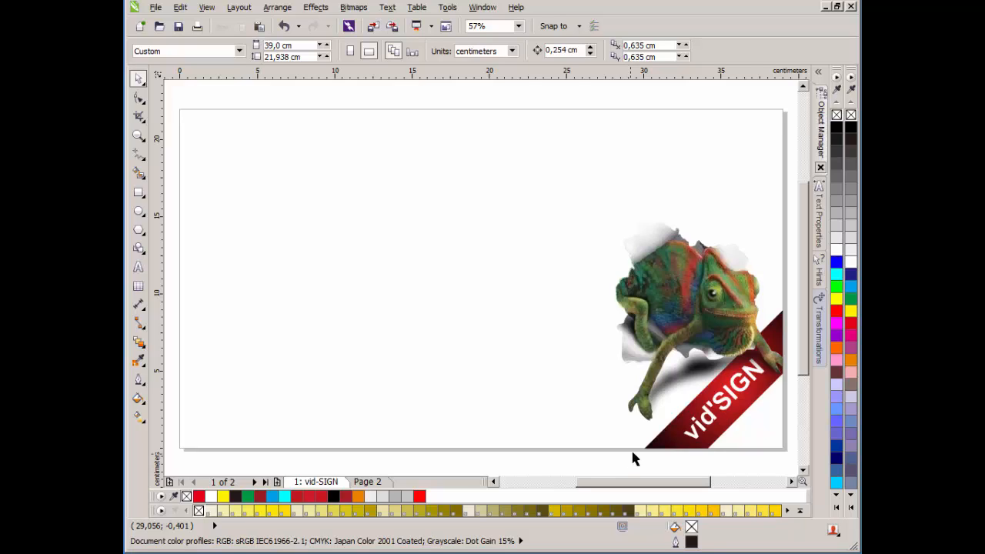
Step: Switch to the browser, open the Facebook photo of the inked SUNRISE banner lettering and copy the image
left_click(819, 331)
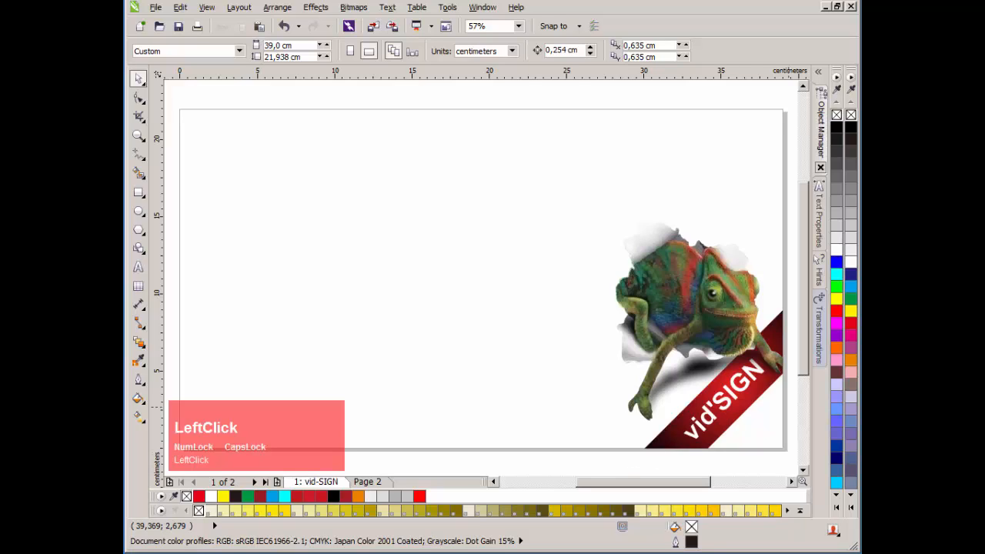
left_click_drag(984, 23, 618, 30)
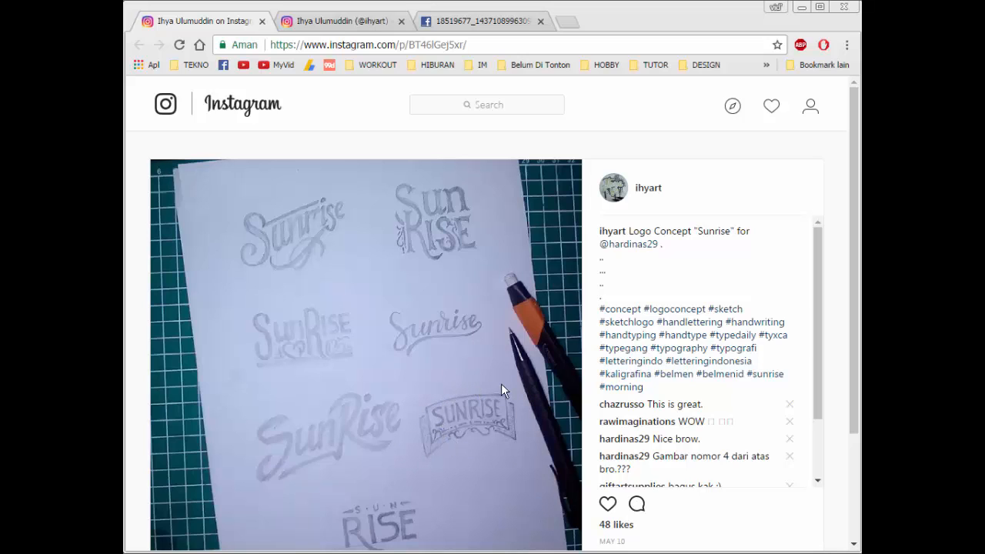
left_click(489, 25)
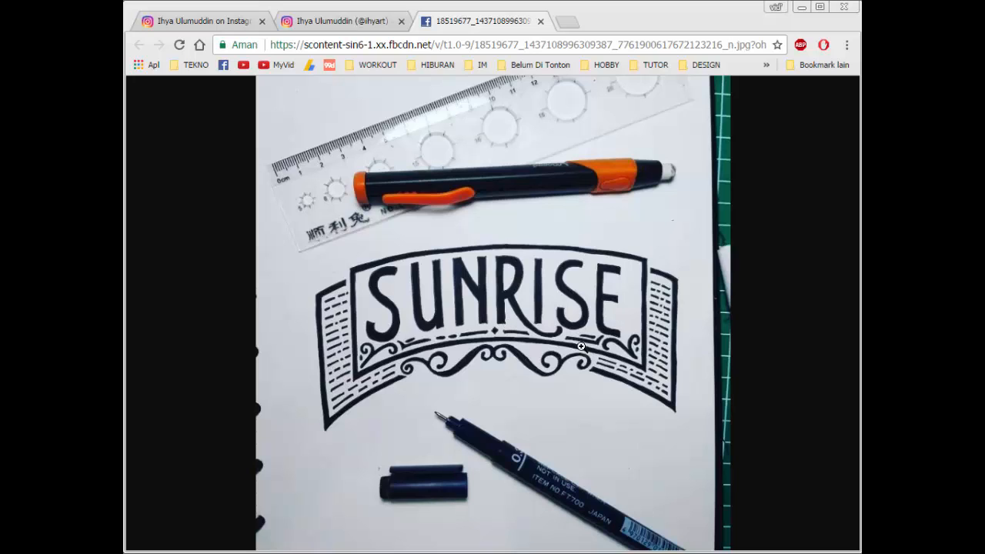
right_click(555, 274)
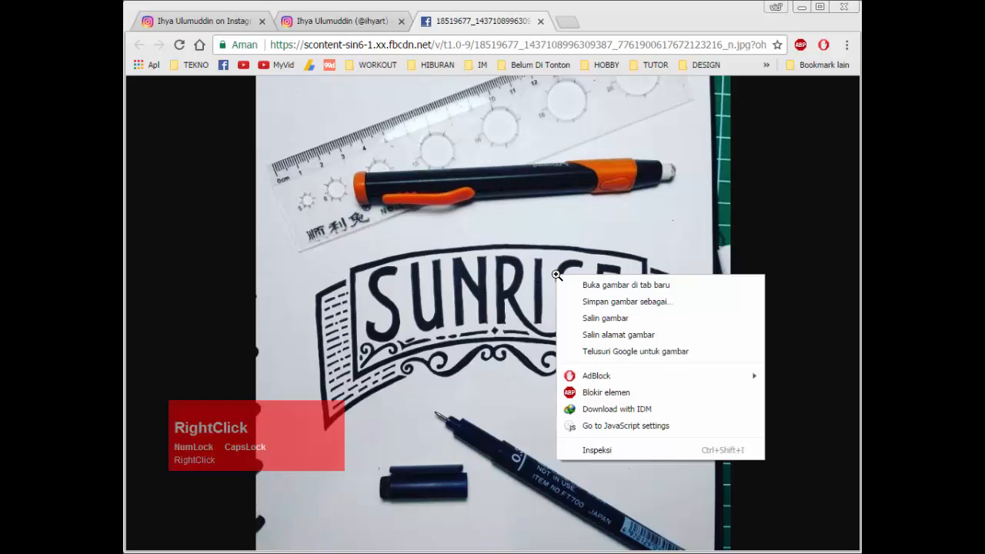
left_click(587, 319)
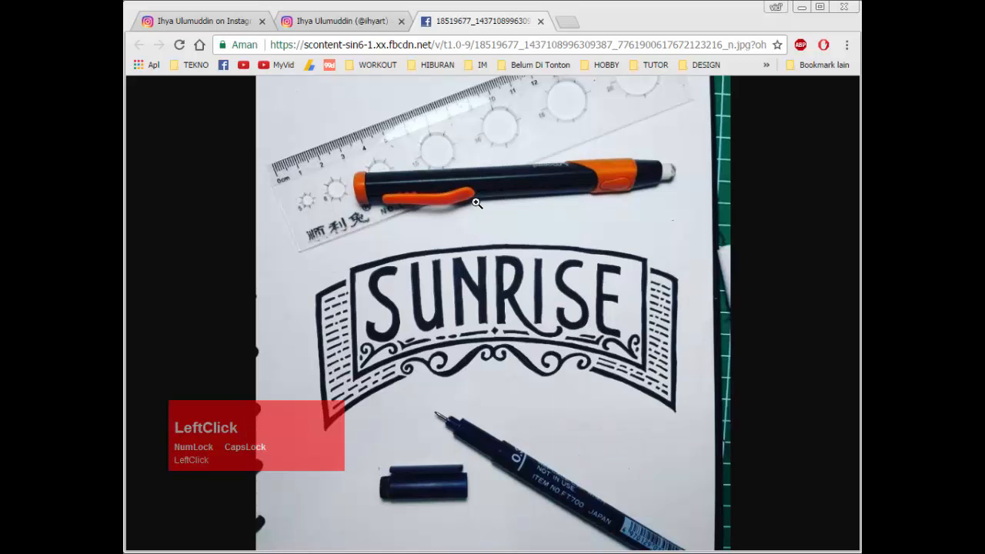
Step: Switch back to CorelDRAW and paste the copied SUNRISE photo onto the page
left_click_drag(648, 24, 984, 88)
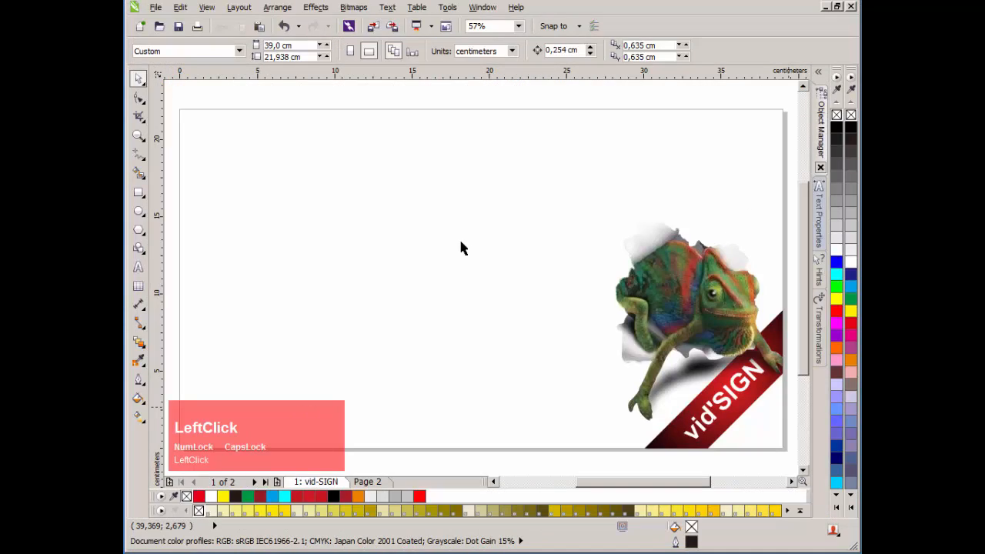
right_click(396, 212)
left_click(428, 303)
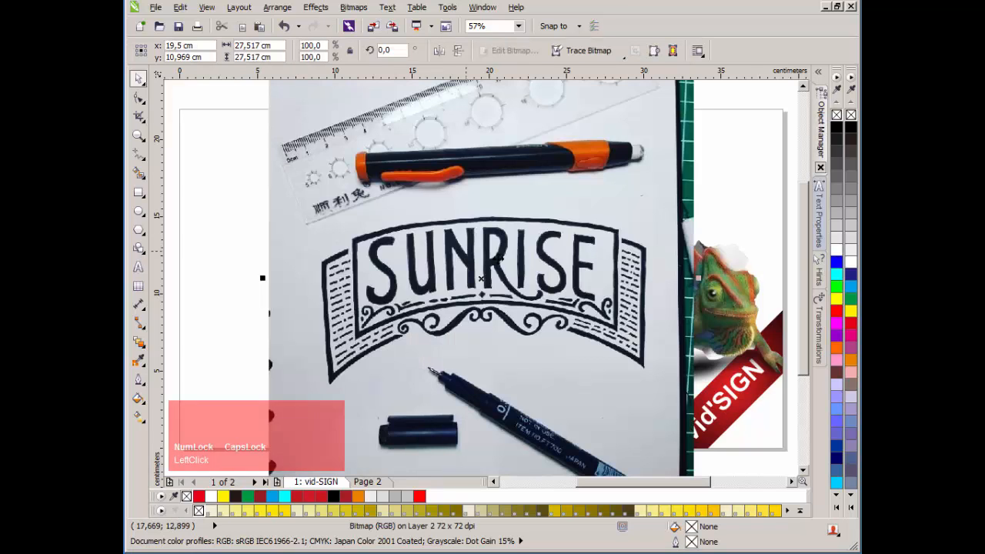
Step: Scale the pasted photo to about 66%, place it beside the chameleon and convert it to vectors with Quick Trace
scroll(589, 202, "down", 2)
left_click_drag(587, 166, 507, 245)
left_click_drag(428, 325, 428, 281)
scroll(511, 278, "up", 4)
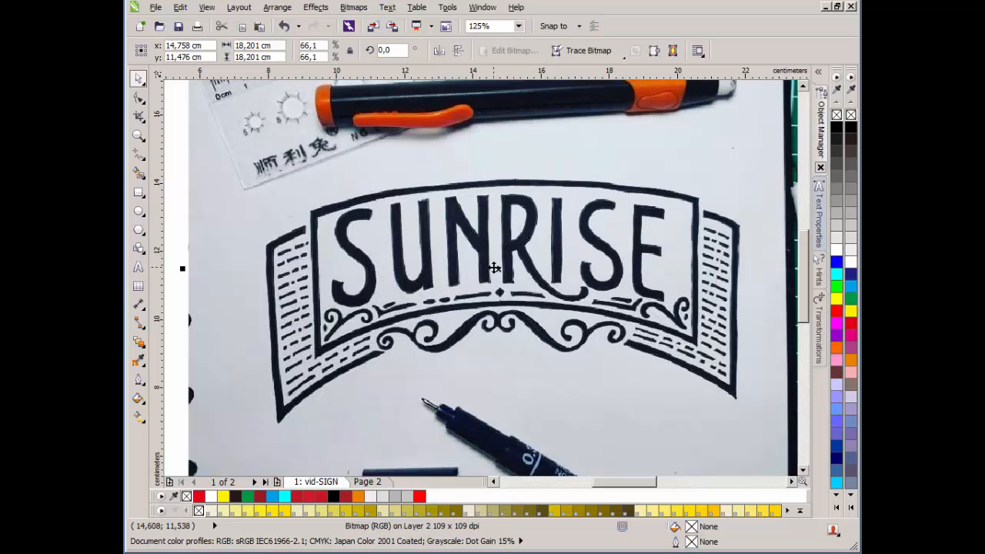
left_click(618, 56)
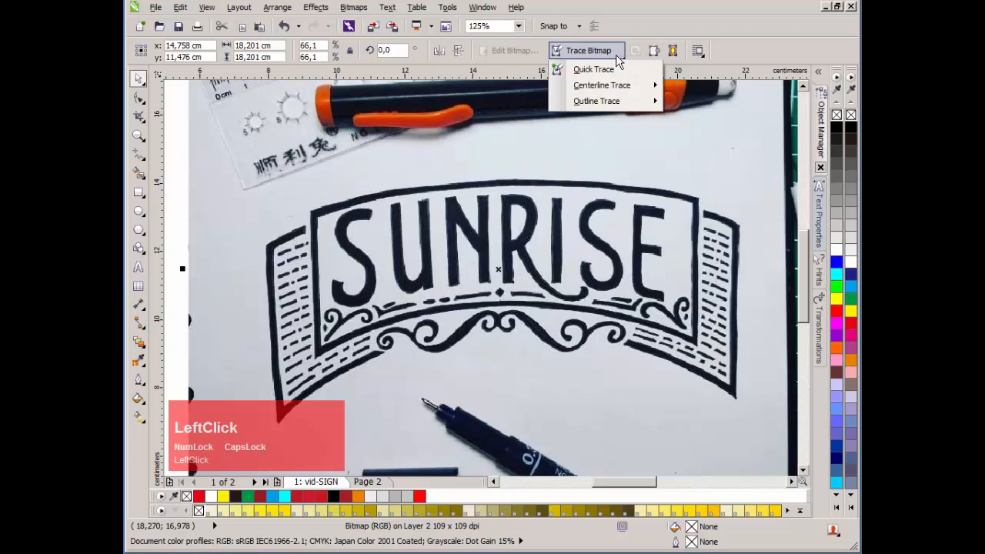
left_click(608, 69)
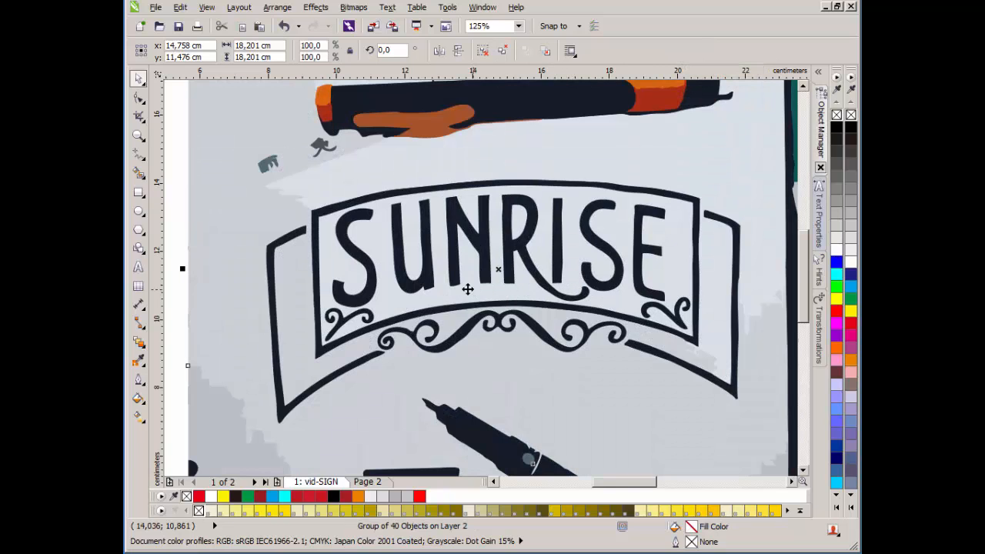
Step: Examine the traced lettering, ornaments and banner edges up close and as a whole
scroll(396, 292, "up", 1)
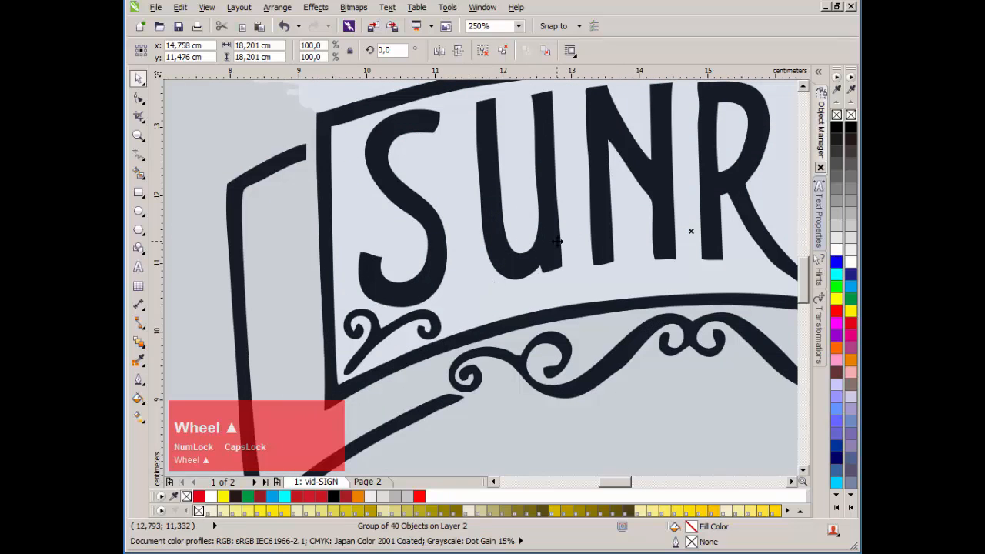
scroll(558, 242, "down", 2)
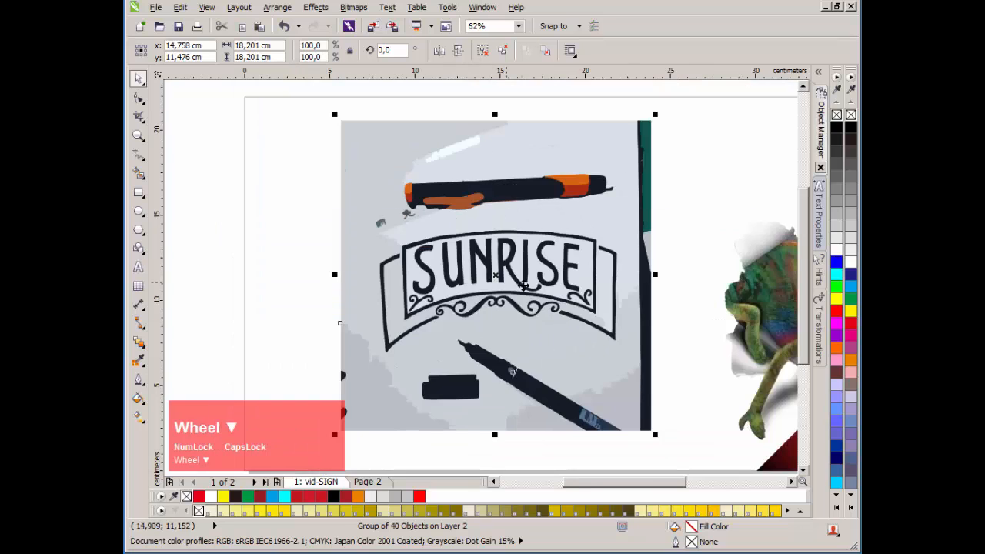
scroll(536, 288, "up", 2)
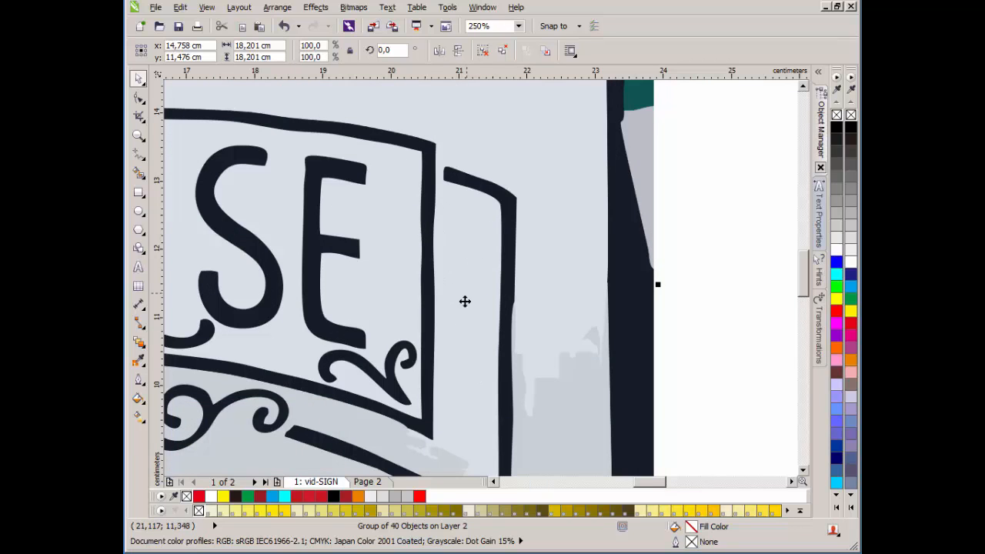
scroll(461, 292, "down", 3)
scroll(562, 257, "up", 2)
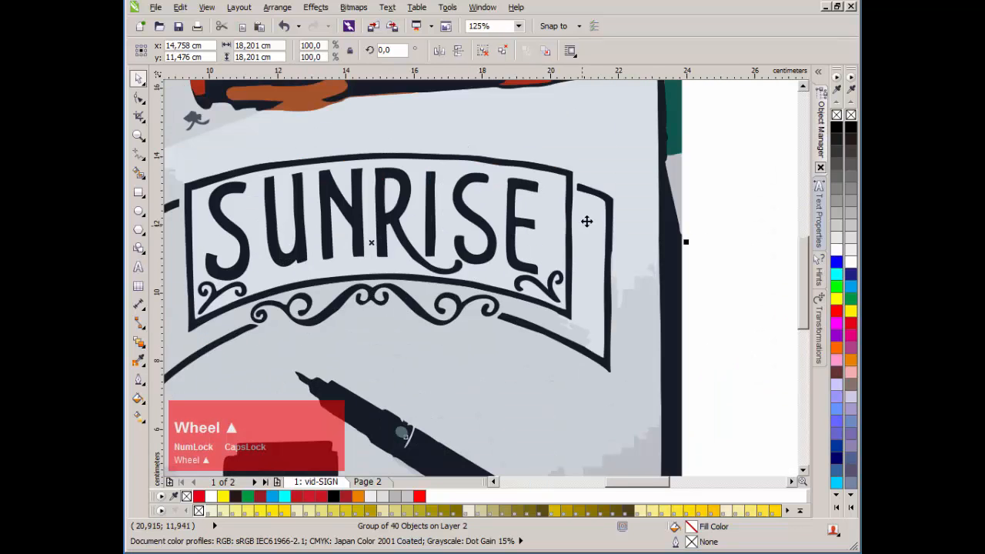
scroll(480, 283, "down", 1)
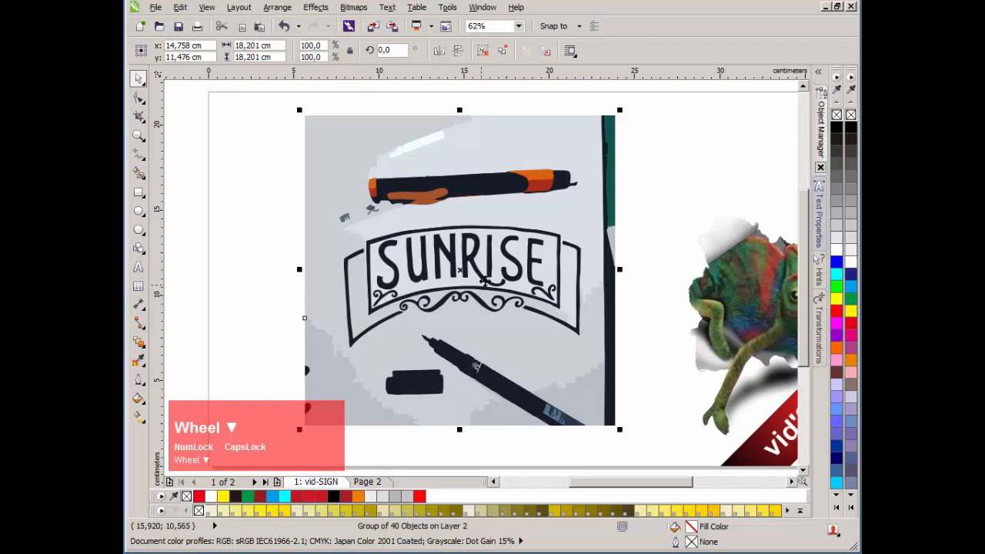
scroll(483, 281, "down", 1)
scroll(482, 289, "up", 1)
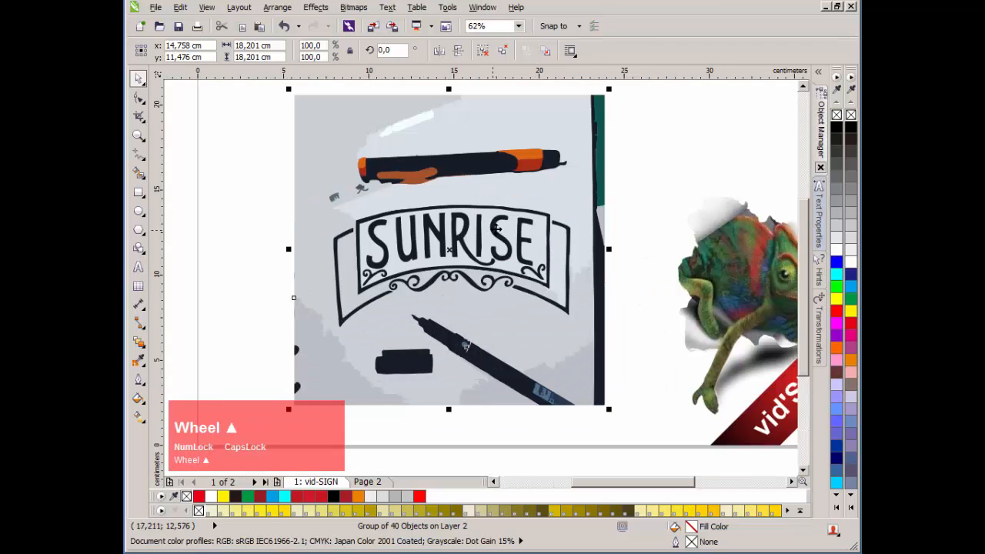
Step: Move the original photo away to the page's upper right corner and shift the traced group slightly right
left_click_drag(497, 228, 613, 206)
scroll(549, 242, "down", 1)
scroll(465, 278, "up", 1)
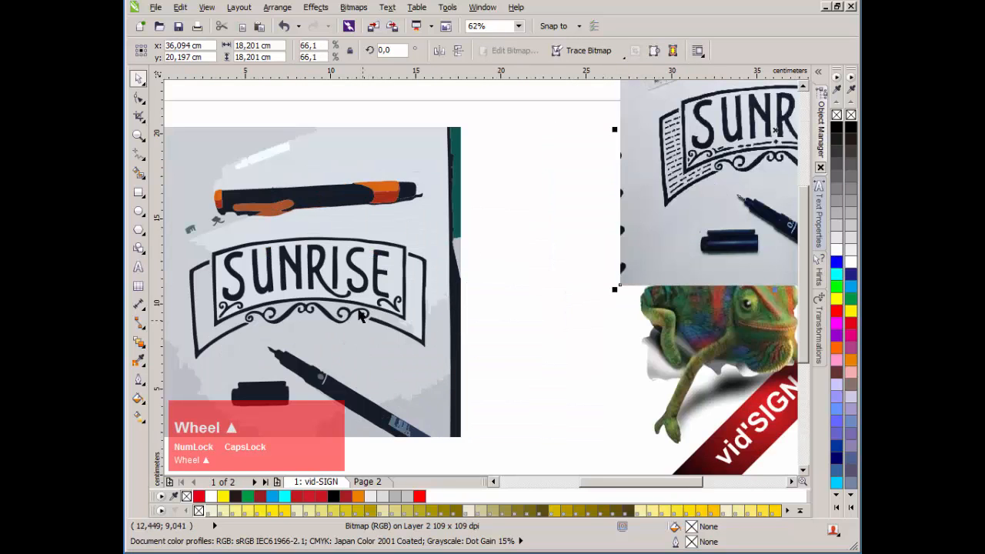
scroll(362, 314, "down", 1)
left_click_drag(420, 281, 482, 278)
scroll(483, 279, "up", 1)
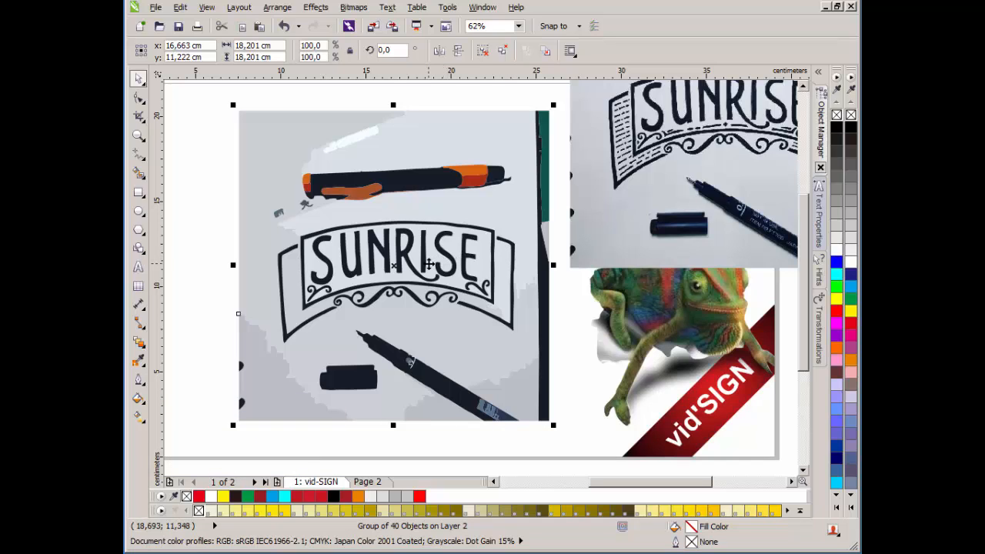
Step: Ungroup all traced objects and delete the large light background shape behind the orange pen and lettering
left_click(501, 52)
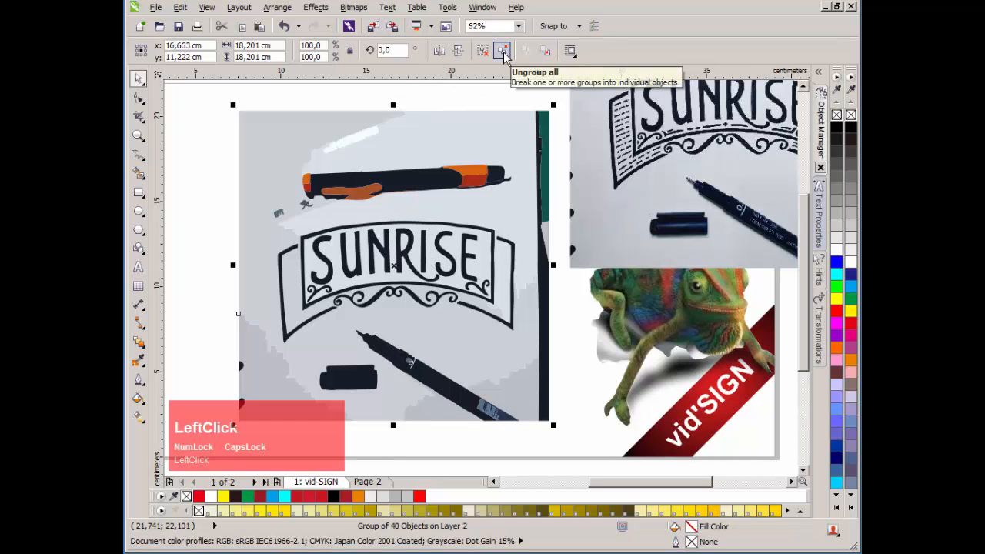
left_click(514, 105)
left_click(496, 136)
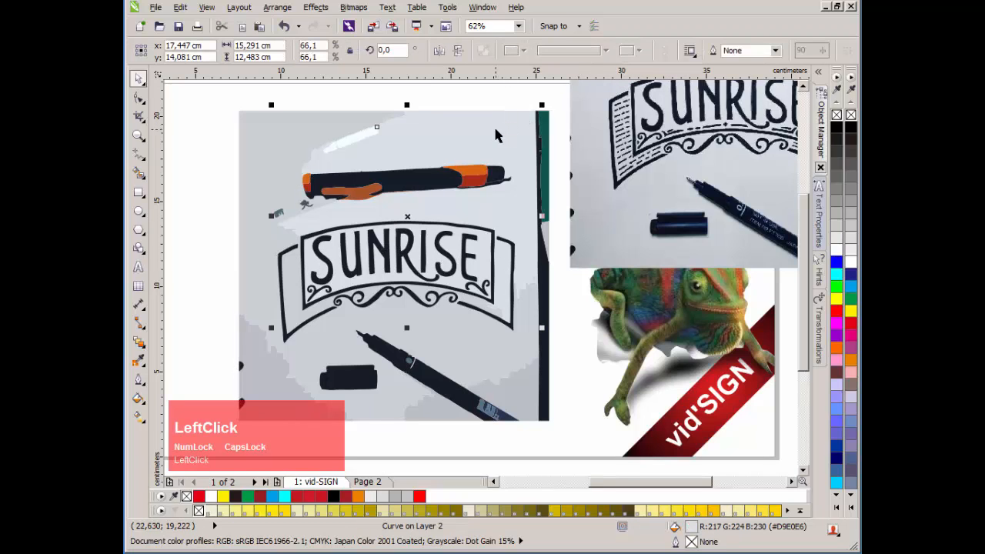
key("Delete")
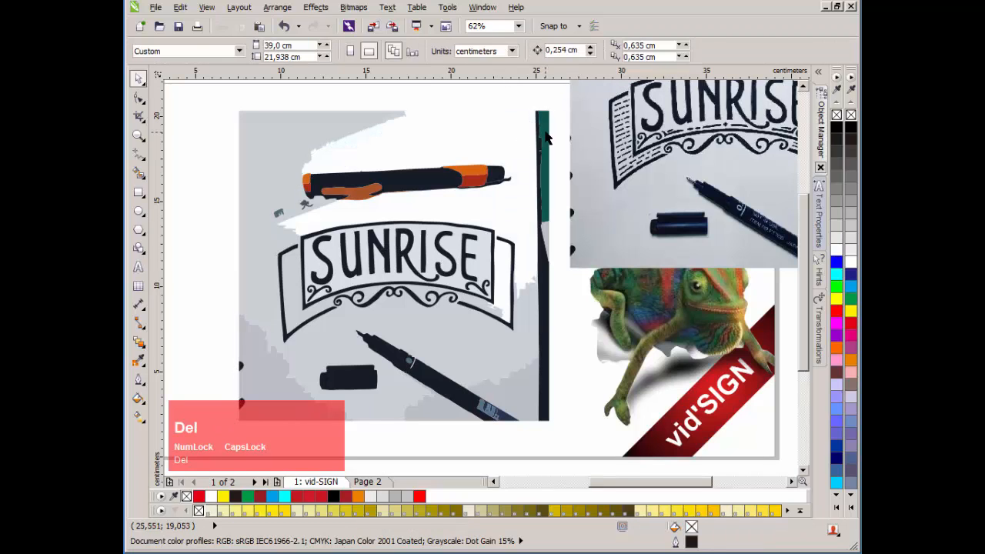
Step: Delete the traced orange pen and the grey background shapes around the banner's left side and underneath it
left_click_drag(197, 104, 536, 214)
key("Delete")
left_click(276, 230)
key("Delete")
left_click(325, 358)
key("Delete")
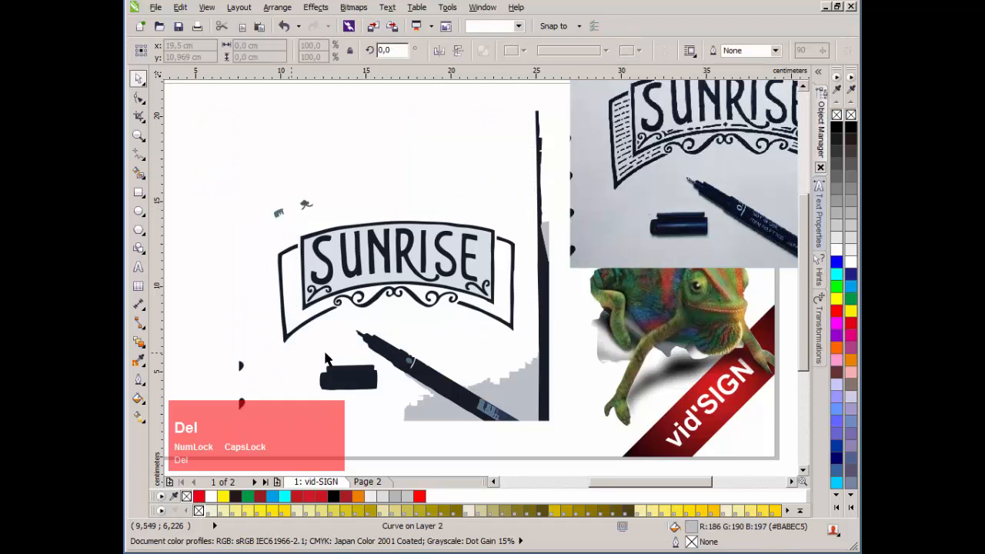
Step: Delete the lower grey patch, pen cap, left edge spots, black fineliner and dark vertical strip around the banner
scroll(513, 300, "up", 1)
scroll(514, 301, "down", 1)
left_click_drag(356, 319, 670, 213)
key("Delete")
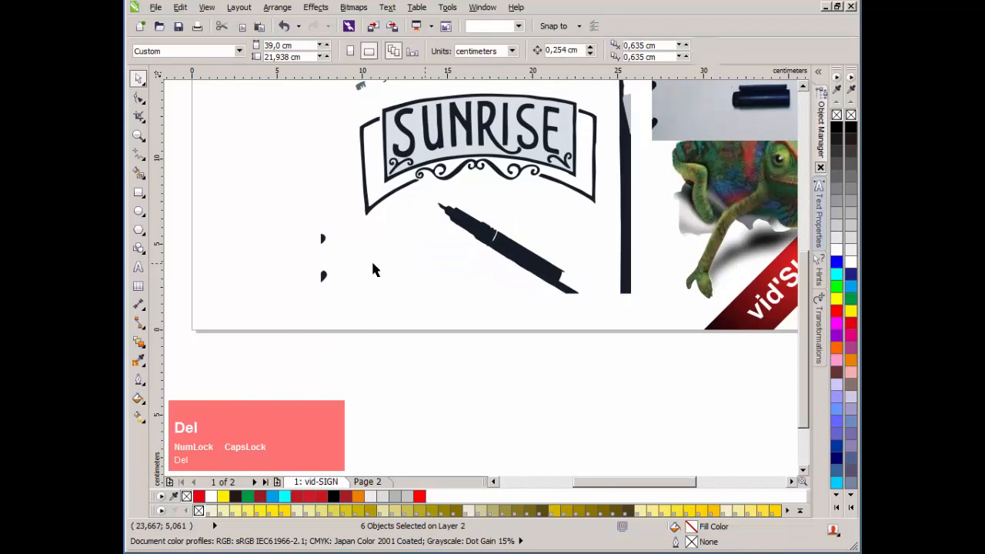
left_click_drag(281, 216, 369, 286)
key("Delete")
left_click_drag(419, 196, 554, 292)
key("Delete")
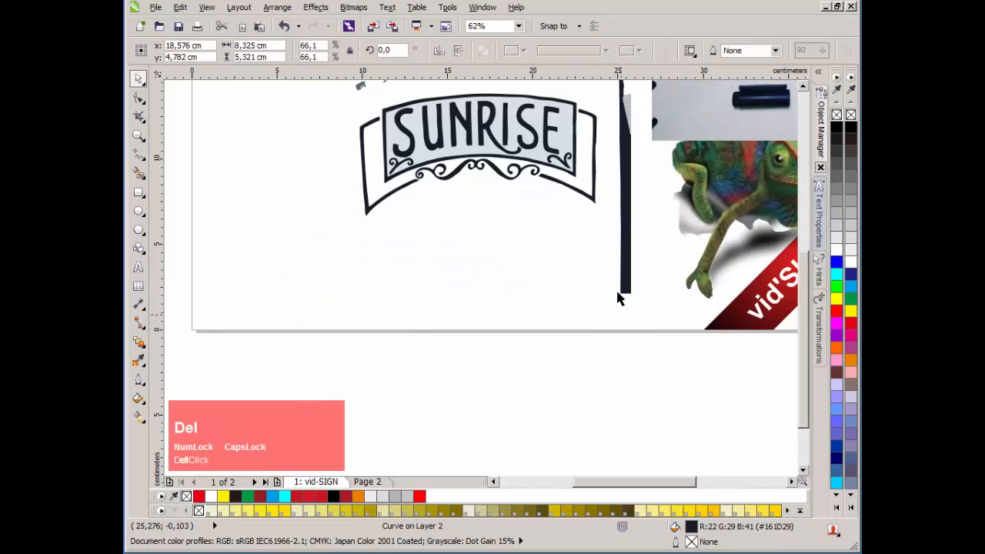
left_click(625, 258)
key("Delete")
Step: Delete the leftover grey sliver right of the banner and the two small marks above its left end
scroll(601, 141, "up", 2)
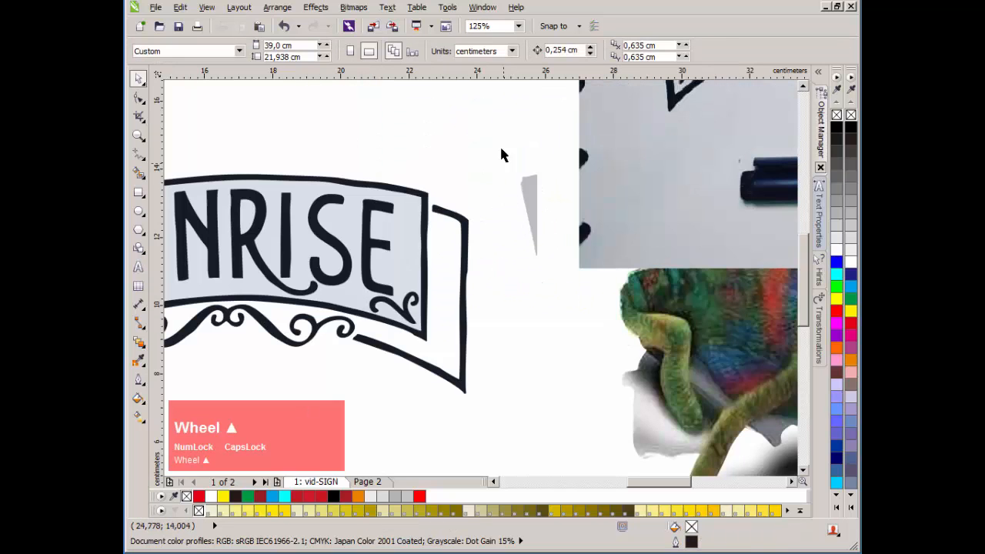
left_click_drag(501, 148, 580, 304)
key("Delete")
scroll(515, 295, "down", 1)
scroll(303, 297, "up", 1)
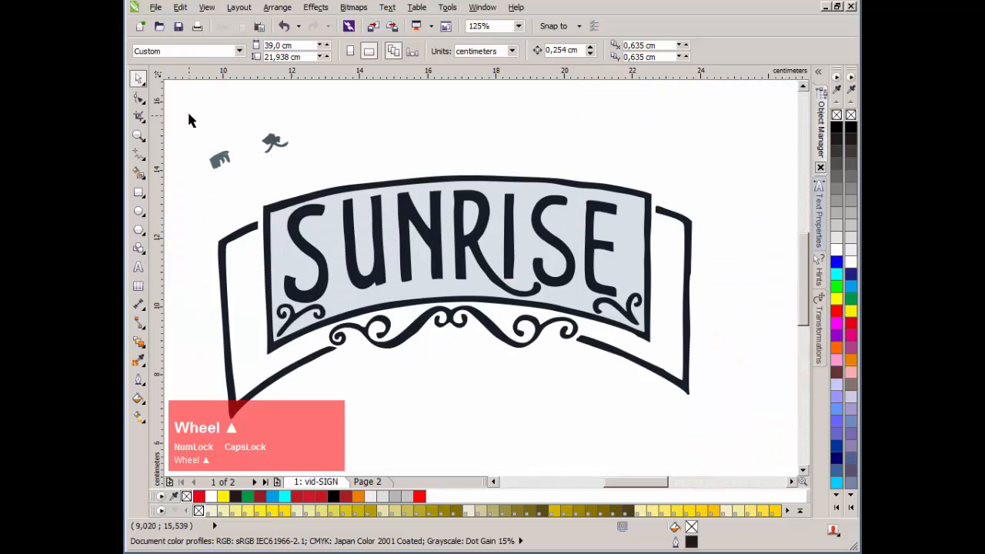
left_click_drag(189, 115, 321, 176)
key("Delete")
scroll(454, 291, "down", 2)
scroll(454, 291, "up", 1)
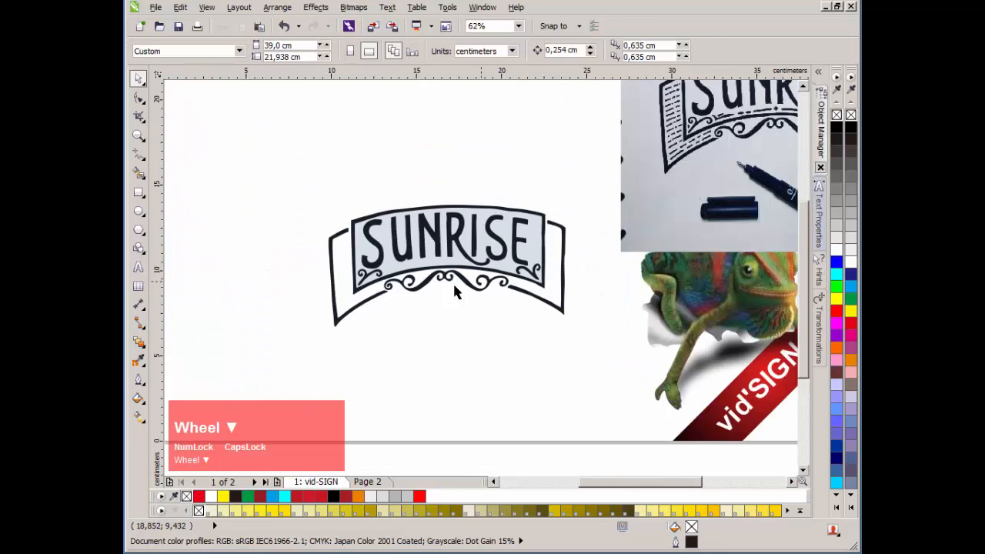
Step: Draw a rectangle about 18.7 by 10.2 cm over the SUNRISE banner and fill it with yellow
left_click(138, 192)
left_click_drag(279, 185, 598, 359)
left_click(850, 311)
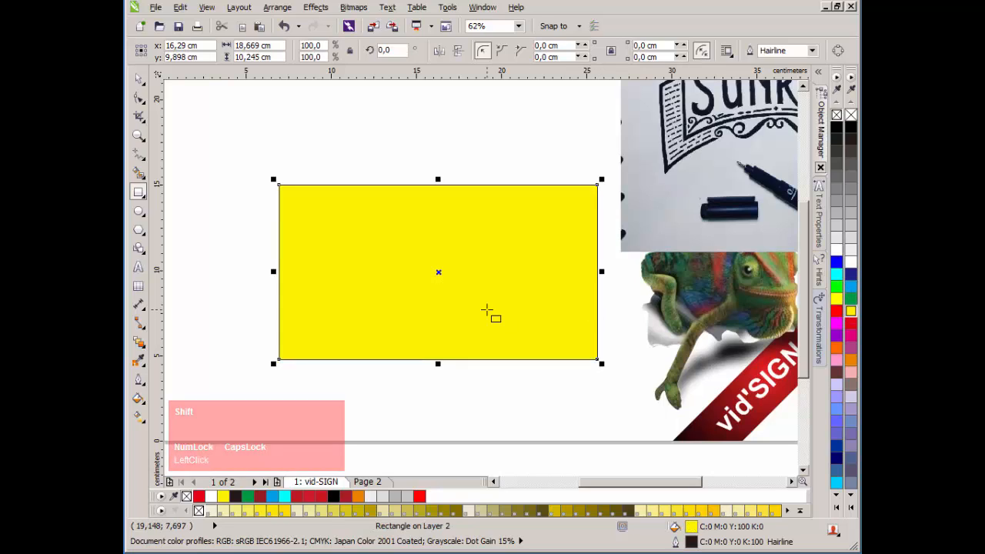
Step: Send the yellow rectangle behind the traced SUNRISE artwork and deselect it
key("shift")
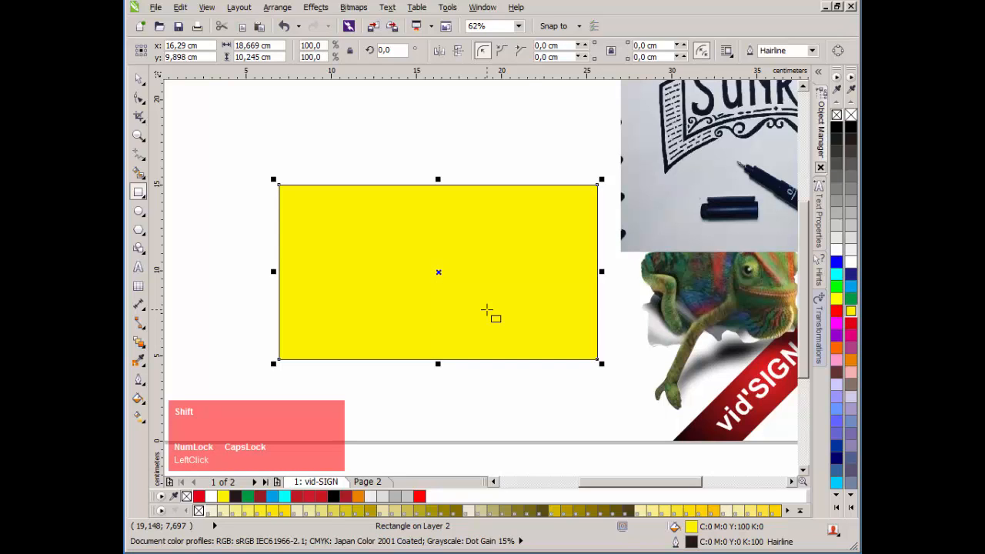
key("shift+Page_Down")
left_click(139, 79)
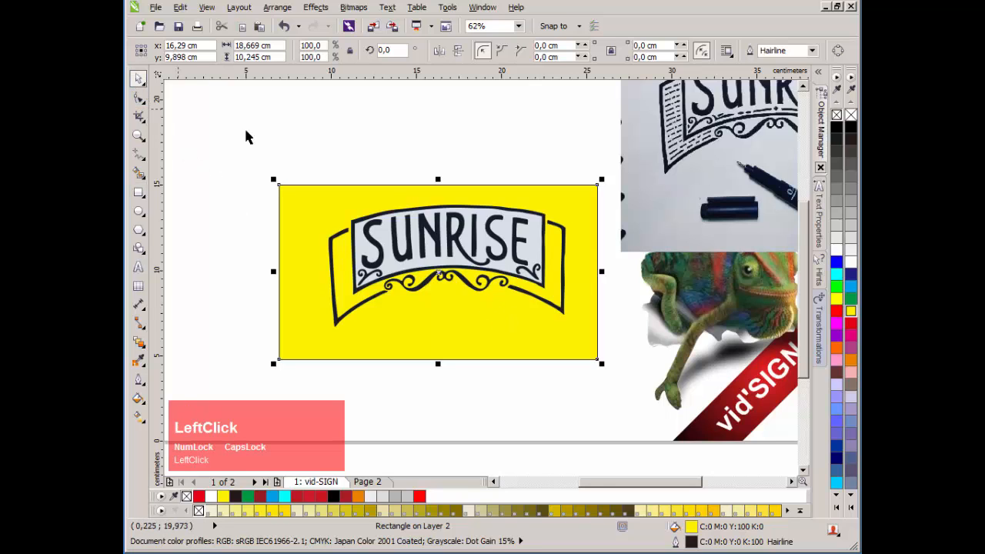
left_click(247, 137)
Step: Try deleting the light panel behind the lettering and moving the dark banner shape aside, and undo both changes
scroll(415, 223, "up", 2)
left_click(553, 206)
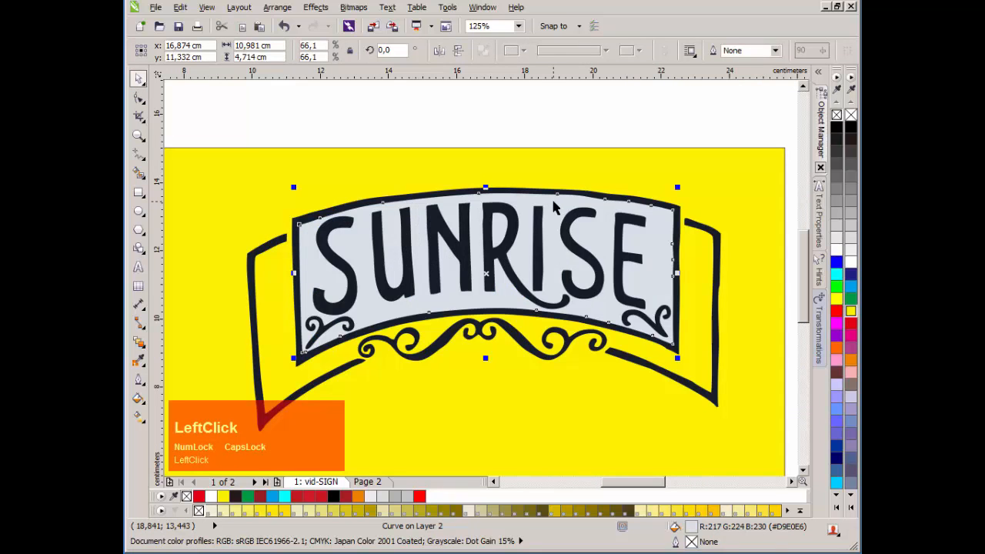
key("Delete")
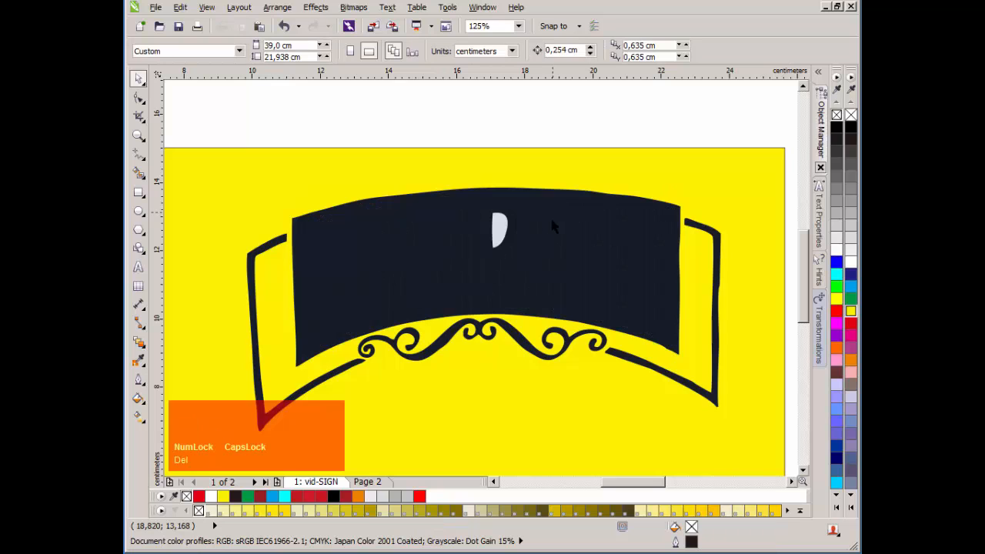
left_click_drag(550, 216, 448, 322)
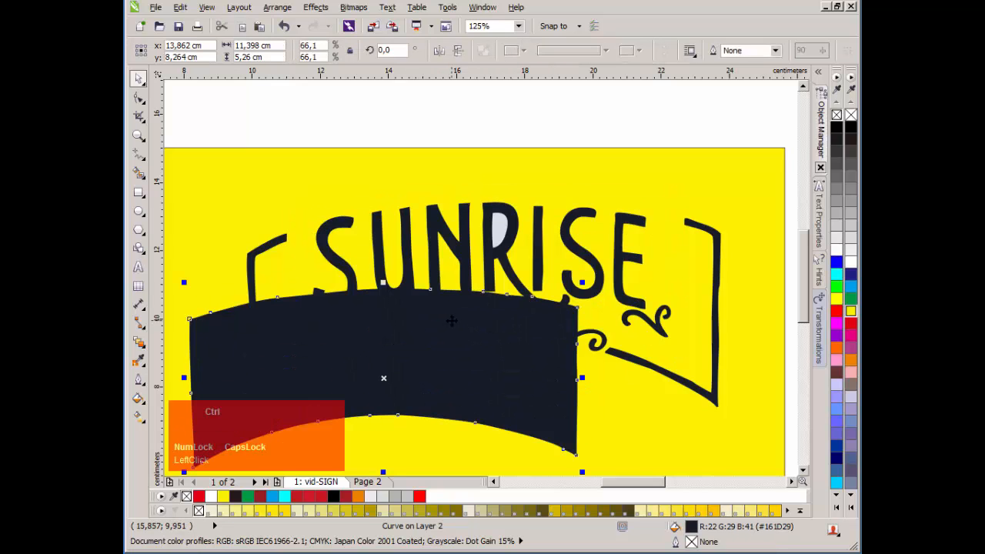
key("ctrl+z")
key("ctrl+z")
left_click(528, 142)
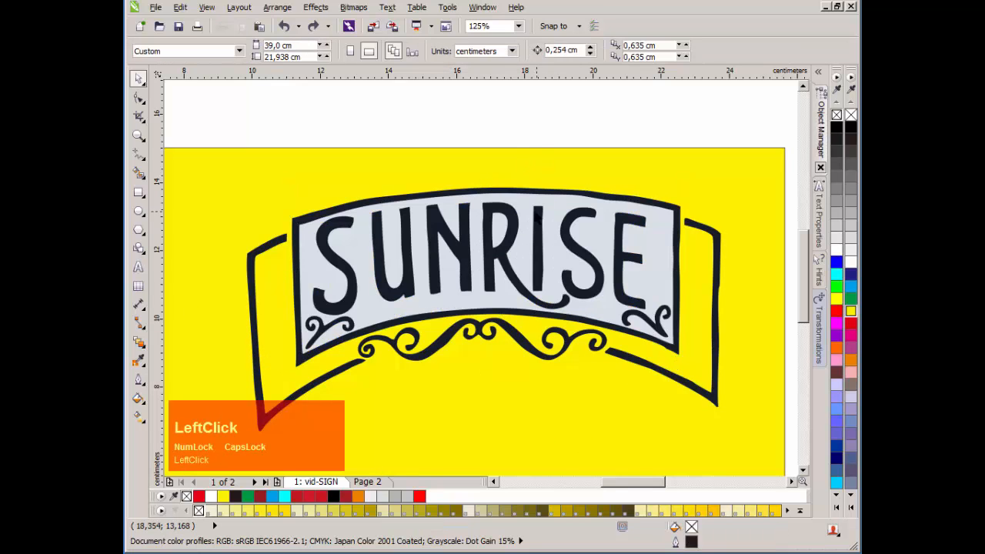
Step: Try moving the light panel out of the banner frame and undo the move
left_click(519, 202)
left_click_drag(520, 199, 473, 229)
key("ctrl+z")
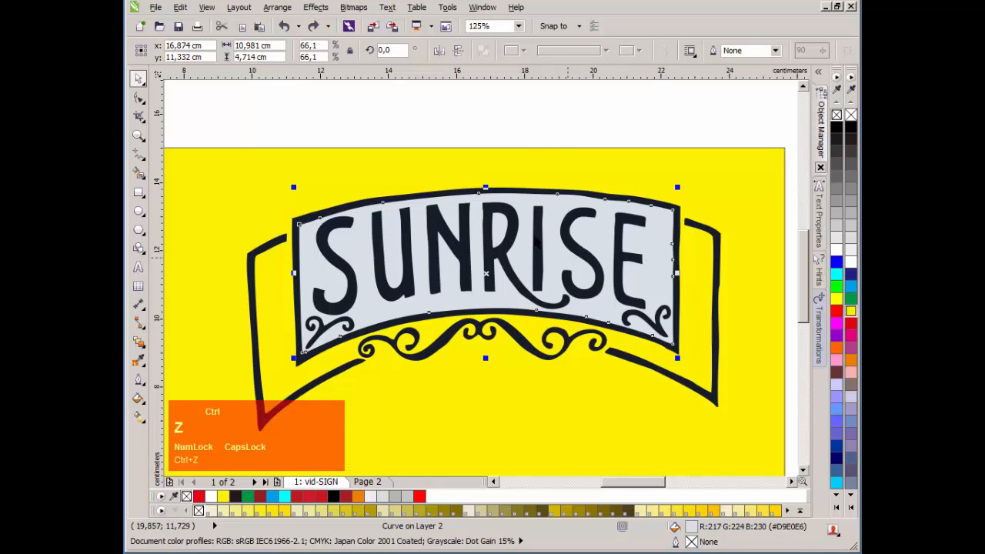
Step: Try moving the light panel and the dark banner shape away from the lettering, and undo both moves
scroll(484, 278, "up", 1)
scroll(500, 288, "down", 1)
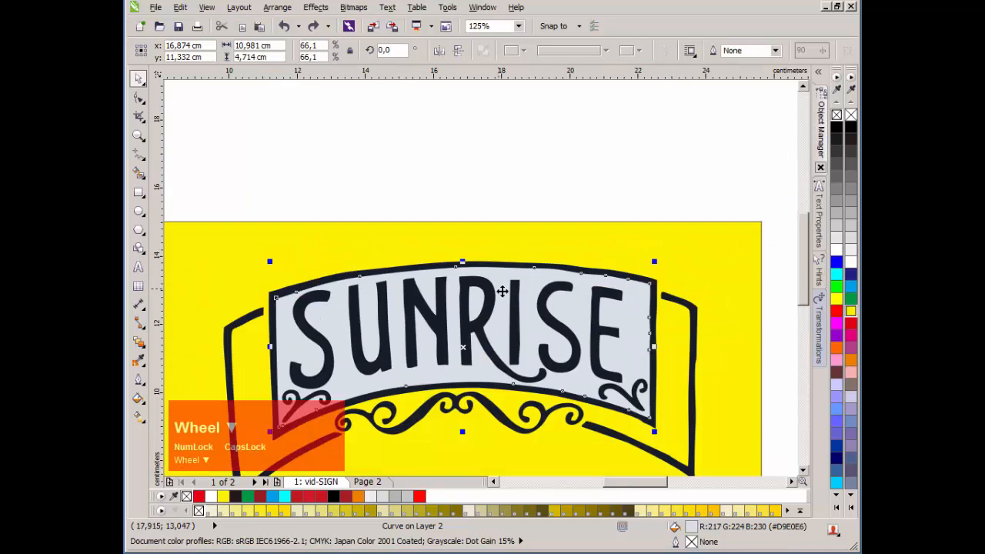
scroll(623, 305, "up", 1)
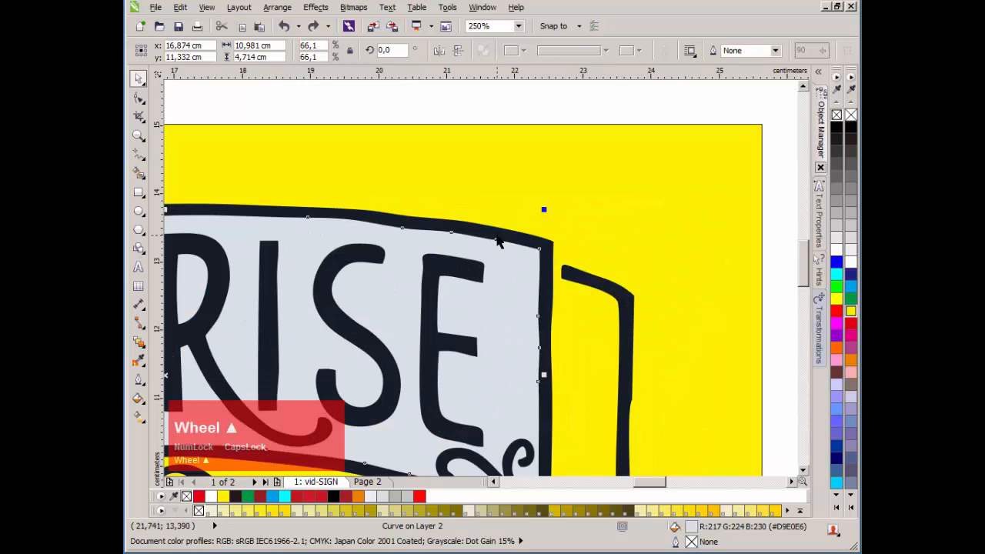
scroll(480, 281, "down", 1)
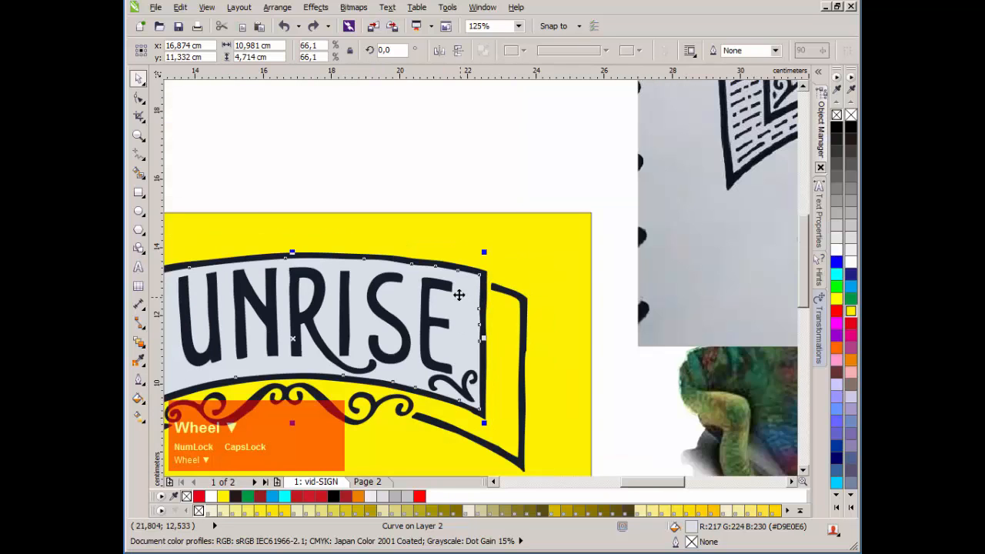
left_click_drag(459, 294, 400, 167)
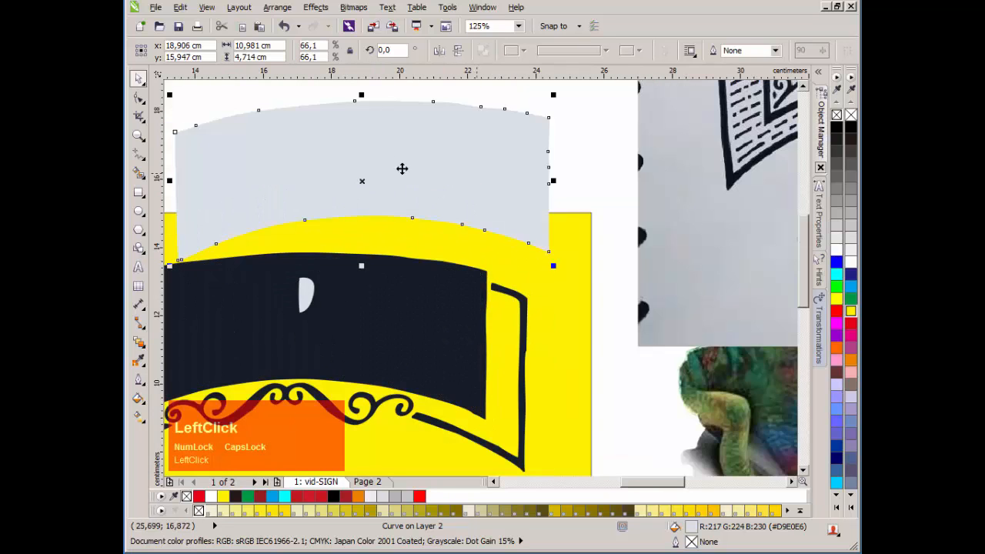
left_click(432, 289)
left_click(467, 294)
left_click_drag(477, 271, 542, 219)
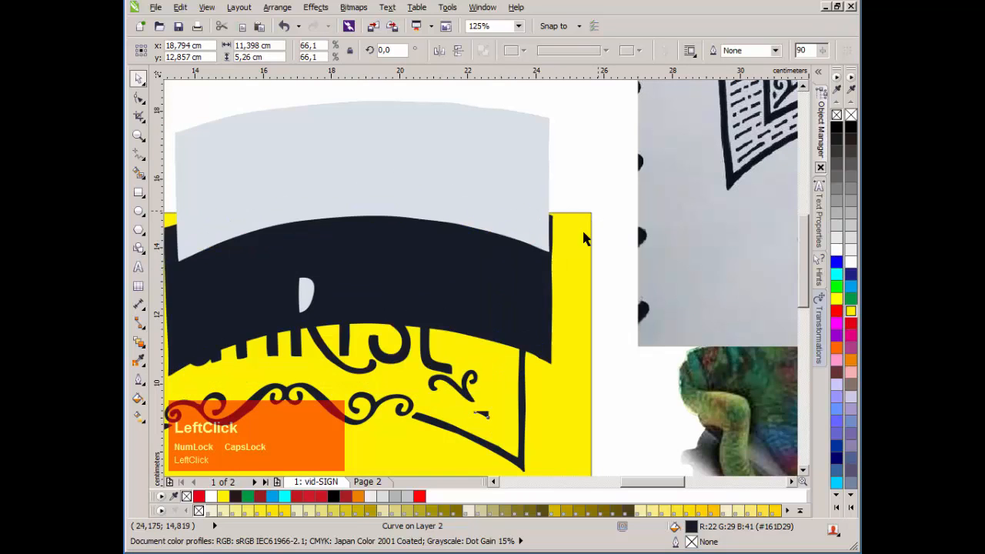
key("ctrl+z")
key("ctrl+z")
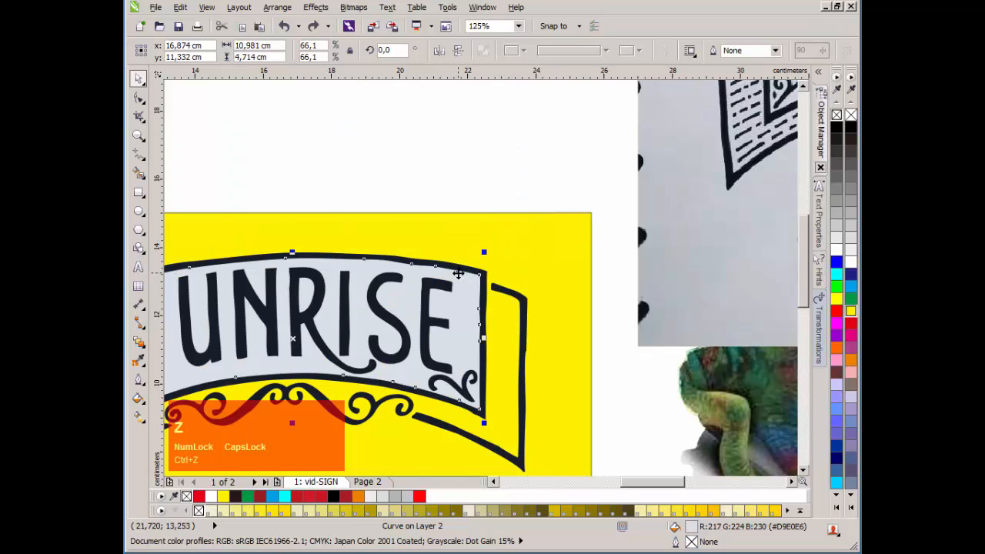
Step: Cut the light panel out of the dark banner shape behind it with Back minus front
scroll(486, 287, "up", 1)
scroll(442, 266, "up", 1)
scroll(479, 238, "down", 1)
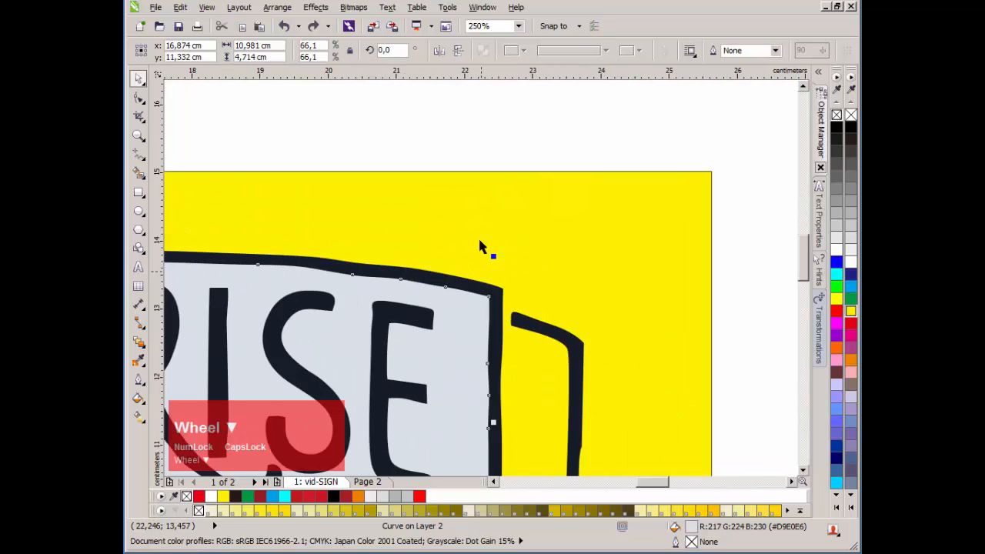
left_click(475, 242)
left_click(466, 298)
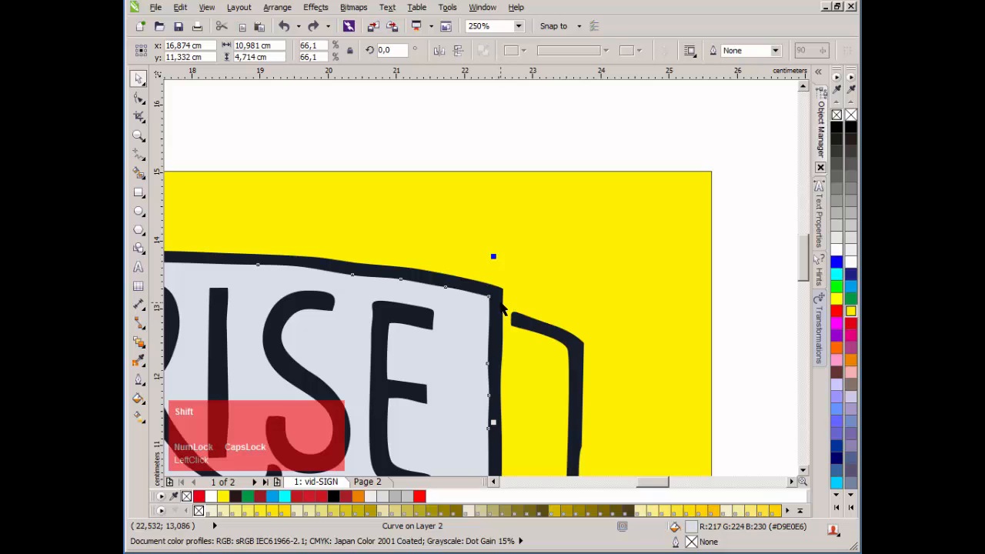
left_click(483, 341, "shift")
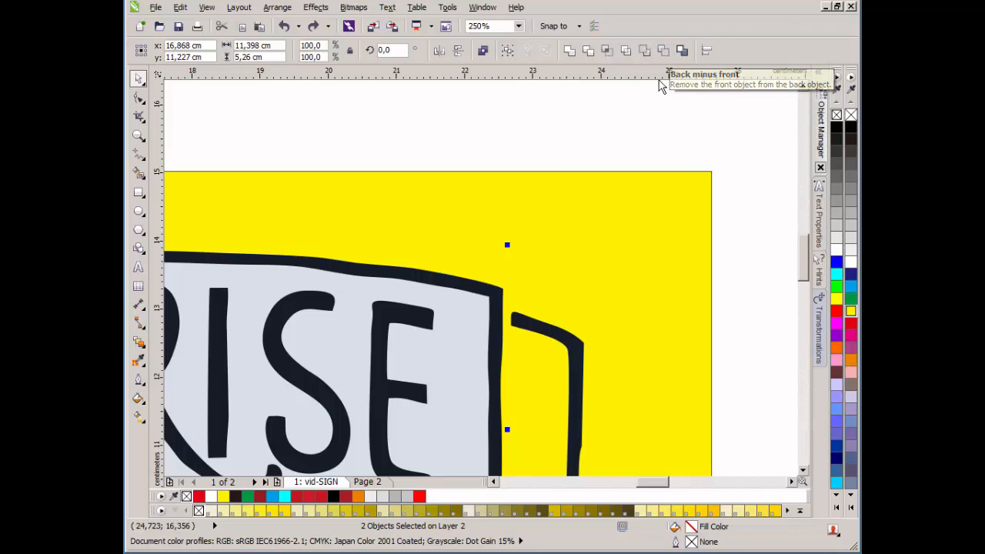
left_click(662, 50)
scroll(452, 268, "down", 2)
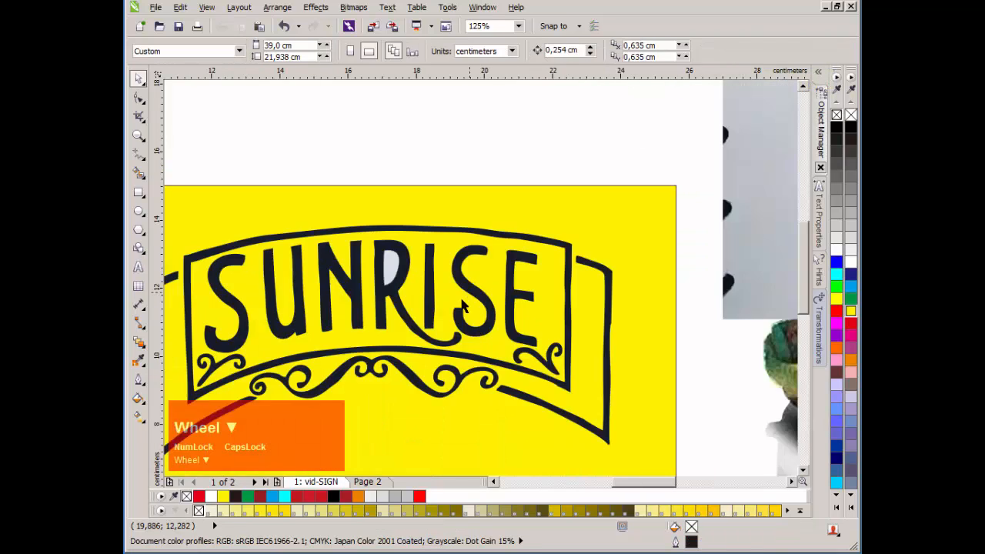
Step: Cut the light counter shape out of the letter R with Back minus front and deselect
scroll(452, 268, "up", 1)
left_click(453, 270)
scroll(452, 270, "up", 3)
left_click_drag(481, 277, 586, 238)
key("ctrl+z")
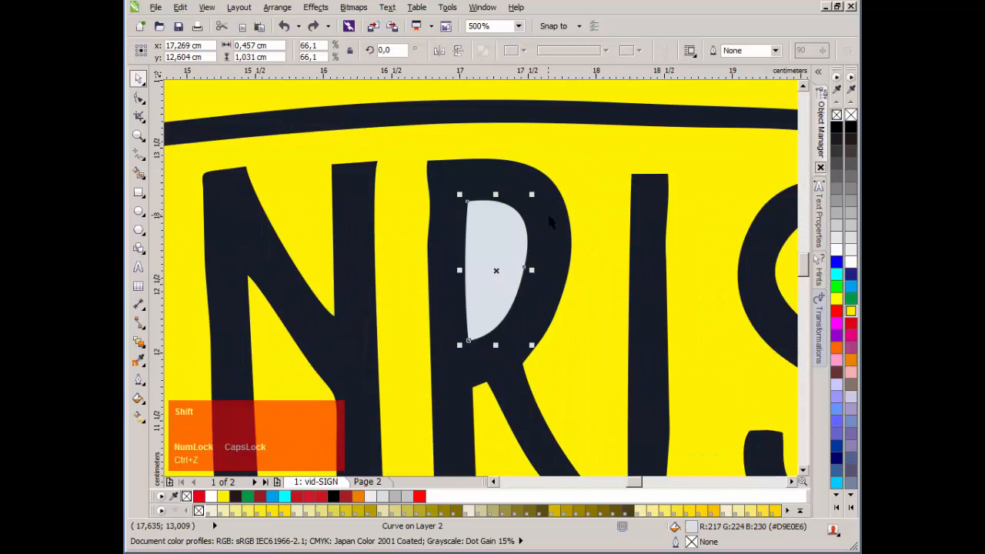
left_click(544, 212, "shift")
left_click(661, 50)
scroll(485, 241, "down", 3)
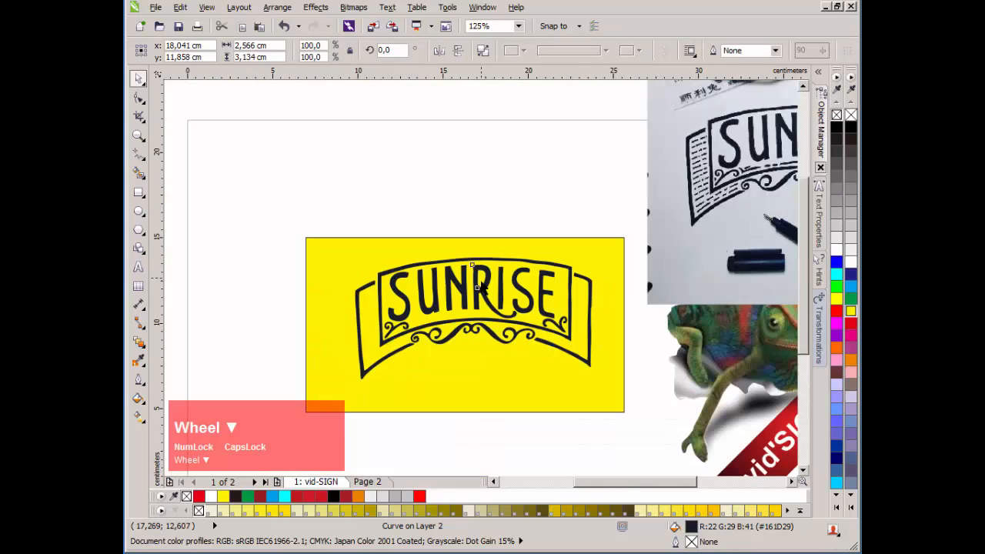
left_click(461, 192)
Step: Delete the yellow background rectangle behind the SUNRISE artwork
scroll(470, 334, "up", 1)
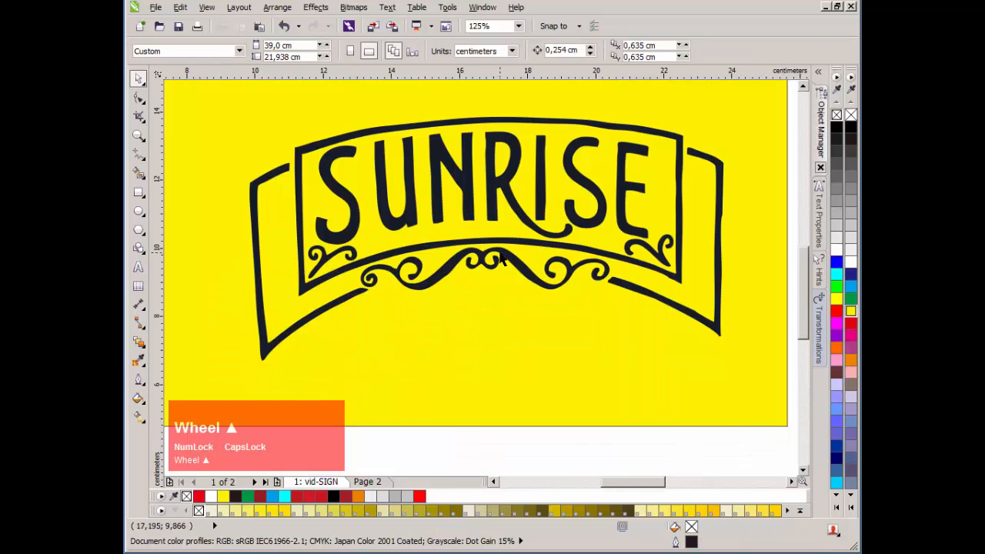
scroll(469, 276, "down", 1)
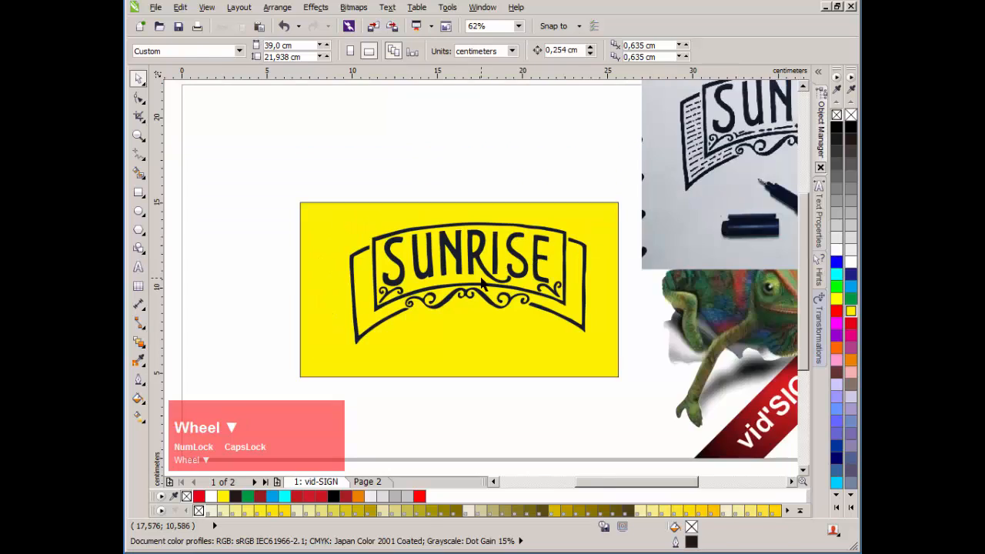
left_click(482, 281)
scroll(482, 279, "up", 1)
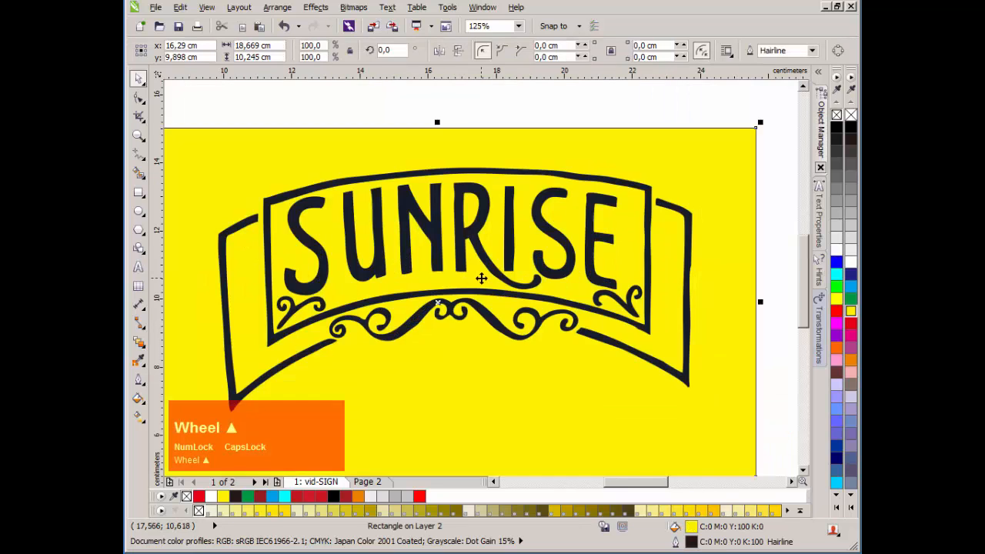
scroll(484, 270, "down", 1)
left_click(514, 185)
left_click(543, 215)
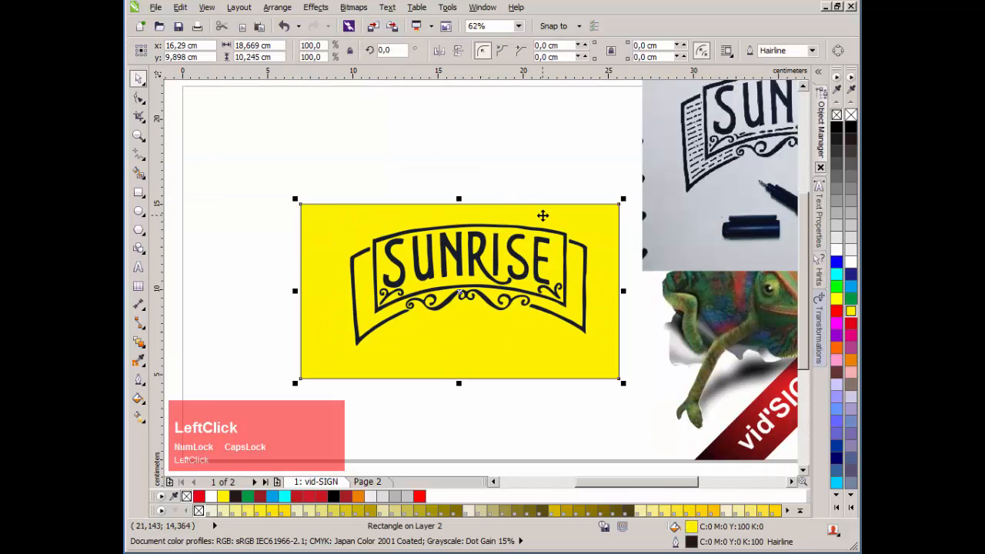
key("Delete")
scroll(471, 286, "up", 1)
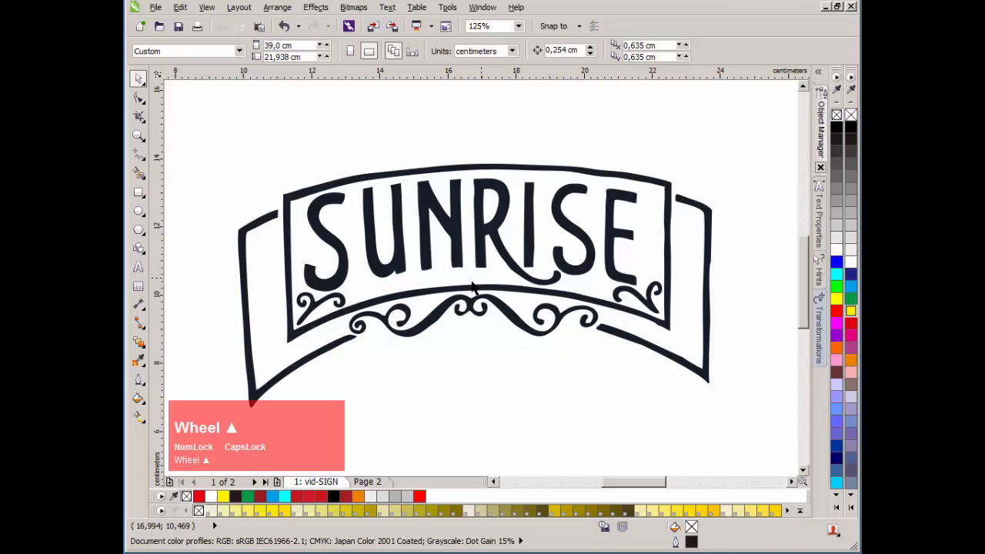
Step: Place four horizontal guidelines level with both side folds' upper outer corners, the right fold's lowest corner and the left fold's lower inner end
left_click(480, 78)
left_click_drag(480, 78, 490, 159)
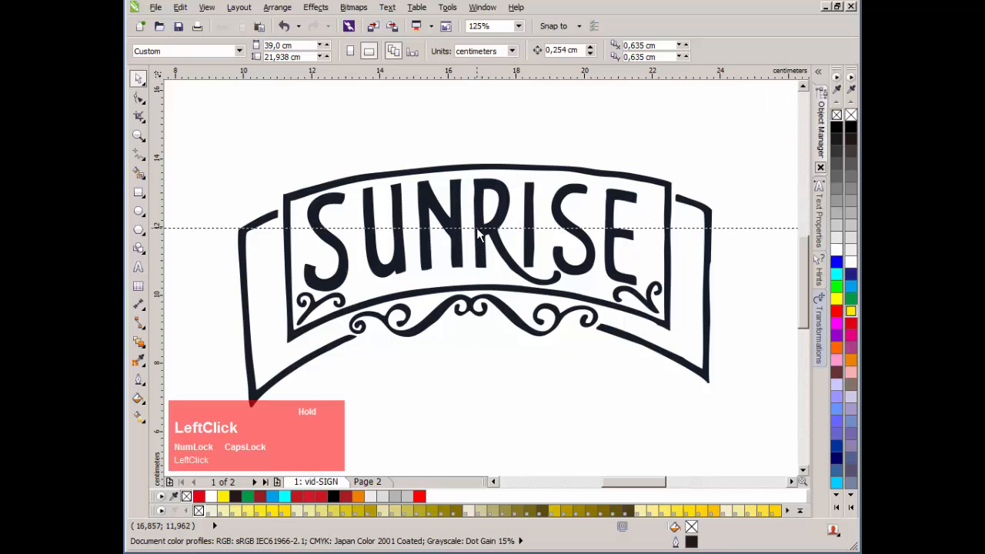
left_click_drag(476, 227, 476, 228)
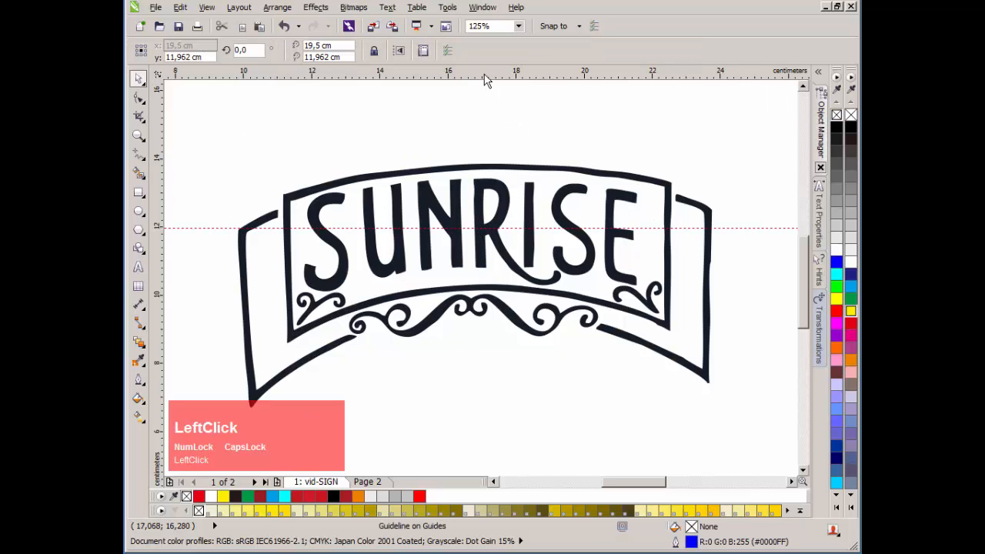
left_click_drag(485, 77, 495, 382)
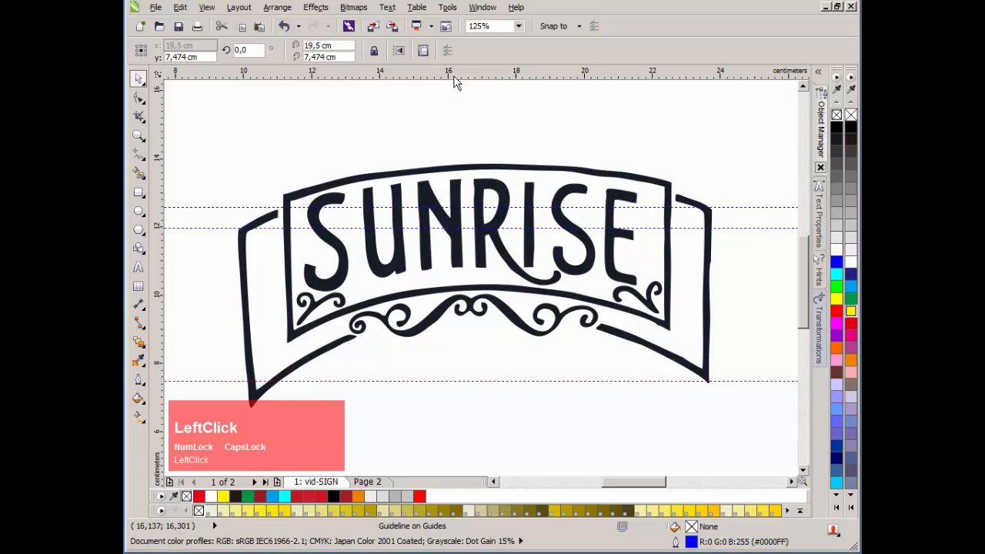
left_click_drag(454, 81, 473, 336)
left_click(534, 343)
Step: Compare the two side folds against the guidelines and delete the right side fold of the banner
scroll(534, 343, "down", 2)
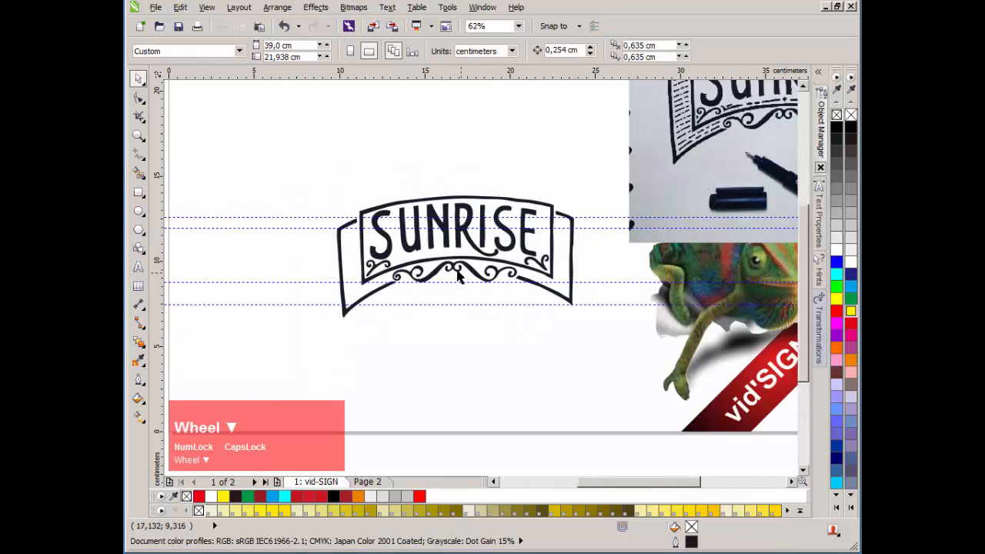
scroll(483, 283, "up", 2)
scroll(483, 283, "down", 2)
scroll(483, 283, "up", 2)
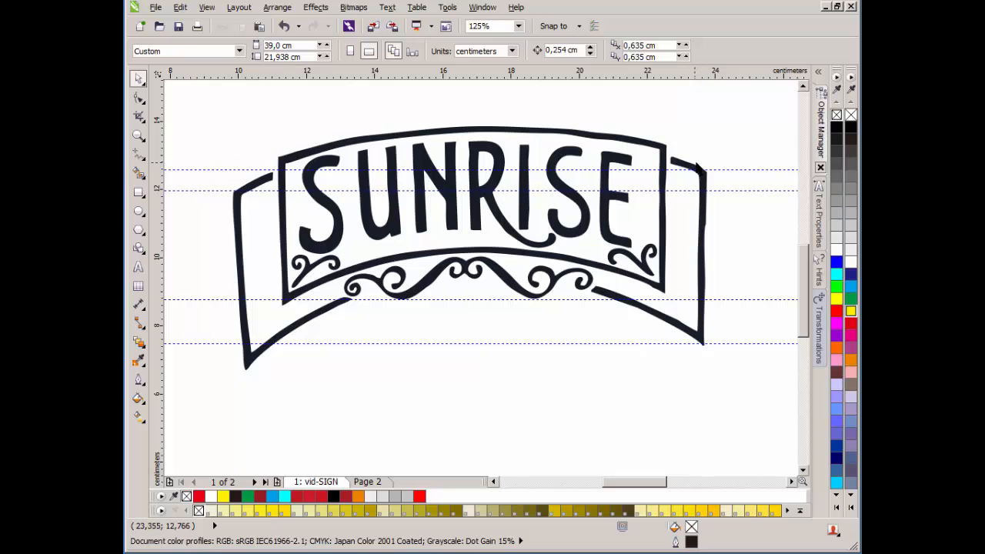
left_click(262, 183)
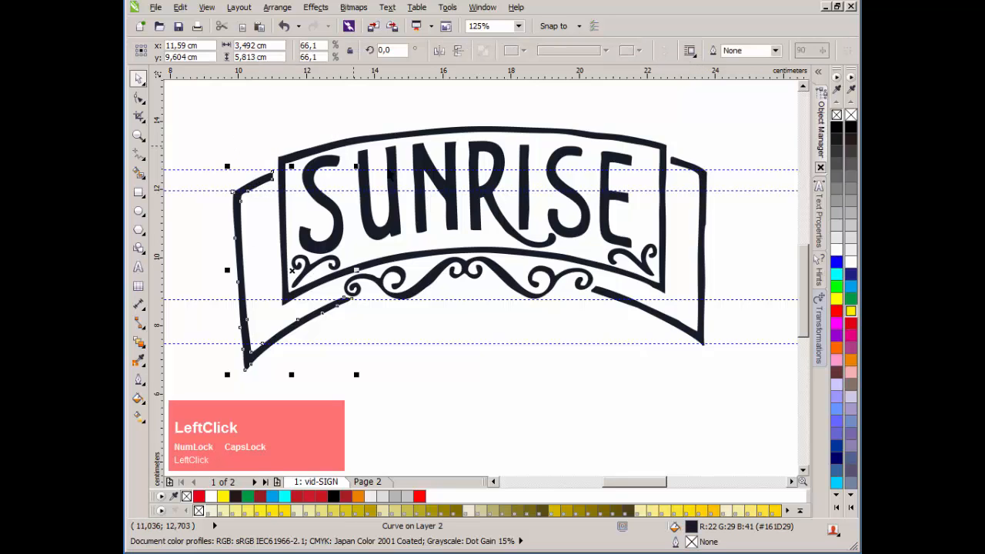
left_click(690, 173)
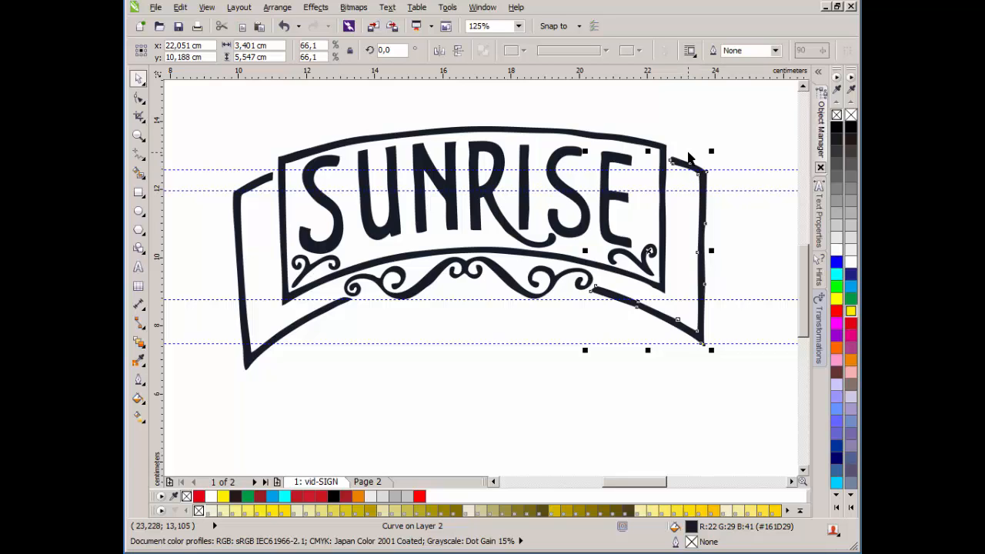
key("Delete")
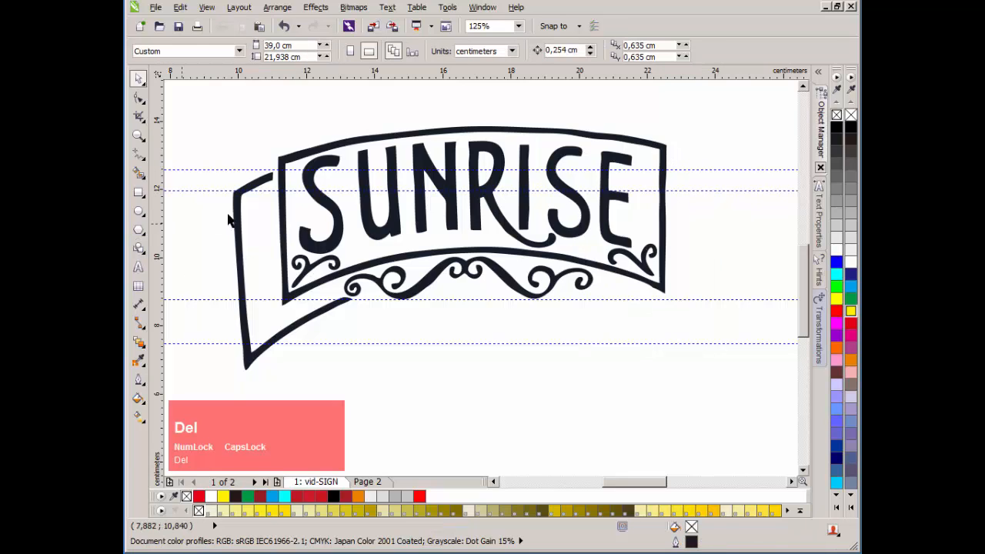
Step: Make a horizontally mirrored copy of the left side fold and place it on the right side of the banner
left_click(241, 220)
left_click_drag(226, 272, 369, 269)
right_click(369, 268)
left_click_drag(470, 248, 709, 250)
left_click(694, 127)
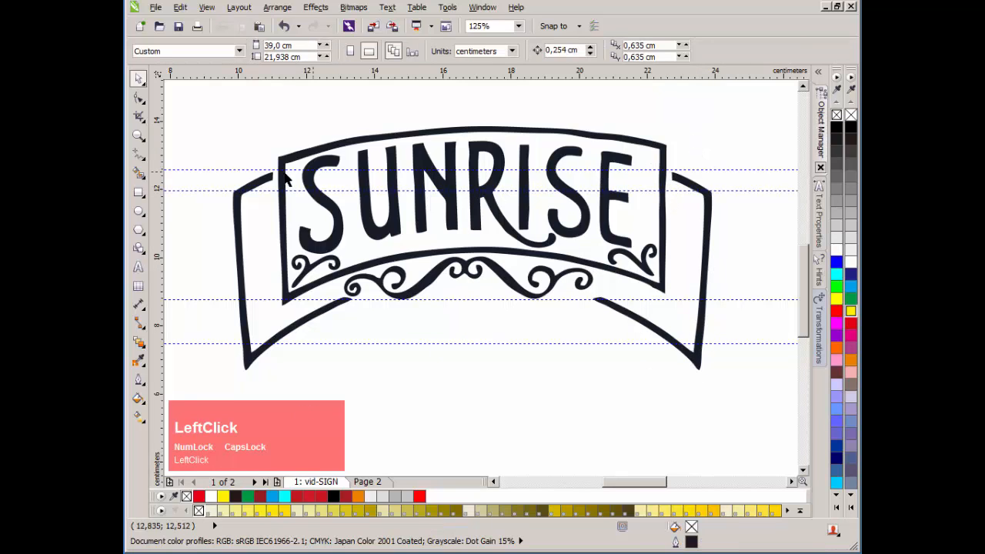
Step: Move the lower corner node at the left side fold's upper inner end slightly toward the banner frame
scroll(269, 179, "up", 2)
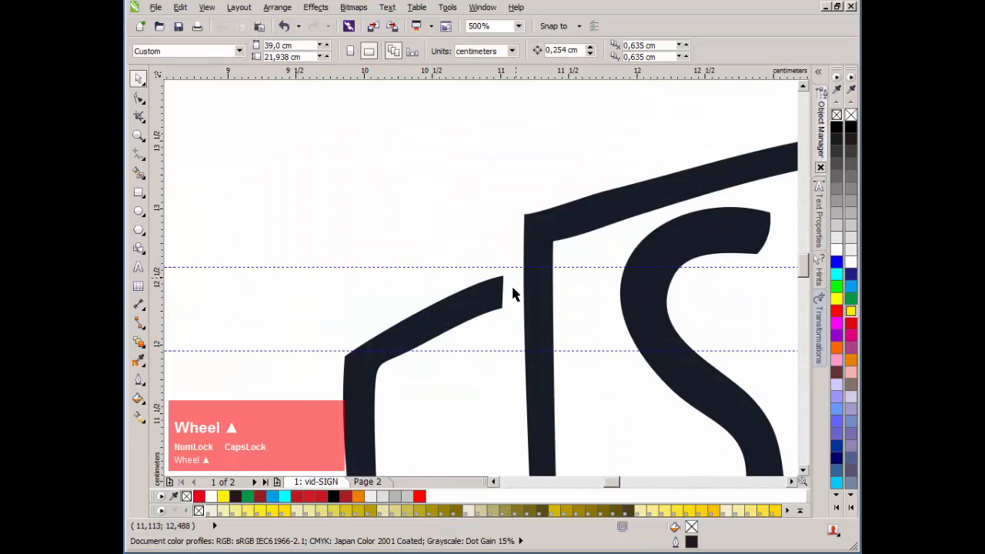
scroll(503, 293, "up", 1)
double_click(450, 276)
left_click_drag(478, 309, 487, 311)
scroll(487, 311, "down", 3)
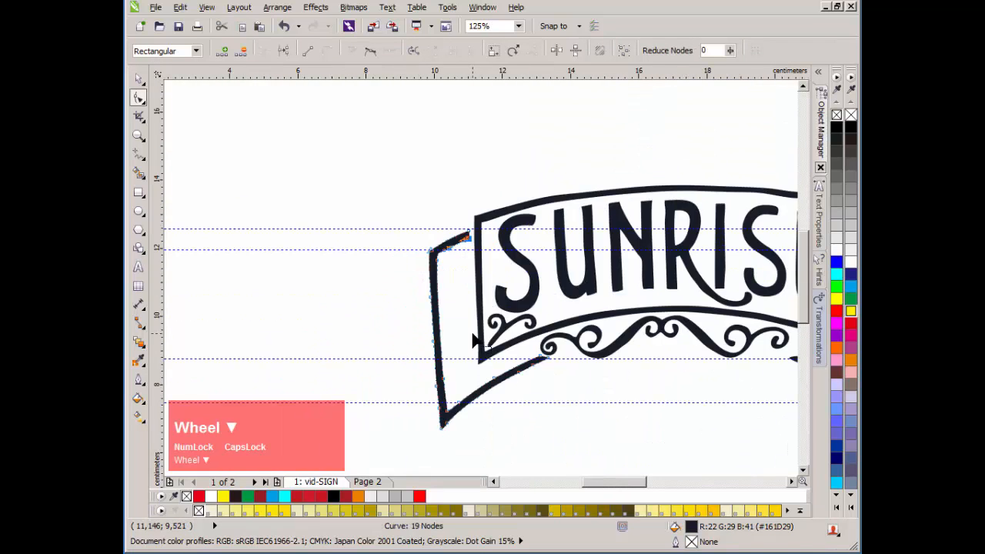
Step: Shift the matching lower corner node at the right side fold's upper inner end slightly toward the frame and deselect the fold
scroll(597, 314, "up", 1)
scroll(607, 255, "down", 2)
scroll(512, 287, "up", 2)
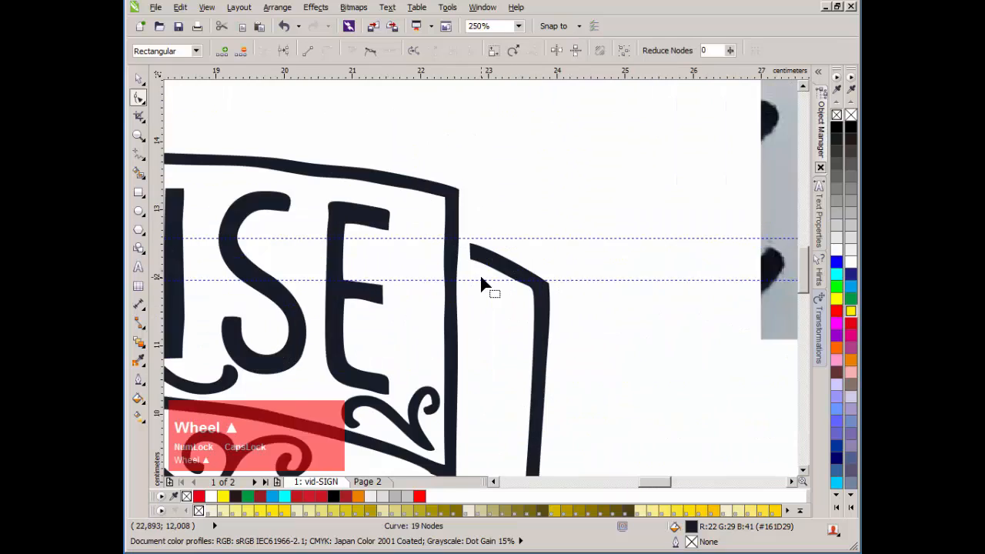
scroll(481, 285, "up", 1)
left_click(490, 229)
left_click(138, 78)
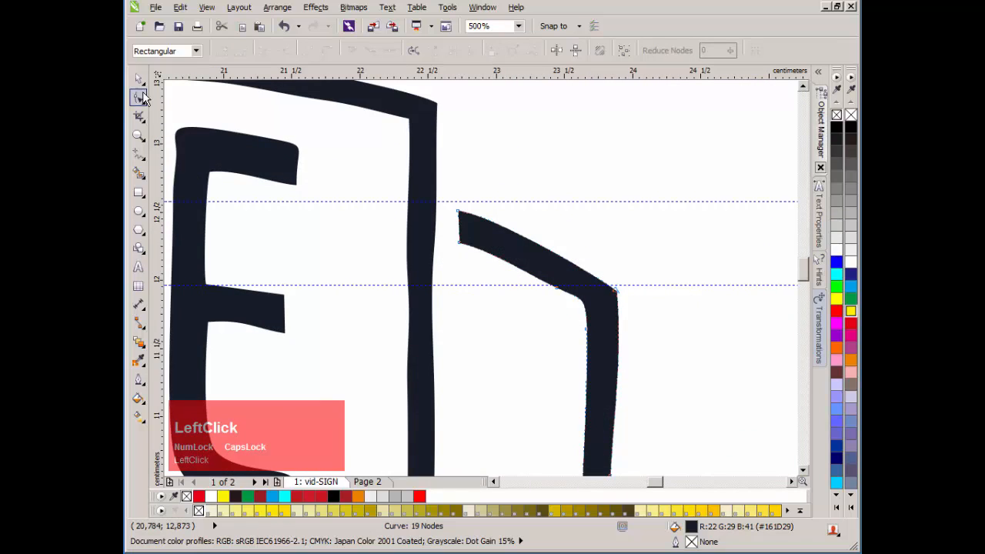
left_click(489, 230)
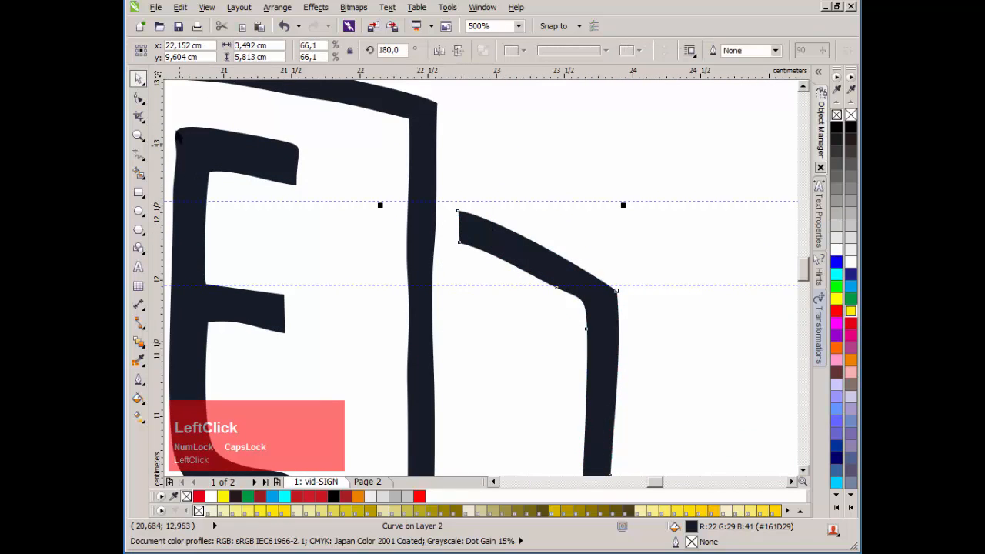
left_click(138, 97)
scroll(501, 206, "up", 1)
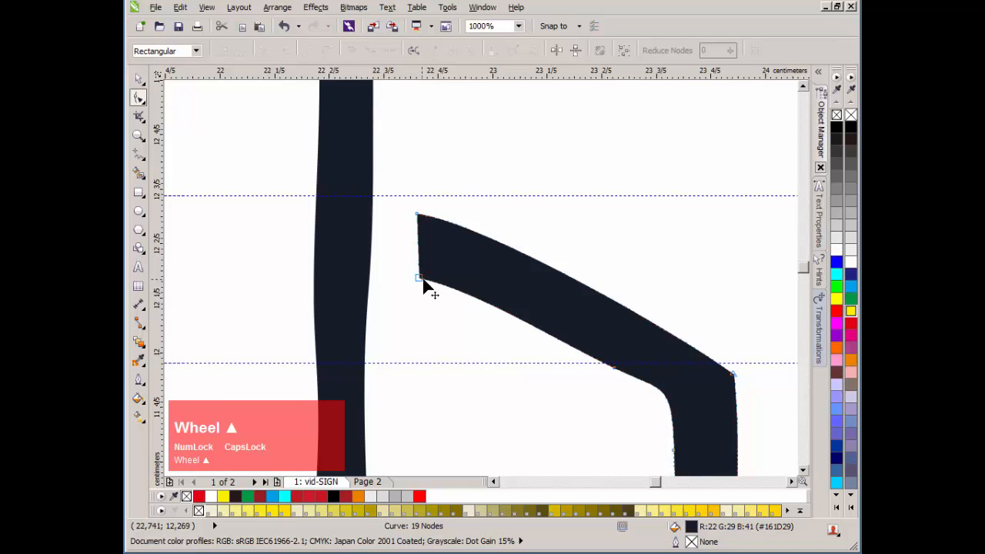
left_click(416, 280)
scroll(476, 351, "down", 3)
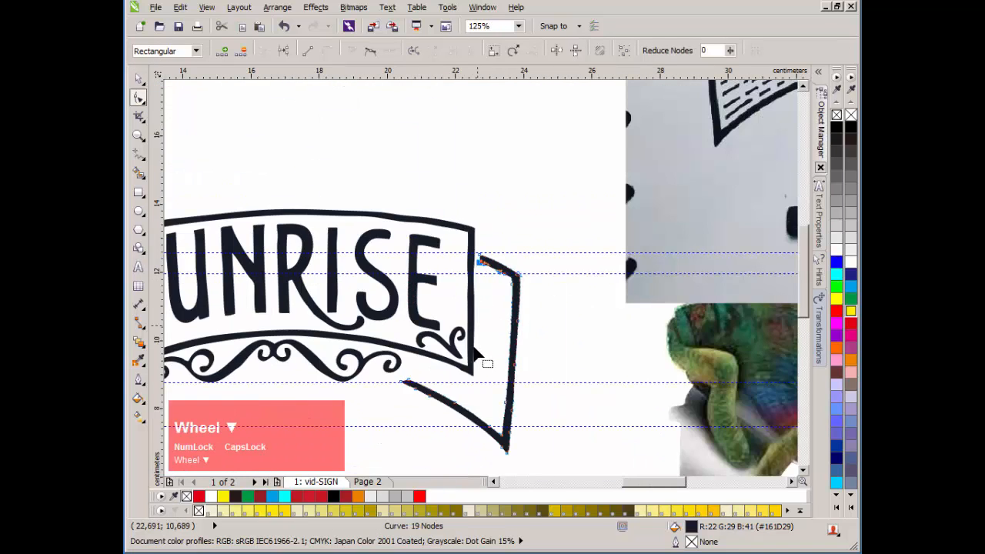
scroll(474, 354, "up", 1)
scroll(484, 285, "down", 2)
scroll(401, 277, "up", 1)
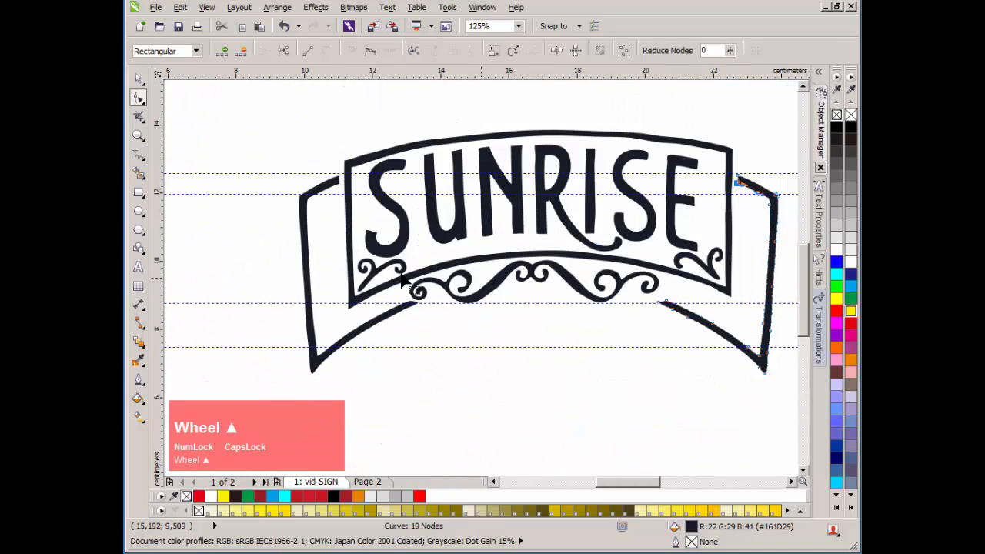
key("space")
left_click(590, 330)
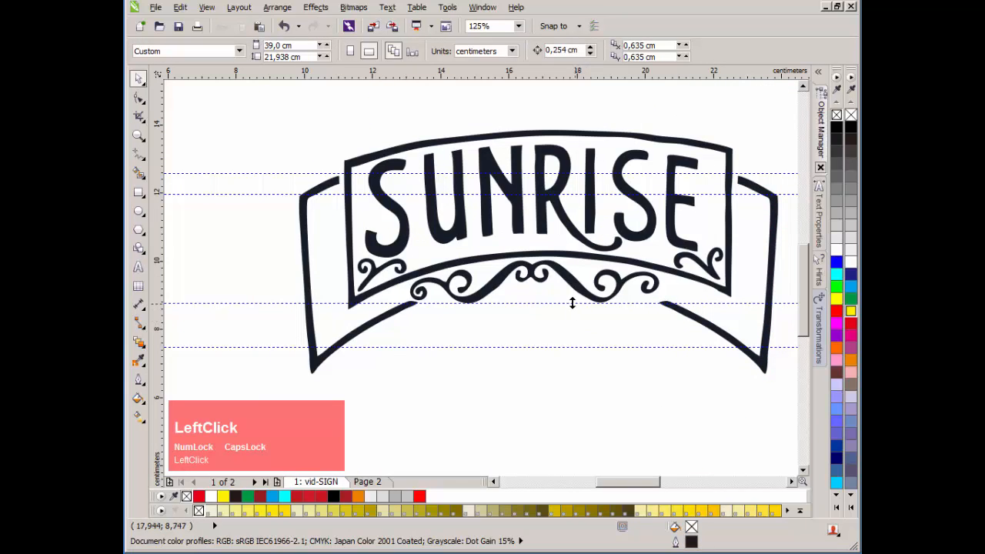
scroll(543, 304, "up", 1)
left_click(484, 221)
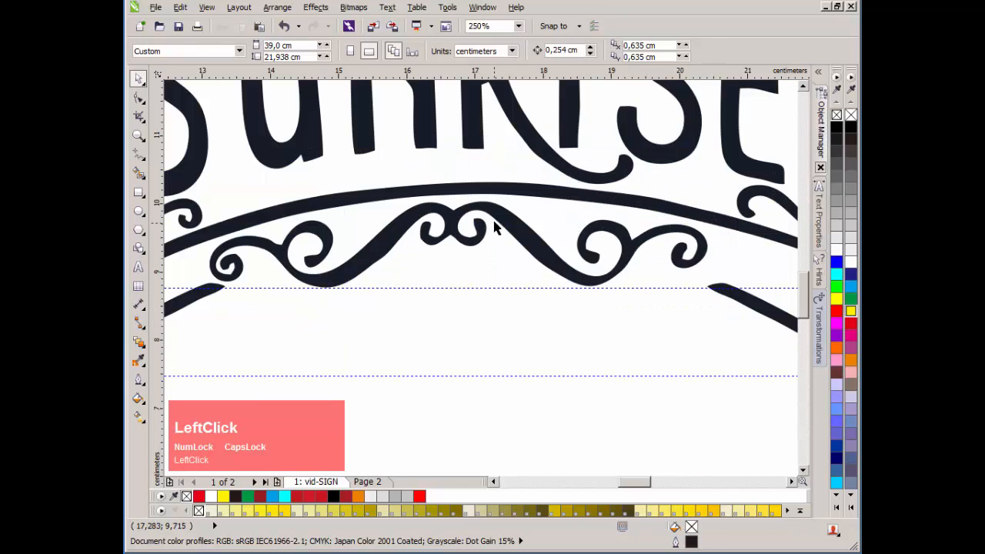
scroll(497, 228, "down", 1)
scroll(479, 269, "up", 1)
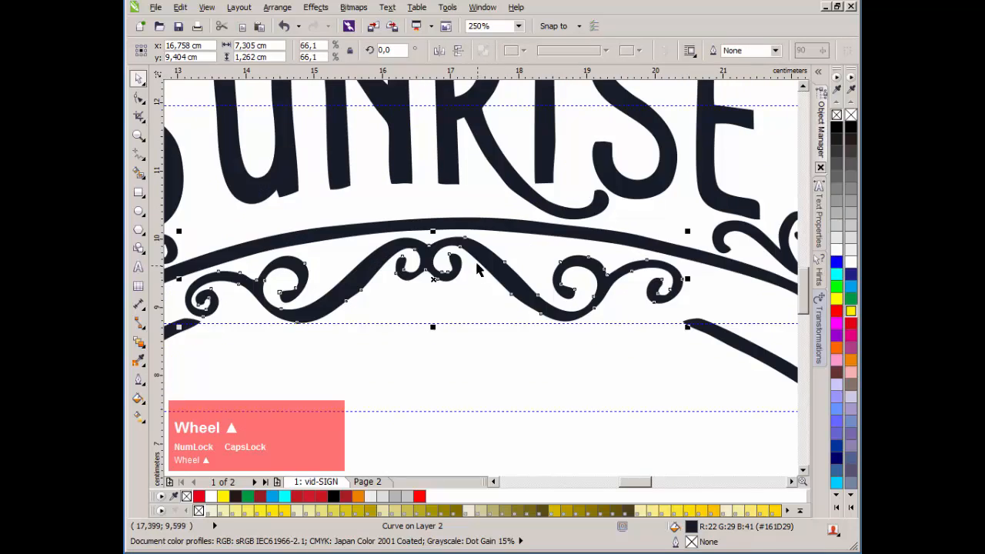
scroll(480, 278, "down", 1)
scroll(479, 278, "up", 1)
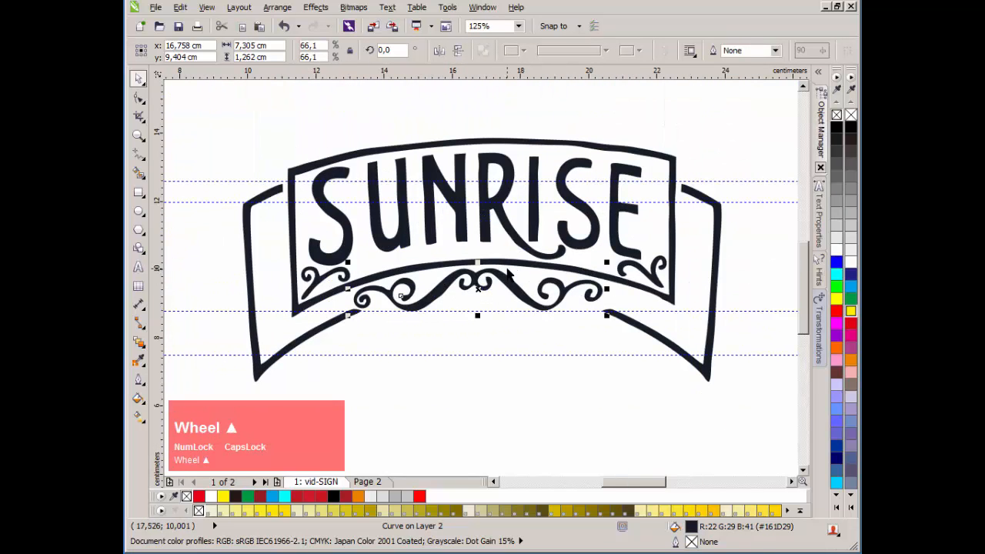
left_click(491, 366)
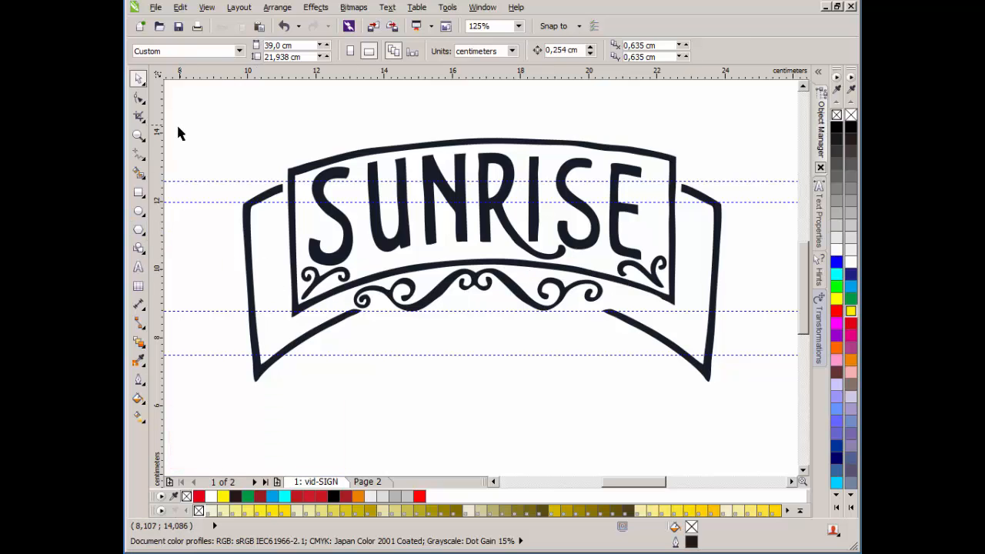
Step: Draw a straight vertical line about 6.3 cm long through the middle of the banner with the Freehand tool
left_click(138, 156)
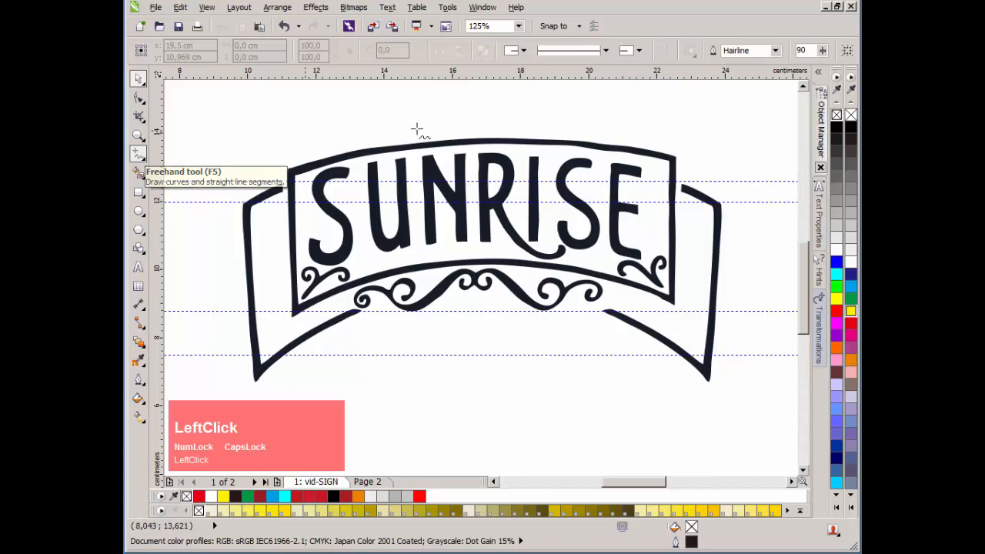
left_click(472, 118)
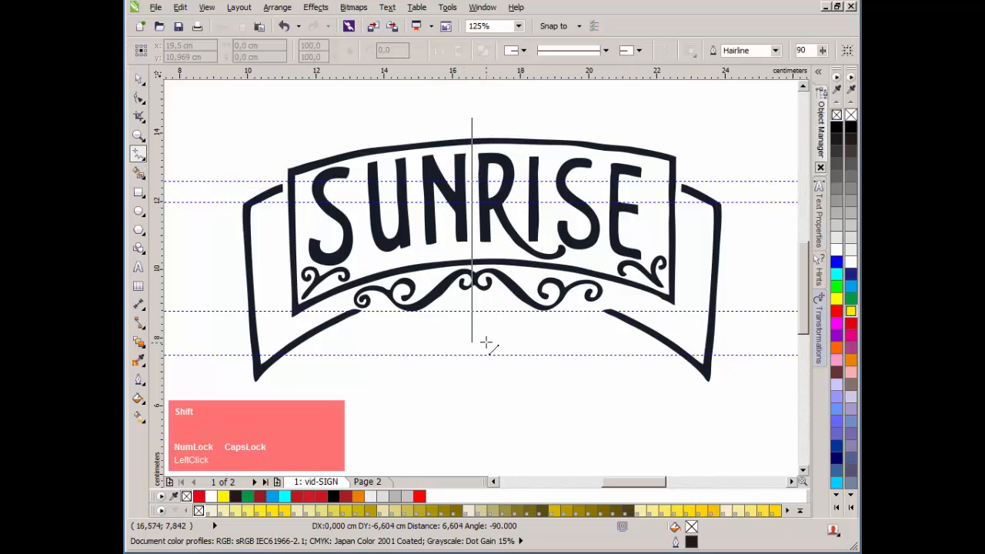
left_click(514, 334, "shift")
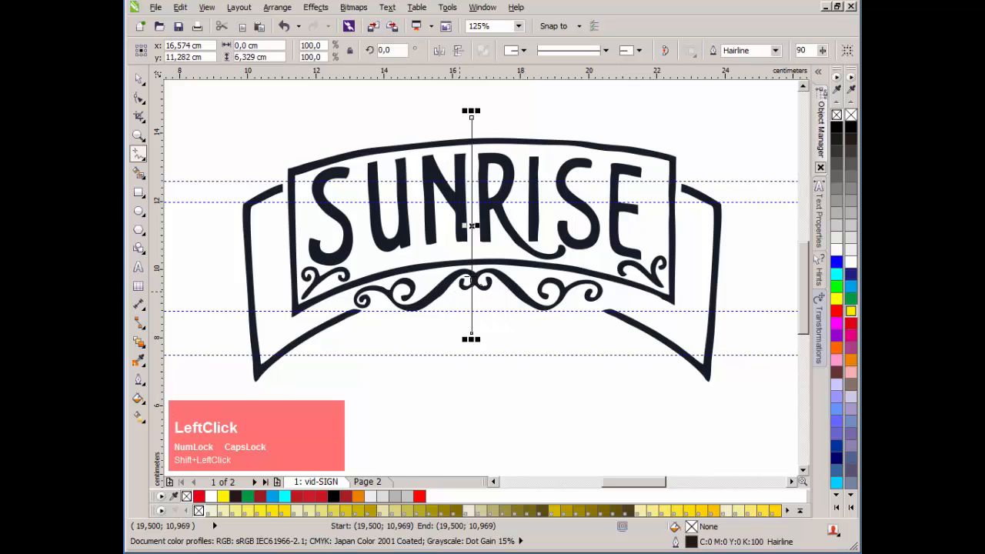
key("space")
scroll(491, 267, "up", 2)
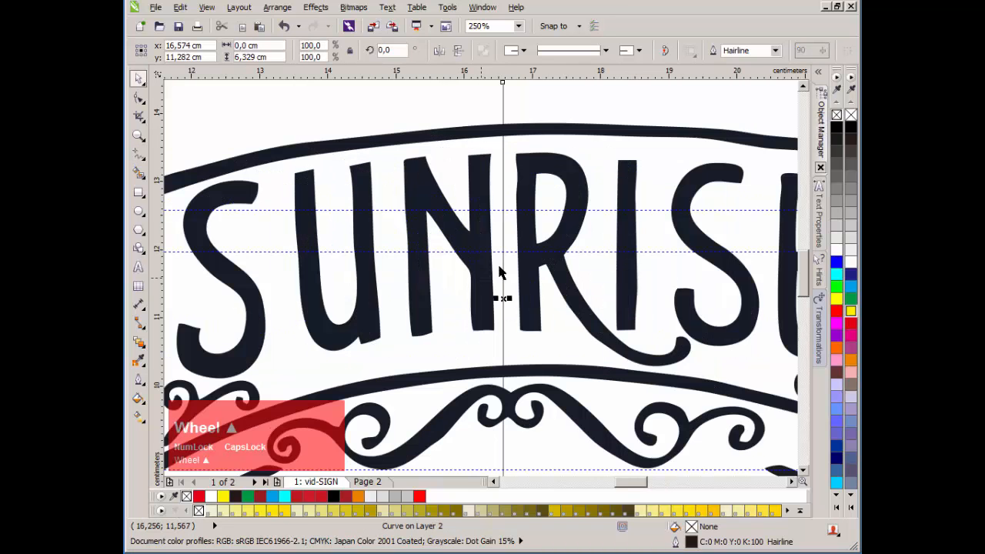
left_click(566, 131)
scroll(565, 132, "down", 4)
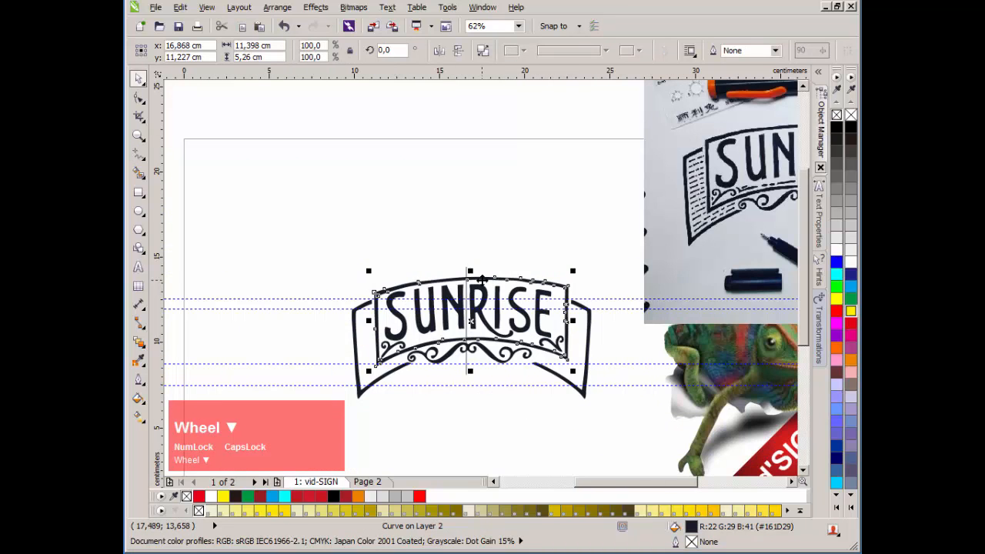
left_click_drag(484, 282, 474, 146)
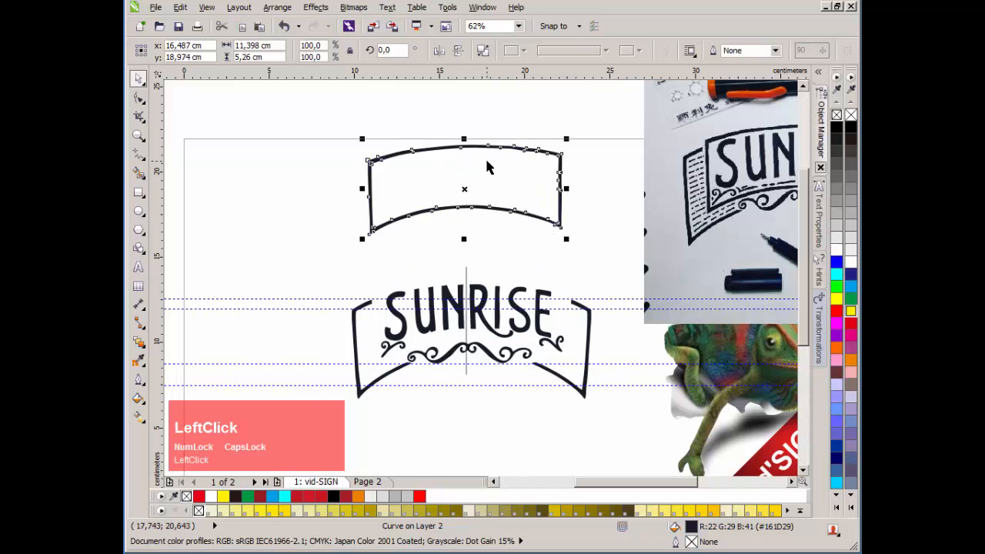
key("ctrl+z")
scroll(481, 330, "up", 2)
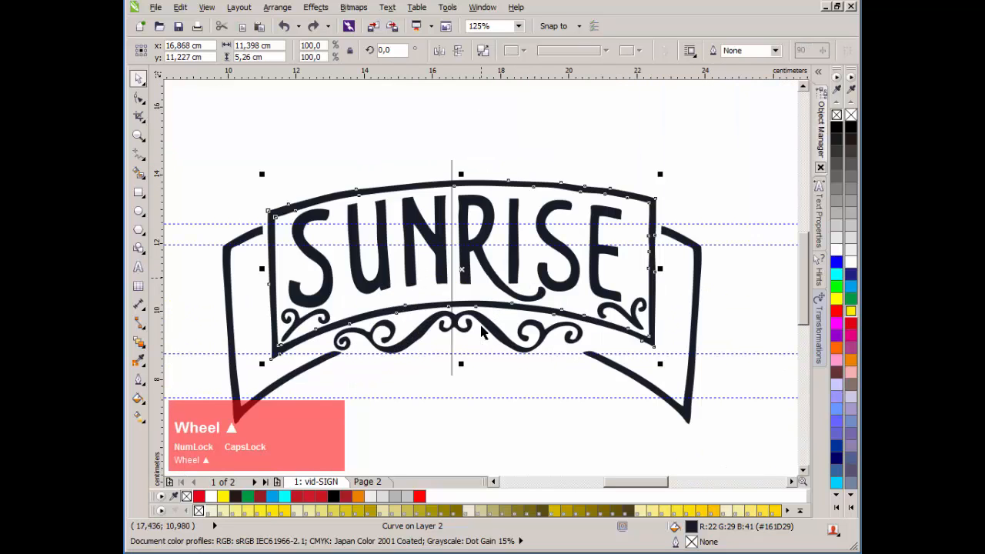
Step: Align the vertical line to the horizontal centre of the banner frame and close the alignment options
key("shift")
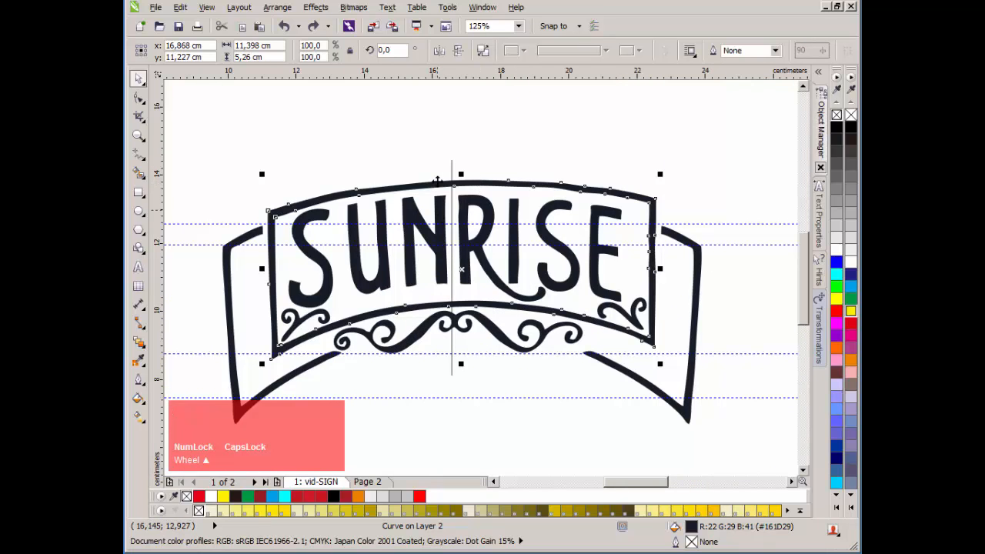
left_click(452, 167)
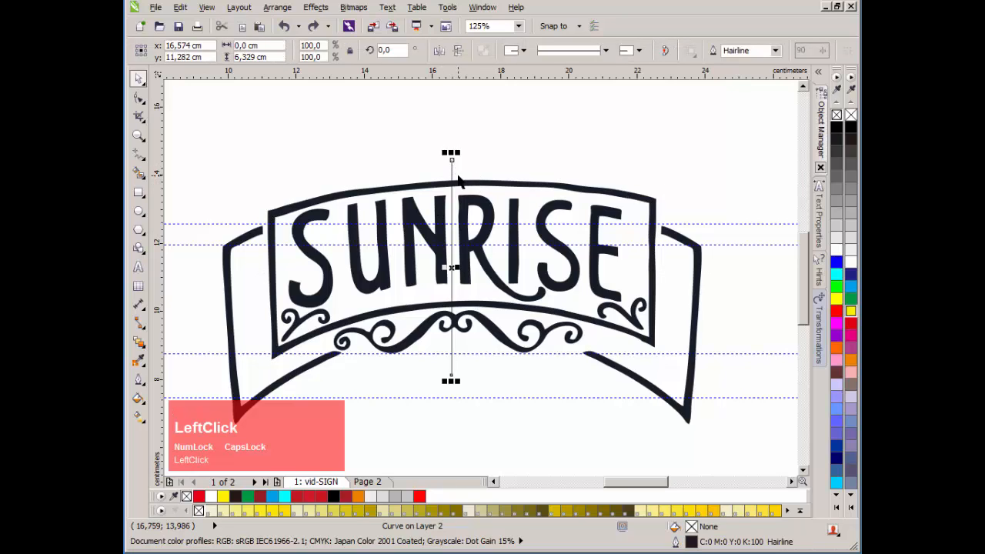
key("shift")
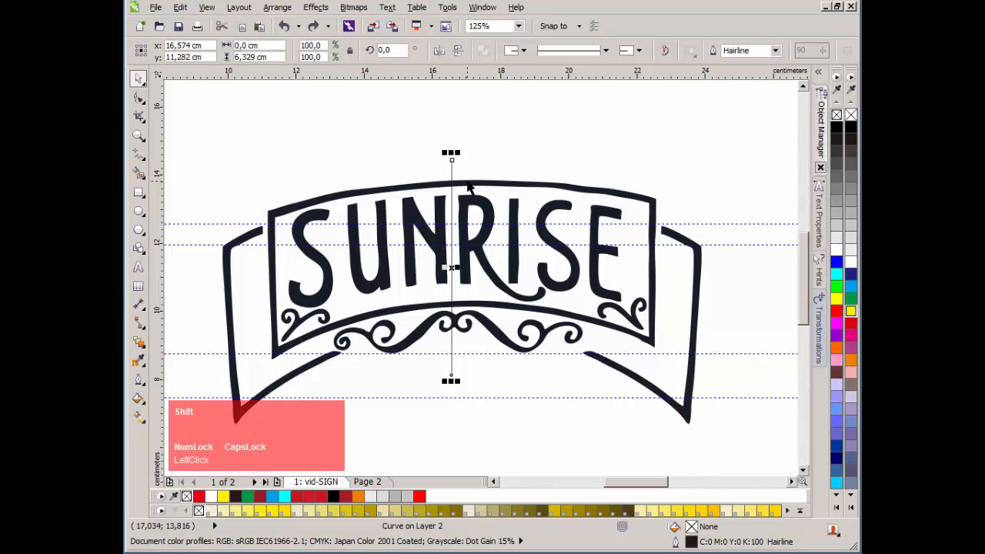
left_click(471, 184, "shift")
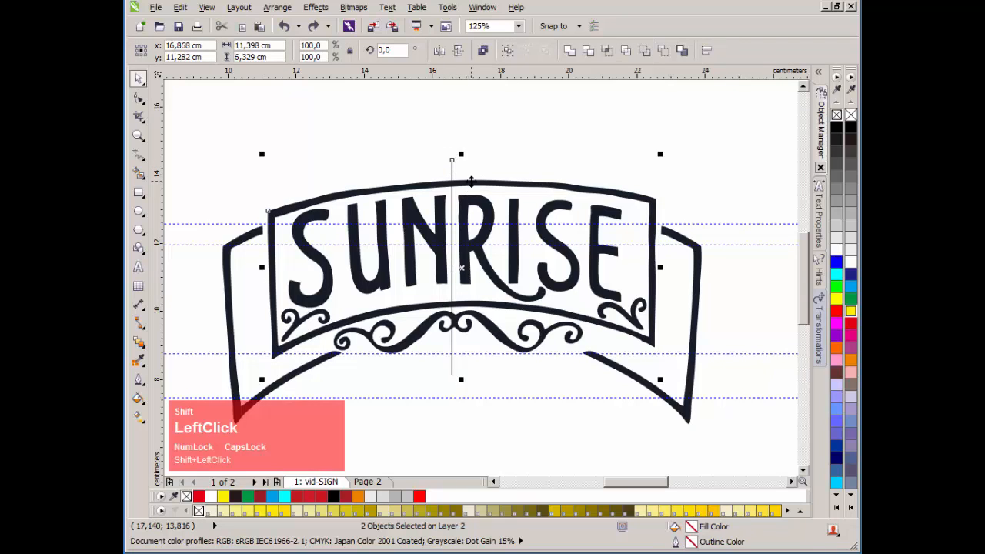
left_click(706, 50)
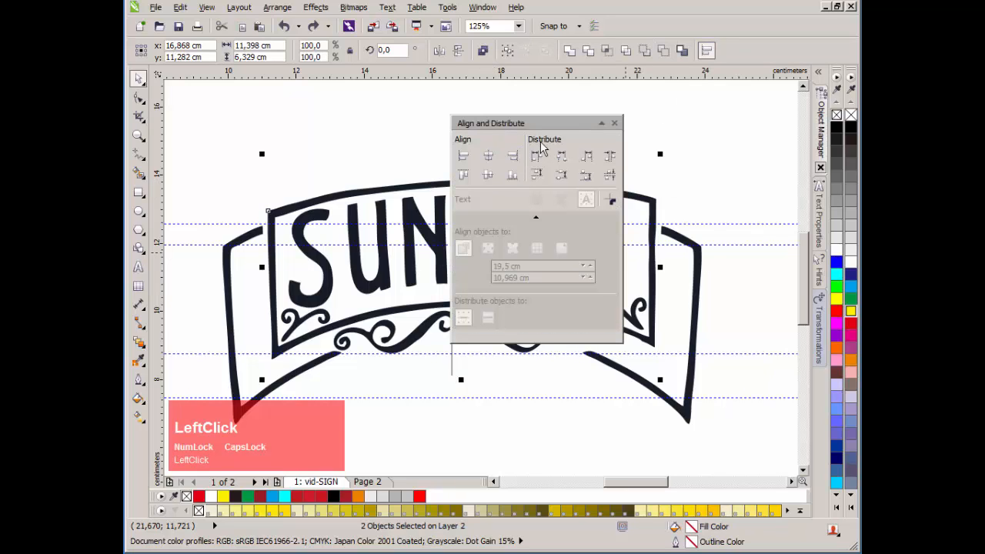
left_click(489, 158)
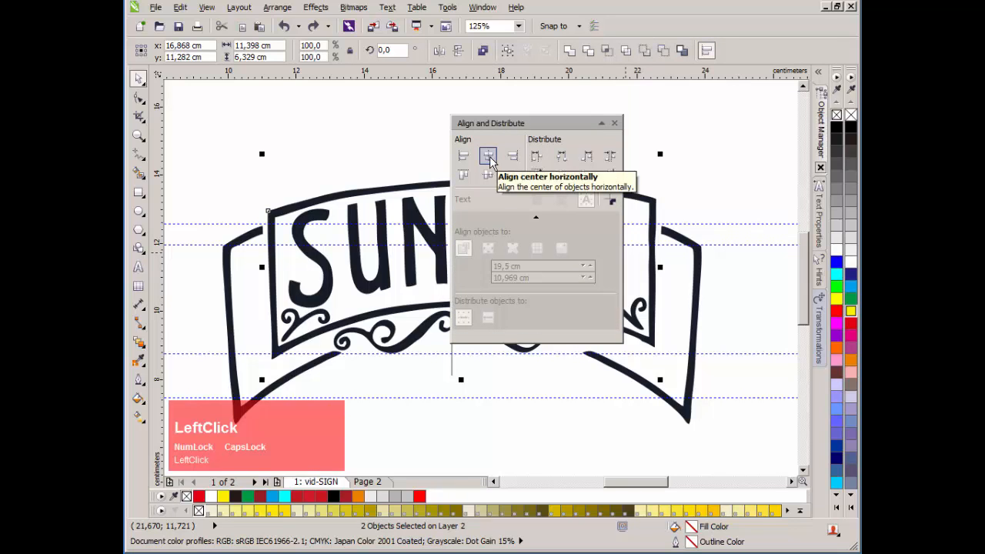
left_click_drag(541, 123, 622, 190)
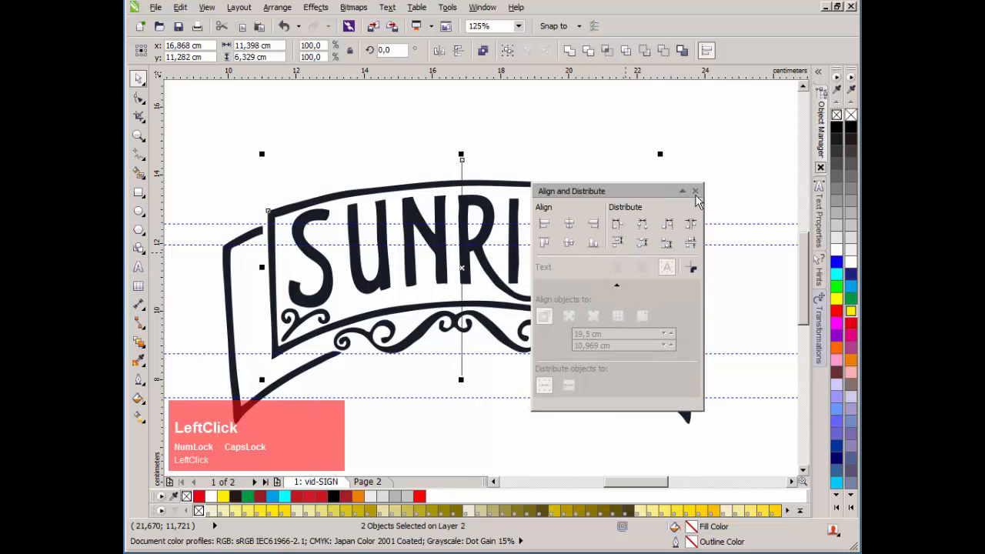
left_click(695, 190)
left_click(584, 153)
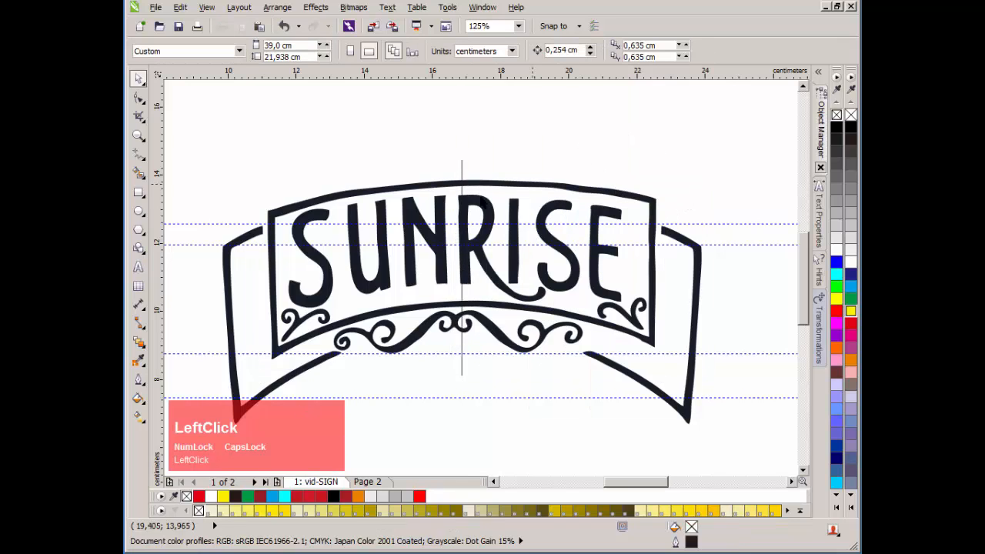
Step: Extend the centre line into a closed four-sided shape that encloses the right half of the banner frame
left_click(462, 171)
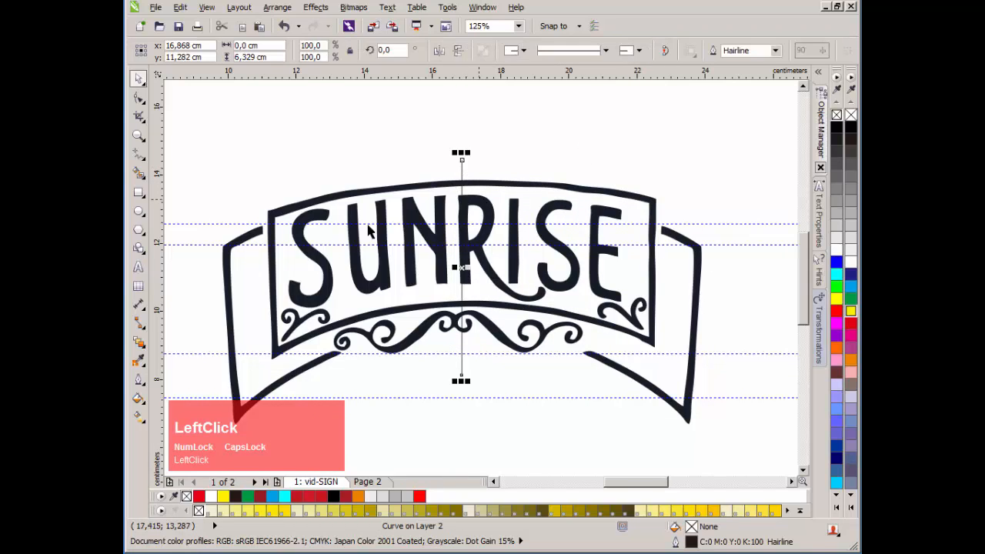
left_click(138, 153)
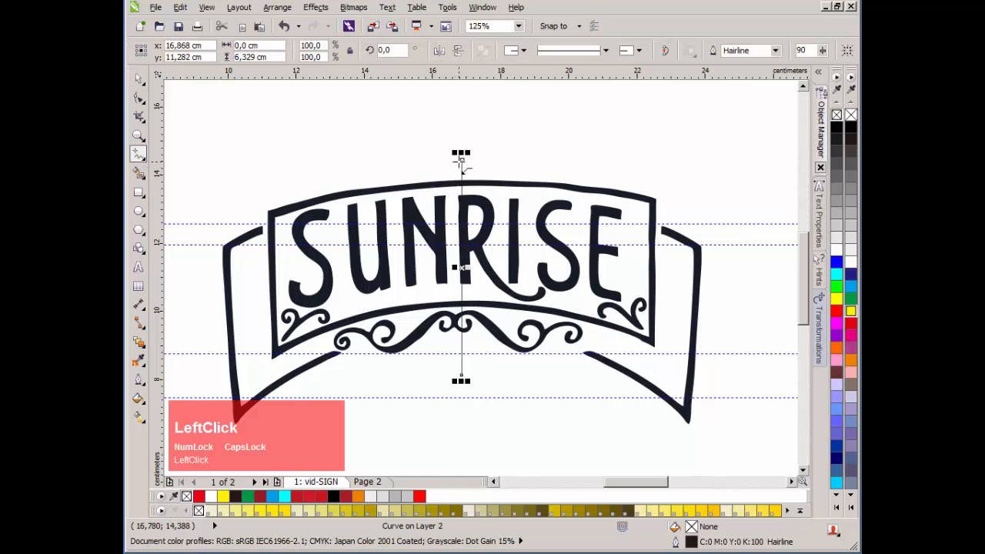
left_click(461, 160)
left_click(686, 146)
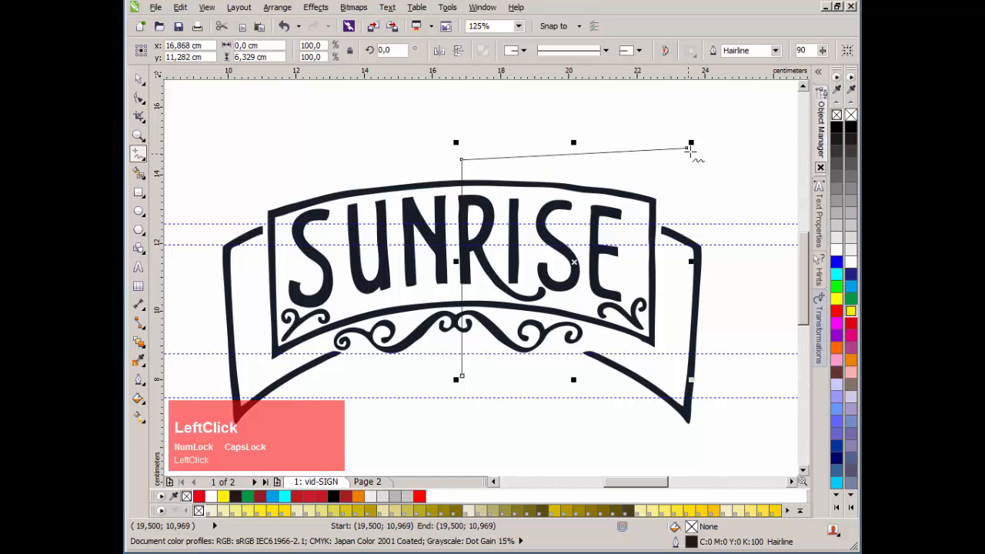
left_click(691, 431)
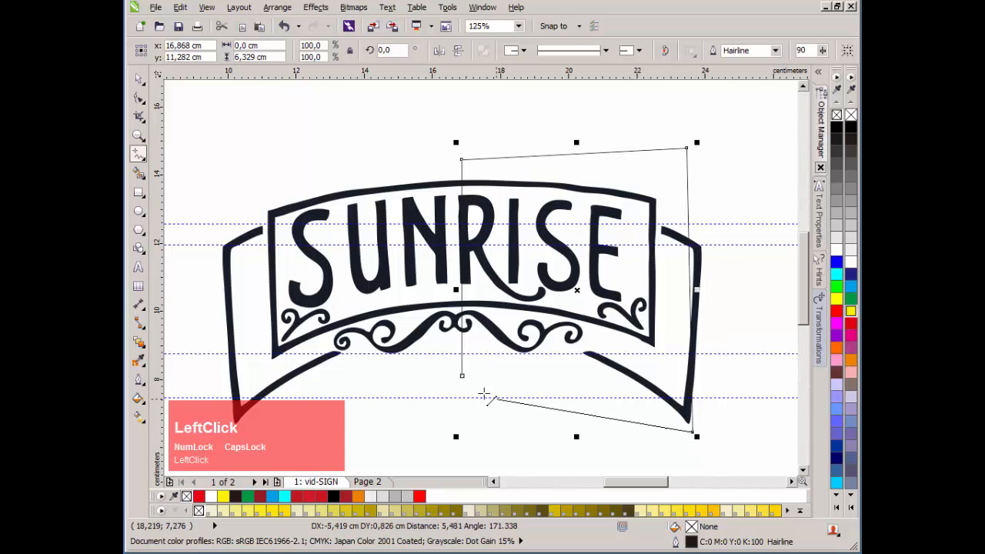
left_click(461, 375)
key("space")
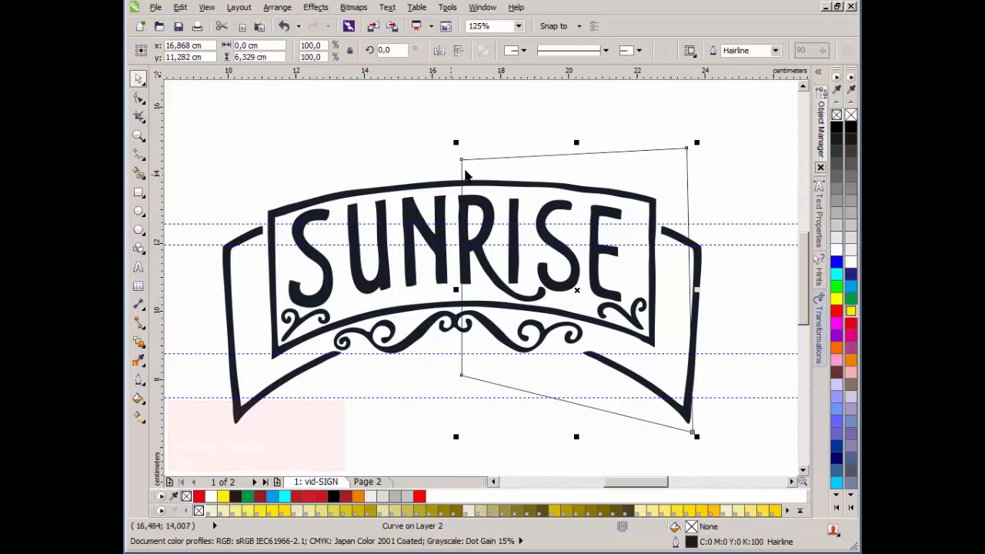
Step: Cut away the right half of the banner frame by subtracting the closed four-sided shape in front of it
key("space")
key("space")
left_click(433, 190, "shift")
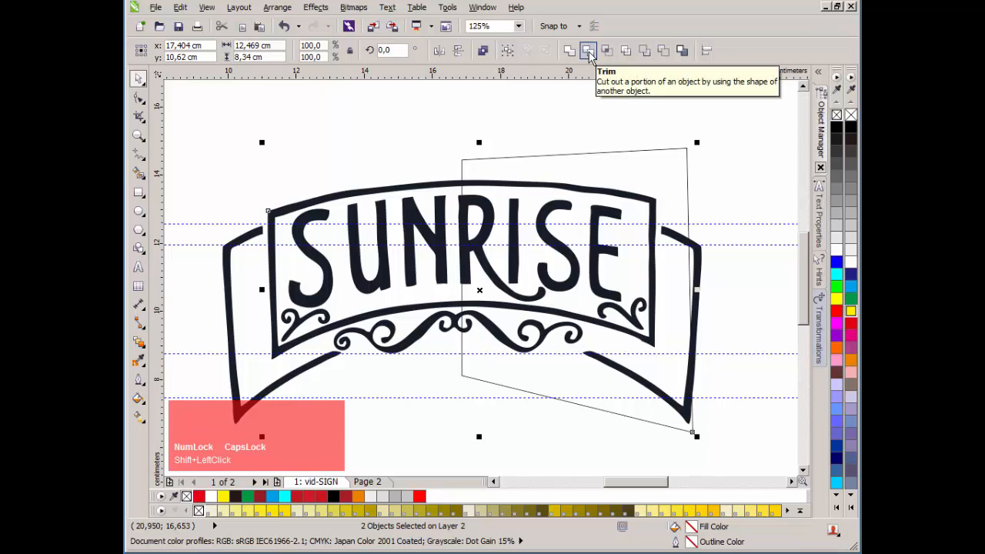
left_click(664, 51)
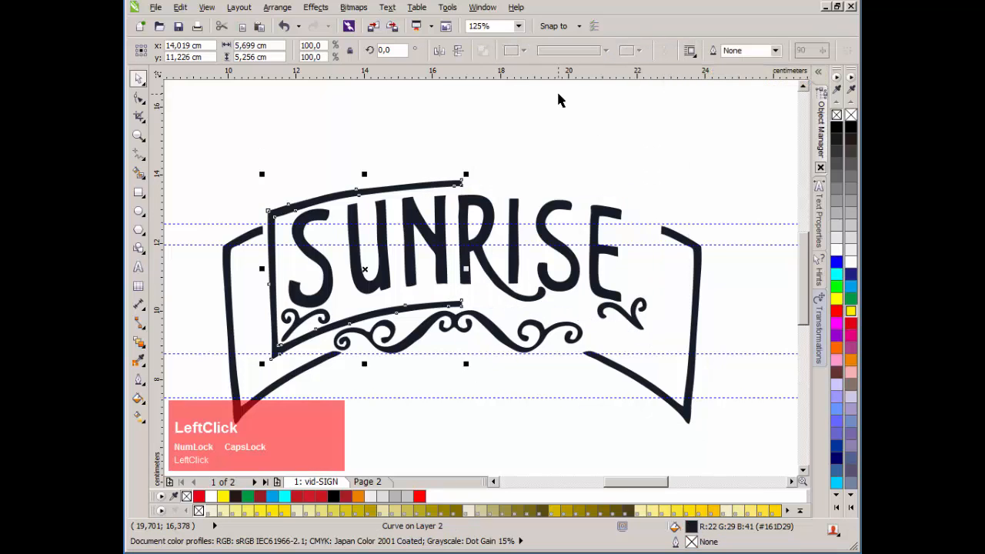
Step: Make a horizontally mirrored copy of the left half of the frame, joined to it at the banner's centre
left_click(290, 210)
left_click(261, 270, "ctrl")
left_click_drag(261, 270, 538, 271)
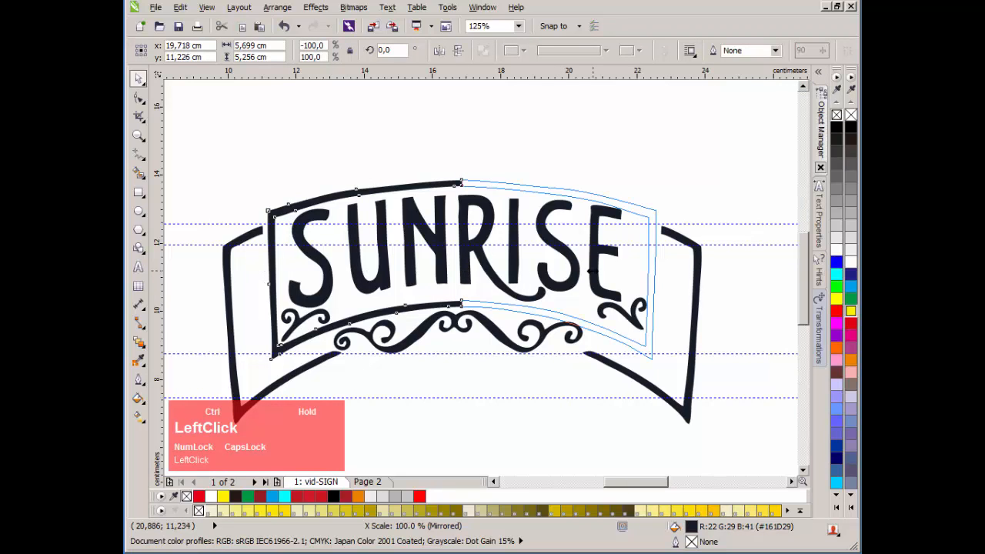
left_click_drag(427, 271, 538, 267)
right_click(539, 268, "ctrl")
left_click(508, 154)
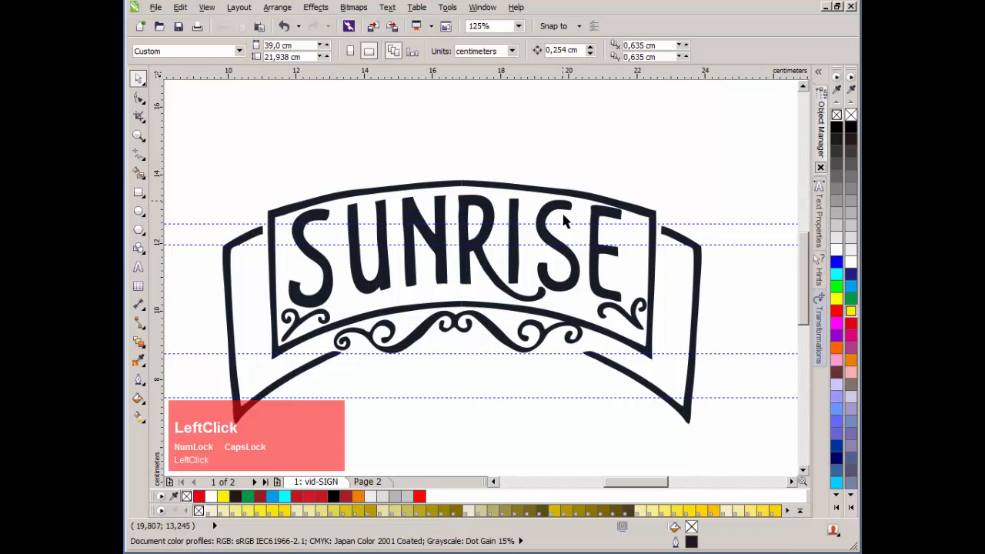
scroll(482, 279, "down", 3)
scroll(483, 294, "up", 3)
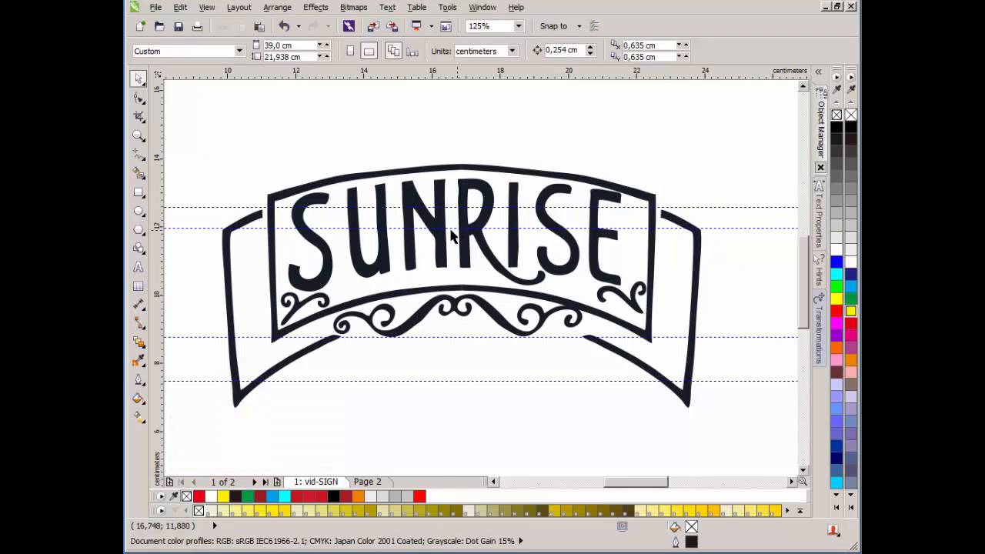
scroll(445, 232, "up", 2)
left_click(529, 174)
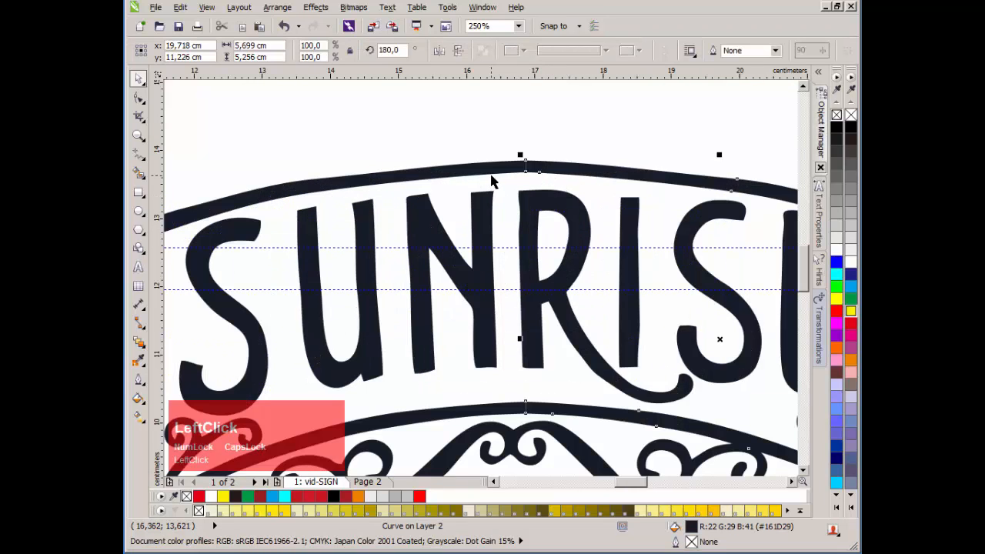
key("shift")
left_click(418, 180, "shift")
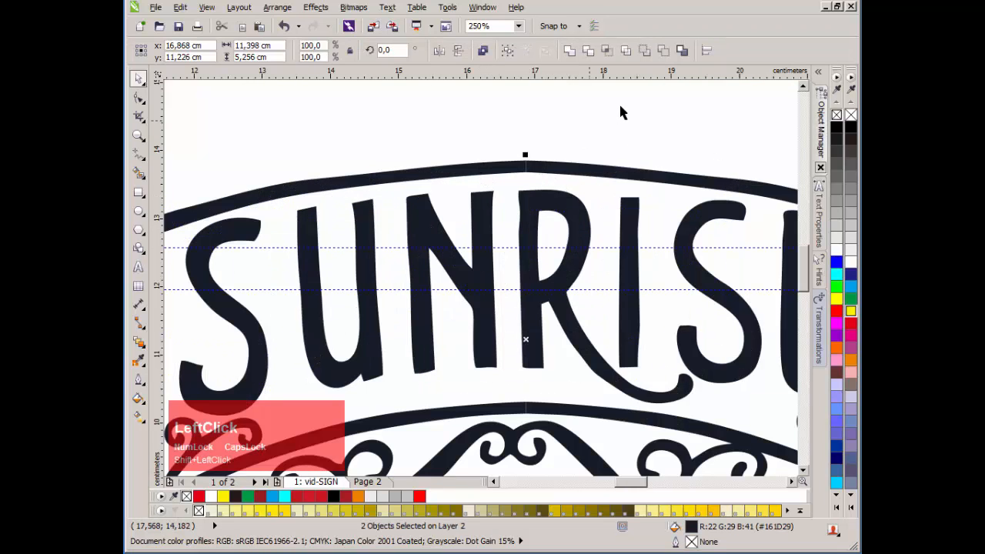
scroll(622, 112, "down", 4)
left_click(500, 261)
left_click_drag(513, 254, 569, 172)
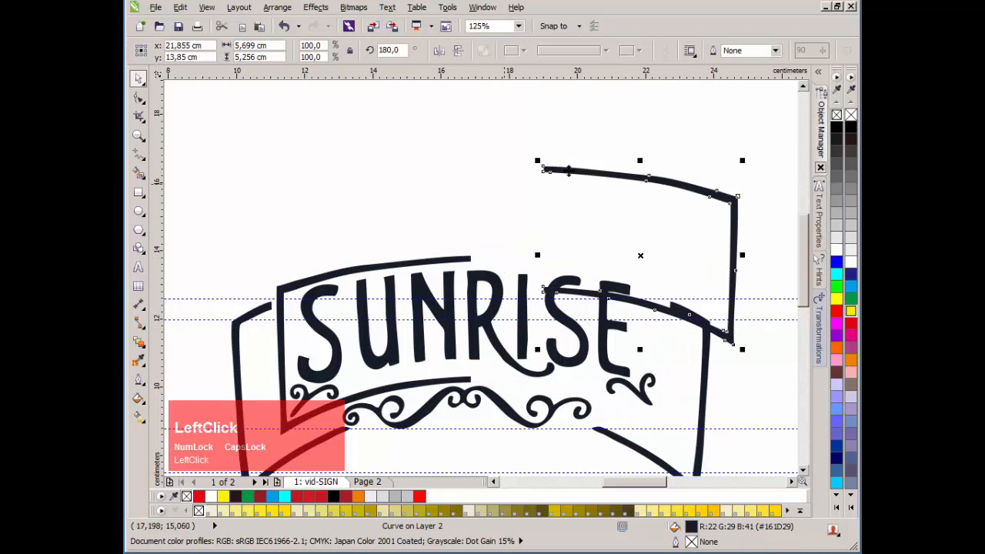
key("ctrl+z")
Step: Weld the left and right halves of the banner frame into one shape and deselect it
scroll(478, 275, "up", 3)
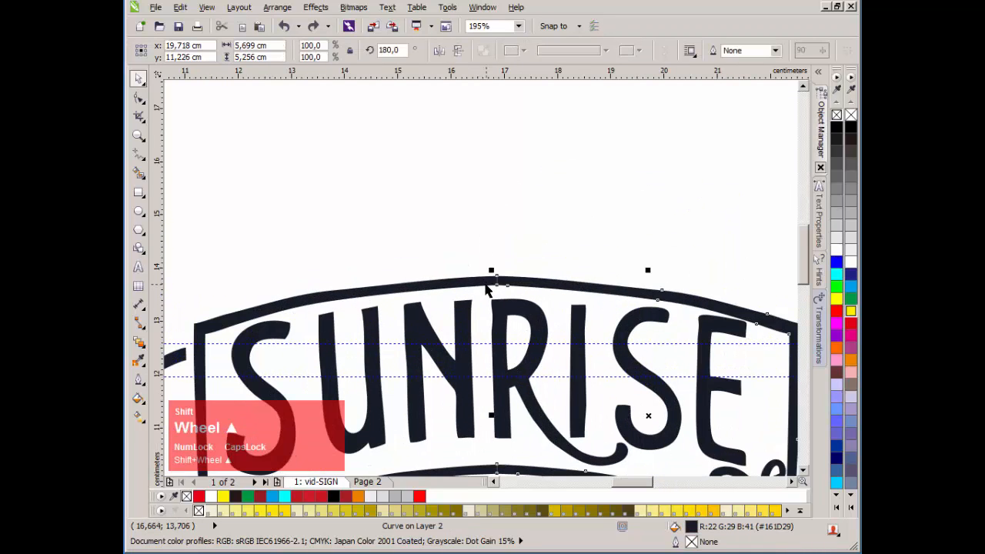
left_click(526, 243)
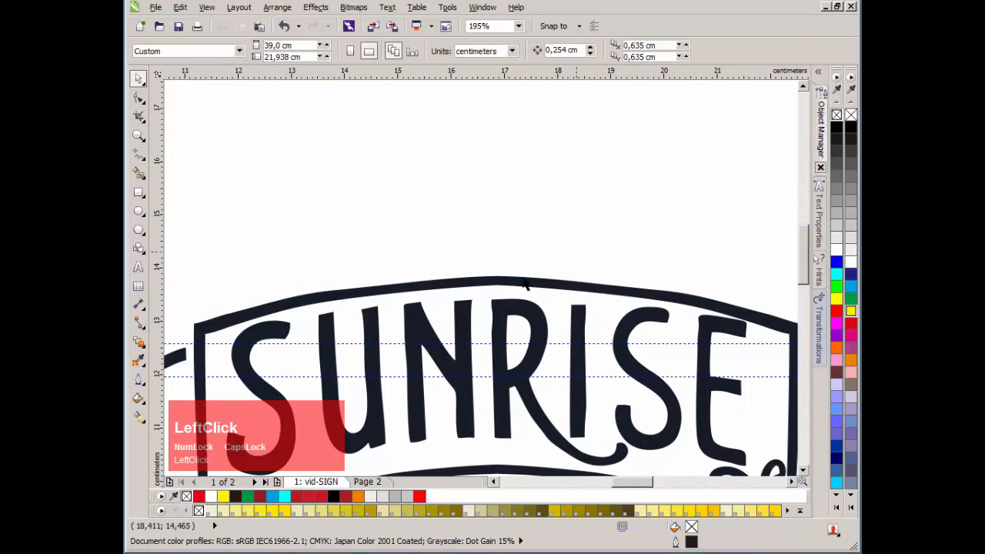
Step: Try deleting the whole cluster of nodes at the centre of the frame's top band, and undo the deletion
scroll(525, 283, "up", 3)
double_click(521, 254)
left_click_drag(435, 192, 564, 275)
scroll(486, 310, "down", 3)
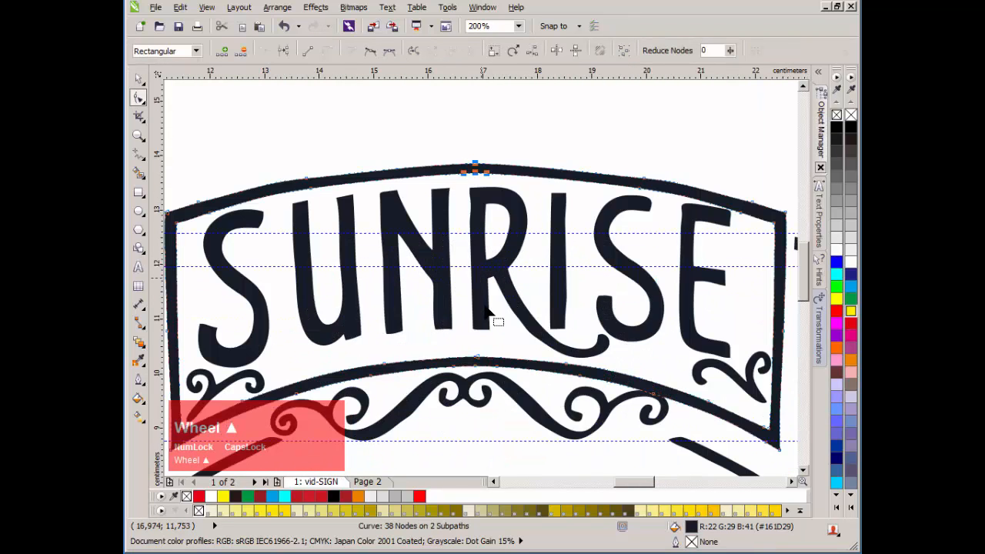
key("Delete")
key("ctrl+z")
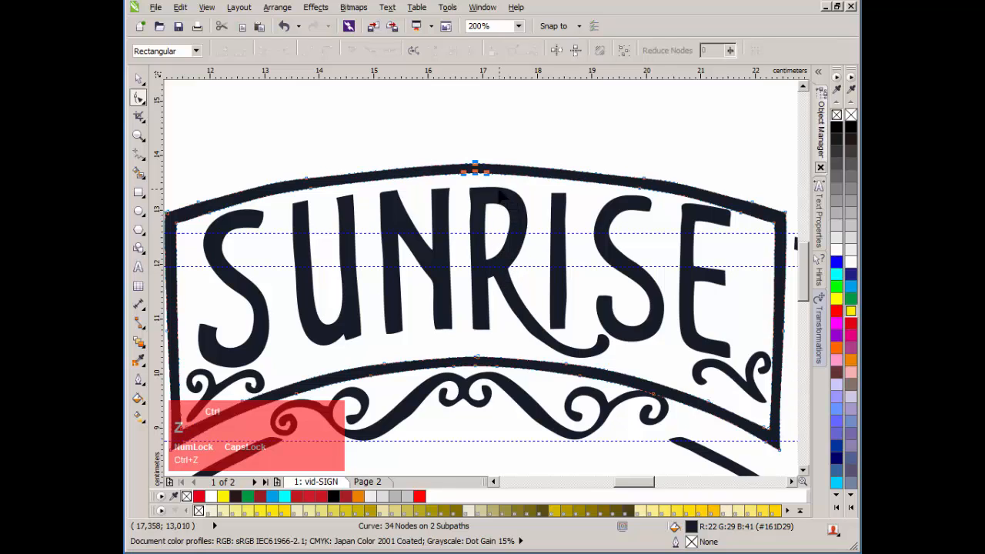
Step: Delete the two extra nodes either side of the centre node on the lower edge of the frame's top band
left_click(472, 172)
scroll(473, 185, "up", 2)
left_click(467, 266)
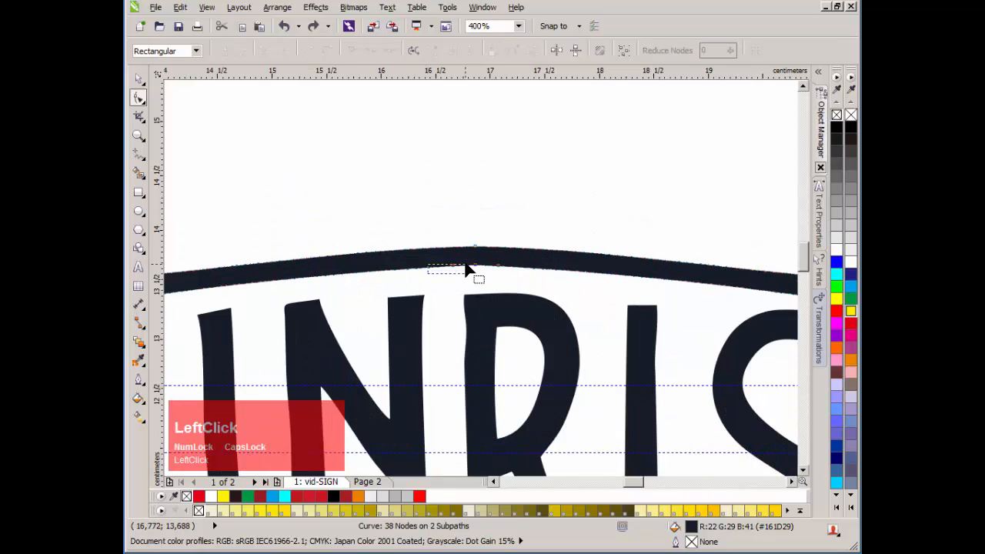
key("Delete")
left_click_drag(492, 277, 514, 265)
key("Delete")
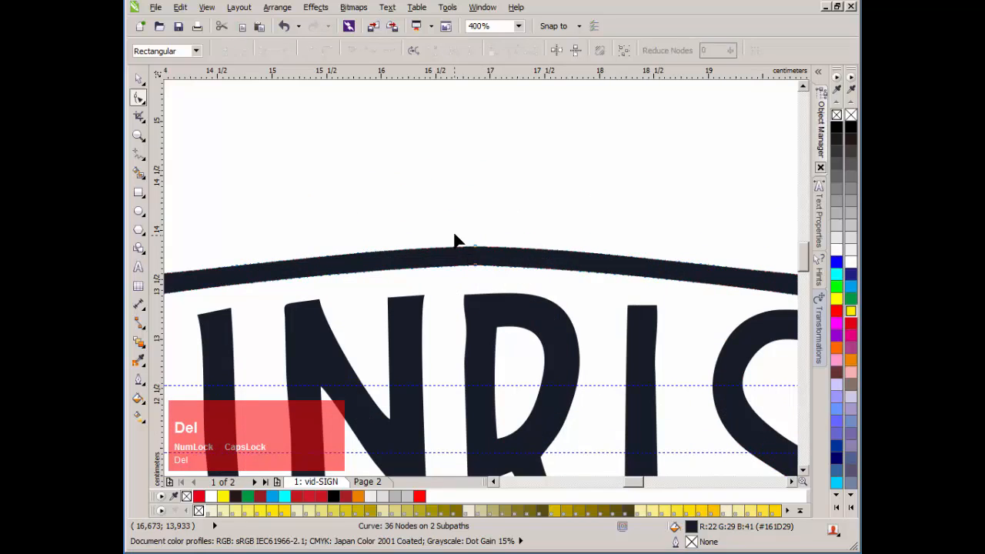
Step: Smooth the top band's curve by lengthening both handles of the centre nodes on its upper and lower edges, and finish node editing
left_click(515, 257)
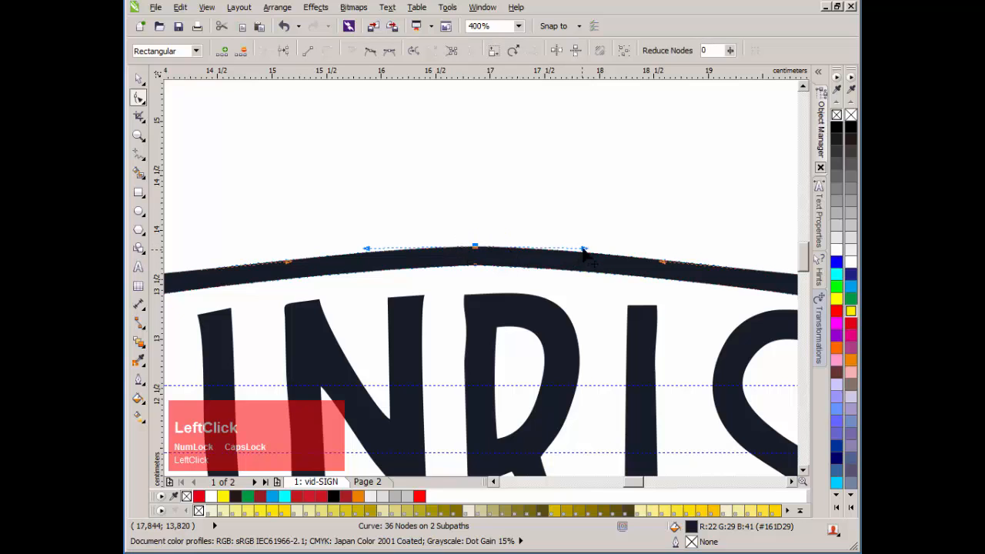
left_click_drag(582, 250, 623, 250)
left_click_drag(366, 248, 312, 250)
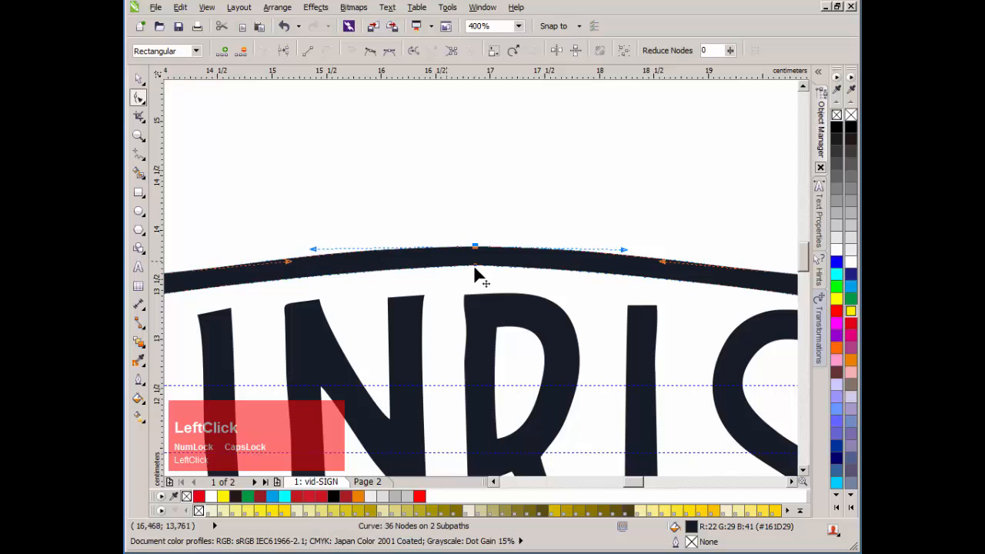
left_click(476, 267)
left_click_drag(583, 269, 599, 269)
left_click_drag(372, 269, 351, 268)
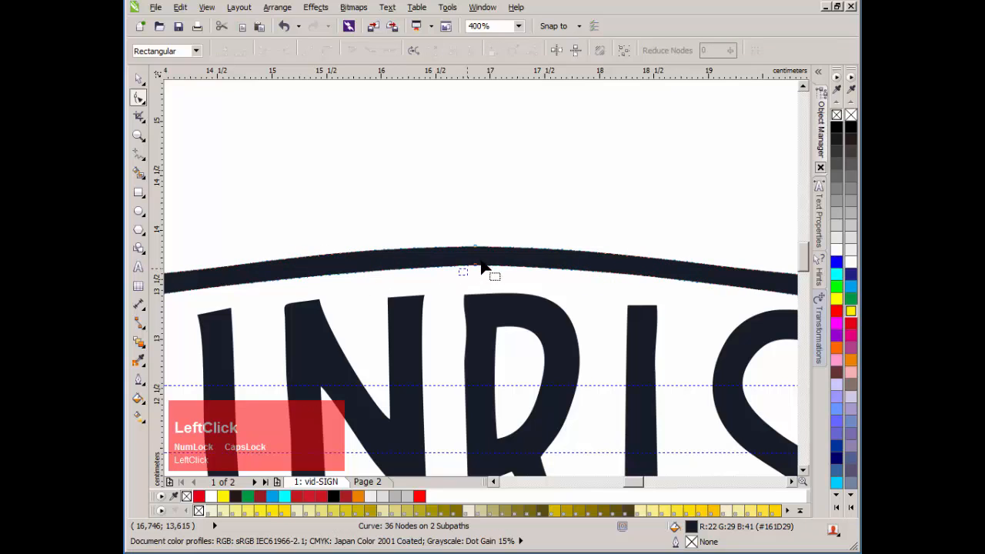
left_click(476, 266)
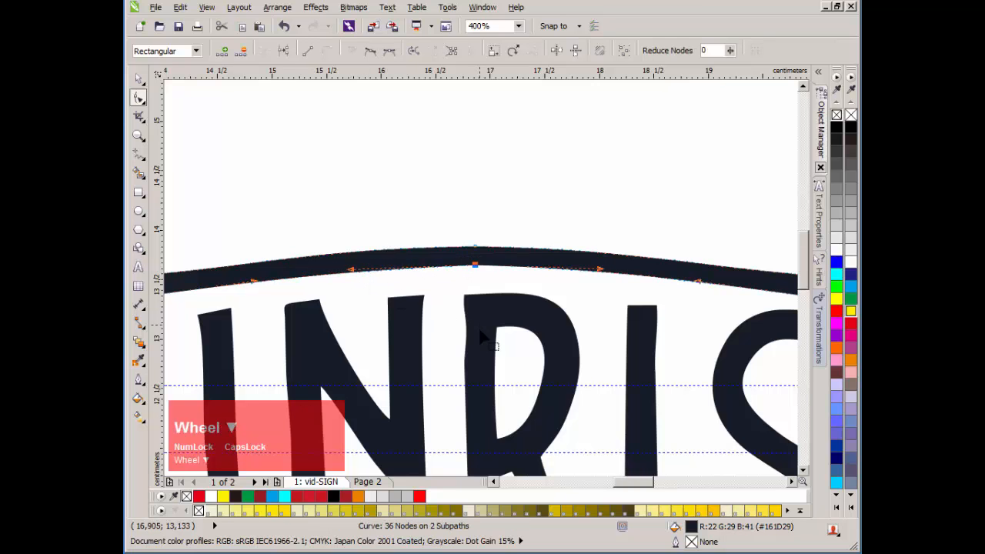
scroll(478, 326, "down", 3)
scroll(503, 303, "up", 1)
key("space")
left_click(513, 369)
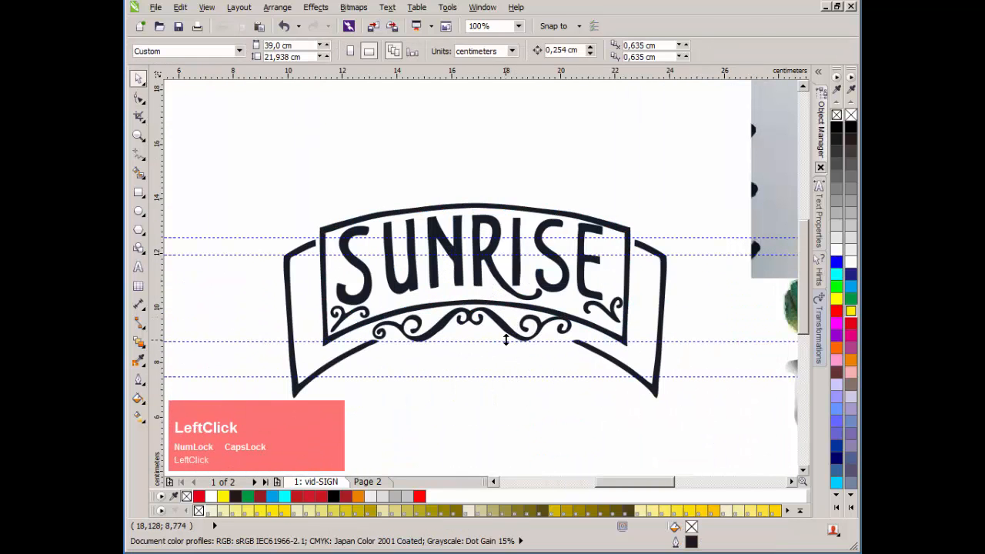
Step: Group the left and right side folds of the banner together and deselect them
scroll(505, 339, "up", 1)
scroll(420, 269, "down", 1)
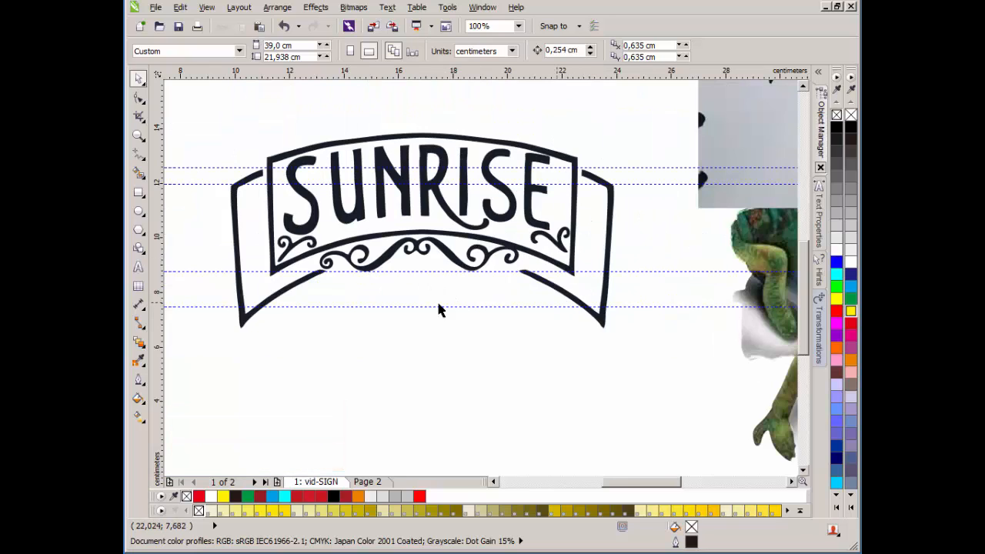
left_click(558, 295)
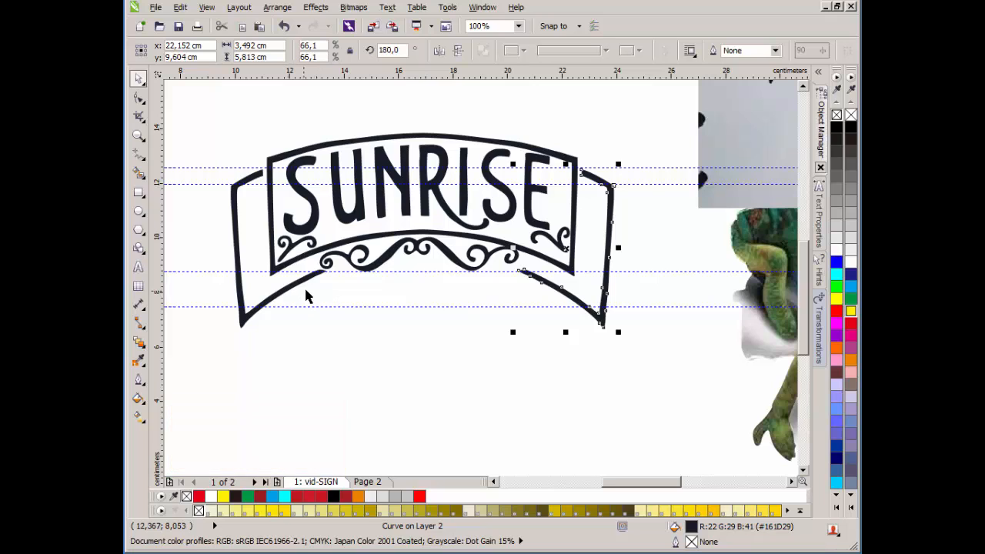
left_click(284, 295, "shift")
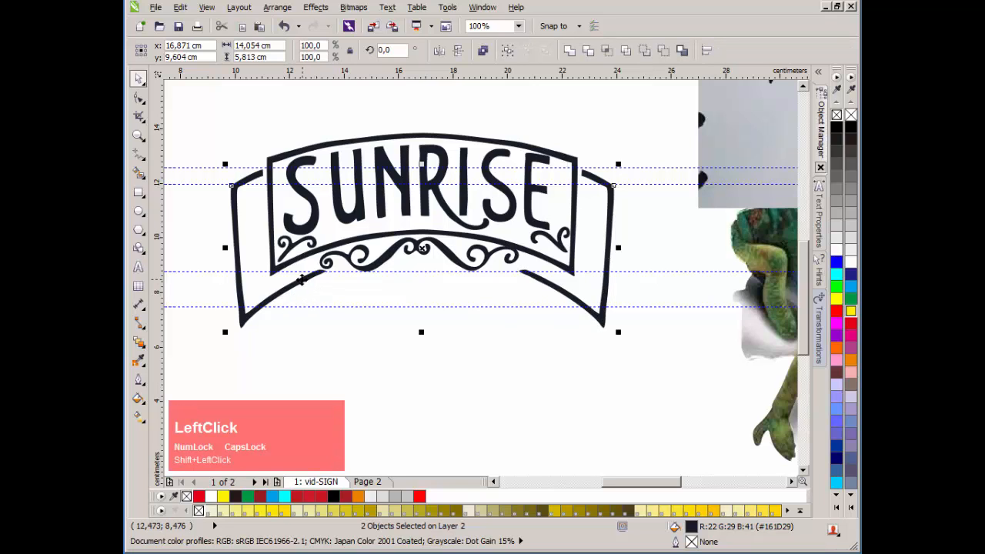
left_click_drag(296, 282, 451, 332)
key("ctrl+z")
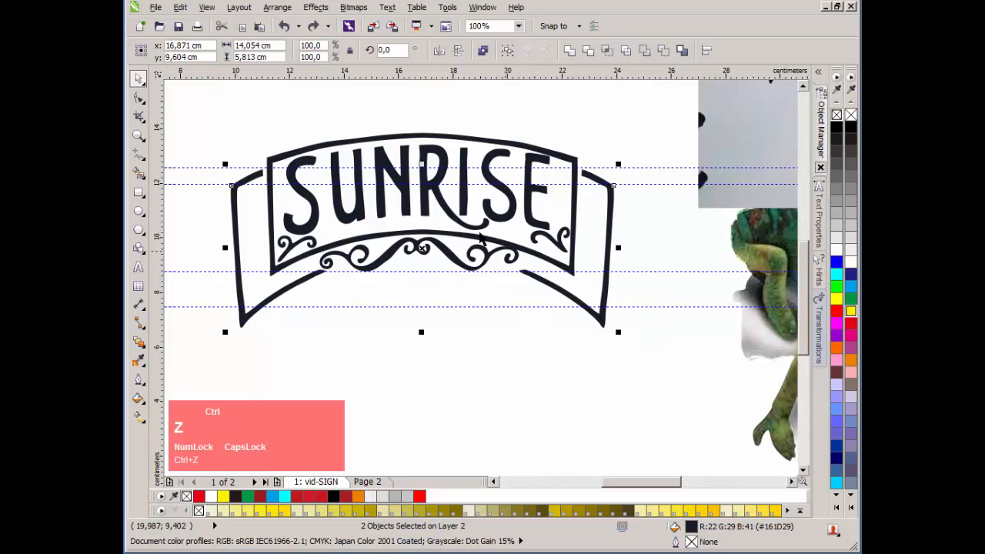
left_click(508, 52)
left_click(496, 94)
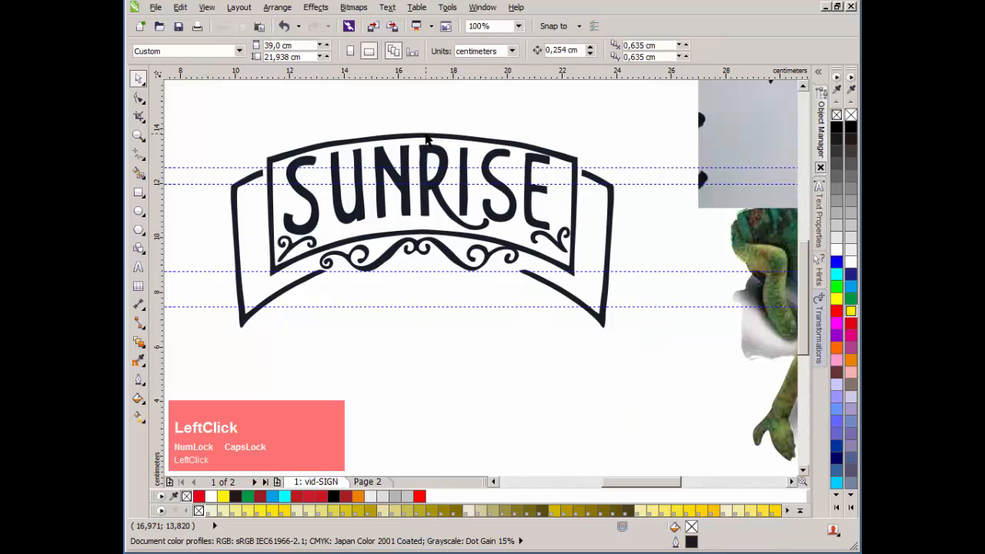
Step: Test-move the banner frame and the grouped side folds separately, undoing each move
left_click_drag(428, 139, 454, 326)
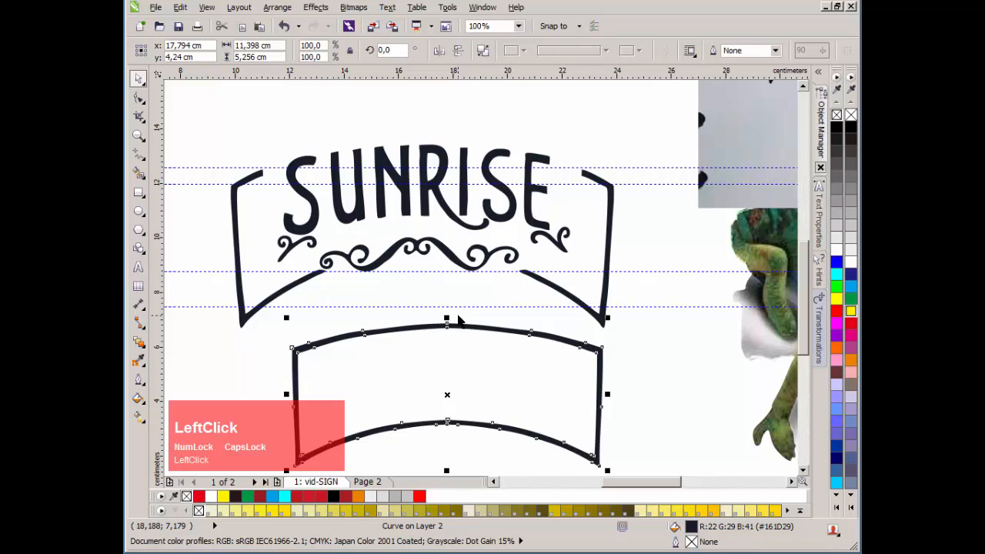
key("ctrl+z")
left_click_drag(573, 303, 585, 379)
key("ctrl+z")
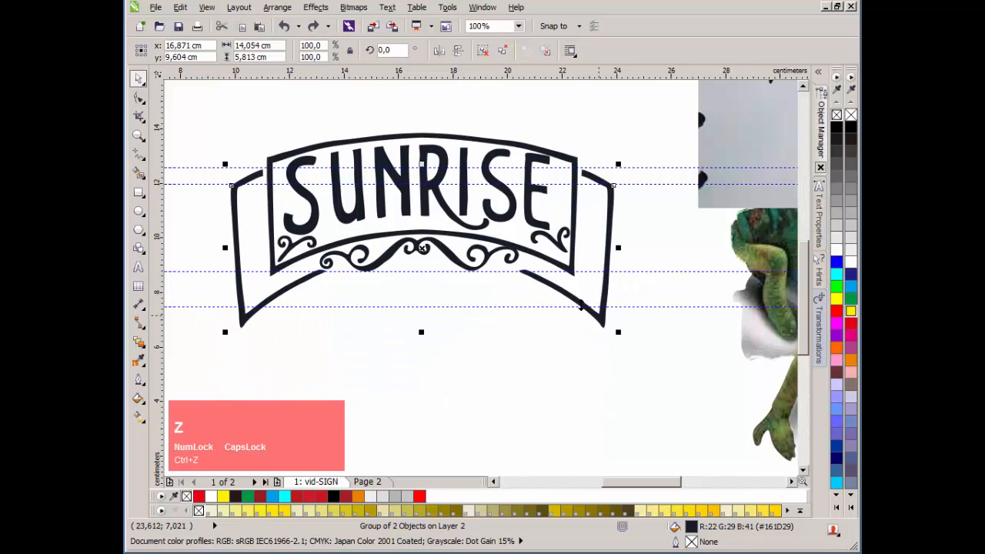
Step: Align the banner frame and the grouped side folds to each other by their horizontal centres
left_click(582, 346)
left_click(576, 206)
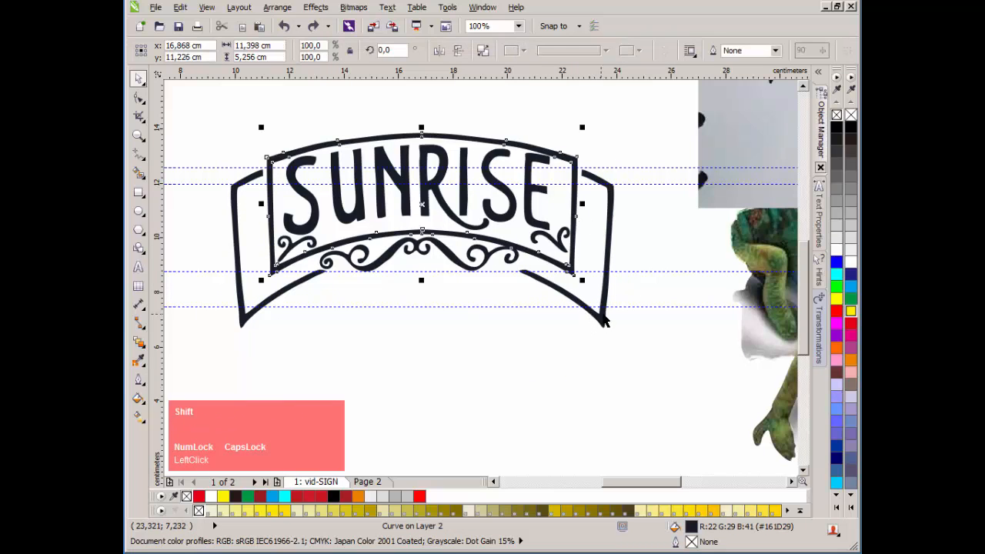
left_click(606, 298, "shift")
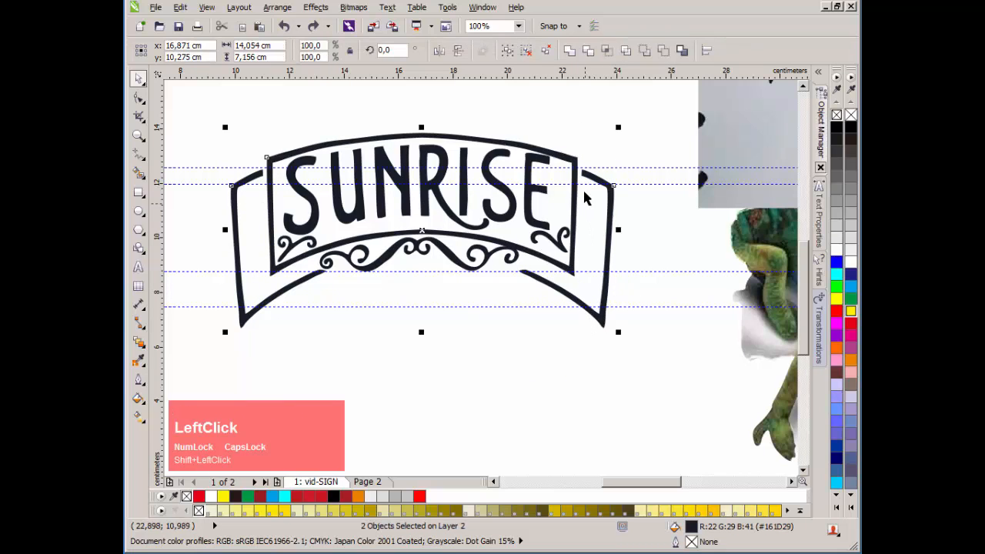
left_click(706, 50)
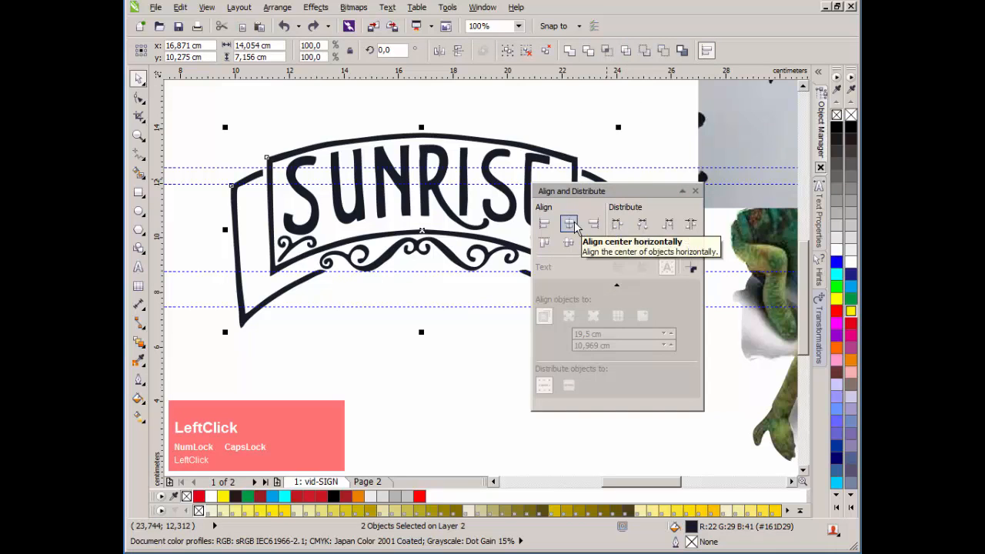
left_click(570, 224)
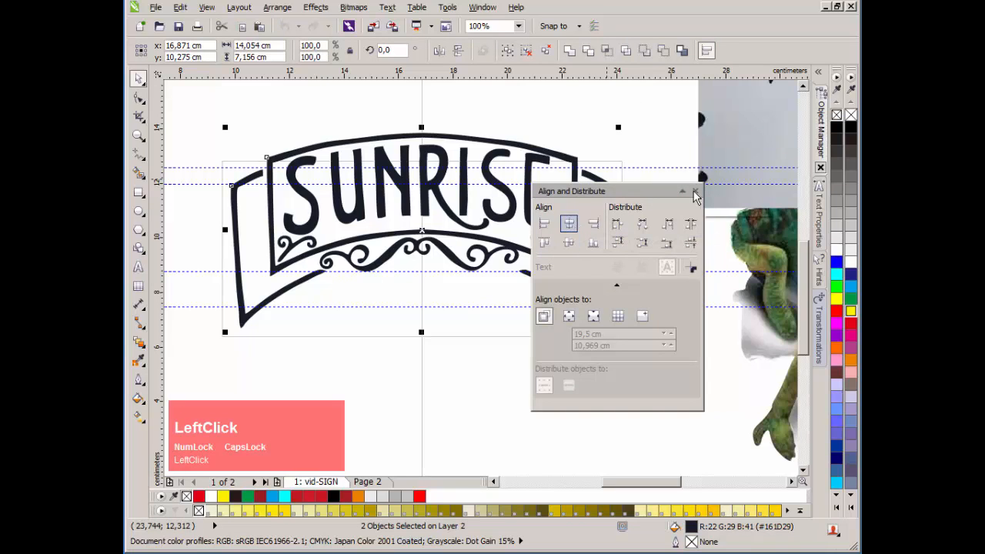
left_click(694, 191)
Step: Test-move the scroll ornament below the arch and the banner frame separately, undoing each move
left_click(407, 273)
scroll(407, 276, "up", 1)
left_click(530, 223)
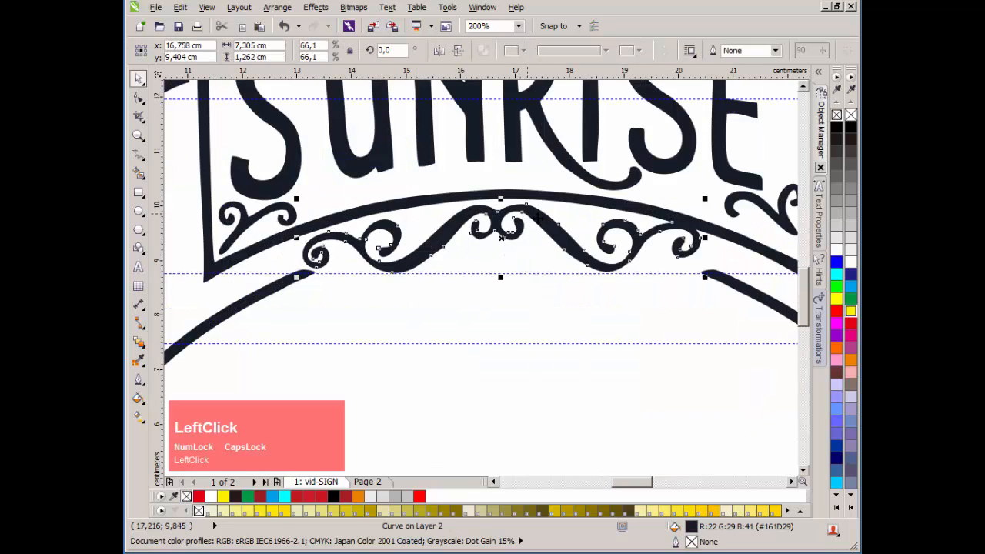
left_click_drag(539, 220, 547, 282)
key("ctrl+z")
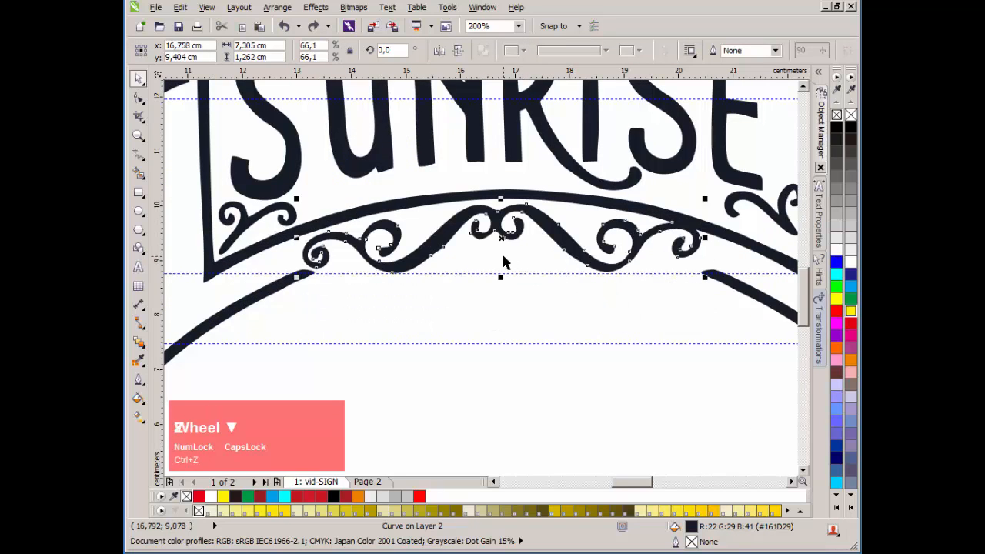
scroll(503, 261, "down", 1)
key("shift")
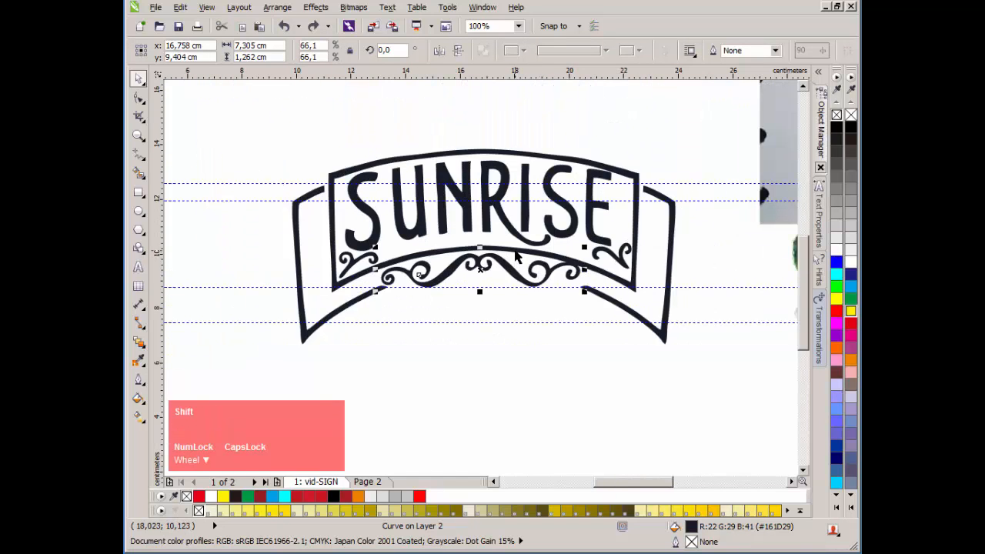
left_click(622, 170)
left_click_drag(623, 169, 632, 106)
key("ctrl+z")
Step: Align the scroll ornament below the arch with the banner frame by their horizontal centres, and deselect both
left_click(513, 271)
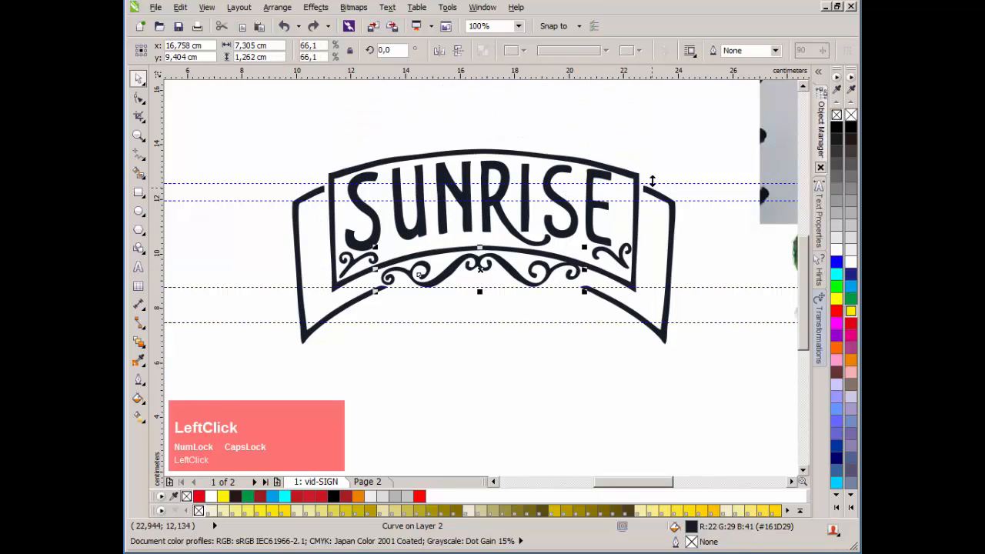
left_click(632, 180, "shift")
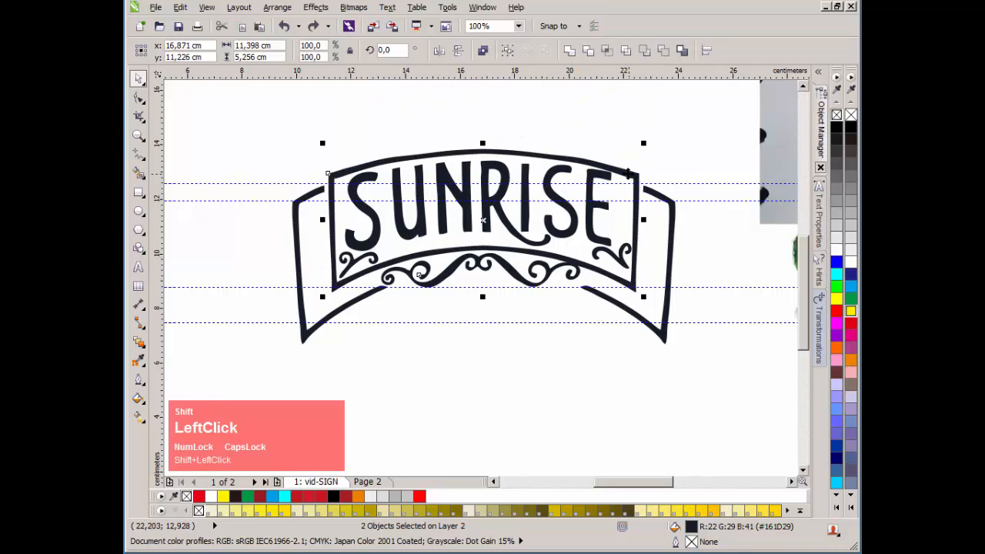
left_click(706, 50)
left_click(569, 224)
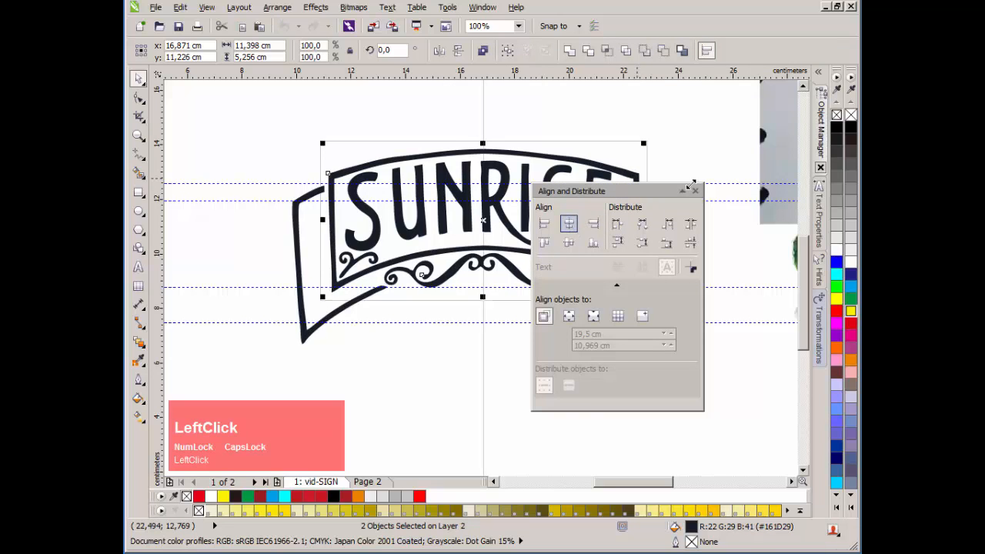
left_click(695, 190)
left_click(648, 107)
scroll(464, 280, "up", 3)
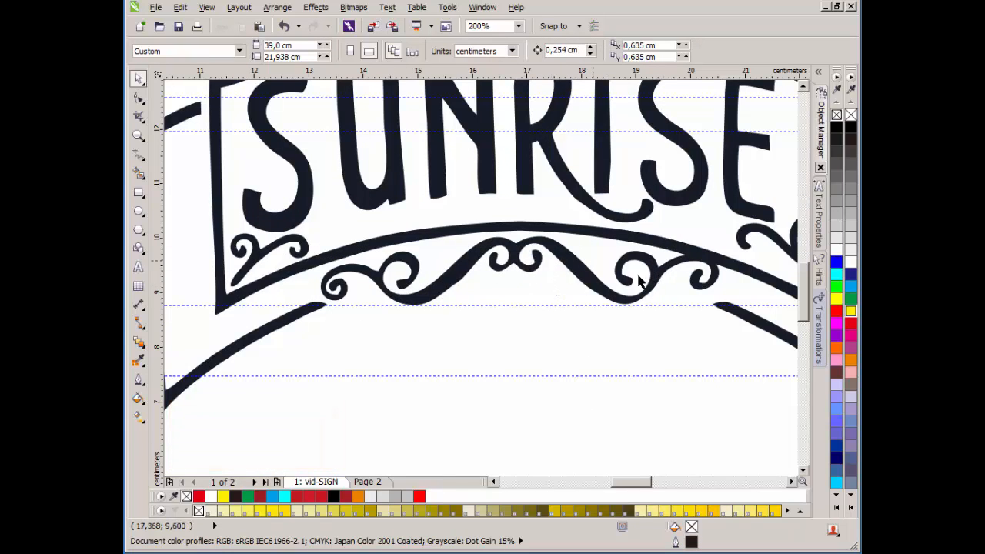
left_click(673, 271)
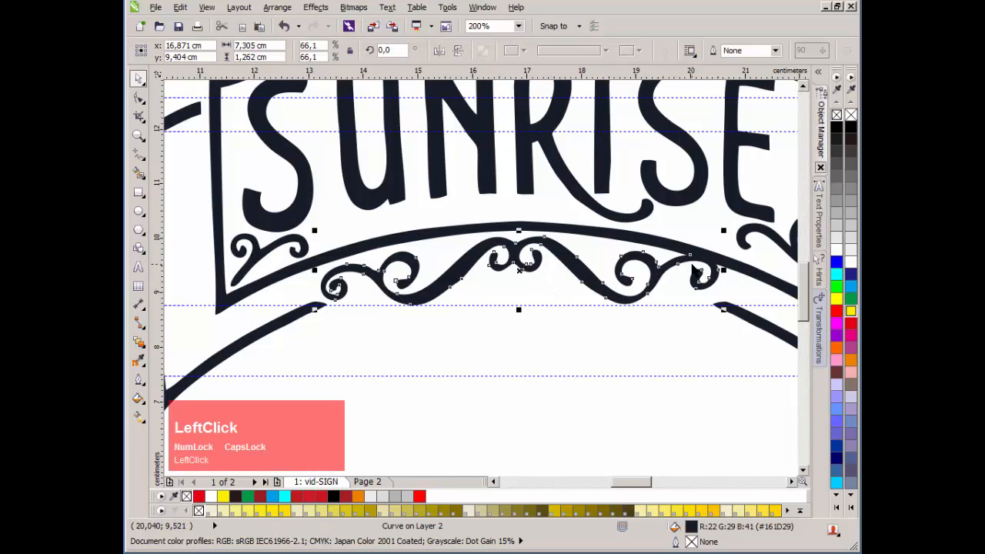
left_click(692, 261)
left_click_drag(719, 233, 716, 243)
key("ctrl+z")
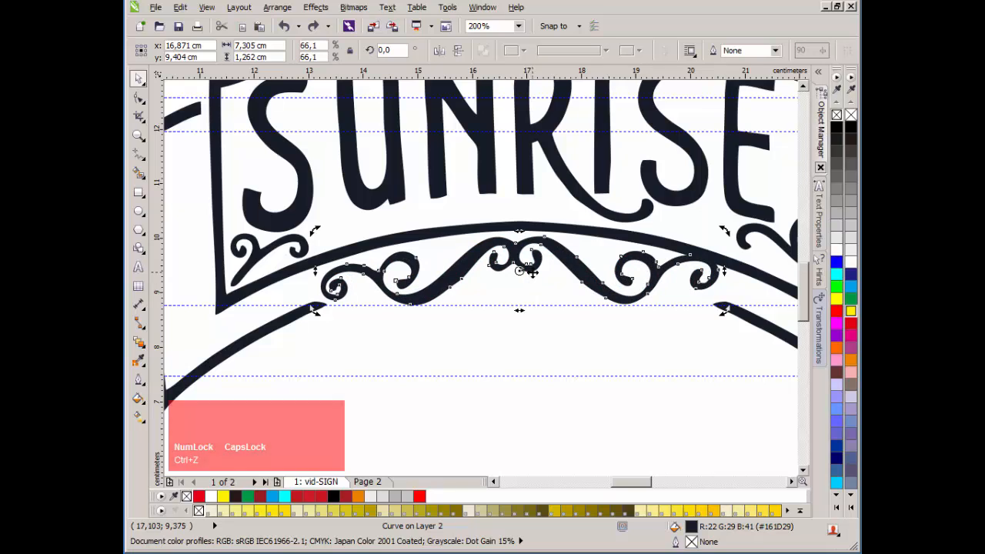
left_click(610, 320)
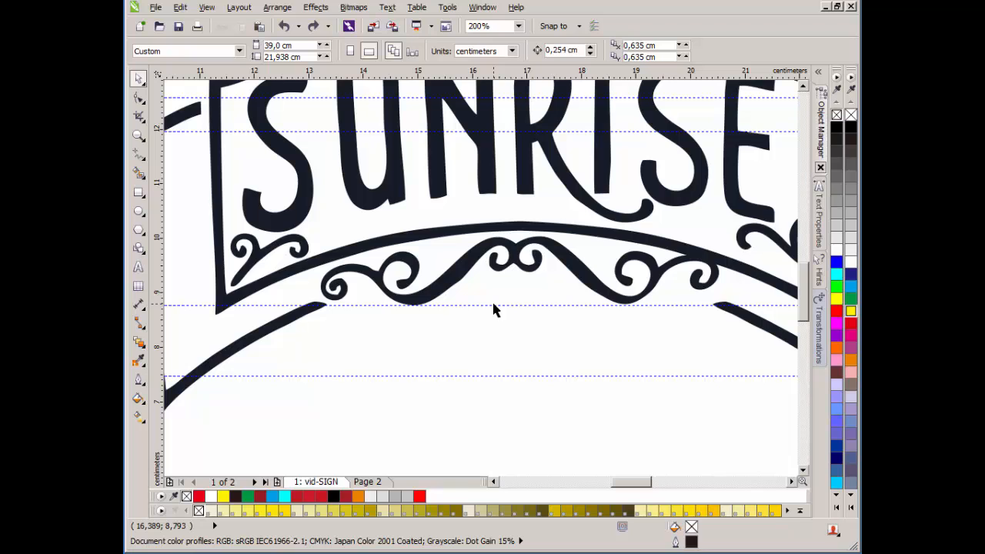
Step: Delete the nodes that form the outer right part of the scroll ornament, leaving its two small central curls
left_click(548, 252)
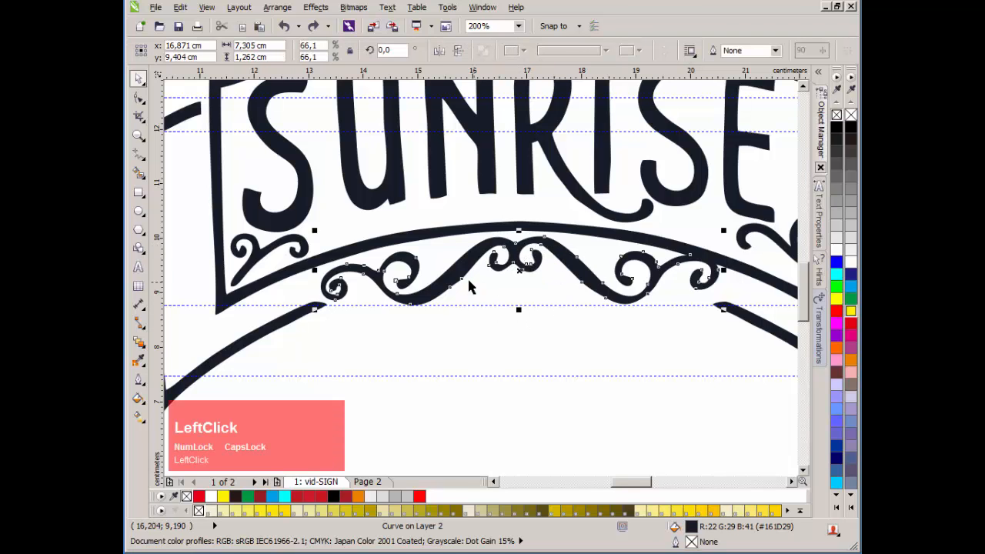
scroll(521, 263, "up", 2)
scroll(479, 274, "down", 2)
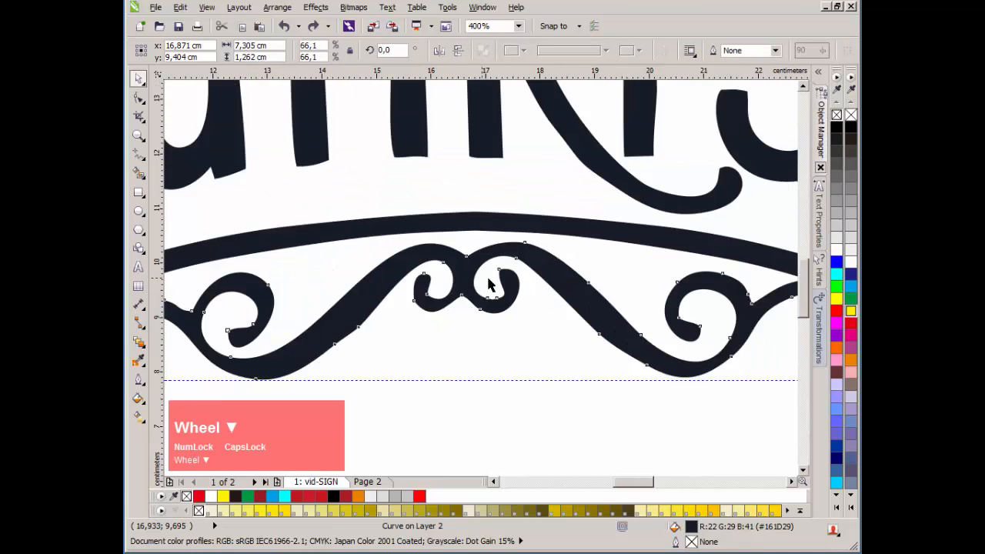
double_click(546, 294)
left_click_drag(529, 225, 736, 367)
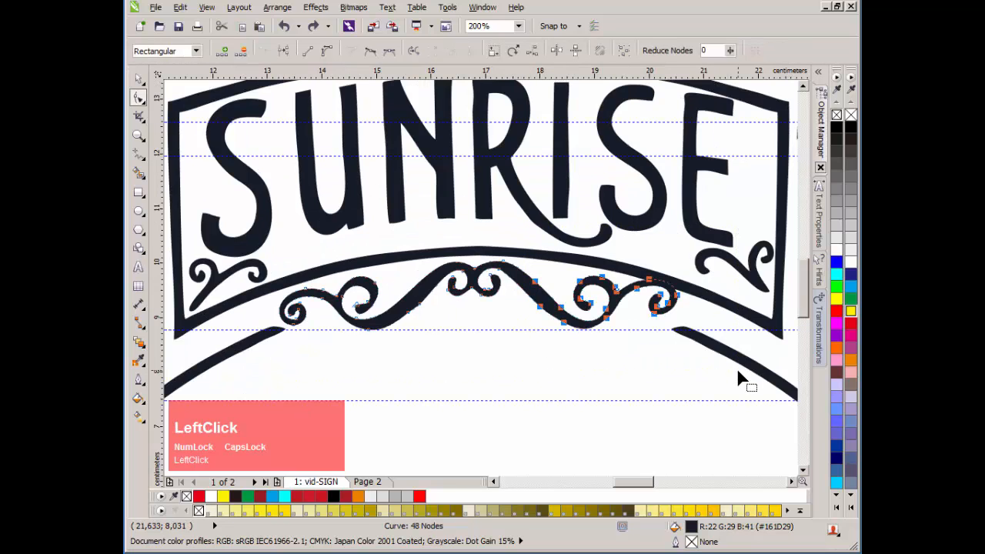
key("Delete")
Step: Delete the remaining nodes of the small curl just right of the scroll ornament's centre
scroll(483, 285, "up", 2)
left_click_drag(505, 220, 637, 319)
key("Delete")
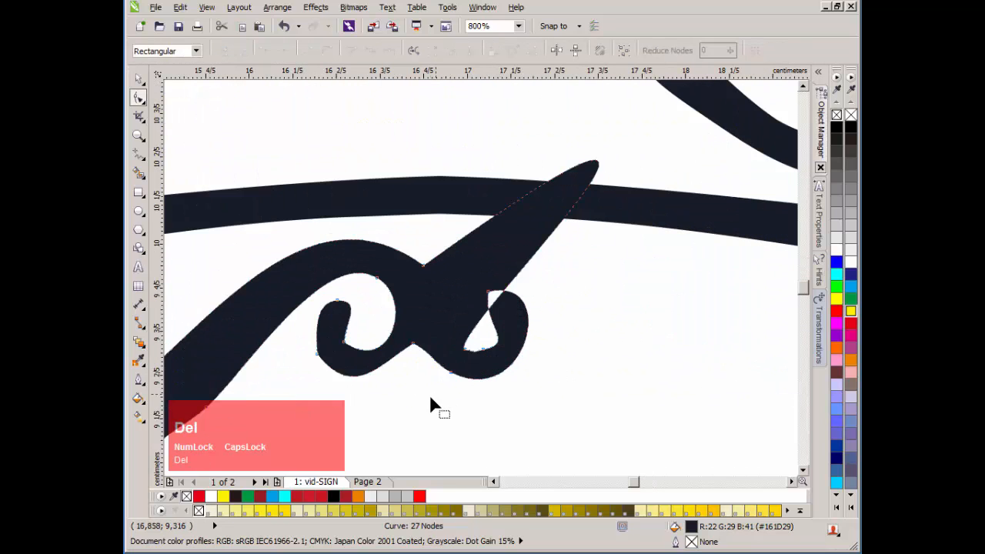
left_click_drag(431, 292, 530, 350)
key("Delete")
left_click(488, 291)
key("Delete")
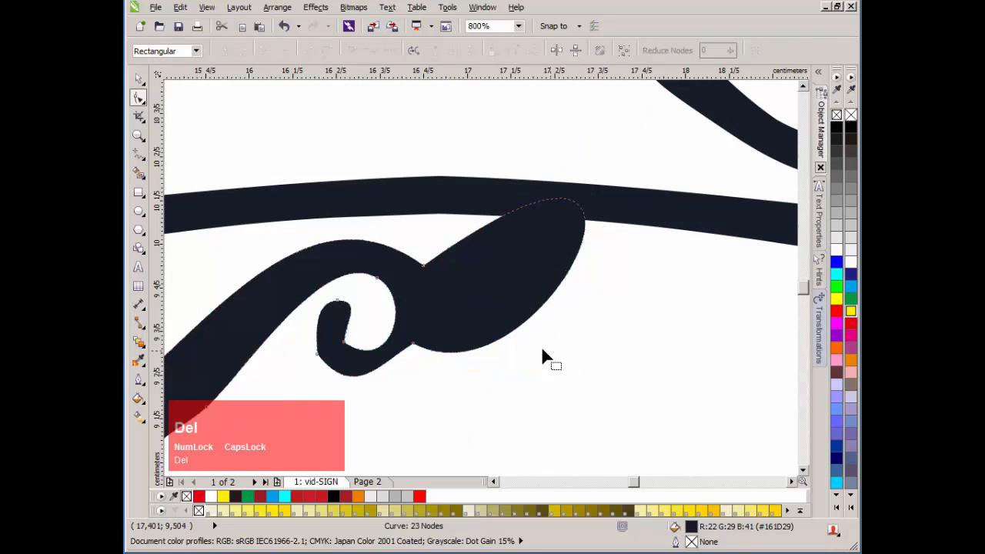
Step: Pull in the handles of the segment closing the half scroll's central curl so the bulging end becomes a rounded outer edge
left_click(584, 228)
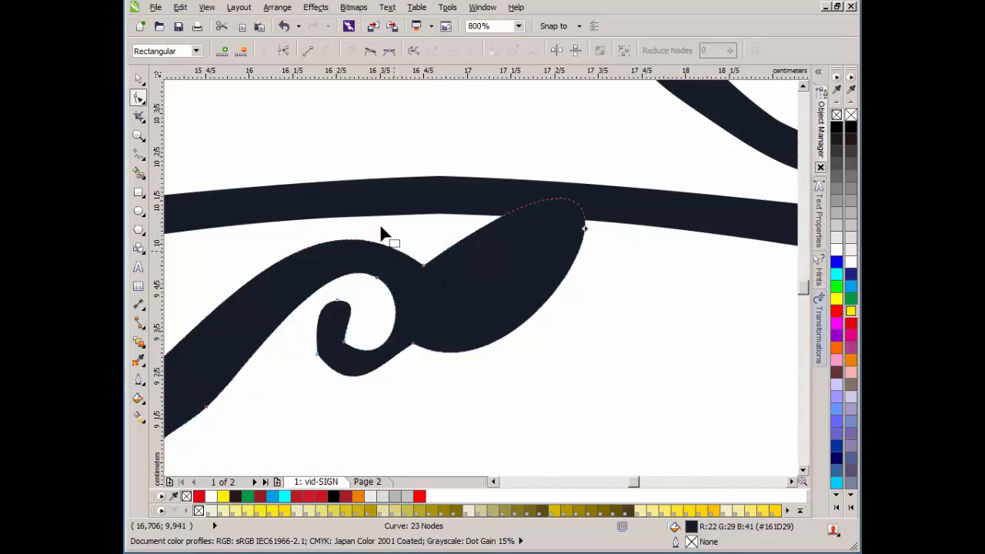
left_click_drag(380, 229, 465, 276)
scroll(620, 215, "down", 1)
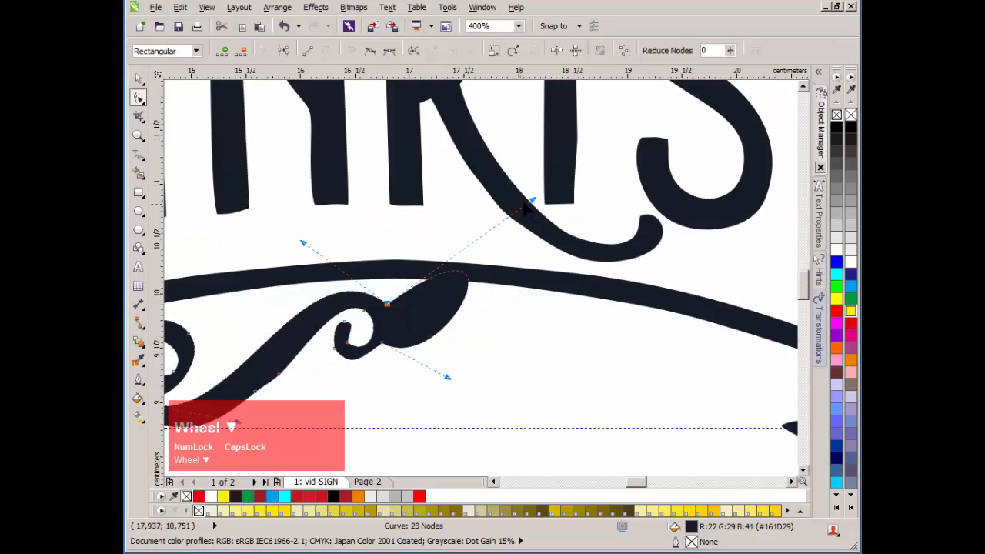
left_click_drag(443, 323, 379, 354)
scroll(377, 354, "up", 2)
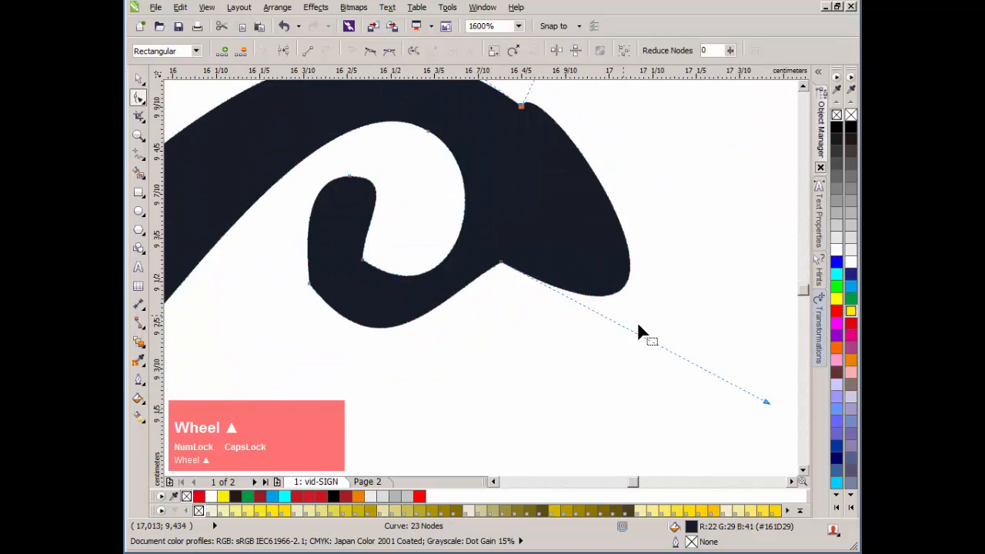
left_click_drag(761, 400, 531, 212)
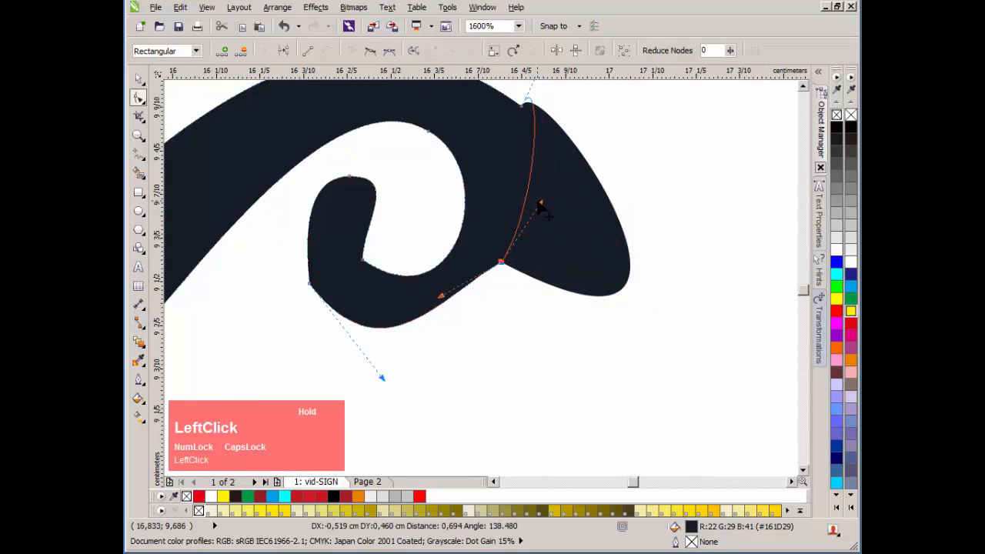
scroll(531, 212, "down", 1)
scroll(482, 279, "up", 1)
left_click_drag(496, 141, 507, 286)
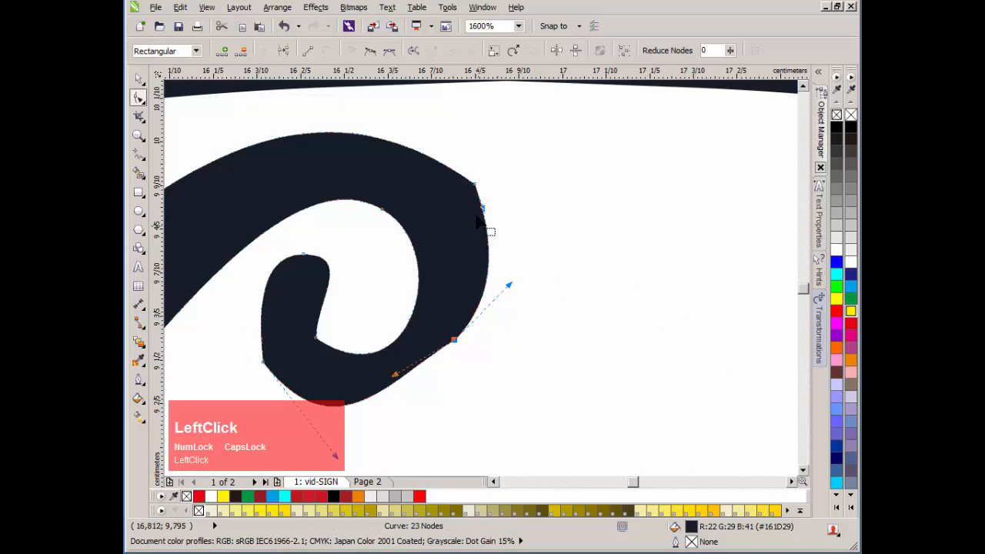
left_click_drag(488, 220, 493, 207)
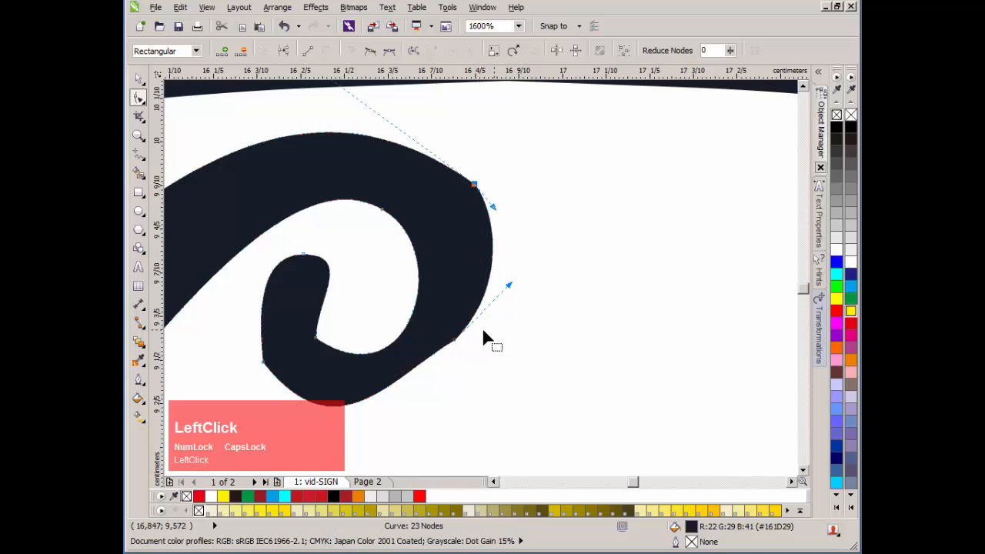
Step: Smooth the underside and upper outer edge of the half scroll's central curl by adjusting the handles of its end nodes
left_click(455, 341)
left_click_drag(400, 378, 429, 374)
left_click(475, 184)
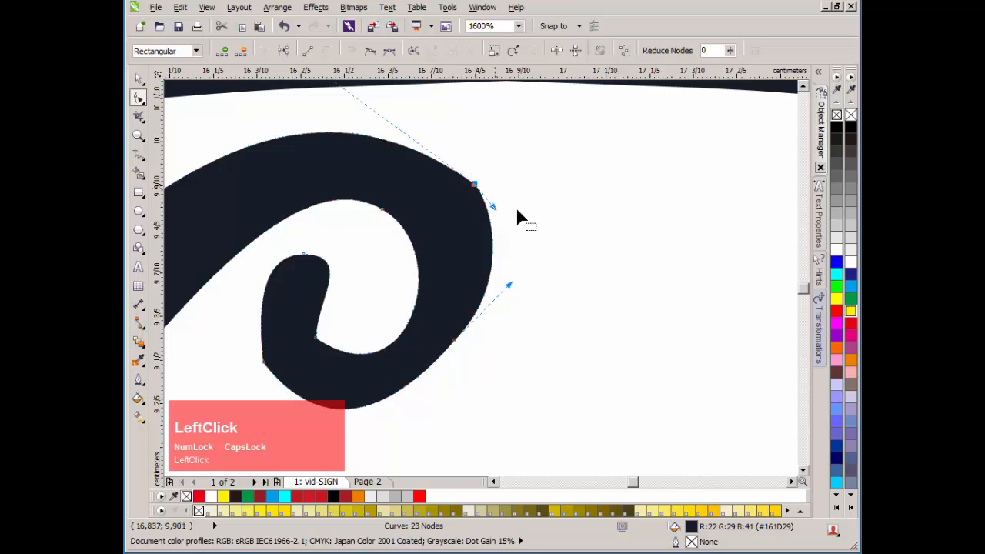
scroll(435, 204, "down", 1)
scroll(550, 285, "up", 1)
left_click_drag(543, 288, 539, 286)
scroll(481, 266, "down", 1)
left_click_drag(334, 145, 359, 143)
scroll(479, 297, "down", 1)
scroll(479, 292, "down", 2)
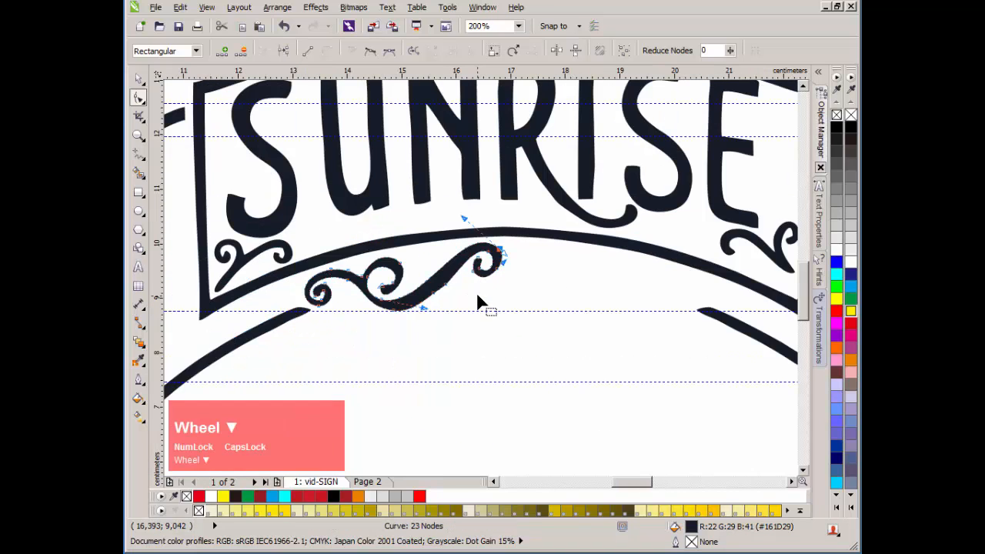
Step: Mirror a copy of the half scroll horizontally to the right and shift it until the two central curls slightly overlap
key("space")
left_click_drag(300, 277, 570, 274)
right_click(569, 275, "ctrl")
scroll(506, 269, "up", 3)
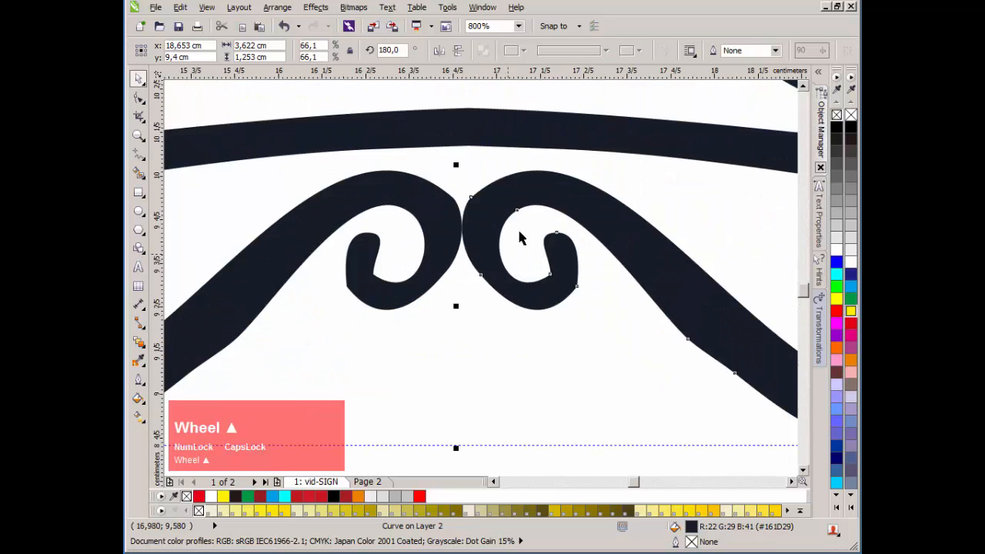
left_click(540, 230, "shift")
scroll(472, 277, "down", 4)
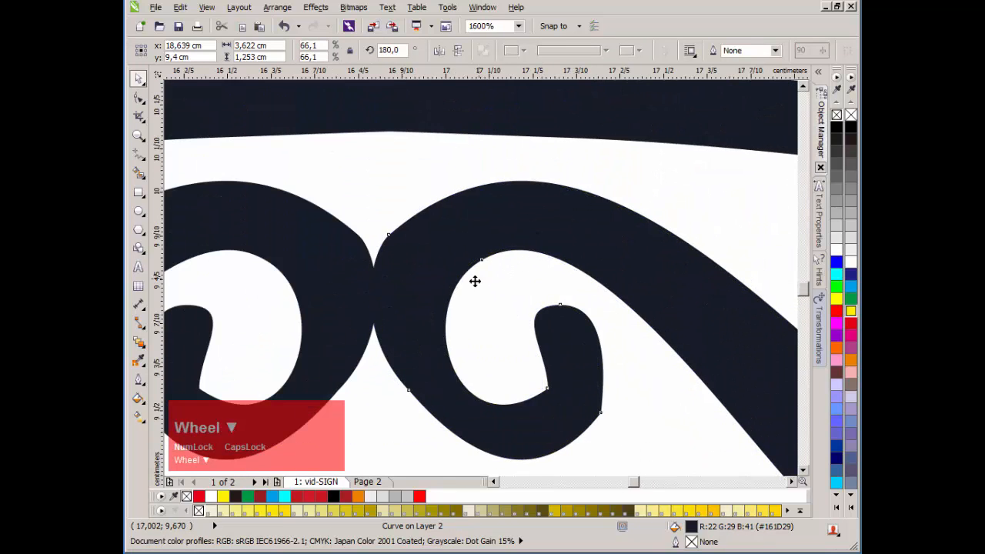
Step: Select both scroll halves, test-move them together, undo the move, and group them
left_click(465, 262, "shift")
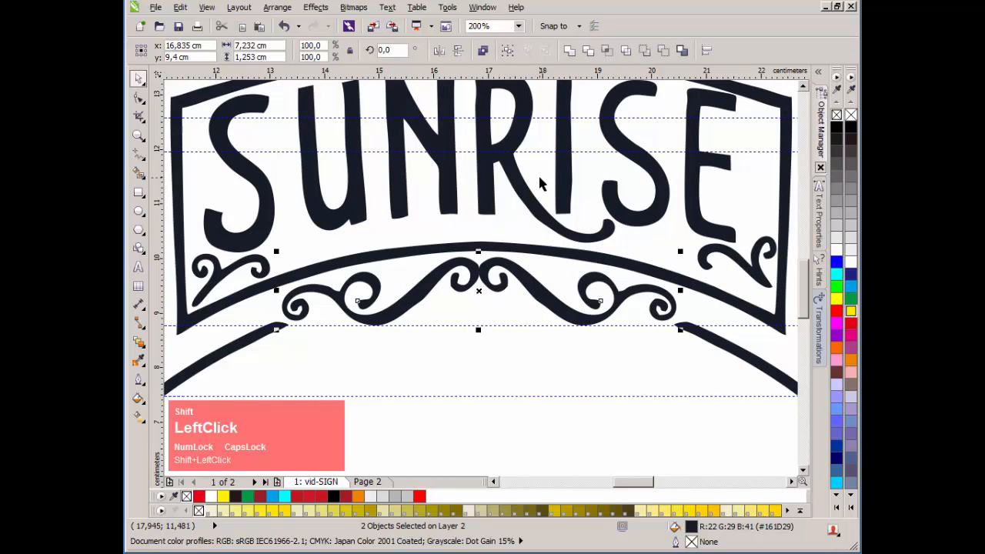
left_click_drag(508, 288, 562, 385)
key("ctrl+z")
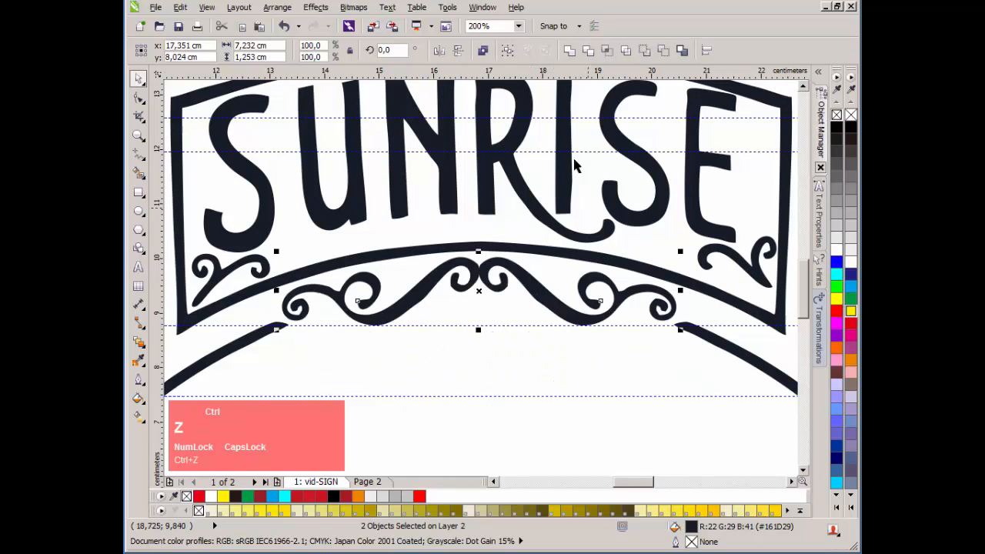
left_click(484, 50)
Step: Align the grouped scroll ornament with the inner banner frame by their horizontal centres, and deselect both
scroll(473, 278, "down", 1)
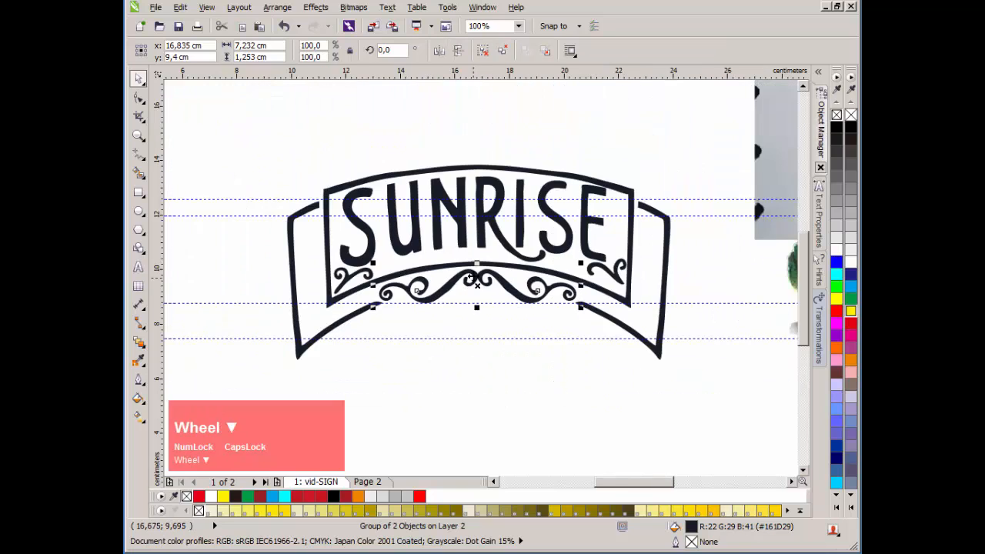
scroll(493, 271, "up", 1)
scroll(519, 286, "down", 1)
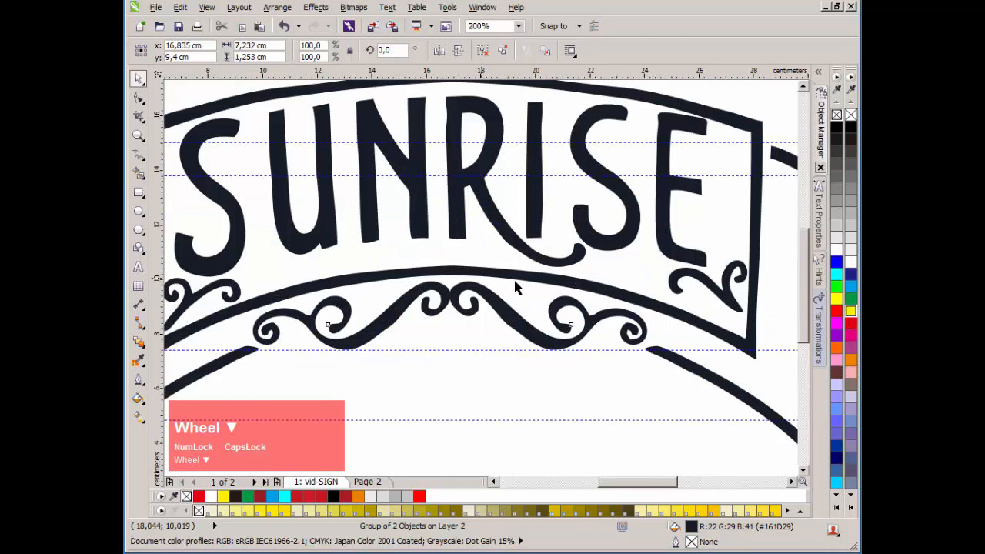
left_click(547, 238, "shift")
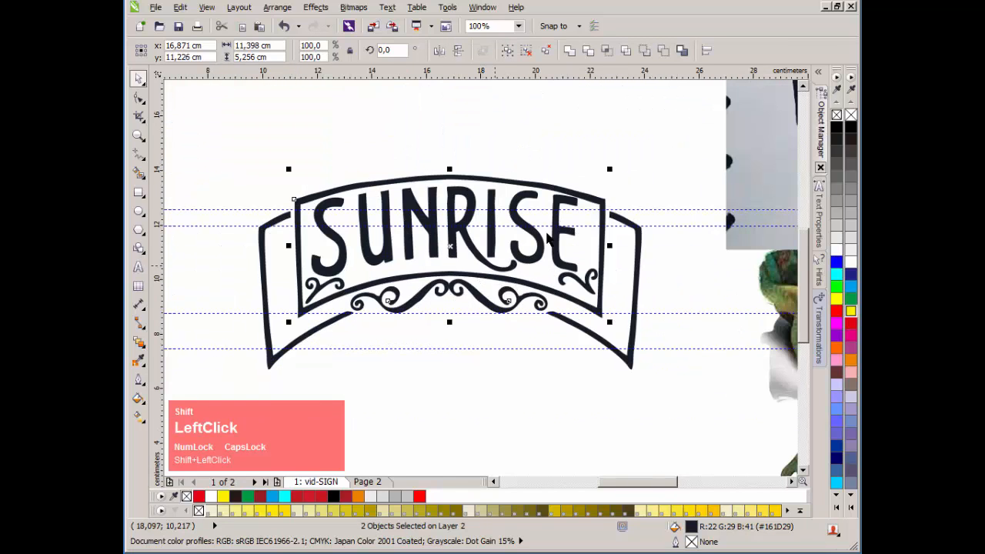
left_click(706, 50)
left_click(567, 226)
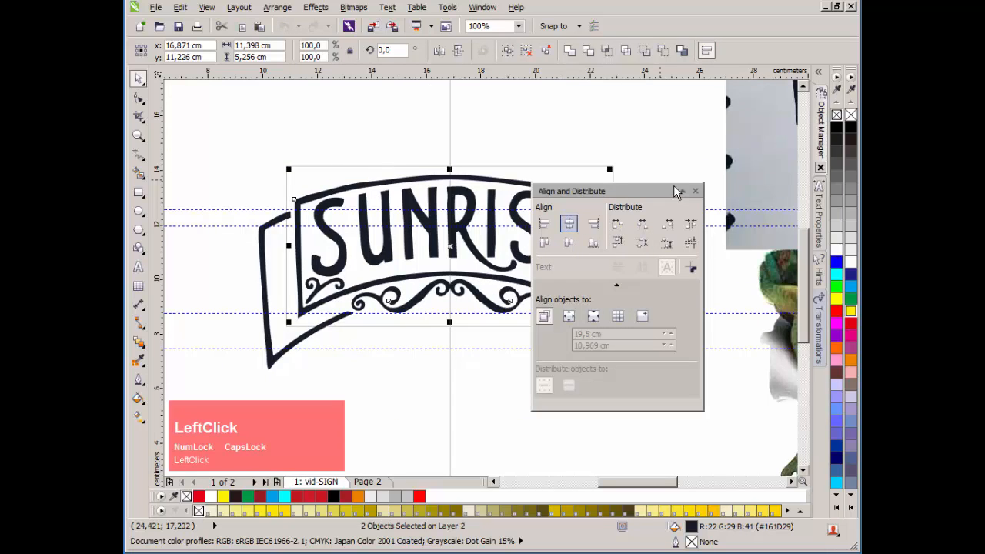
left_click(695, 192)
left_click(370, 273)
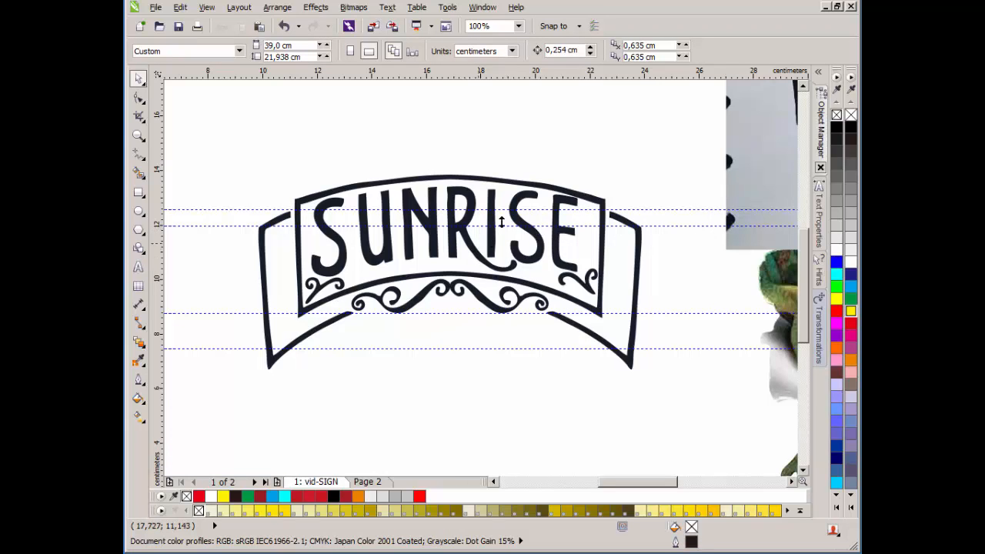
Step: Scale the letter E of SUNRISE down proportionally to 63.5 %, about 0.912 by 2.72 cm
scroll(546, 214, "up", 2)
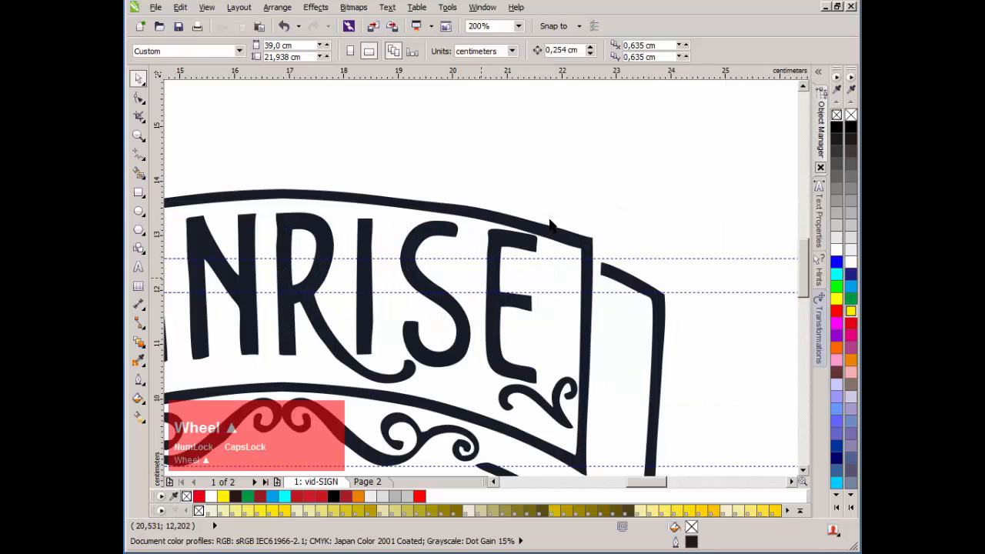
scroll(493, 257, "down", 2)
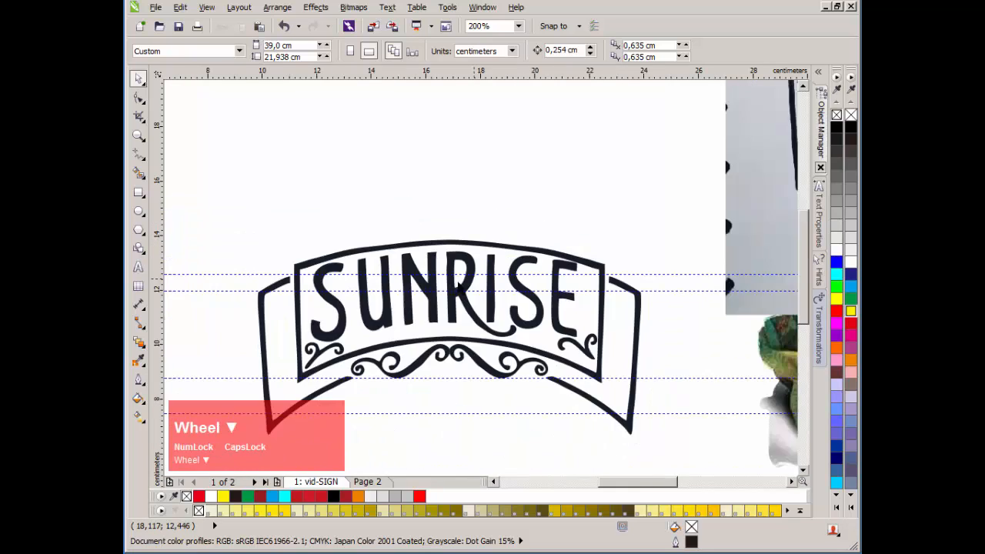
scroll(492, 277, "up", 2)
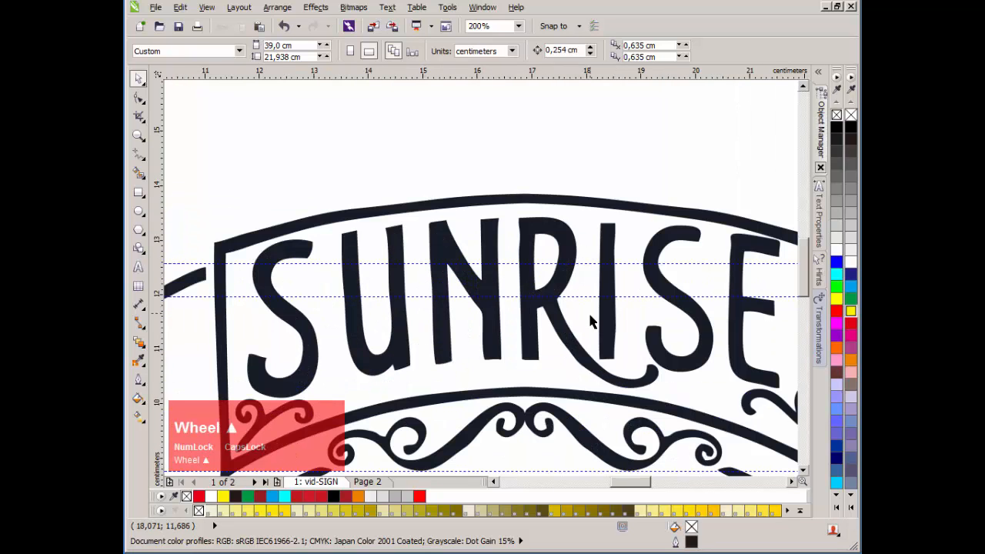
left_click_drag(591, 321, 507, 286)
left_click(637, 290)
scroll(784, 277, "up", 1)
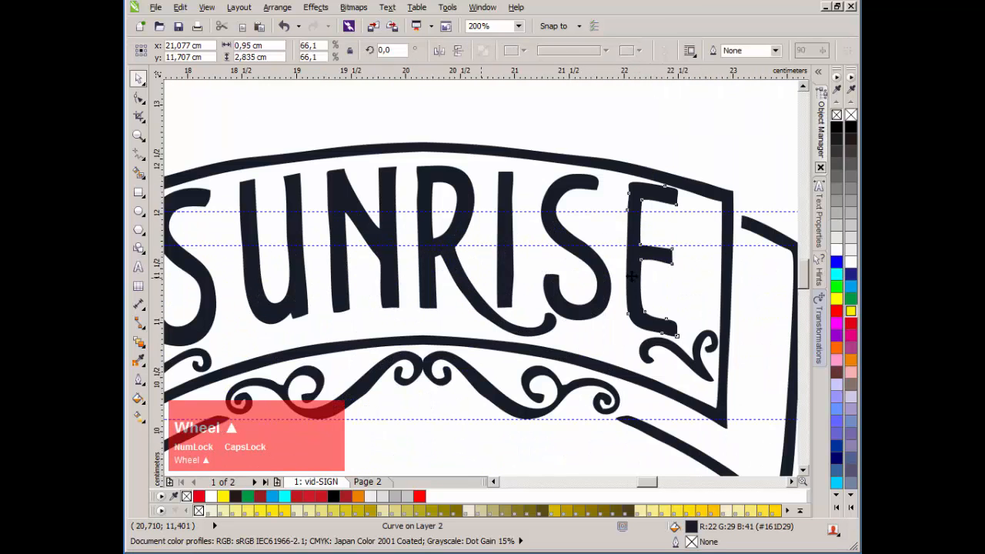
left_click_drag(579, 84, 574, 97)
scroll(479, 283, "down", 1)
Step: Scale the second S of SUNRISE down to 63.9 % and shift the E slightly closer to it
left_click(465, 219)
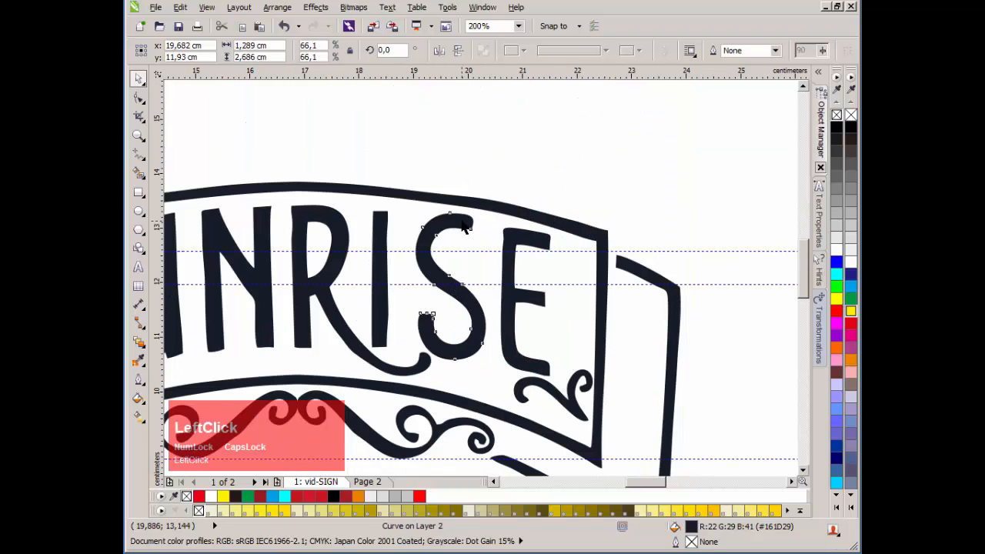
left_click_drag(493, 206, 491, 211)
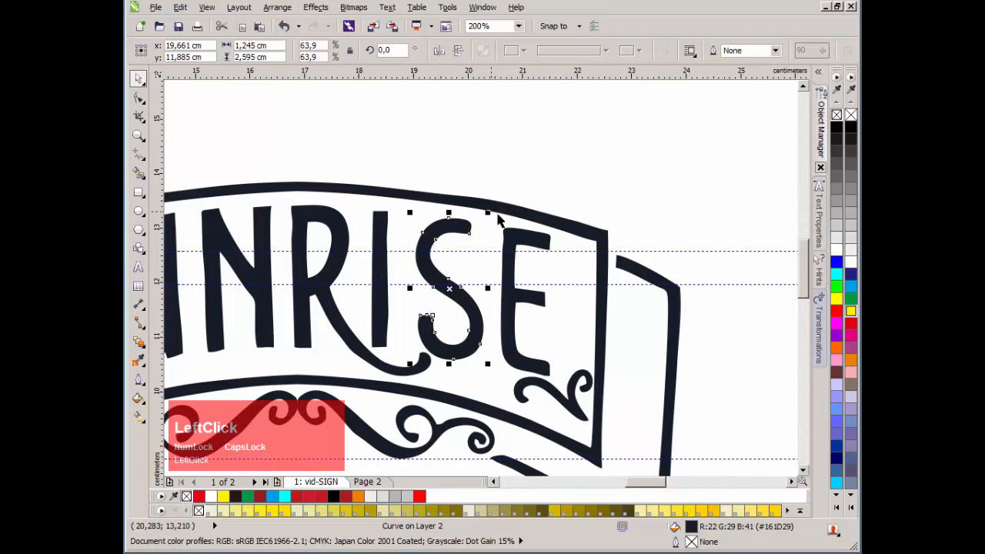
scroll(569, 285, "down", 1)
scroll(592, 316, "up", 1)
left_click(585, 312)
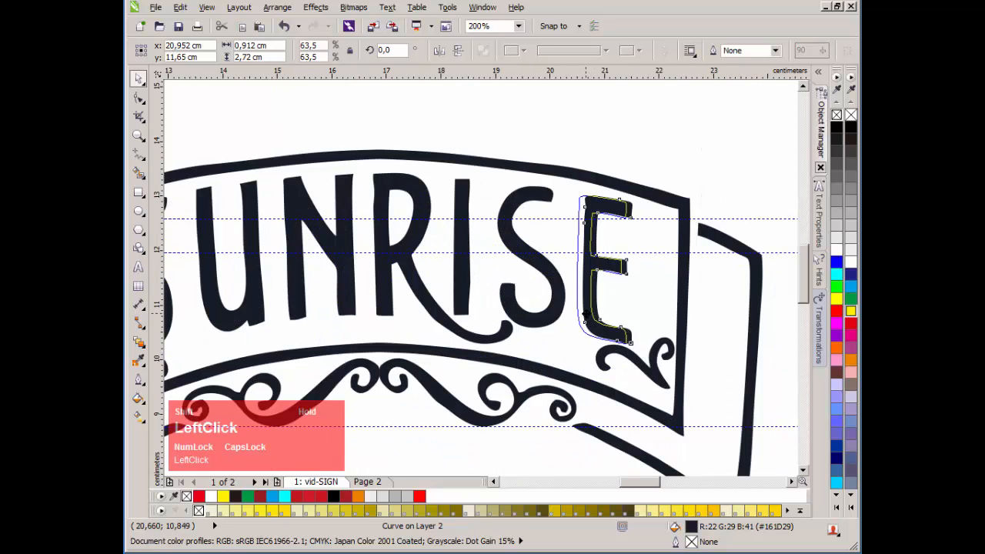
left_click_drag(583, 310, 585, 311)
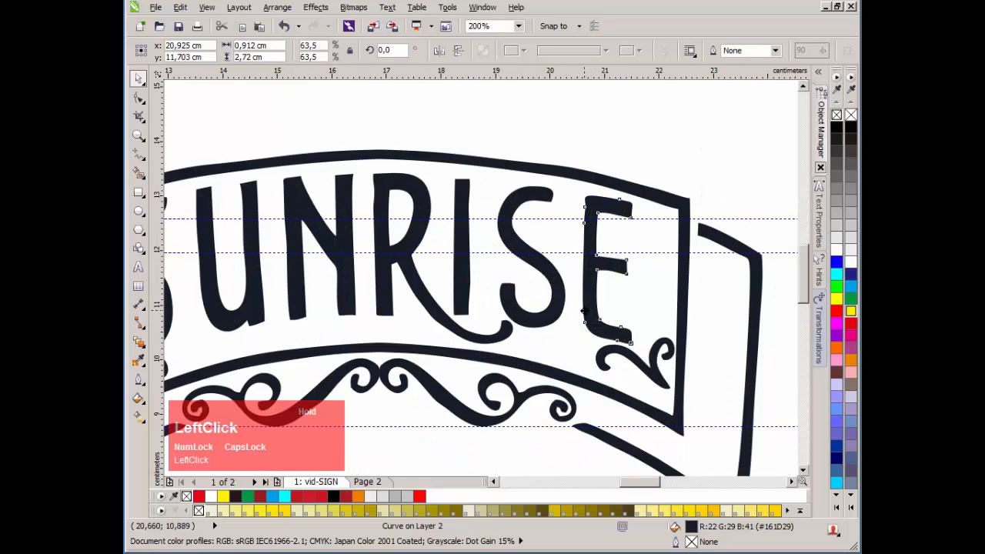
Step: Shift the letter I slightly to the right, centred at about 18.439 cm horizontally, to even out the letter spacing
scroll(569, 277, "down", 1)
scroll(570, 277, "up", 1)
left_click(570, 277)
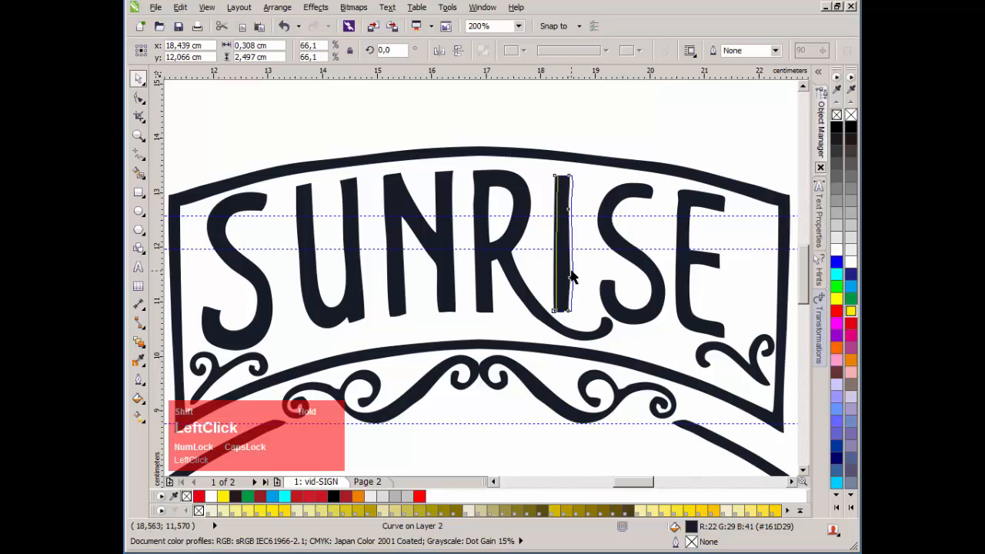
scroll(523, 273, "down", 1)
scroll(470, 271, "up", 1)
scroll(480, 273, "up", 1)
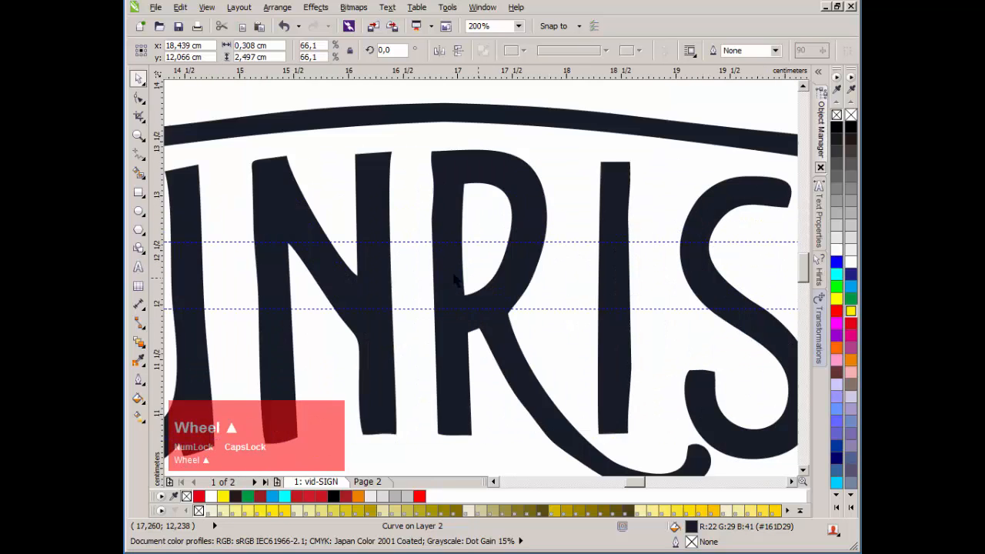
scroll(481, 281, "down", 1)
scroll(466, 297, "up", 1)
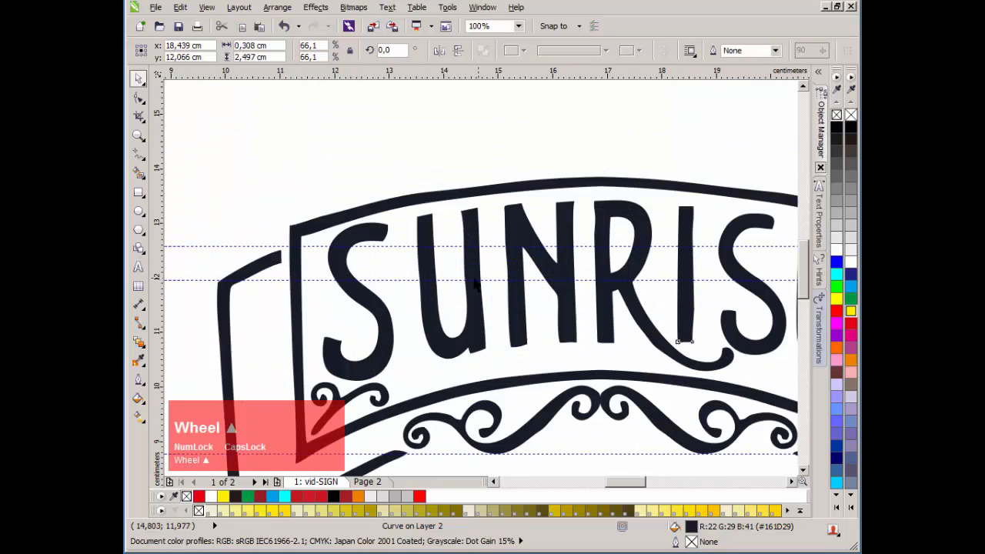
Step: Replace the second S with a copy of the first S scaled to 58 %, fitted between the I and the E
left_click(380, 323)
scroll(679, 283, "down", 1)
scroll(679, 277, "up", 1)
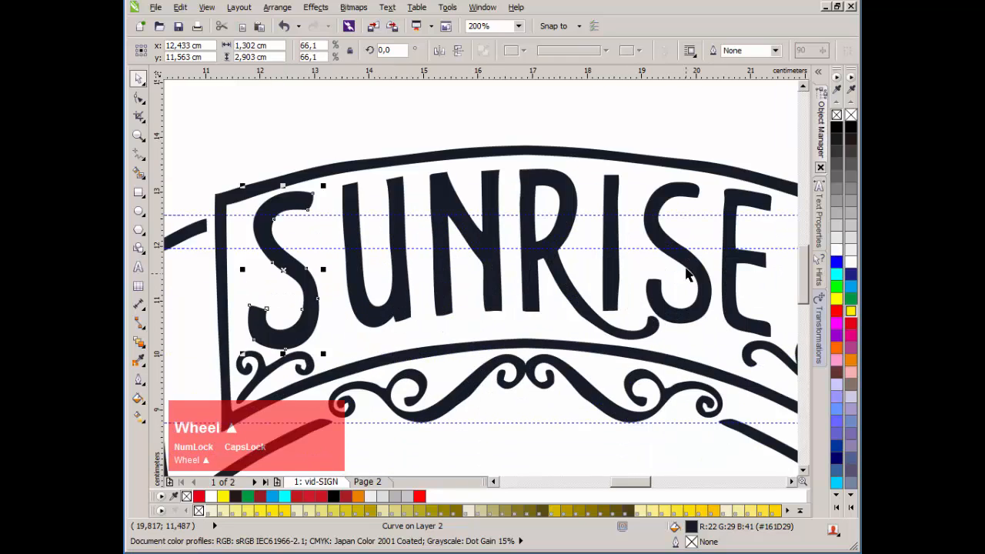
left_click(680, 254)
key("Delete")
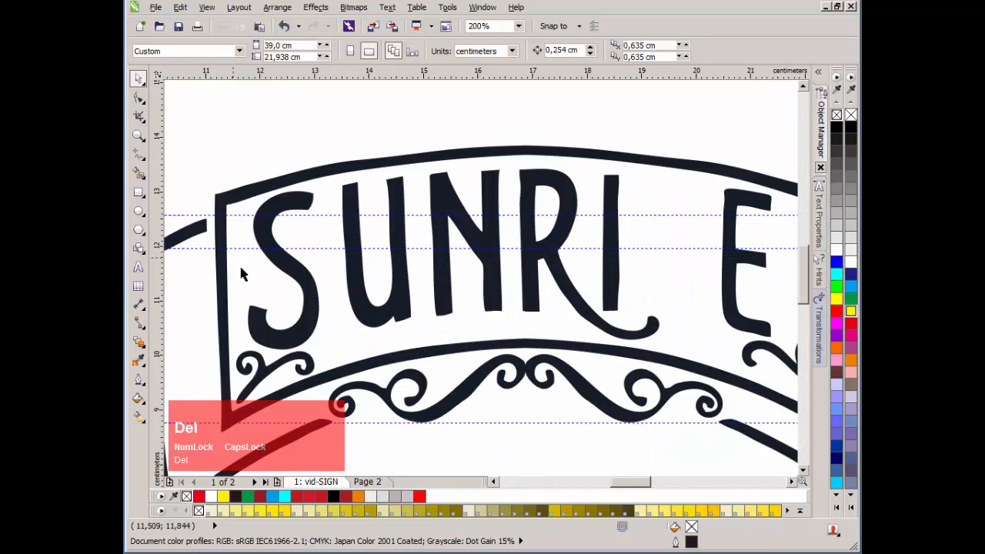
left_click_drag(300, 279, 686, 264)
right_click(687, 265)
left_click_drag(715, 163, 687, 190)
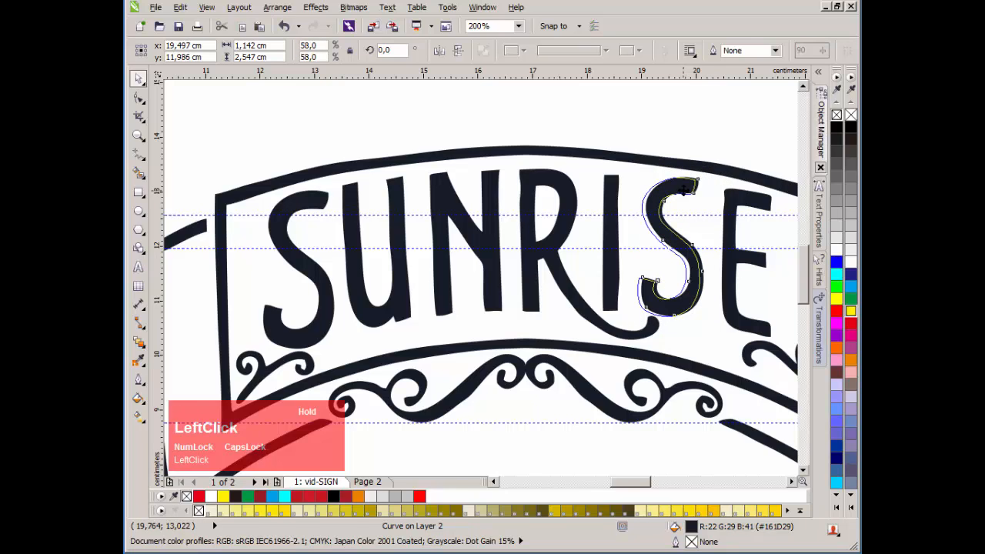
left_click(657, 136)
Step: Rotate the letter U slightly clockwise to an angle of 356.5 degrees
scroll(483, 290, "down", 2)
scroll(483, 286, "up", 1)
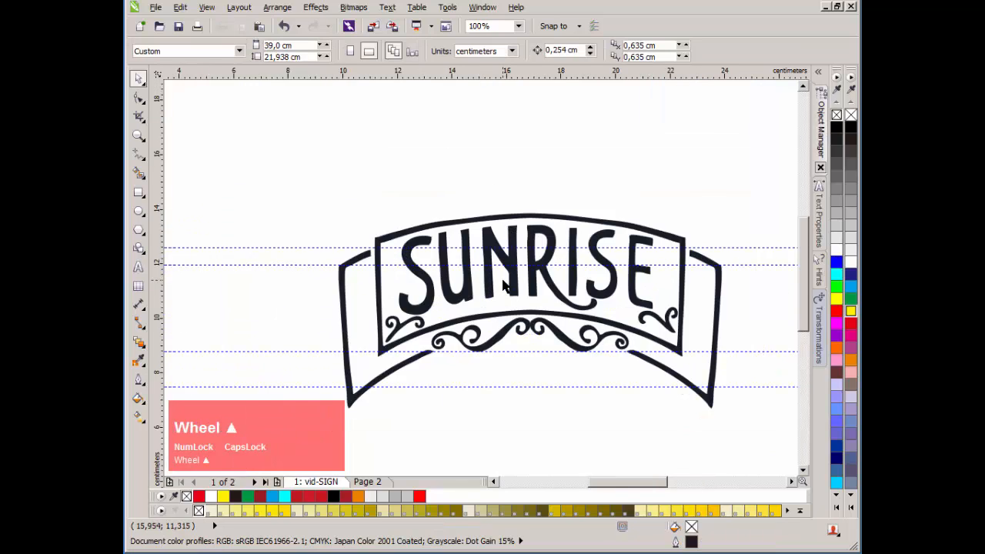
scroll(504, 285, "up", 1)
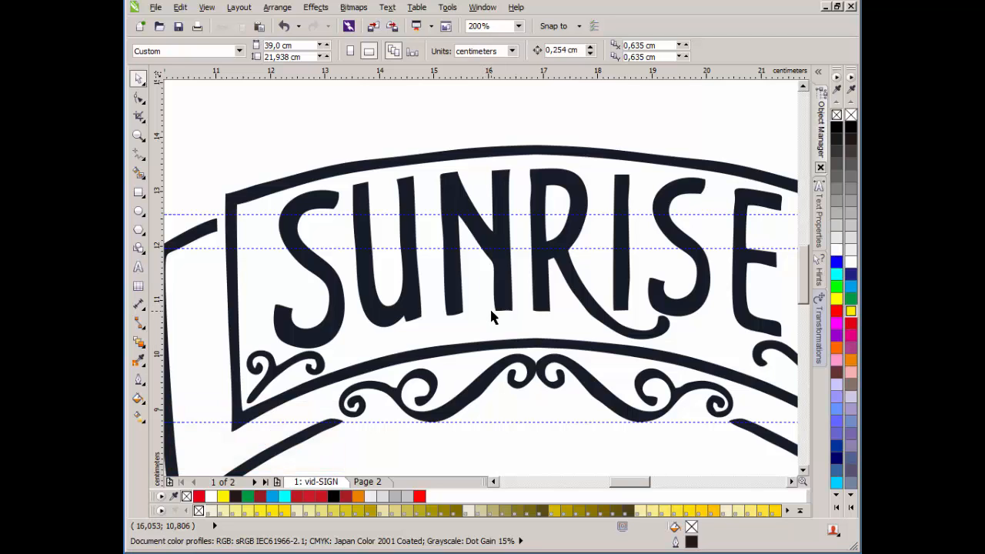
scroll(482, 287, "up", 1)
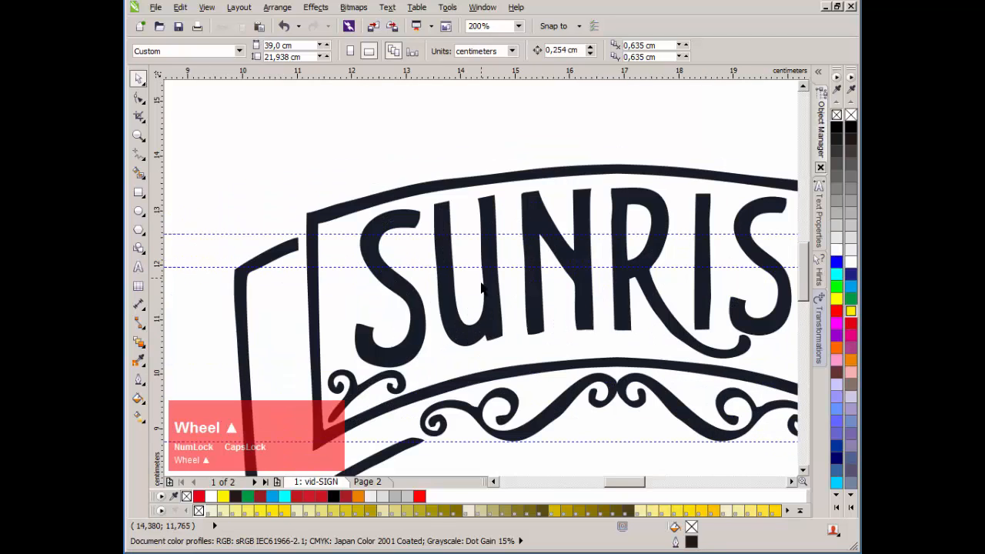
left_click(482, 287)
left_click_drag(505, 191, 500, 198)
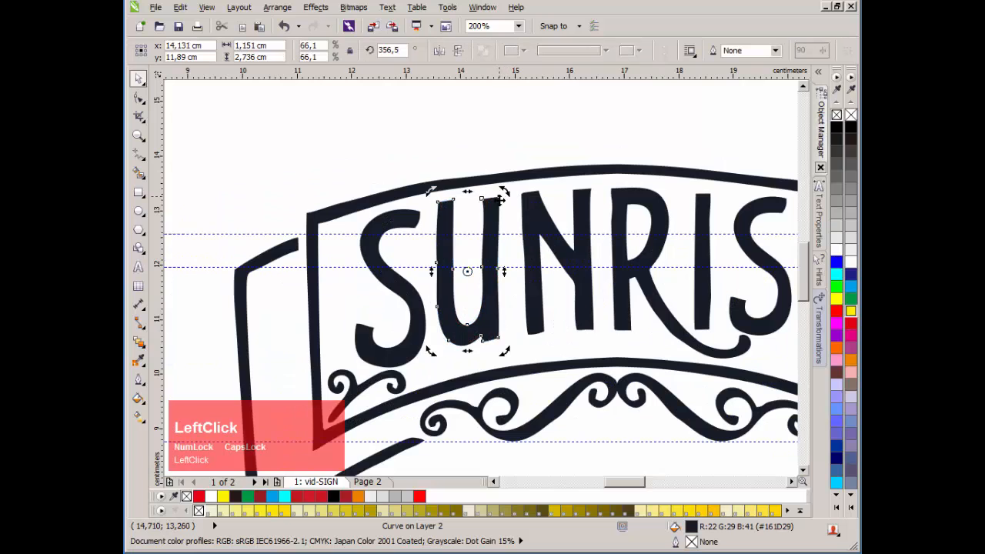
Step: Rotate the letter N slightly clockwise to an angle of 358.4 degrees
left_click(542, 220)
left_click_drag(598, 183, 600, 183)
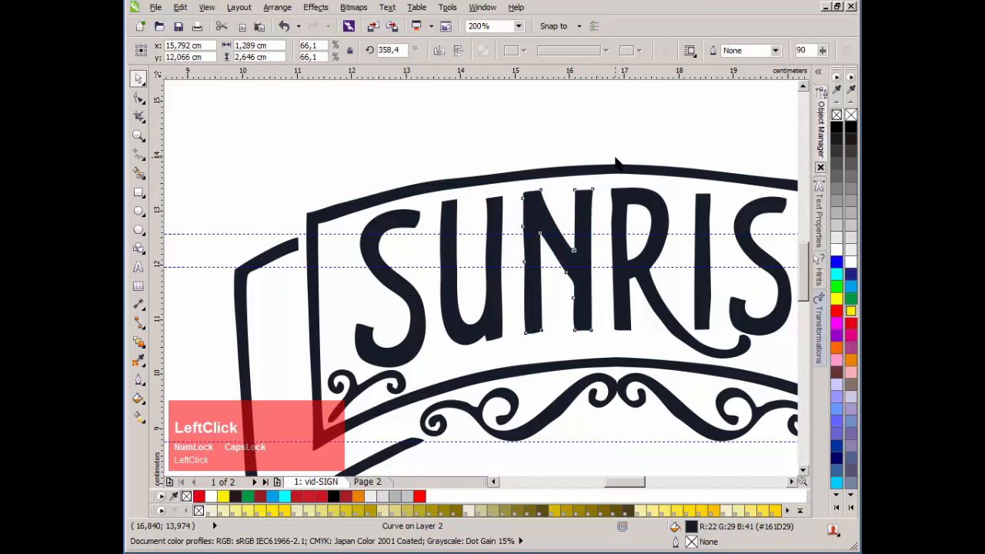
Step: Compare the vector banner with the photographed sketch, examining the lettering, scrollwork and small details beneath the word SUNRISE
scroll(482, 284, "down", 3)
scroll(483, 285, "up", 2)
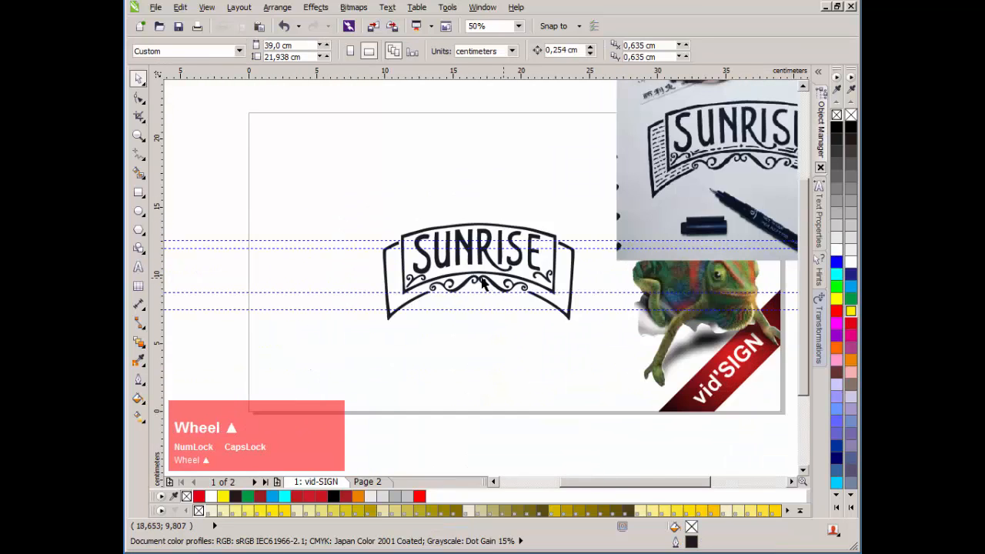
scroll(532, 358, "down", 1)
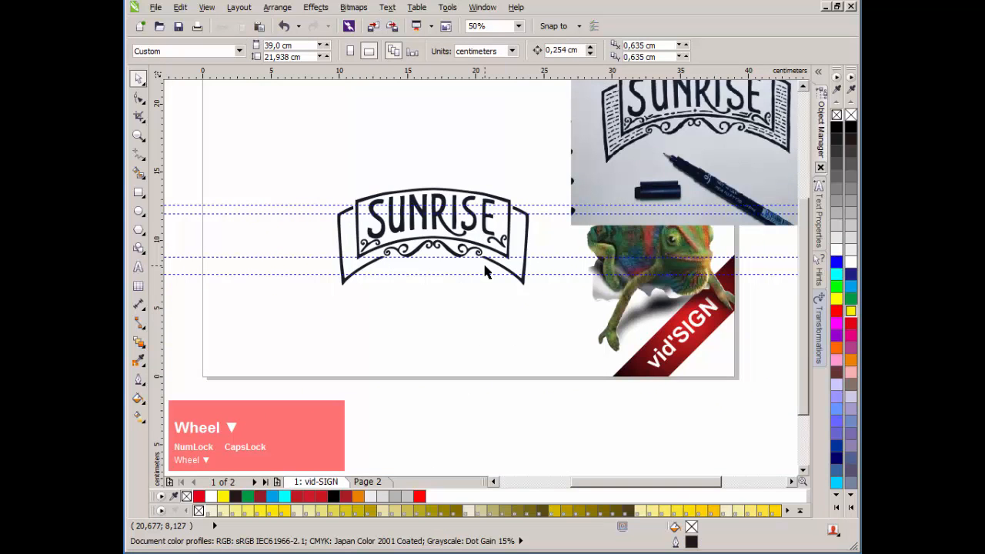
scroll(501, 242, "down", 1)
scroll(484, 285, "up", 1)
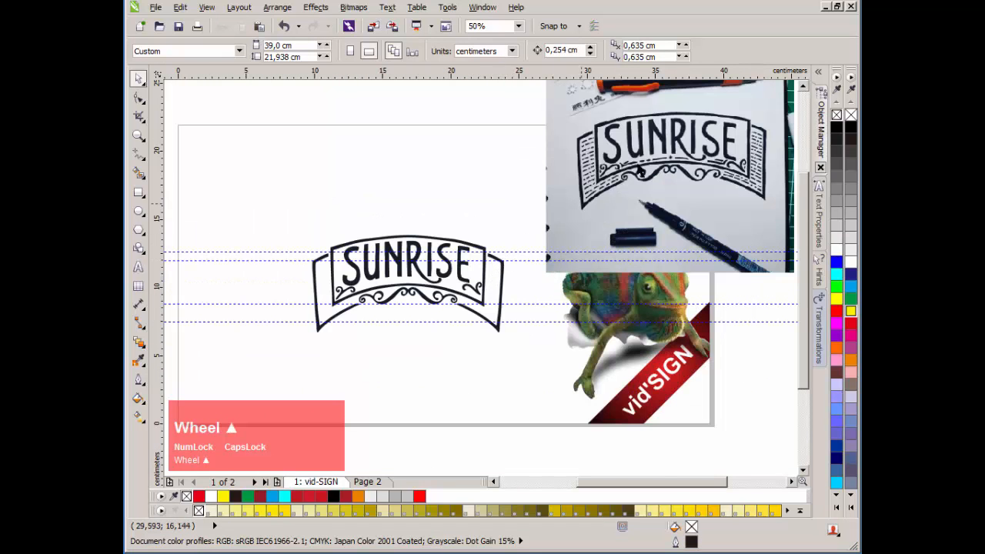
scroll(638, 171, "up", 2)
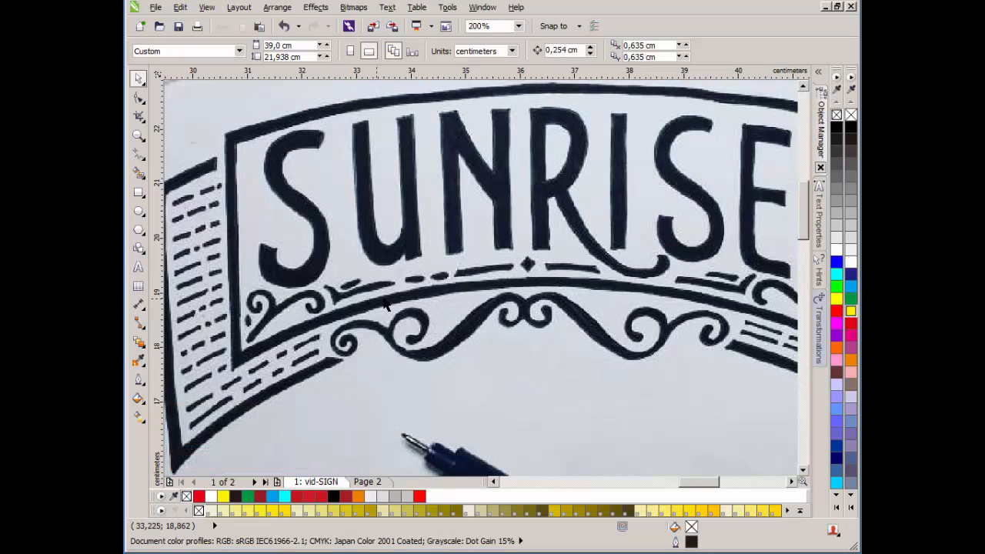
scroll(433, 288, "down", 2)
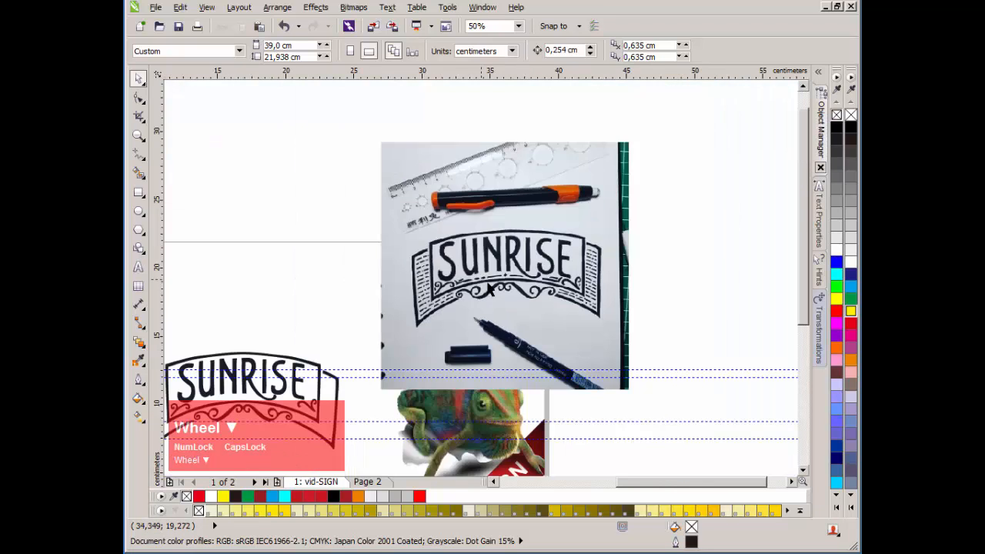
scroll(520, 273, "up", 1)
scroll(482, 297, "down", 1)
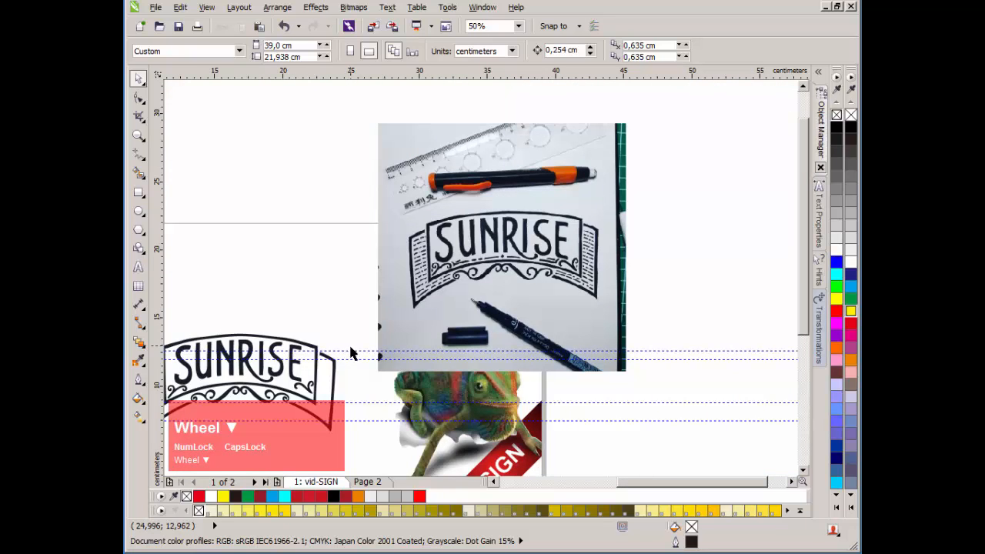
scroll(484, 284, "up", 2)
scroll(377, 279, "down", 1)
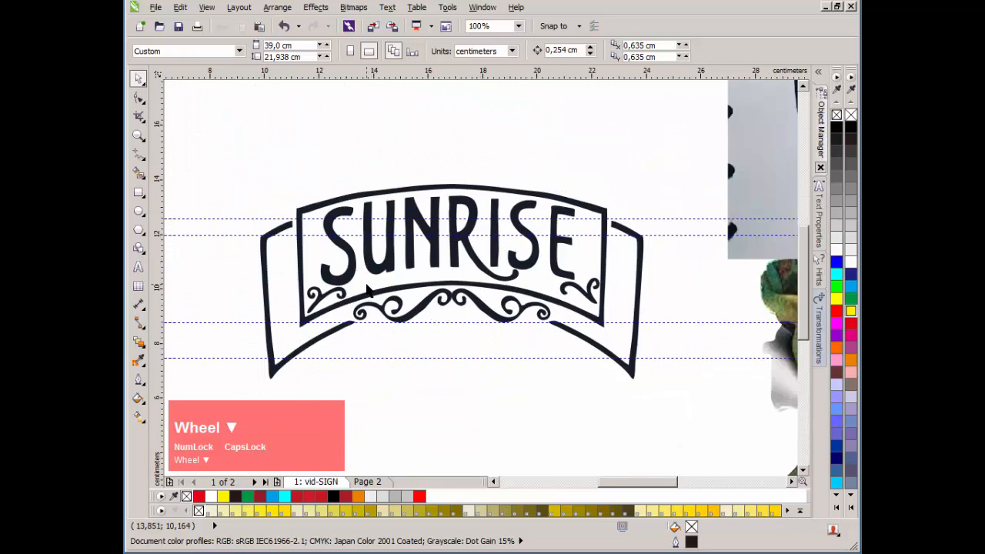
scroll(601, 276, "up", 1)
scroll(598, 282, "down", 2)
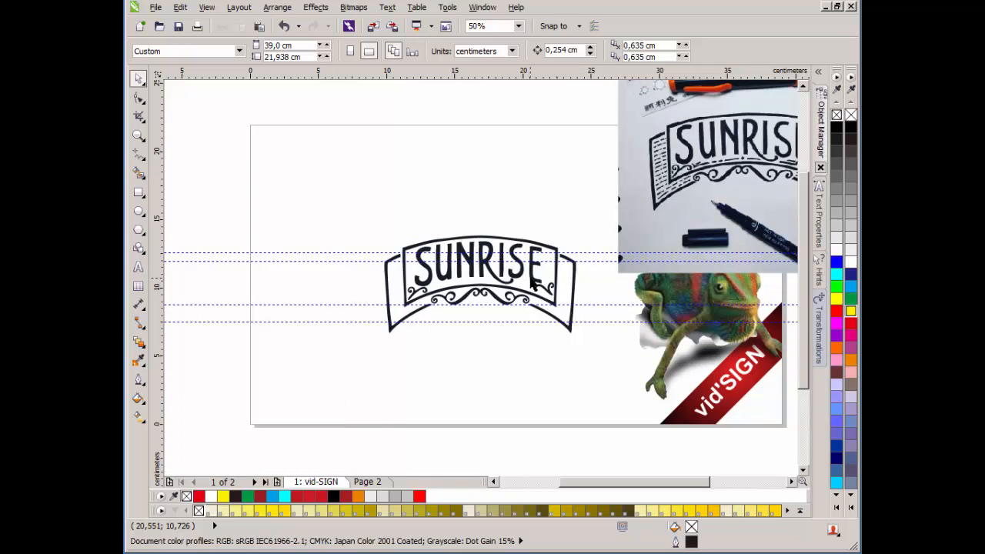
scroll(700, 165, "up", 1)
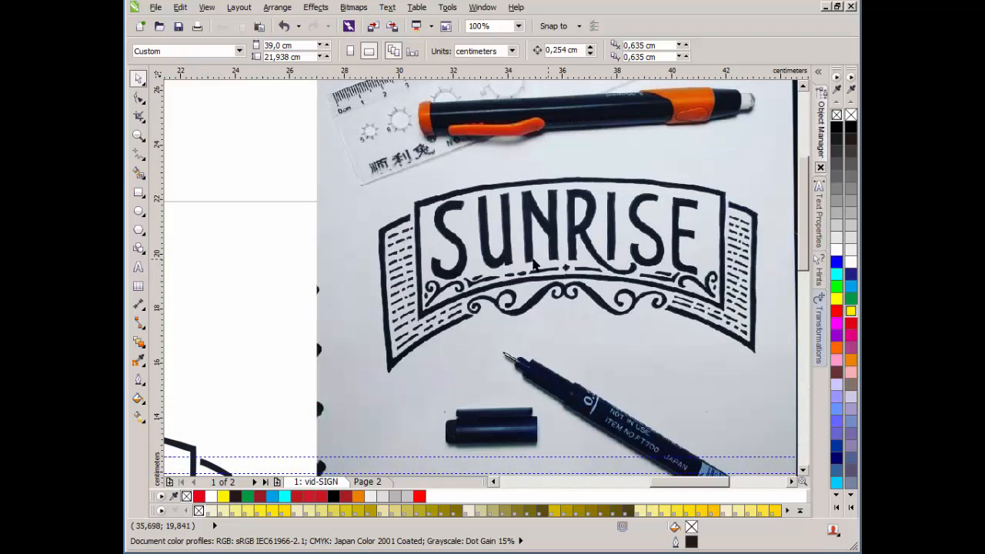
scroll(514, 341, "down", 3)
scroll(481, 283, "up", 3)
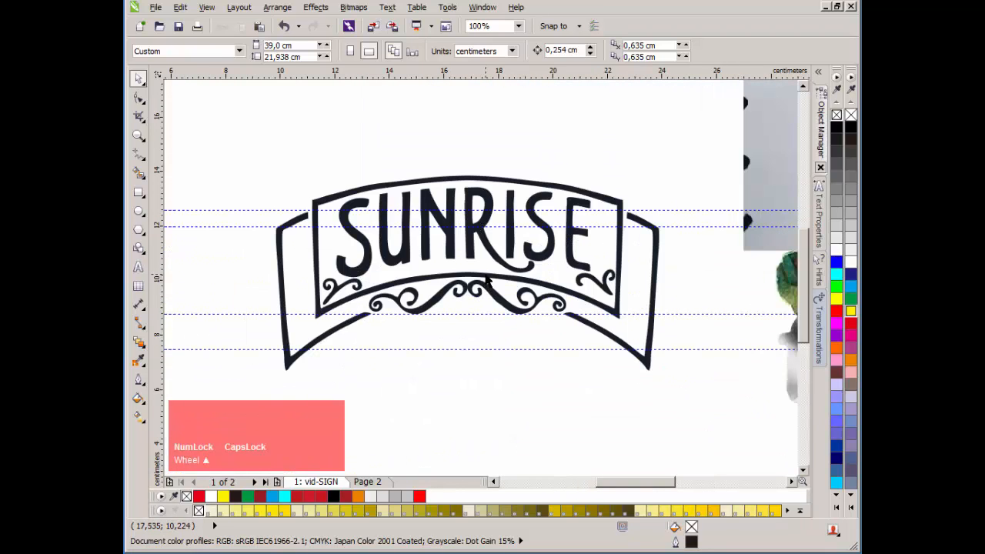
scroll(477, 277, "down", 2)
scroll(581, 143, "up", 1)
left_click(581, 142)
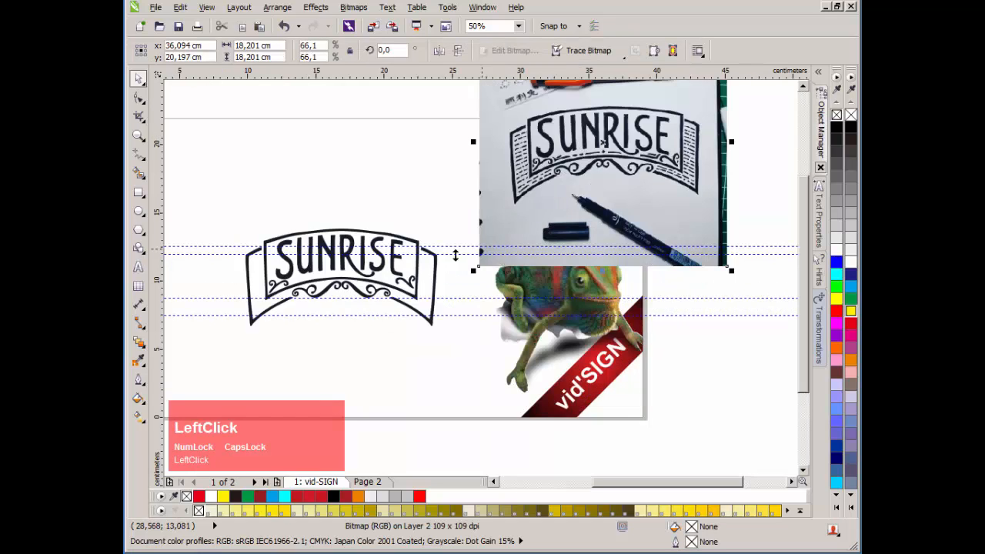
scroll(344, 338, "up", 1)
scroll(461, 285, "down", 2)
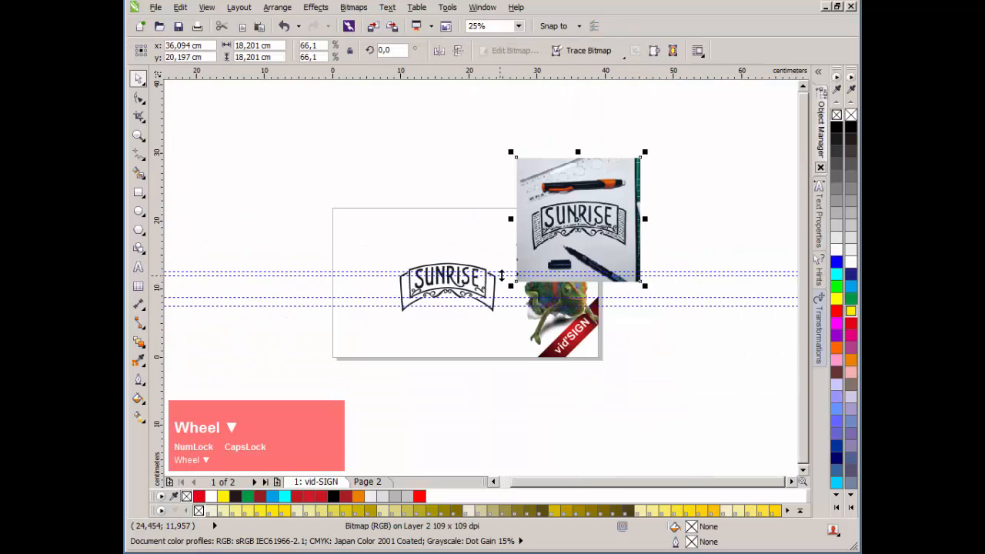
scroll(477, 278, "up", 1)
scroll(379, 298, "up", 2)
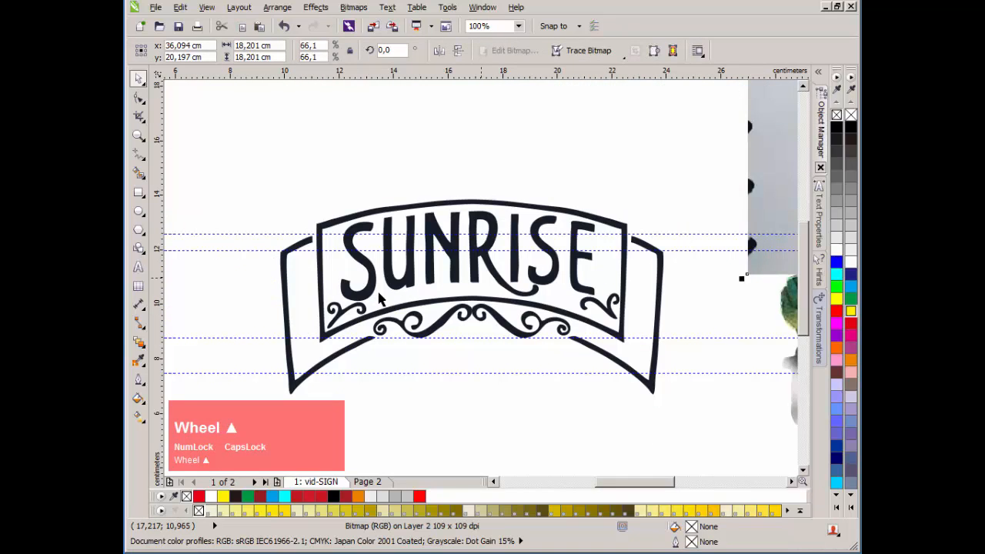
scroll(479, 277, "down", 1)
scroll(637, 267, "up", 1)
scroll(637, 267, "down", 1)
scroll(528, 277, "up", 1)
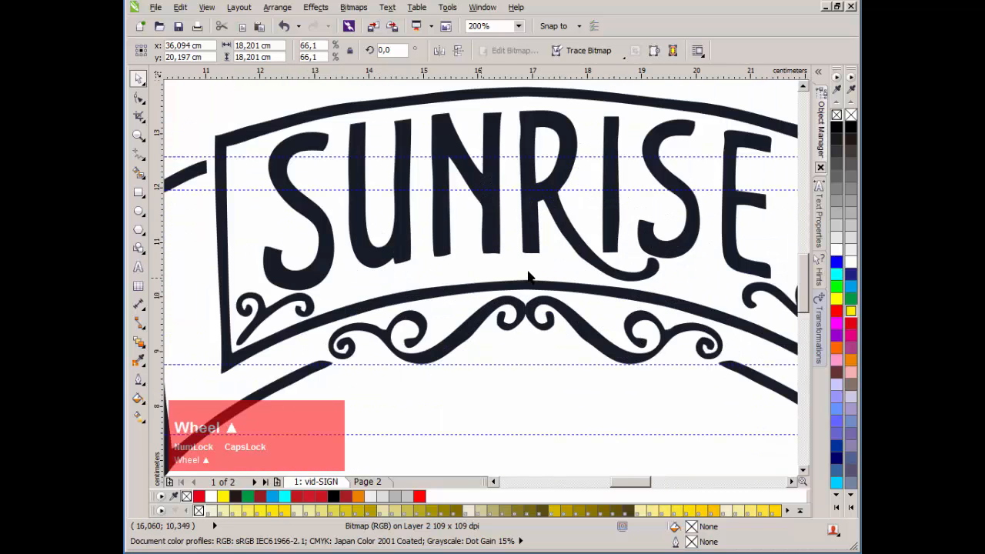
scroll(469, 281, "up", 1)
scroll(539, 285, "down", 2)
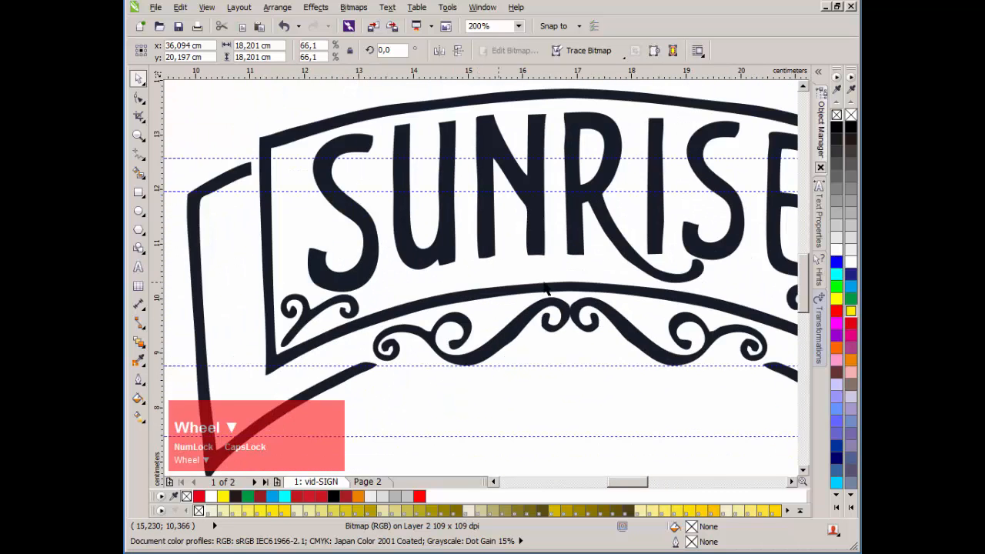
Step: Reshape the left curl of the corner flourish beneath the E, extending its end downward and evening out the stroke thickness
scroll(523, 284, "up", 1)
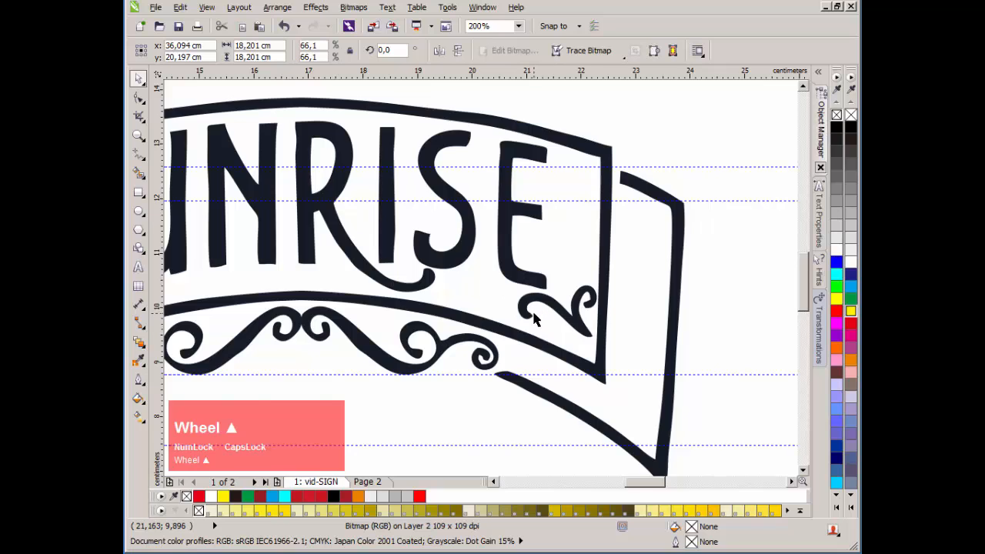
scroll(540, 307, "up", 2)
double_click(520, 291)
left_click_drag(452, 332, 451, 331)
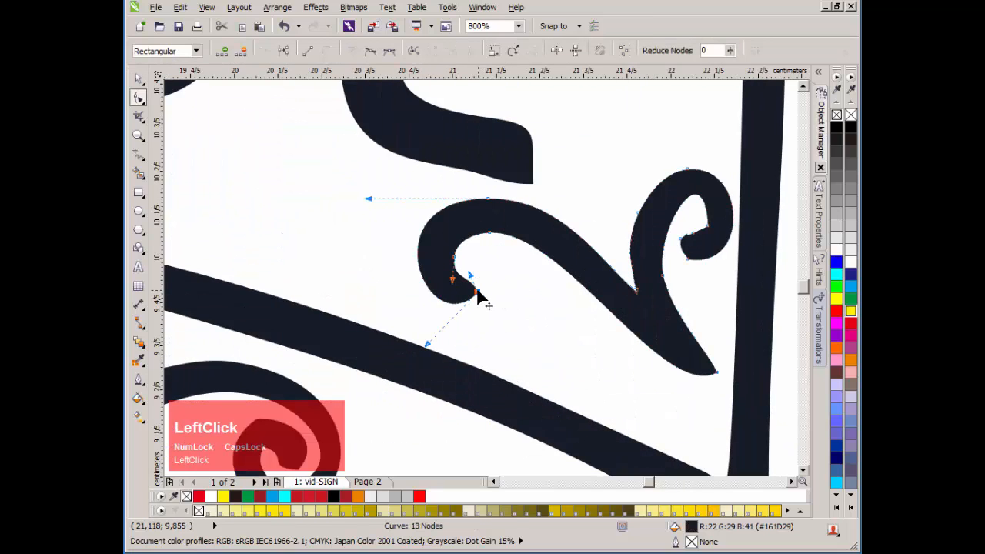
left_click_drag(477, 288, 485, 337)
left_click_drag(373, 202, 332, 207)
left_click_drag(454, 257, 489, 226)
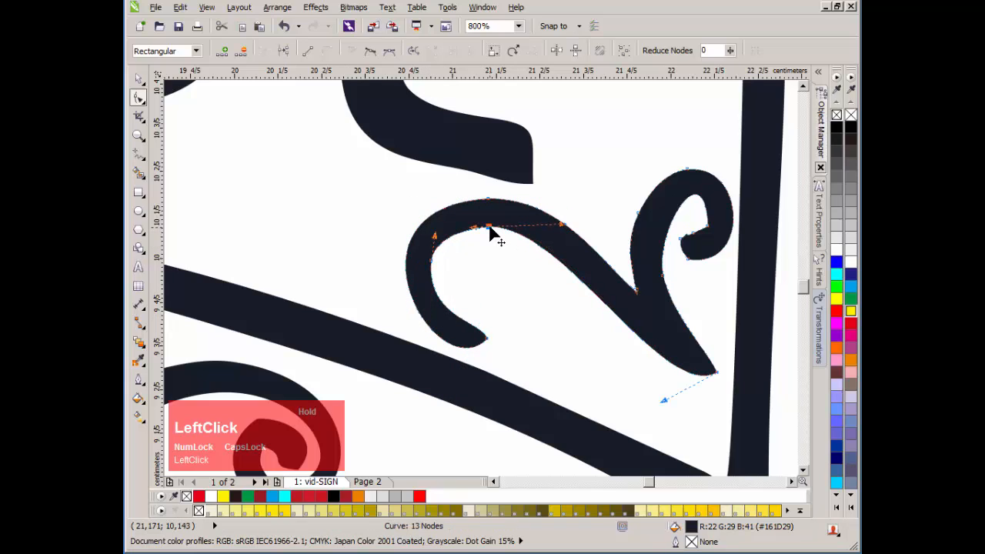
scroll(481, 280, "down", 2)
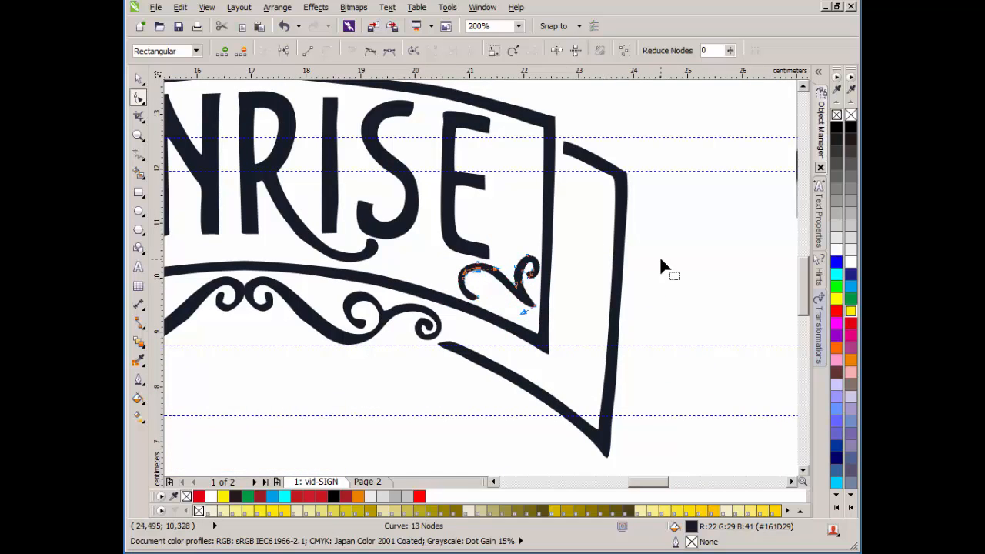
scroll(474, 287, "up", 1)
key("space")
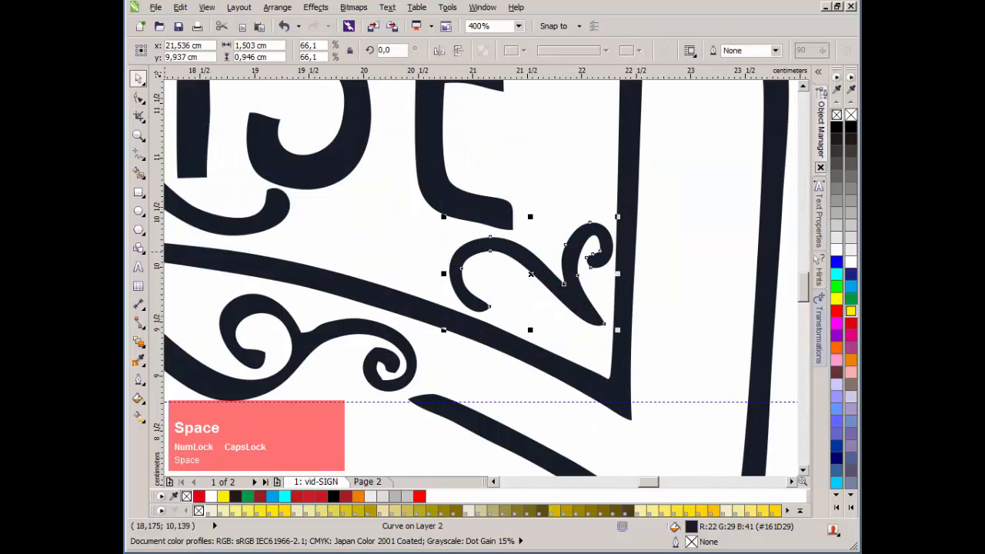
Step: Draw a closed, tapered hook-shaped swash about 1.63 cm wide and 0.69 cm high between the R's tail and the corner flourish
mouse_move(139, 153)
left_mouse_down()
mouse_move(225, 216)
mouse_move(321, 244)
left_mouse_up()
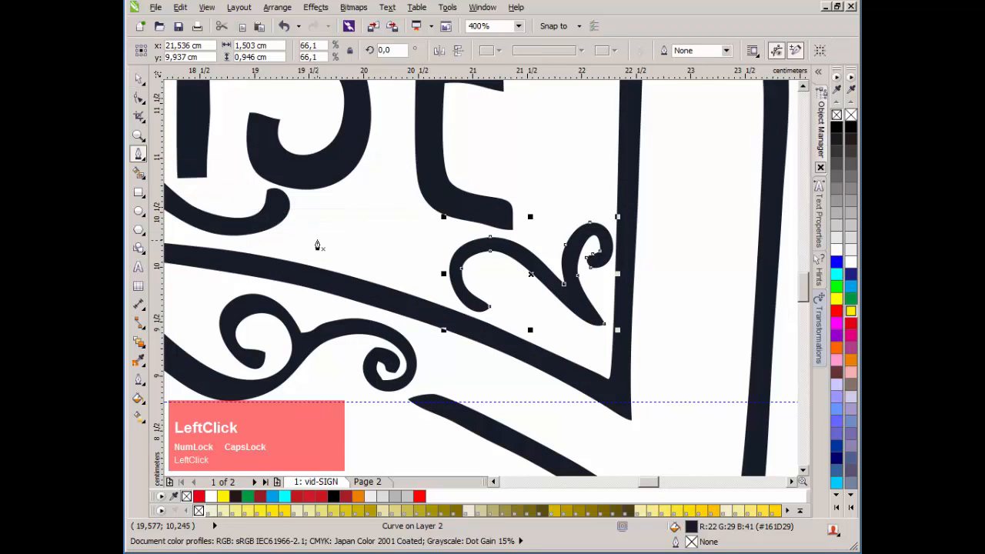
scroll(335, 238, "up", 1)
scroll(335, 237, "down", 2)
scroll(427, 303, "up", 2)
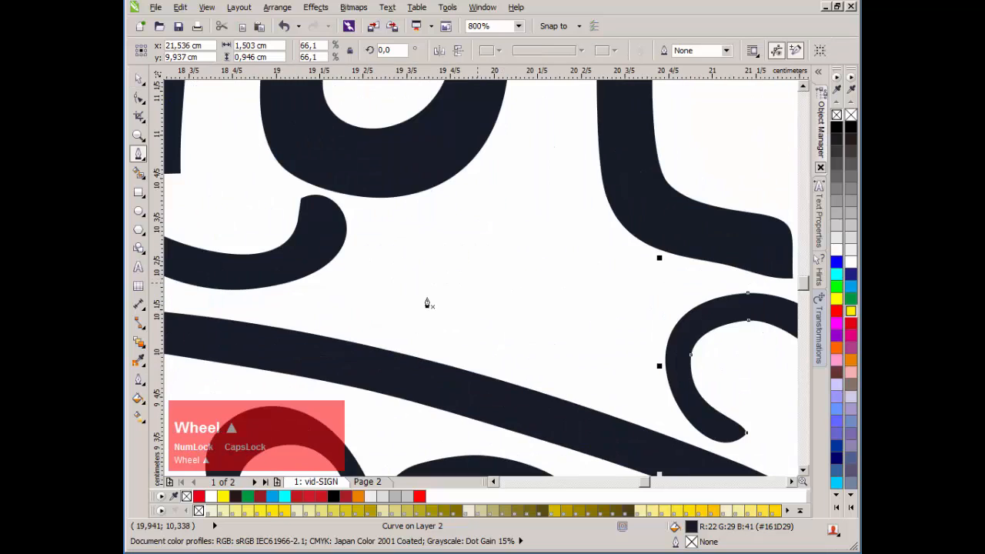
left_click(280, 294)
left_click_drag(434, 262, 506, 230)
left_click_drag(607, 287, 648, 339)
mouse_move(624, 387)
left_mouse_down()
mouse_move(602, 406)
mouse_move(559, 389)
mouse_move(587, 386)
mouse_move(612, 362)
mouse_move(616, 319)
mouse_move(589, 293)
left_mouse_up()
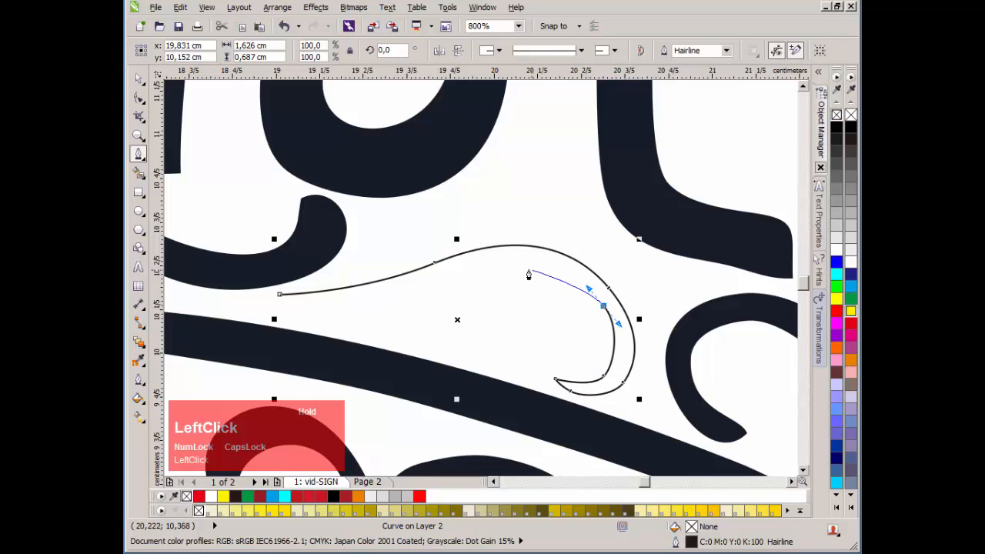
left_click_drag(515, 262, 476, 266)
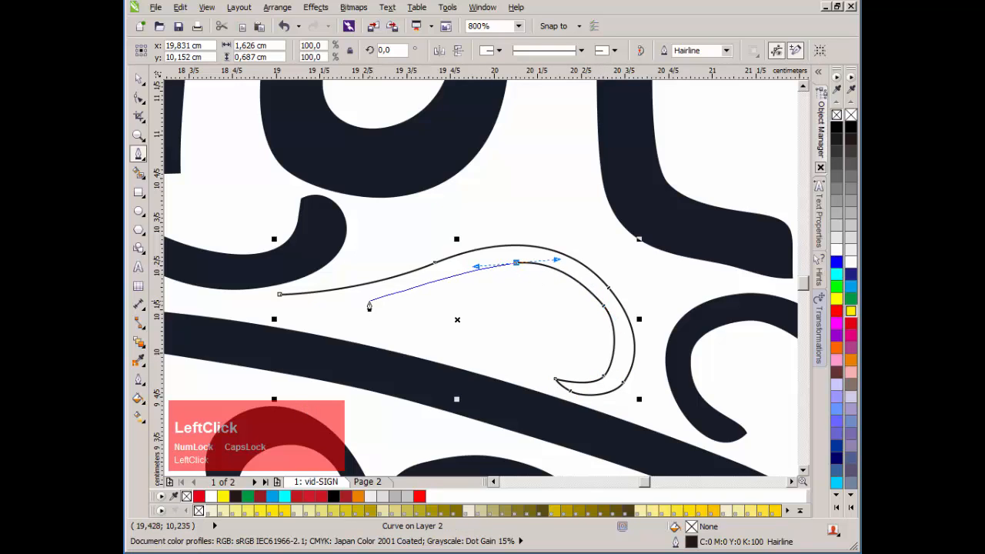
left_click_drag(369, 300, 337, 302)
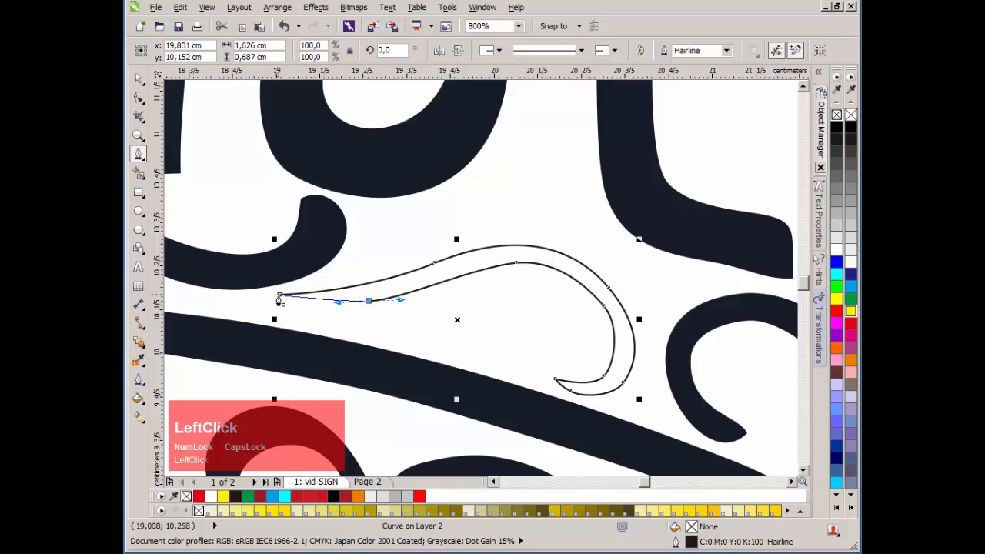
key("space")
Step: Adjust the inner node and handles at the hooked end of the new swash to smooth its curve
left_click(423, 286)
left_click(372, 305)
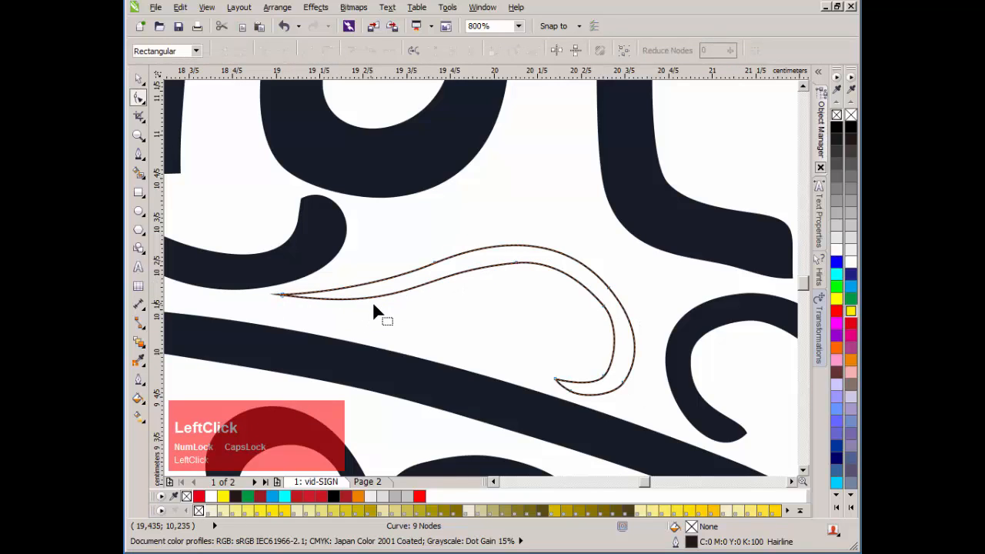
left_click(606, 375)
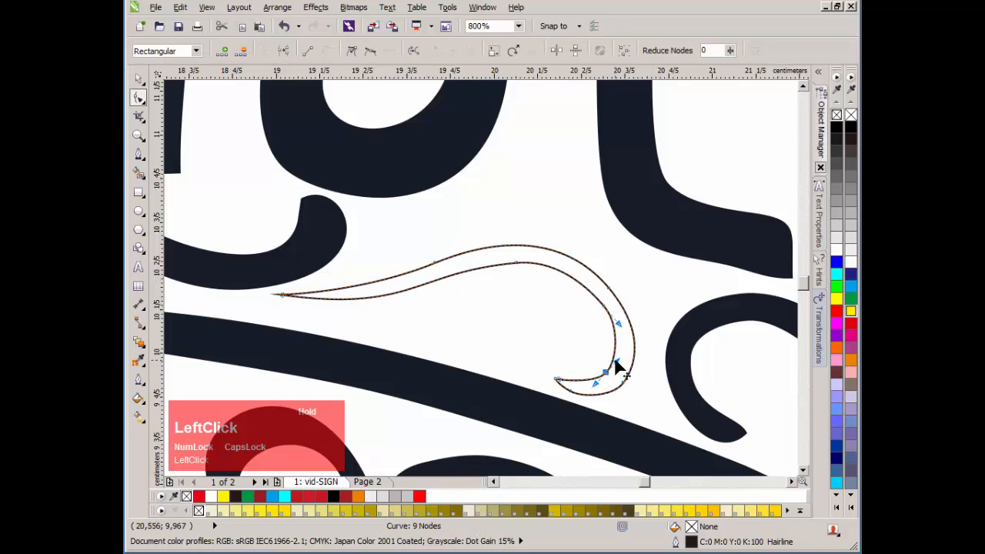
mouse_move(607, 378)
left_mouse_down()
mouse_move(624, 362)
mouse_move(608, 381)
left_mouse_up()
key("space")
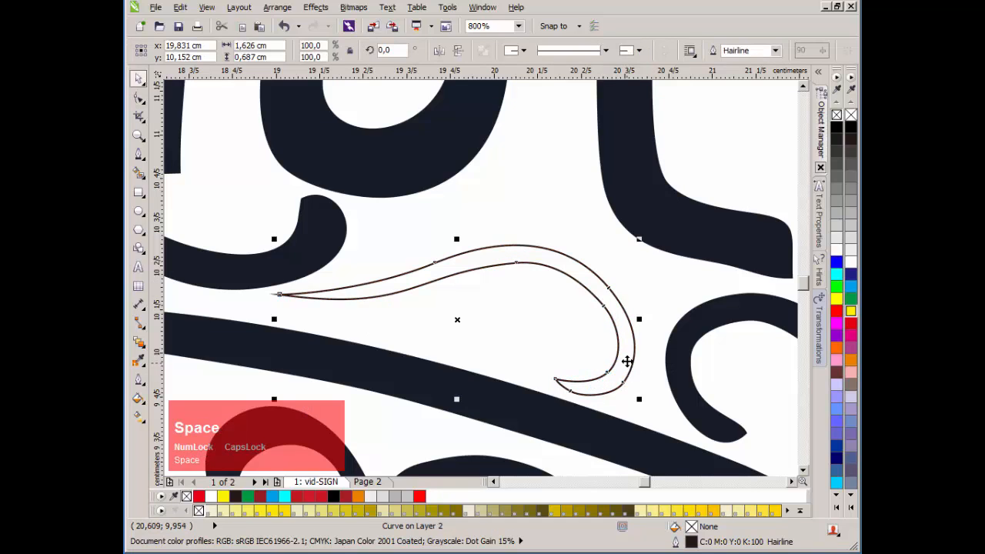
Step: Scale the swash to 112 % and extend its pointed tip to meet the underside of the R's tail
left_click_drag(638, 241, 659, 229)
left_click_drag(638, 304, 640, 305)
key("space")
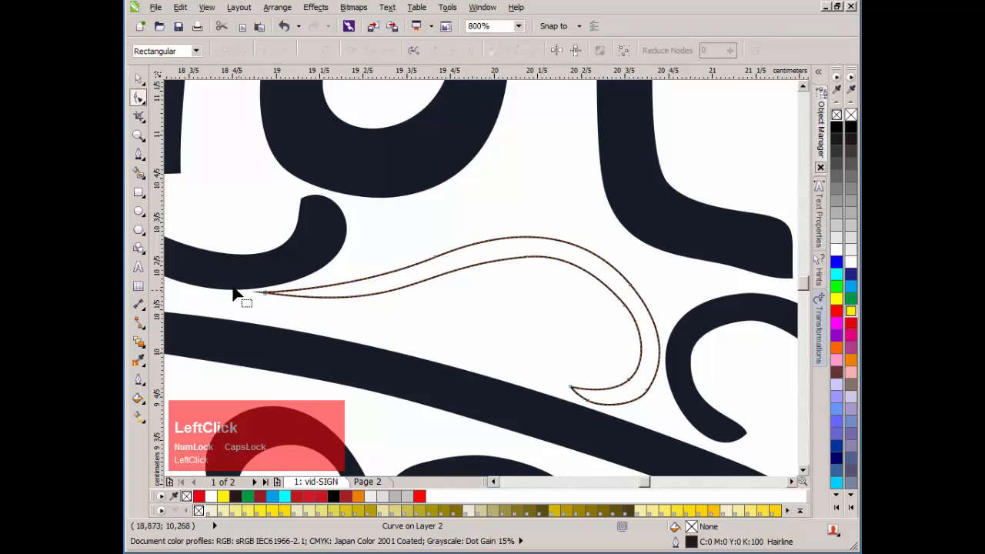
mouse_move(235, 287)
left_mouse_down()
mouse_move(279, 297)
mouse_move(231, 289)
left_mouse_up()
Step: Fill the swash with black and remove its outline
key("space")
left_click(836, 126)
right_click(836, 114)
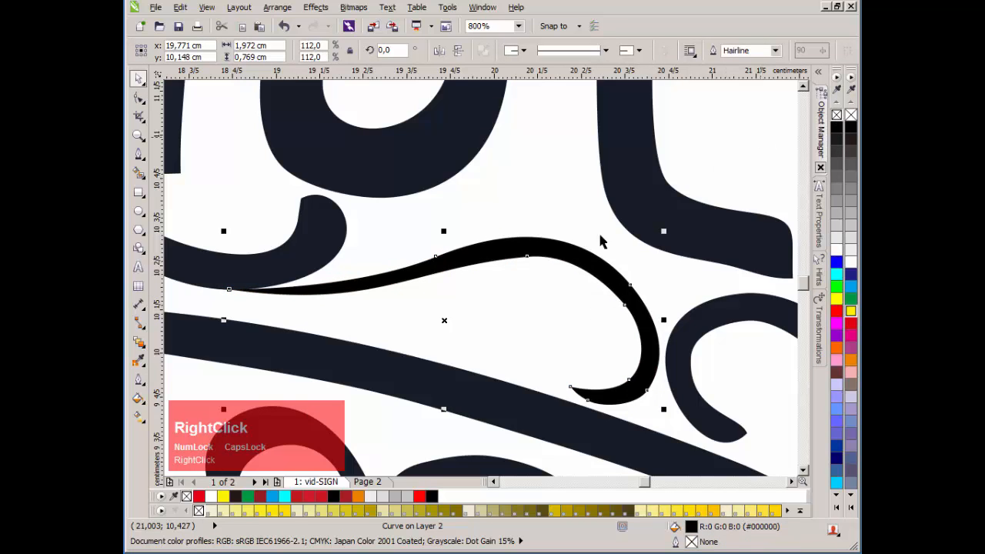
scroll(462, 273, "down", 2)
left_click(711, 280)
Step: Adjust the swash's upper and inner nodes to thicken its middle section and smooth the stroke toward the hooked end
scroll(435, 268, "up", 2)
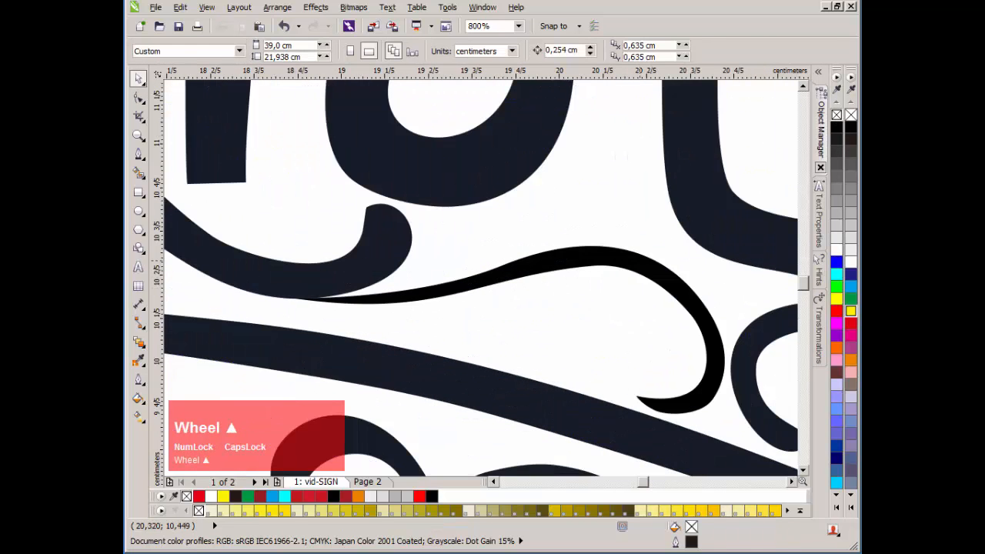
key("space")
left_click(640, 286)
left_click(689, 315)
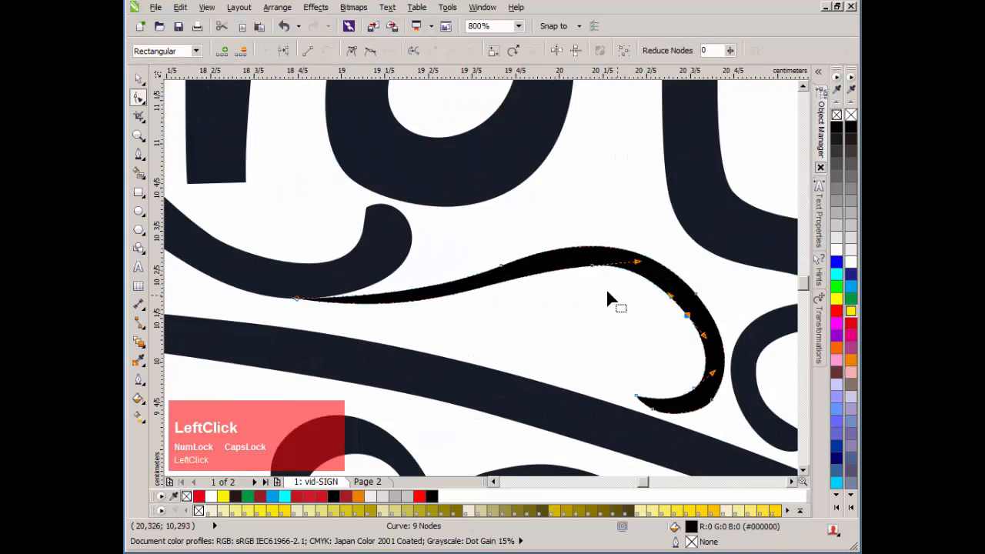
left_click_drag(591, 266, 588, 271)
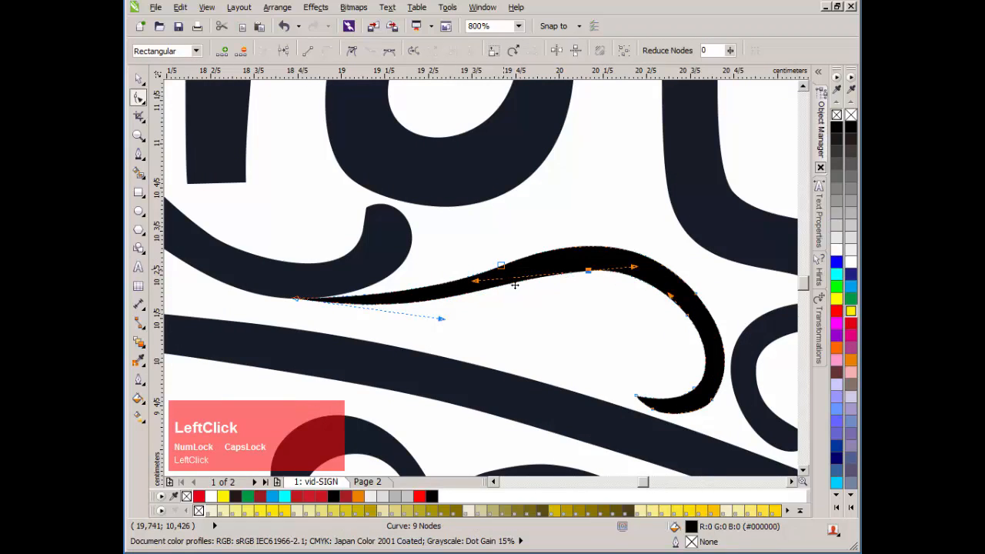
left_click_drag(514, 286, 592, 235)
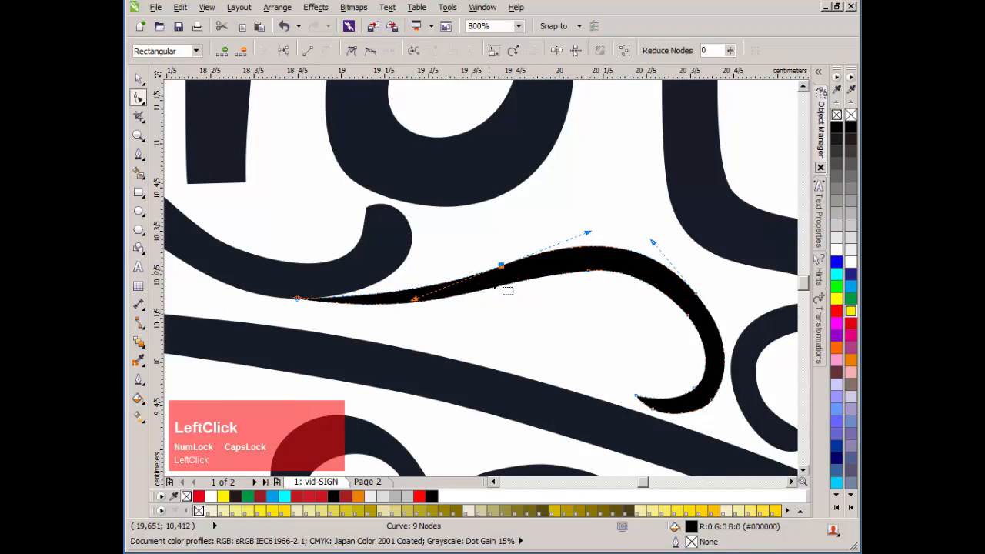
left_click_drag(511, 285, 582, 277)
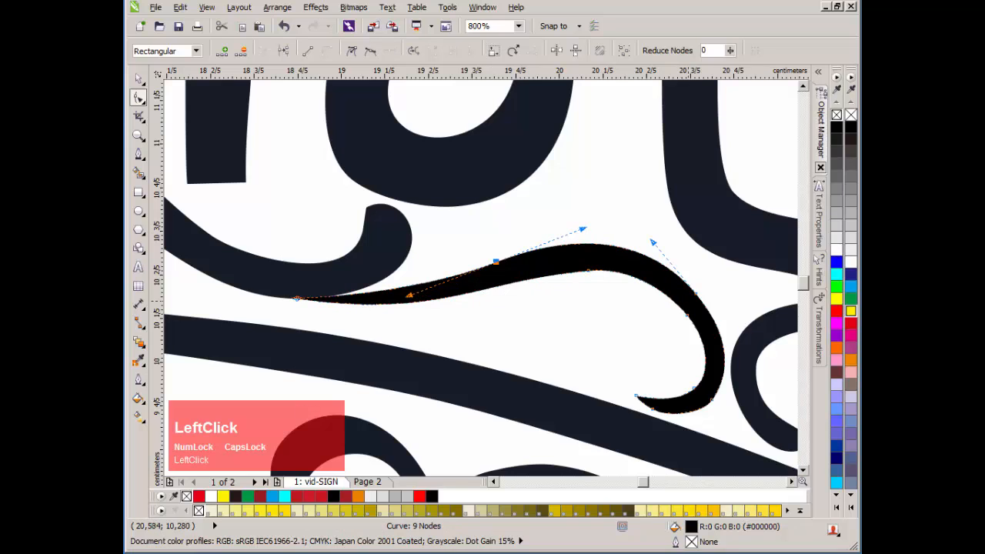
left_click_drag(695, 295, 687, 318)
key("space")
scroll(462, 356, "down", 3)
left_click(528, 341)
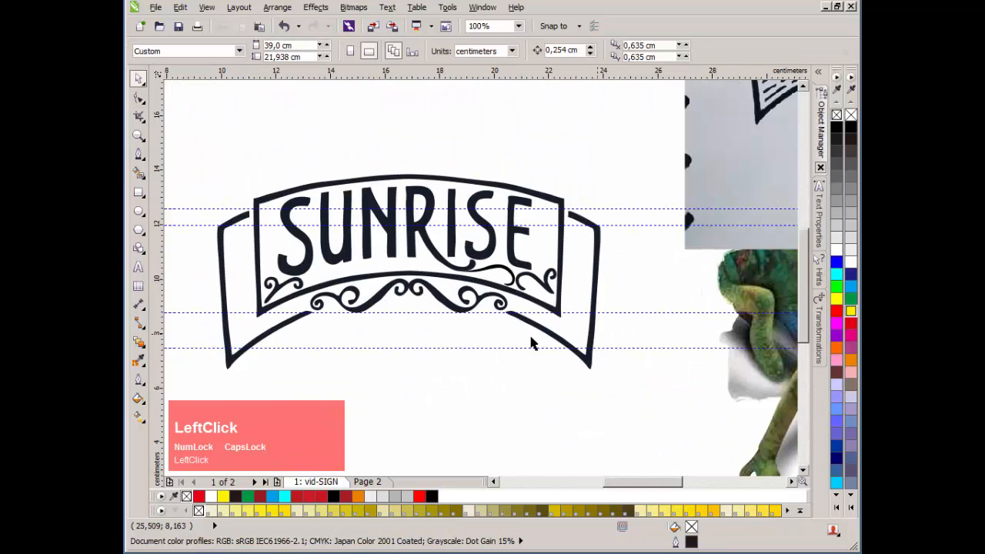
Step: Draw two small closed, pointed leaf accents, together about 0.33 cm wide and 0.24 cm high, between the R's tail end and the swash
scroll(481, 283, "up", 2)
scroll(482, 284, "up", 1)
scroll(478, 206, "up", 2)
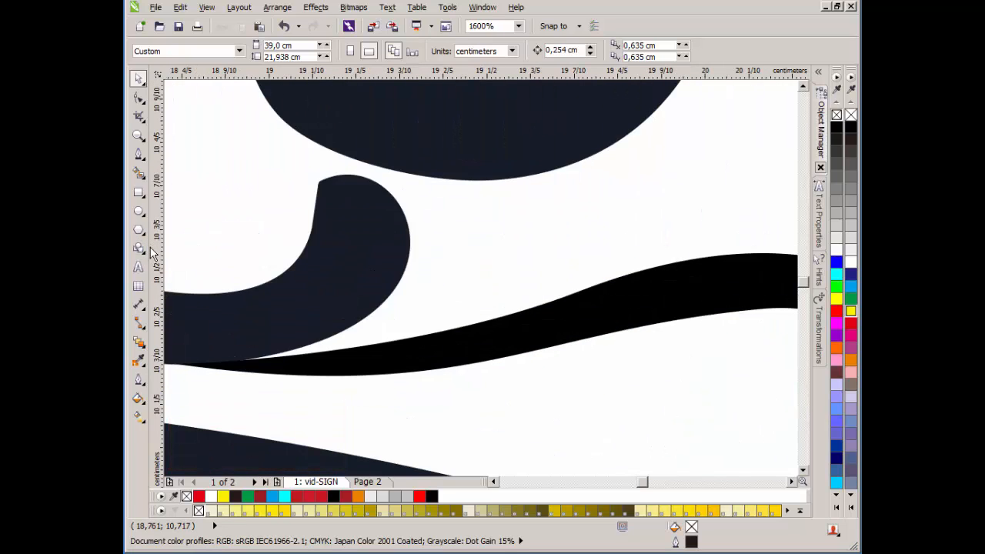
left_click(139, 154)
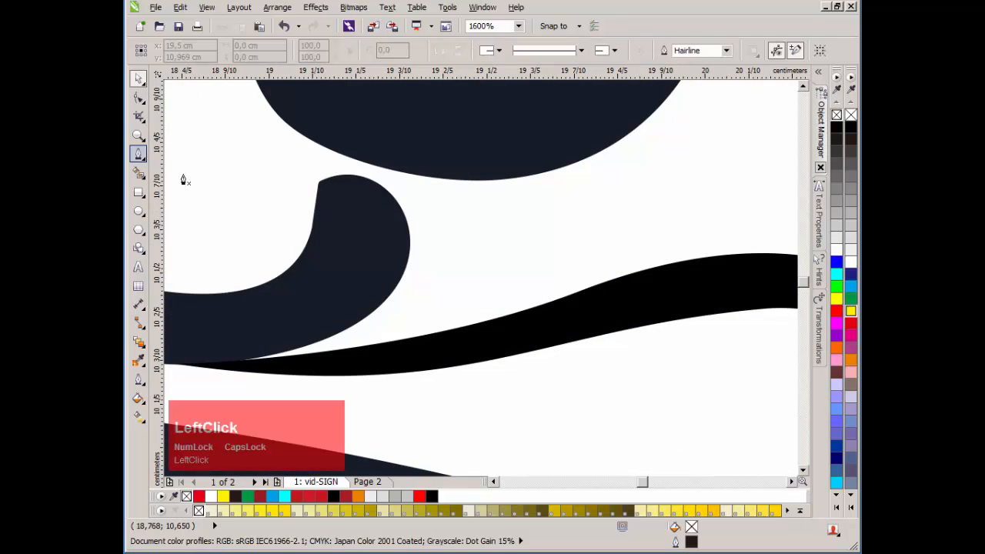
left_click(400, 312)
left_click_drag(431, 208, 443, 253)
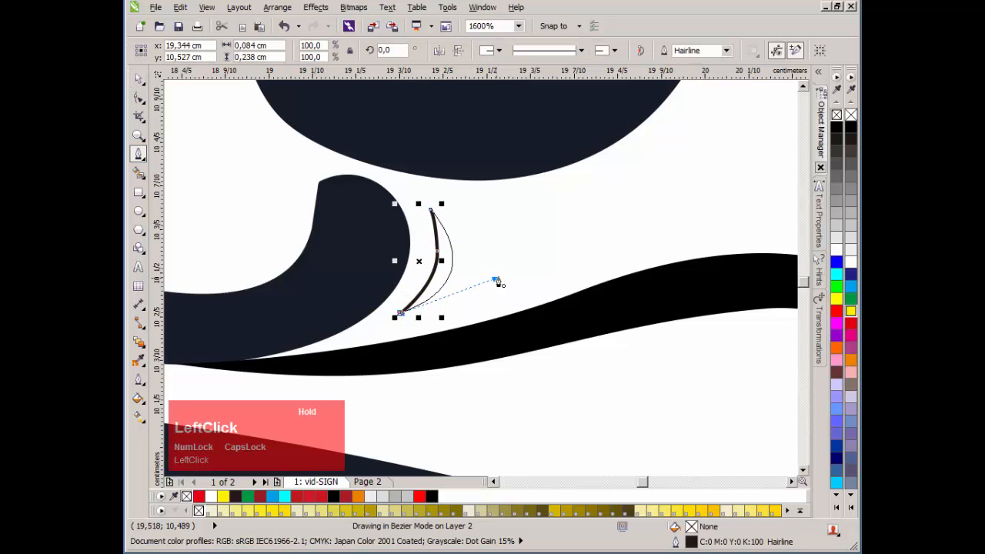
left_click_drag(400, 312, 436, 314)
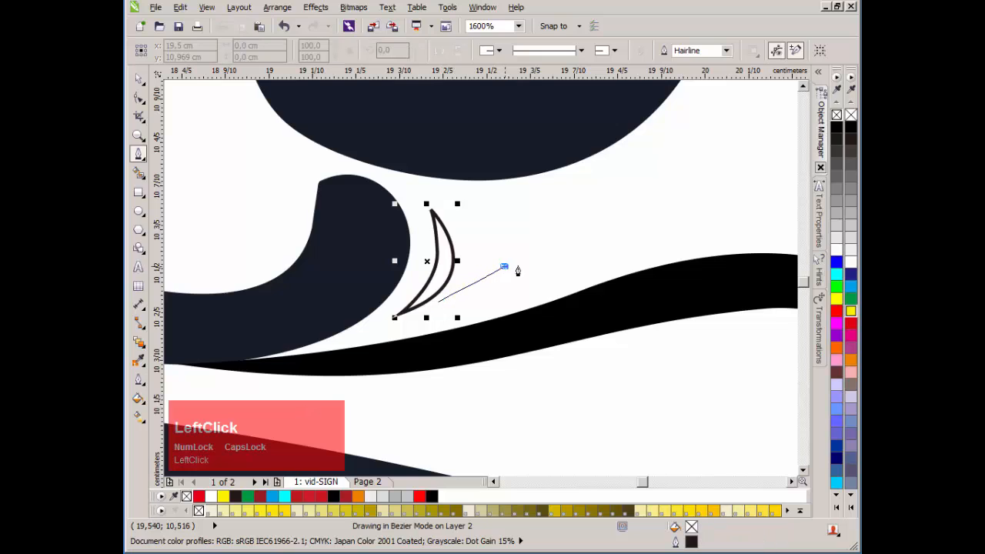
left_click(545, 264)
left_click_drag(438, 306, 512, 281)
Step: Fill both small leaf accents with black and remove their outlines
key("space")
left_click(448, 253, "shift")
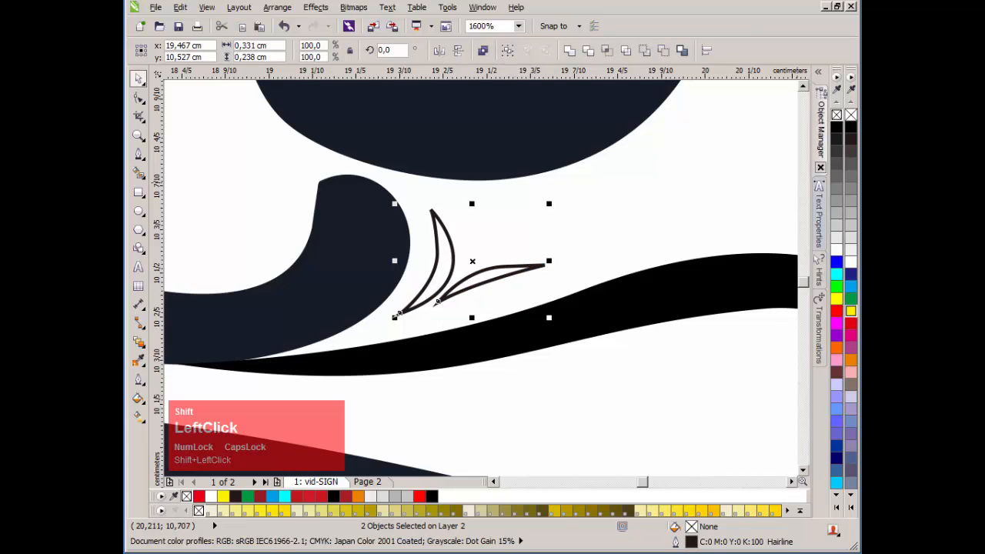
left_click(851, 128)
right_click(850, 114)
scroll(502, 302, "down", 2)
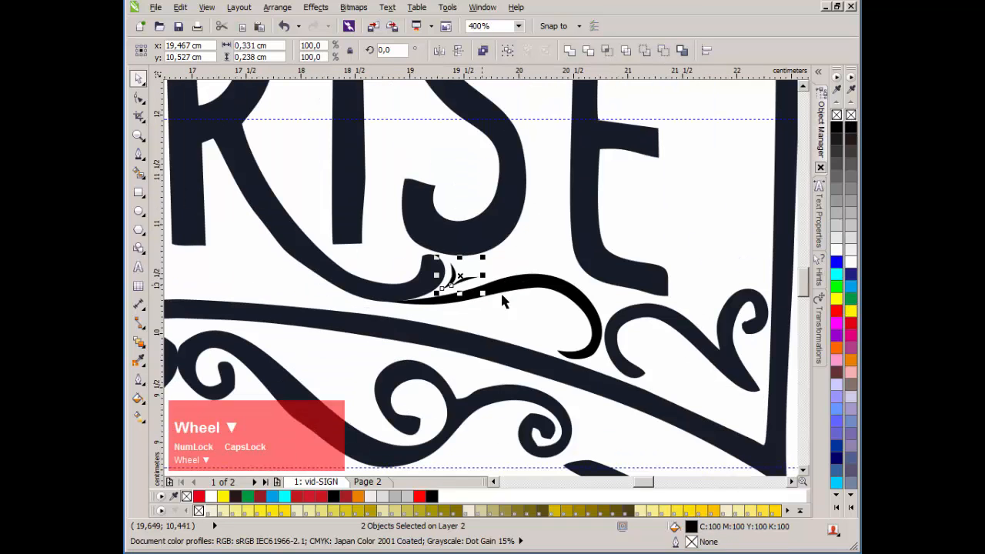
scroll(284, 237, "down", 1)
left_click(627, 282)
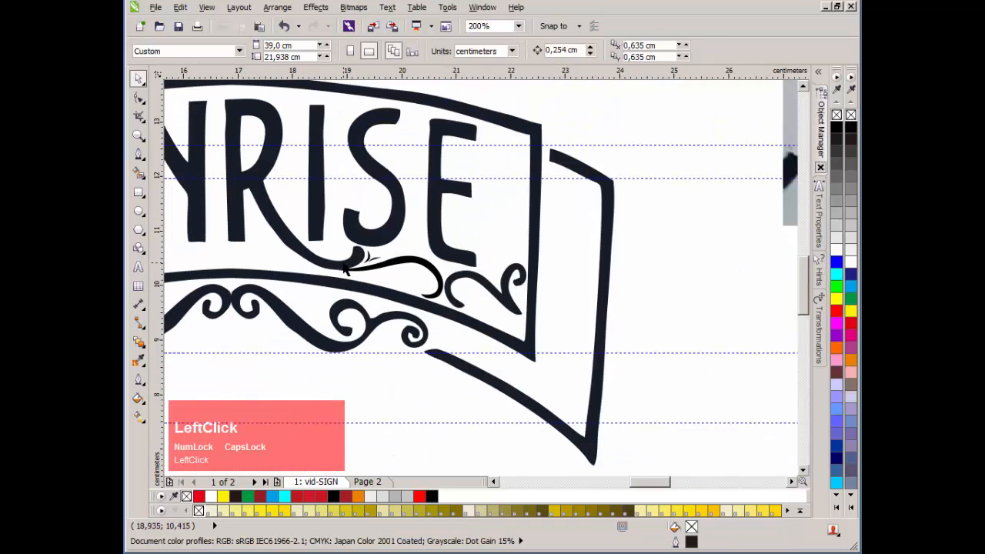
scroll(345, 269, "up", 1)
scroll(477, 286, "down", 2)
scroll(477, 286, "up", 1)
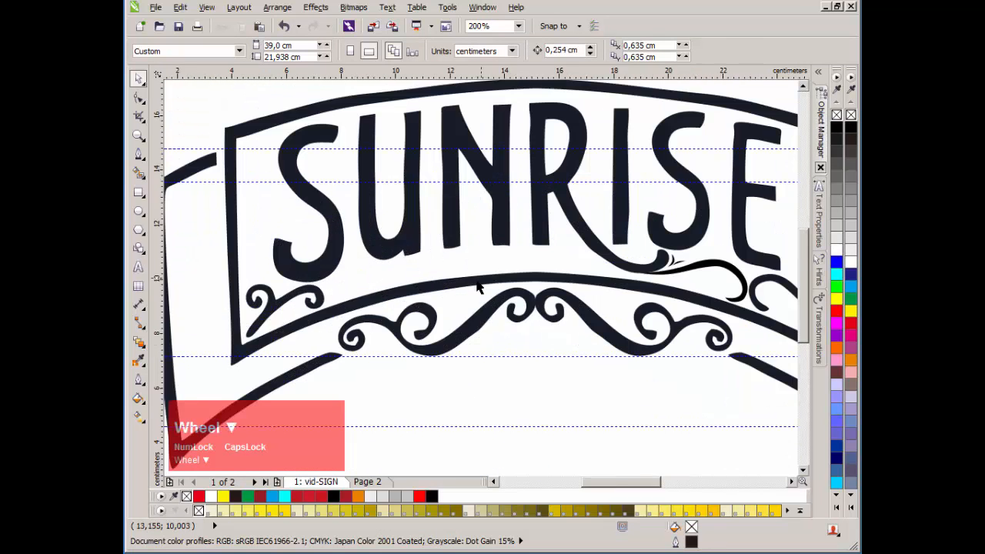
scroll(477, 286, "up", 1)
left_click(472, 283)
scroll(652, 313, "down", 1)
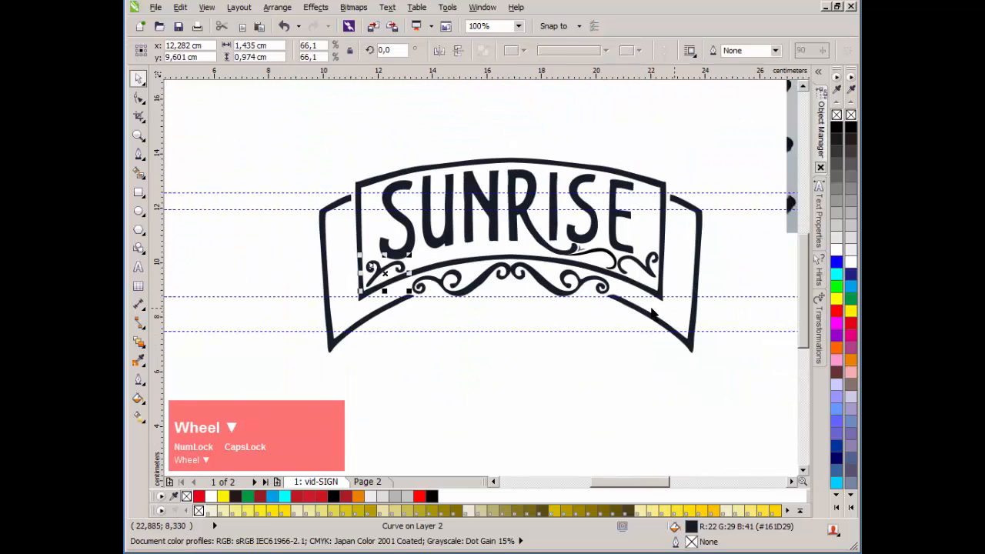
Step: Extend the right corner flourish's pointed tip down toward the frame corner and delete the surplus nodes along its curled stem
scroll(564, 298, "up", 2)
double_click(571, 285)
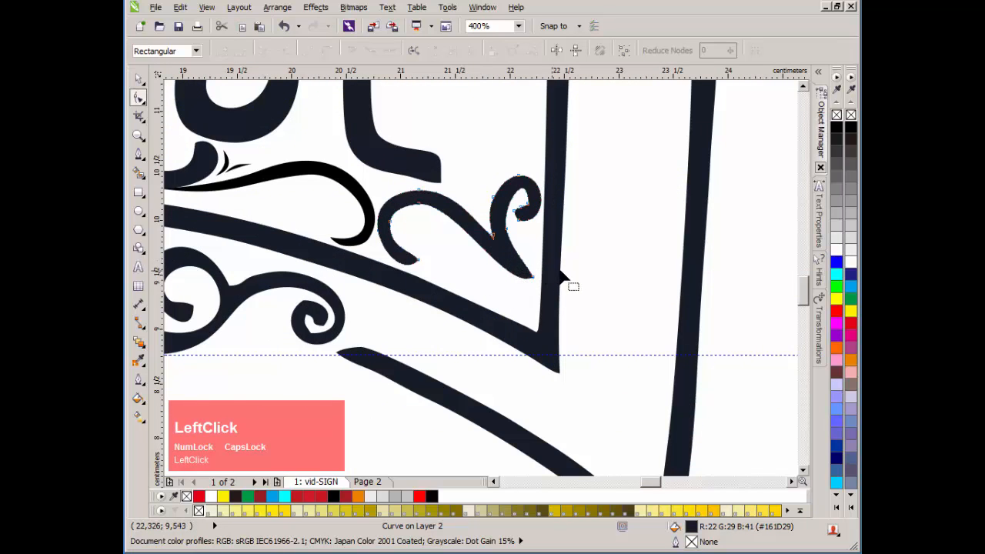
left_click_drag(534, 280, 494, 208)
double_click(494, 198)
double_click(505, 230)
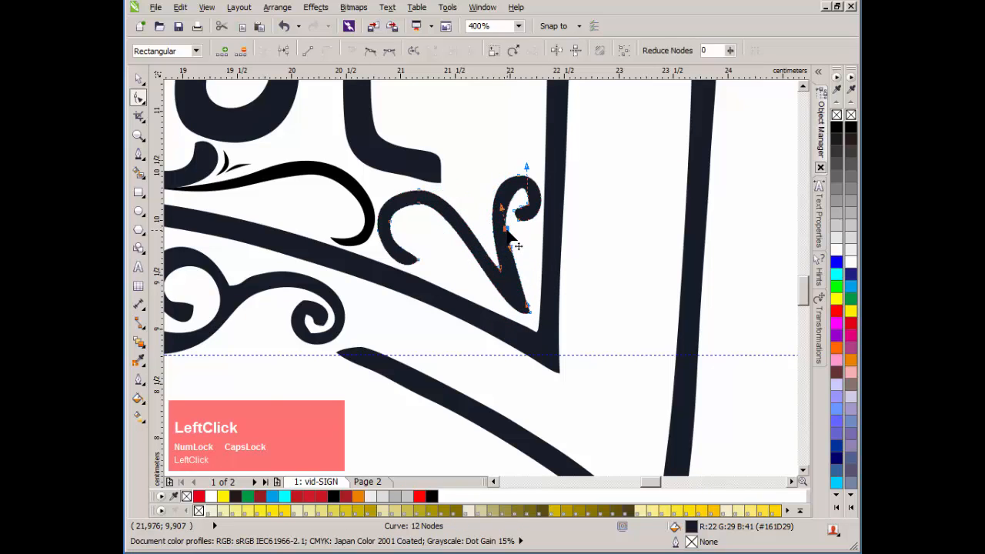
Step: Adjust the inner and outer curves of the right corner flourish's upper curl to even its stroke thickness
scroll(518, 211, "up", 1)
left_click_drag(469, 301, 455, 295)
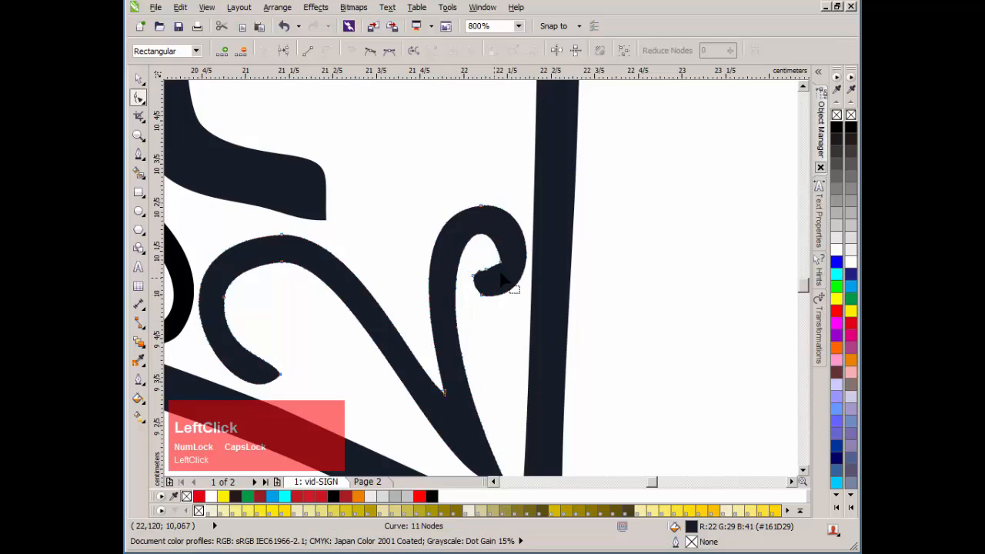
left_click(504, 260)
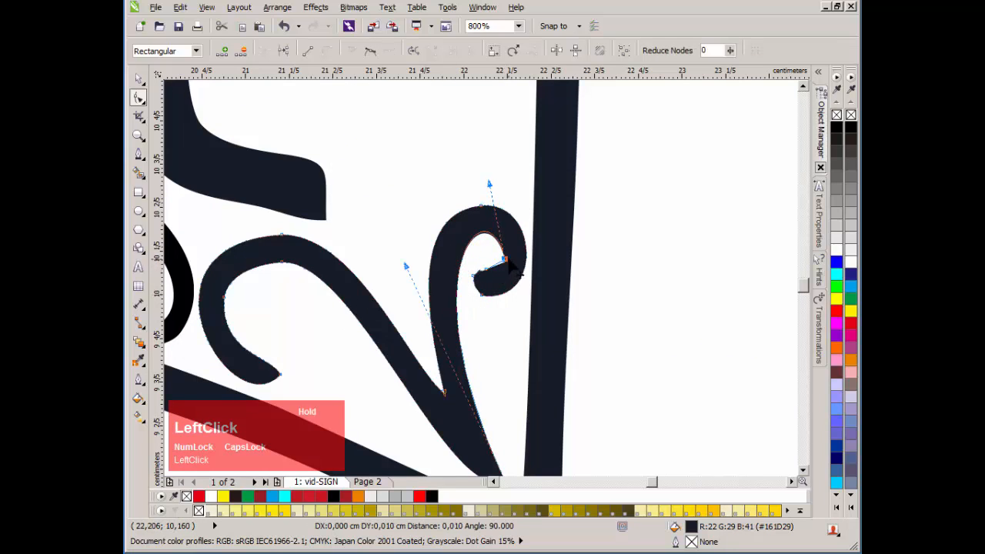
left_click_drag(438, 234, 441, 240)
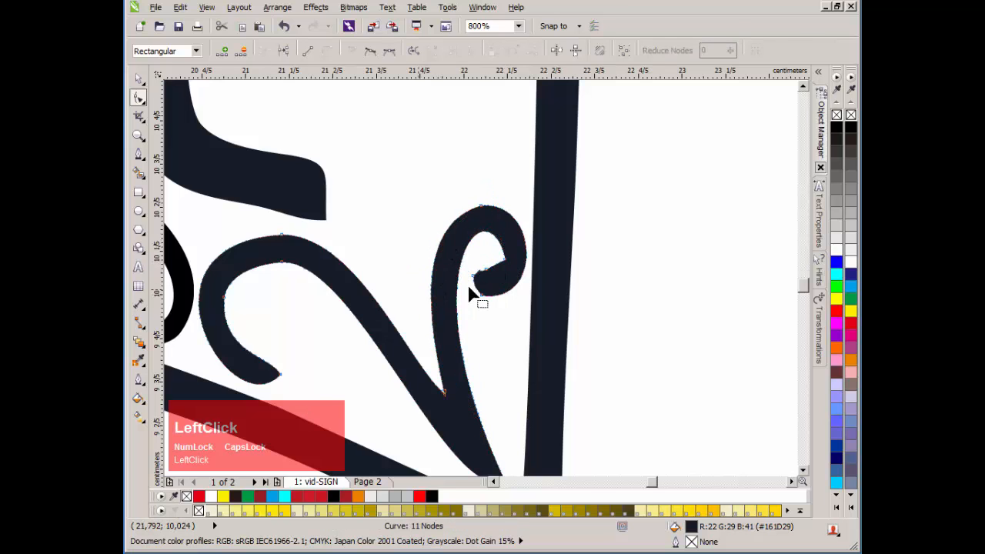
scroll(504, 275, "down", 3)
key("space")
left_click(576, 328)
scroll(451, 279, "down", 1)
scroll(451, 280, "up", 2)
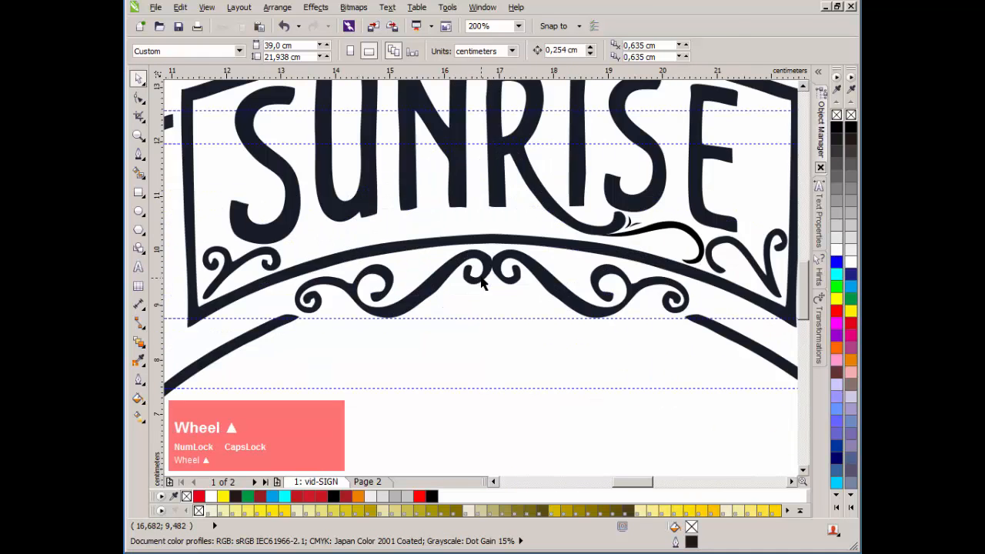
Step: Sharpen the rounded stem tip of the lower-left corner flourish into a point by reshaping its node curves
scroll(477, 284, "down", 1)
scroll(465, 285, "up", 1)
scroll(431, 273, "up", 1)
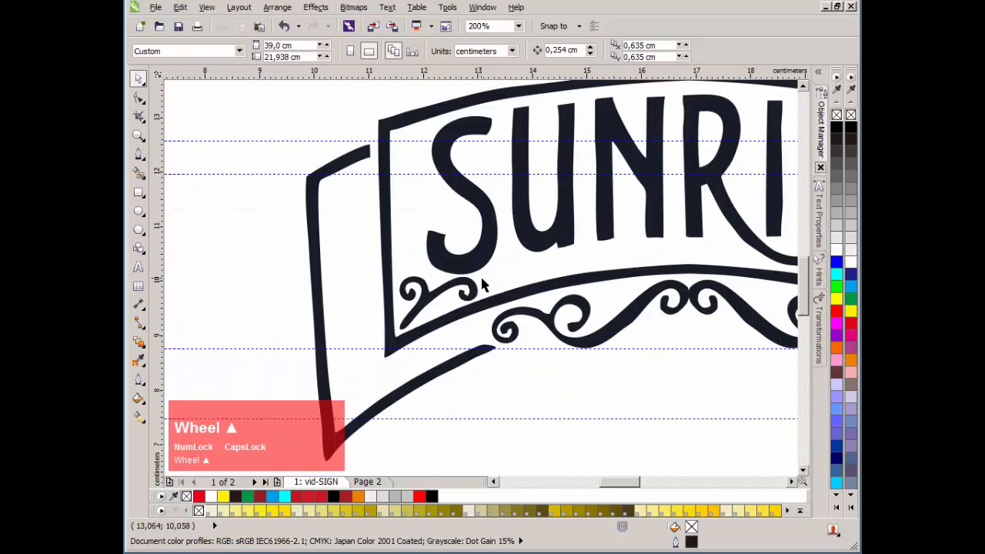
scroll(443, 305, "up", 2)
scroll(396, 367, "down", 2)
scroll(447, 358, "up", 1)
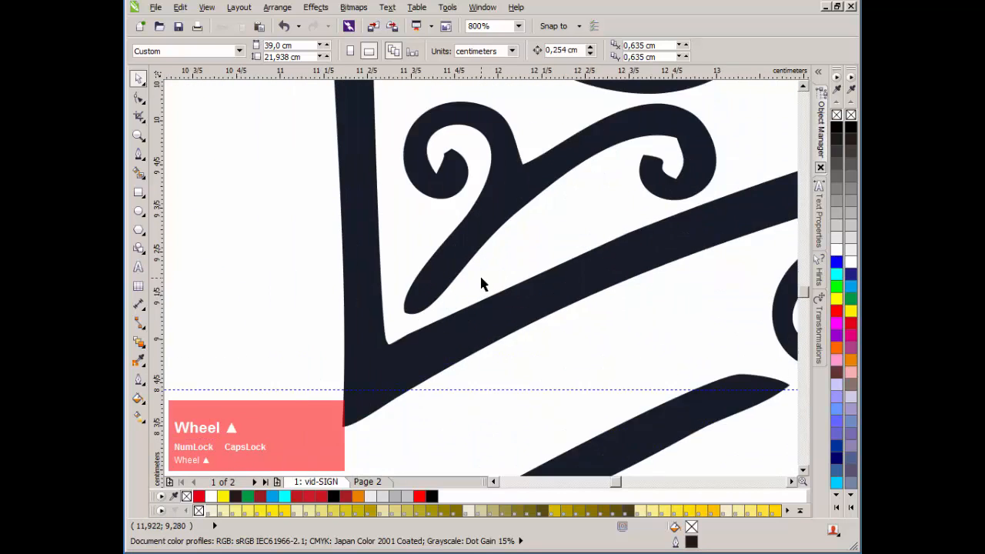
scroll(483, 280, "up", 1)
double_click(410, 271)
left_click_drag(334, 350, 320, 371)
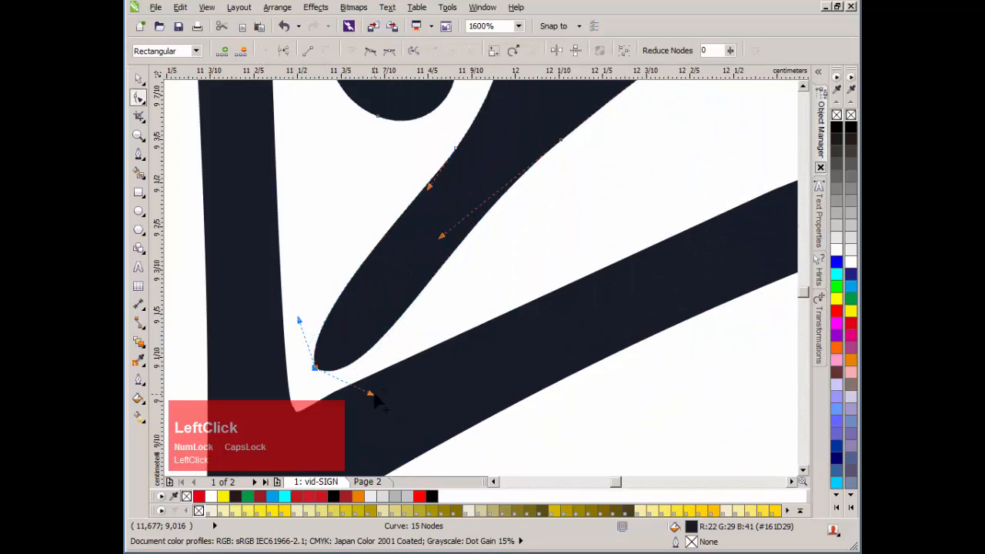
left_click_drag(296, 320, 356, 292)
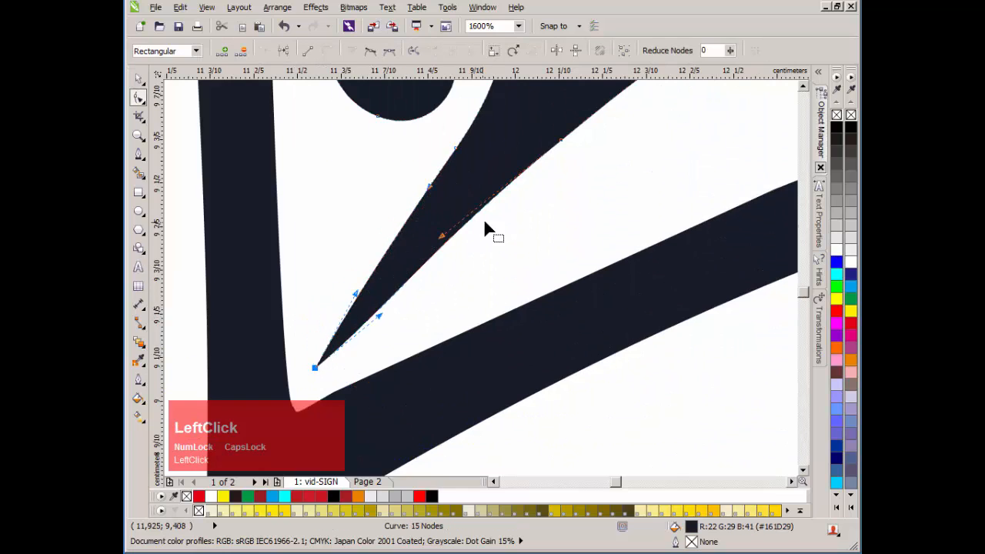
scroll(519, 262, "down", 2)
Step: Deepen the fork between the corner flourish's two curls and reshape the curves on both sides of it
left_click(444, 280)
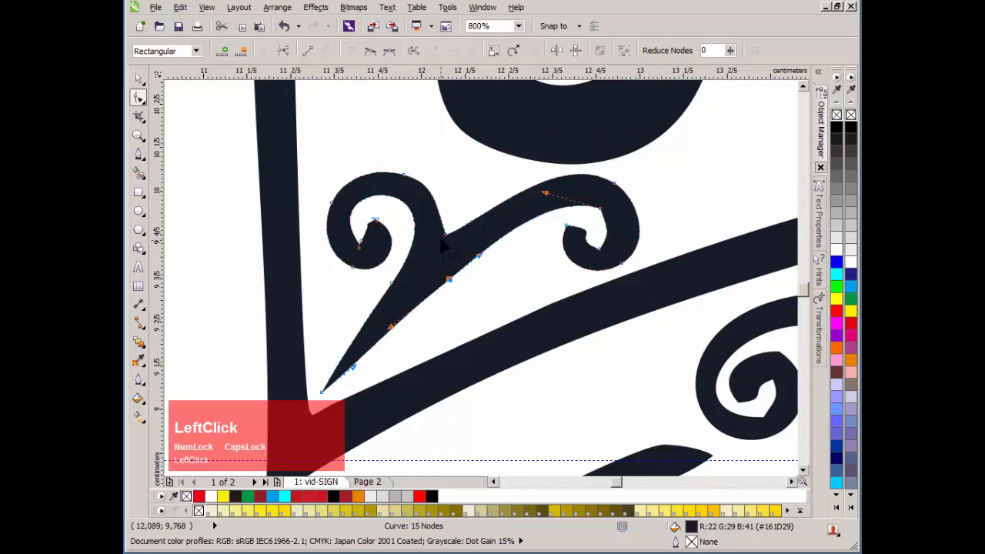
mouse_move(445, 235)
left_mouse_down()
mouse_move(437, 242)
mouse_move(472, 221)
mouse_move(421, 273)
mouse_move(449, 224)
left_mouse_up()
left_click_drag(421, 275, 503, 225)
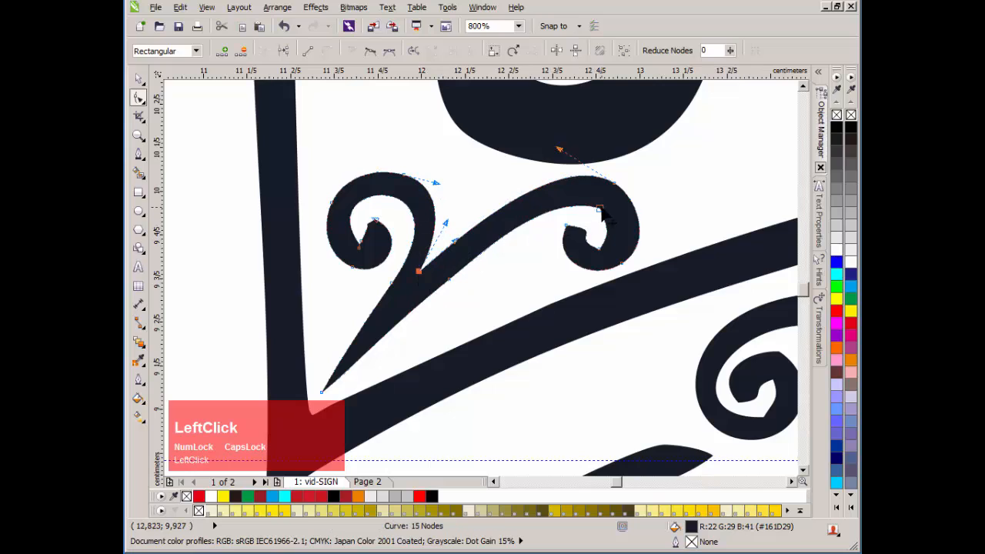
Step: Delete the surplus node on the inner edge of the corner flourish's right-hand curl
double_click(601, 209)
left_click_drag(598, 220, 602, 216)
left_click(599, 248)
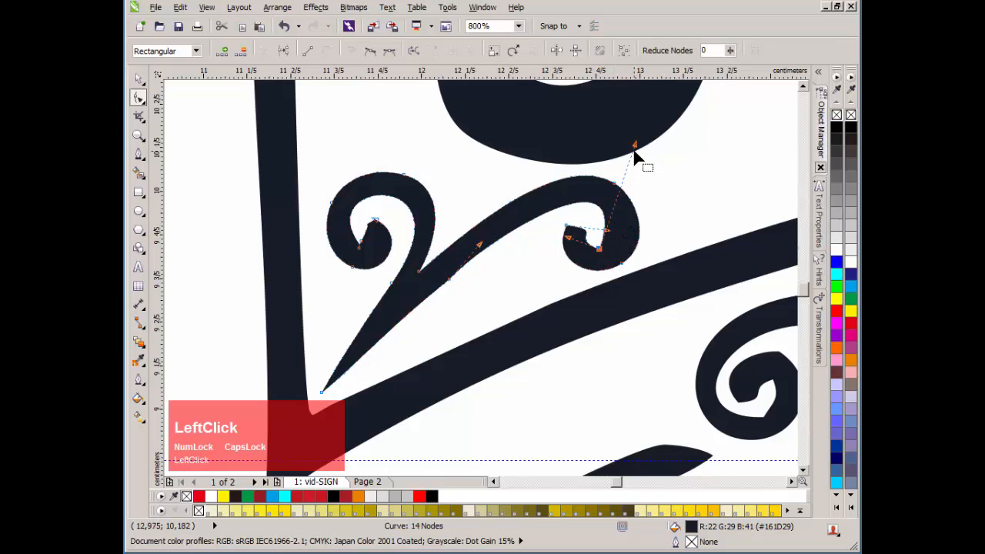
left_click_drag(634, 151, 673, 196)
left_click_drag(490, 250, 543, 179)
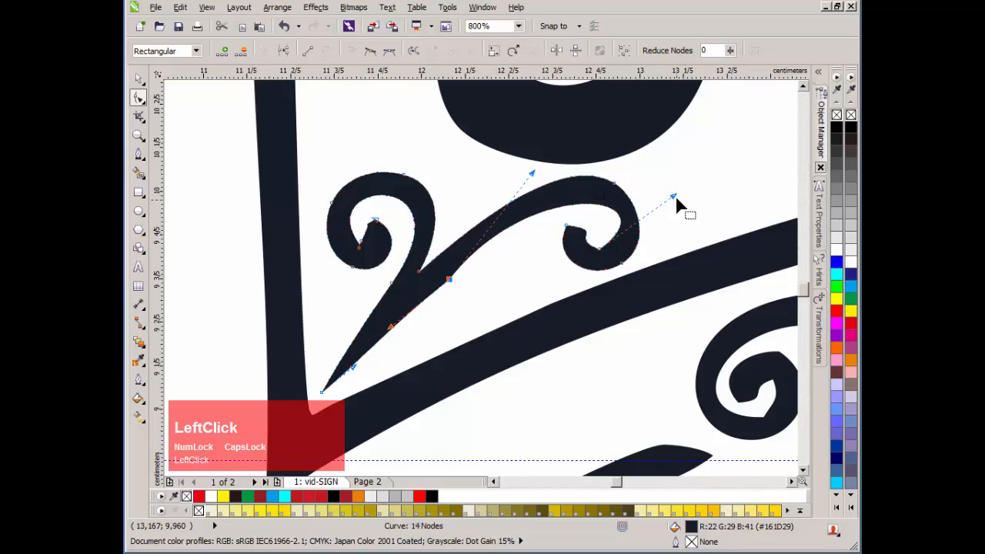
left_click_drag(675, 194, 654, 187)
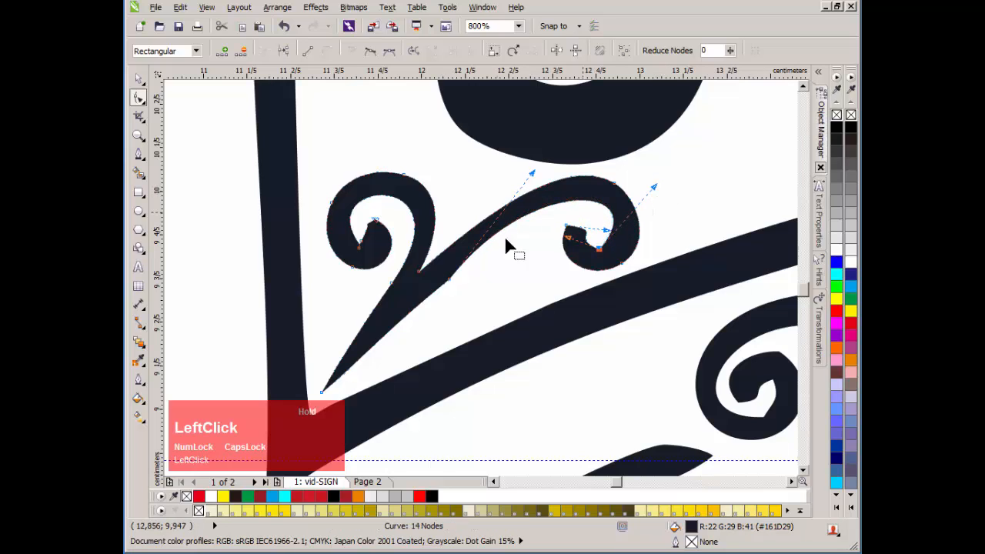
key("ctrl+z")
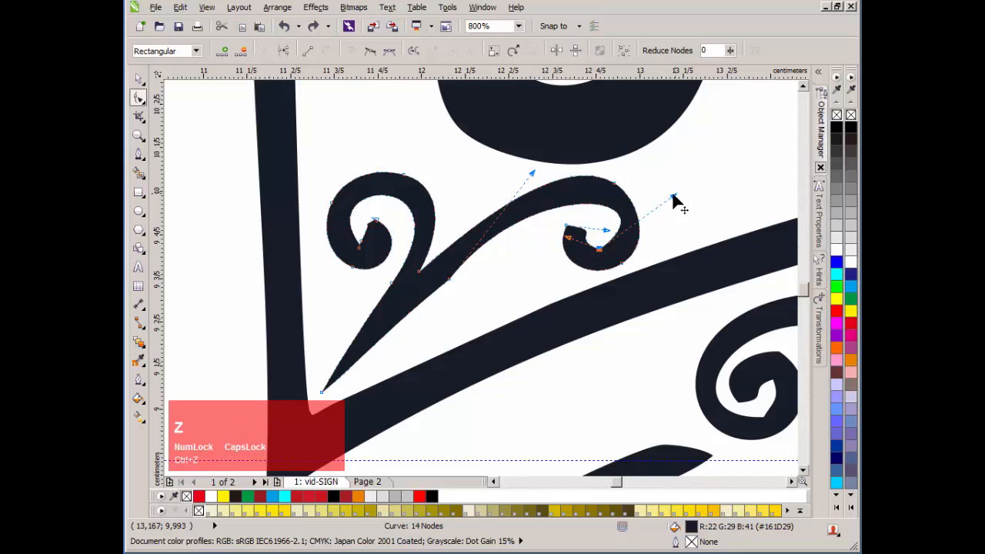
left_click_drag(674, 197, 666, 199)
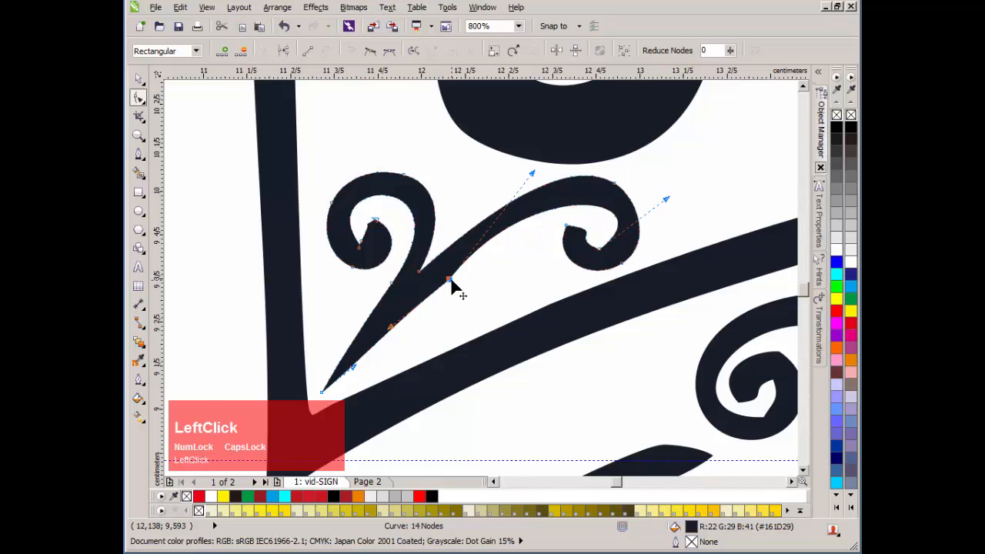
double_click(450, 280)
left_click_drag(536, 263, 510, 236)
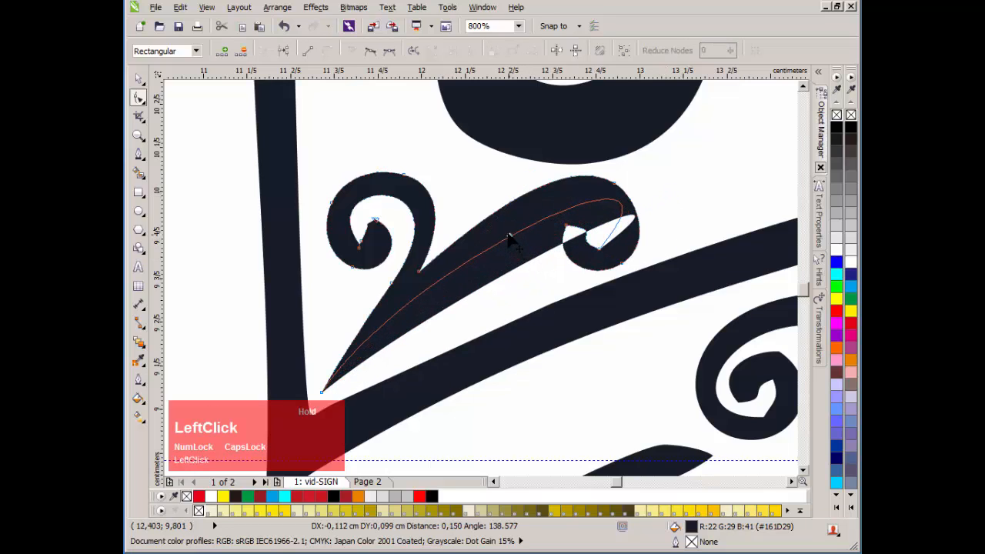
key("ctrl+z")
key("ctrl+z")
Step: Add a node on the right-hand curl's inner edge, move it outward and adjust its handles to round the opening
left_click(595, 238)
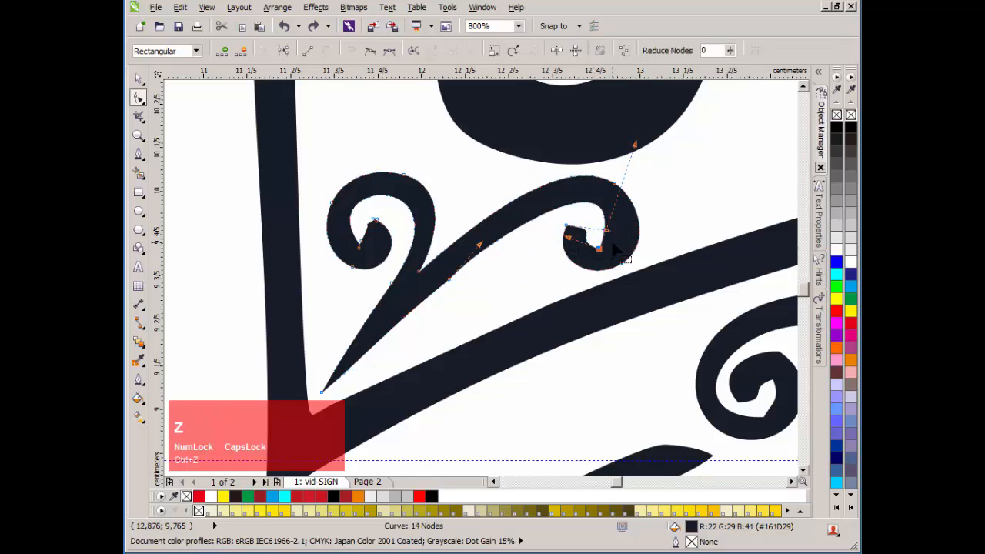
scroll(613, 247, "up", 1)
left_click(468, 237)
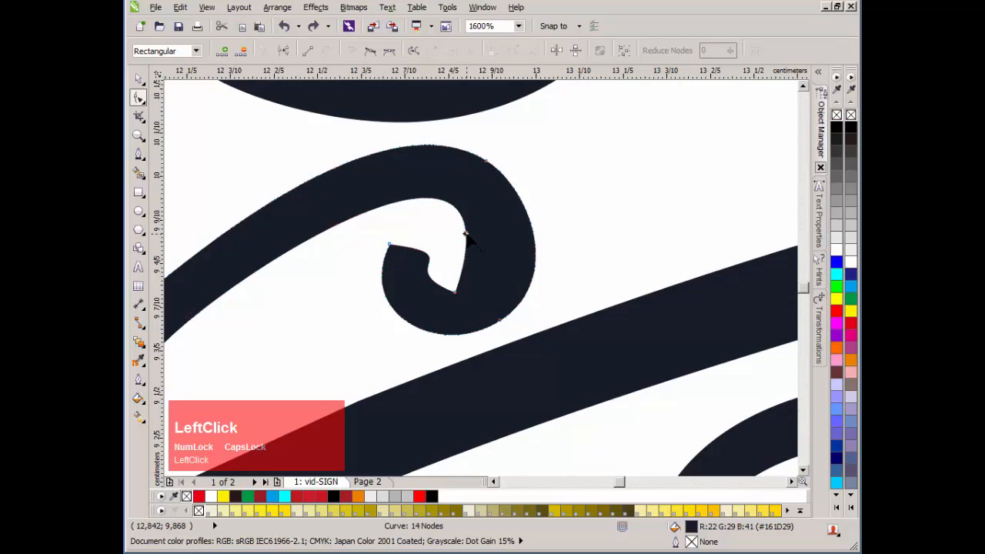
left_click_drag(466, 237, 483, 293)
left_click(463, 267)
left_click(495, 242)
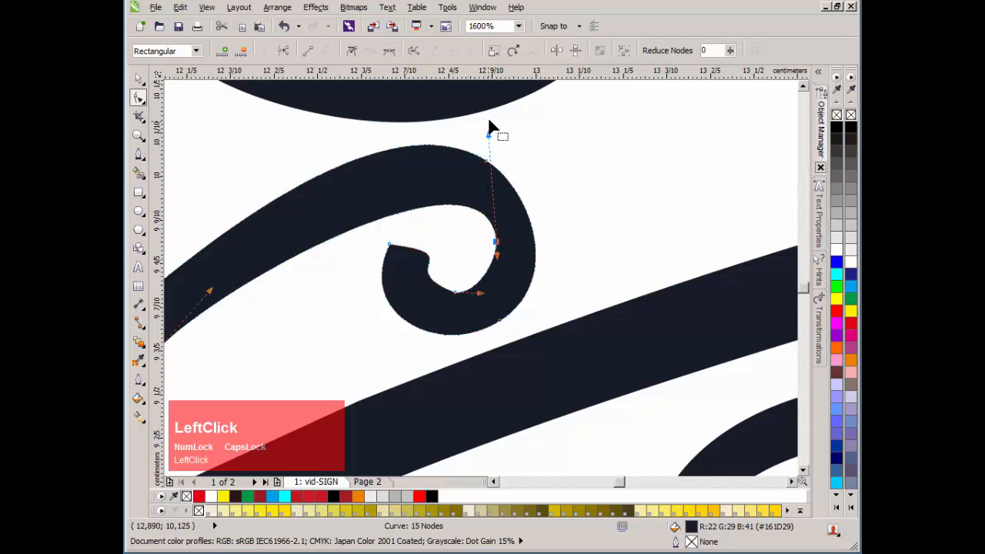
left_click(495, 242)
left_click(478, 134)
left_click(495, 242)
left_click_drag(486, 135, 465, 102)
Step: Reshape the curl's blunt inner end into a pointed tip with a smooth concave inner edge, and deselect the flourish
scroll(416, 252, "up", 1)
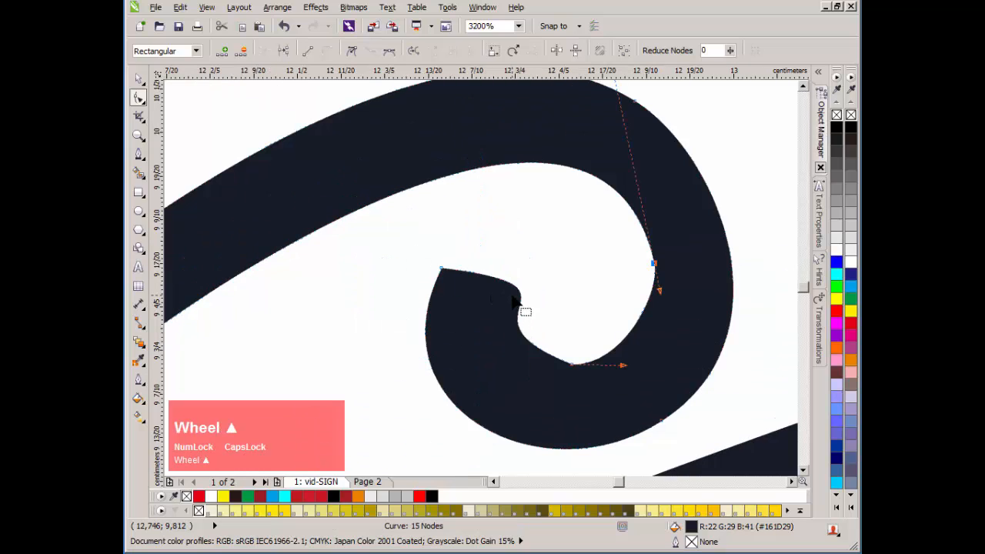
left_click_drag(413, 253, 446, 272)
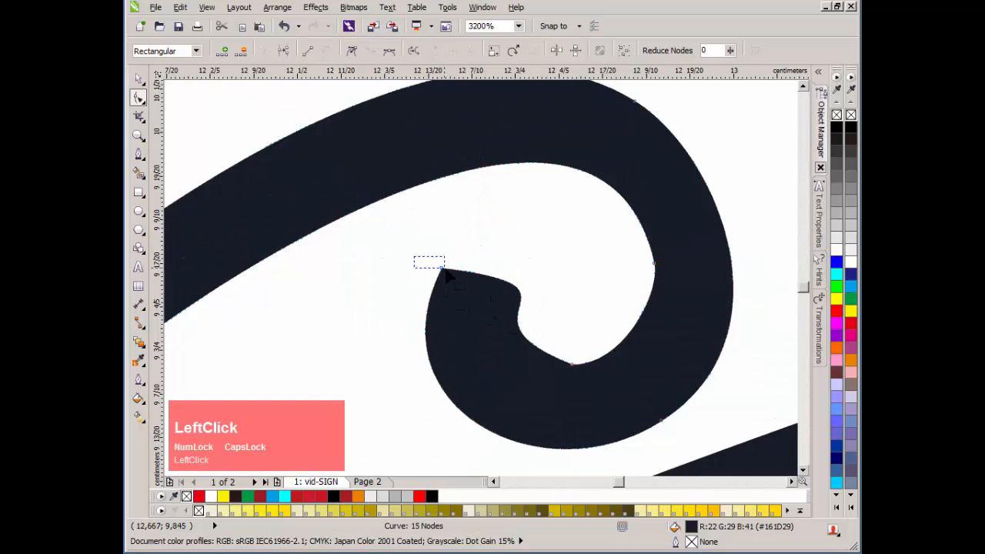
left_click_drag(605, 289, 547, 369)
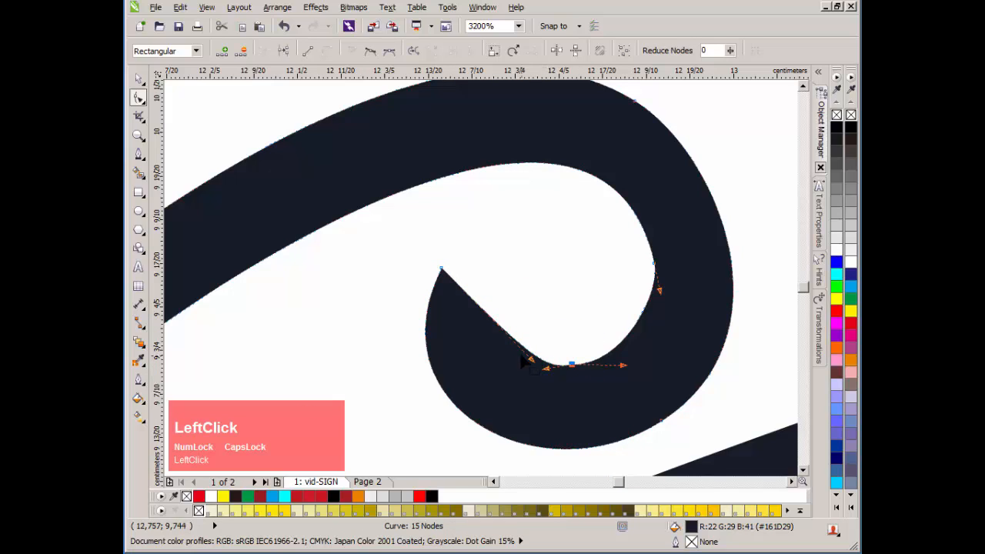
left_click_drag(533, 361, 483, 360)
key("space")
left_click(522, 312)
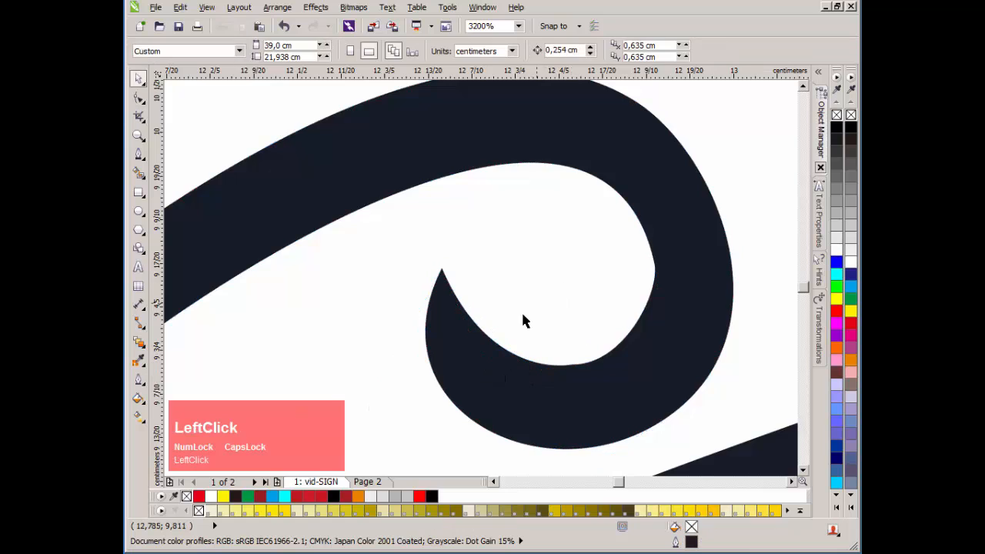
Step: Compare the traced banner with the reference sketch and examine the dashed lines filling its side ribbons
scroll(521, 312, "down", 3)
scroll(483, 284, "down", 2)
left_click(359, 211)
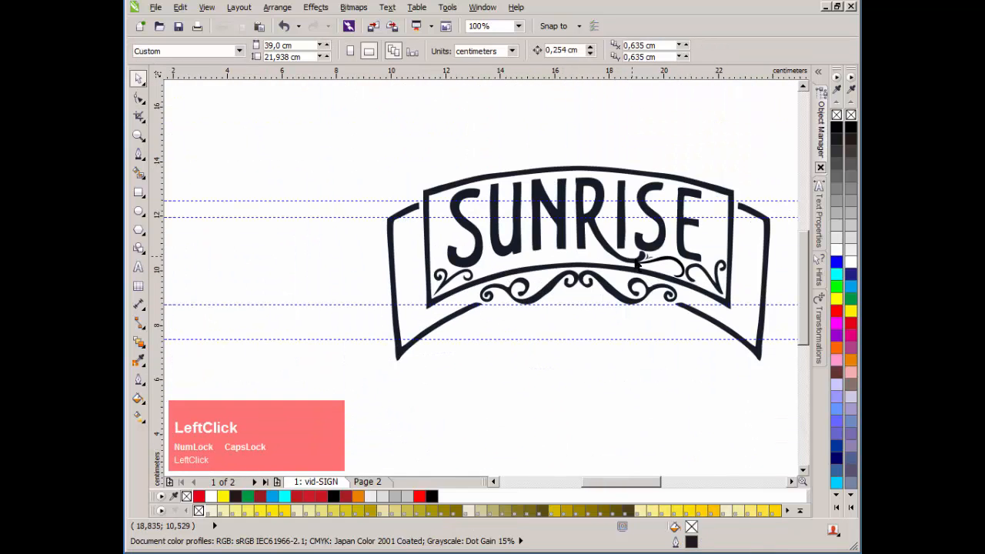
scroll(488, 288, "down", 2)
scroll(489, 290, "up", 2)
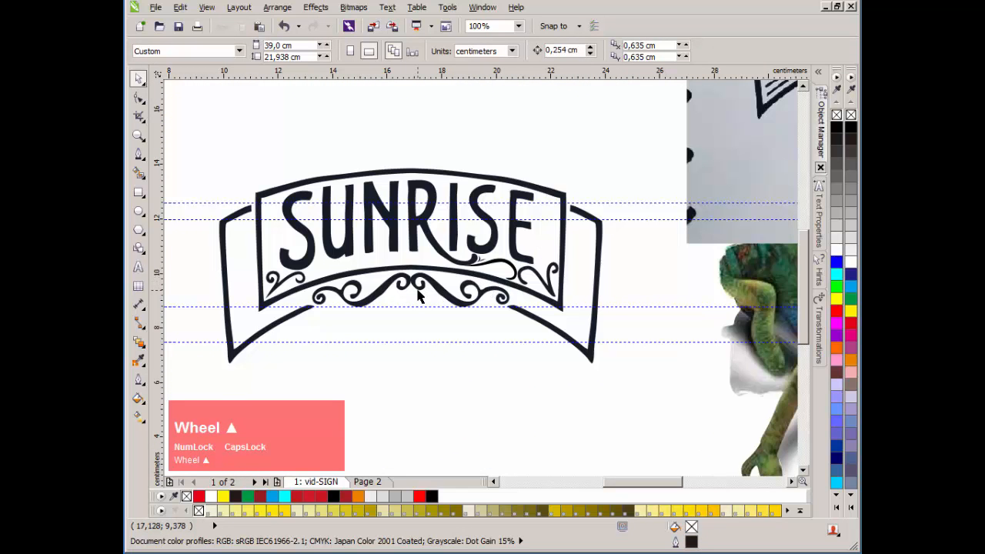
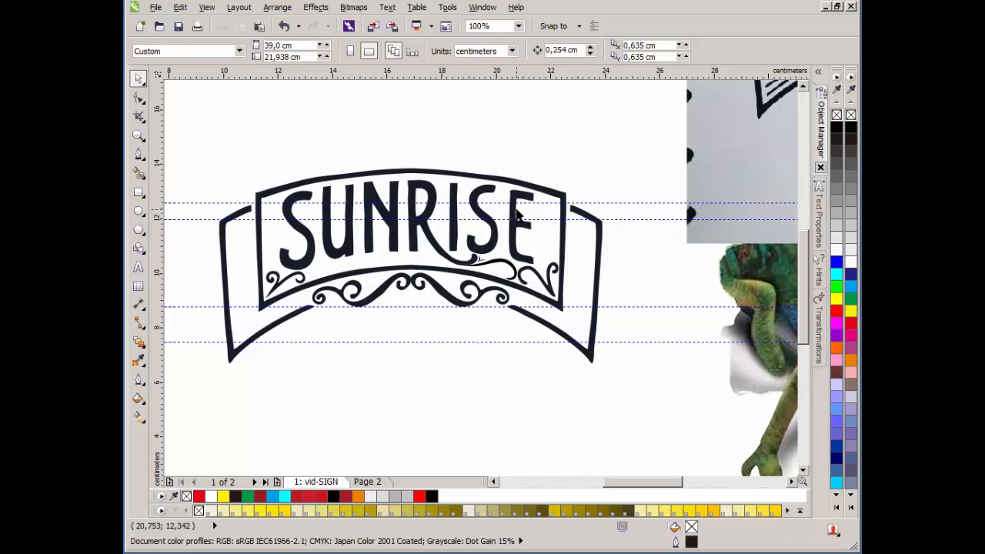
scroll(533, 283, "down", 2)
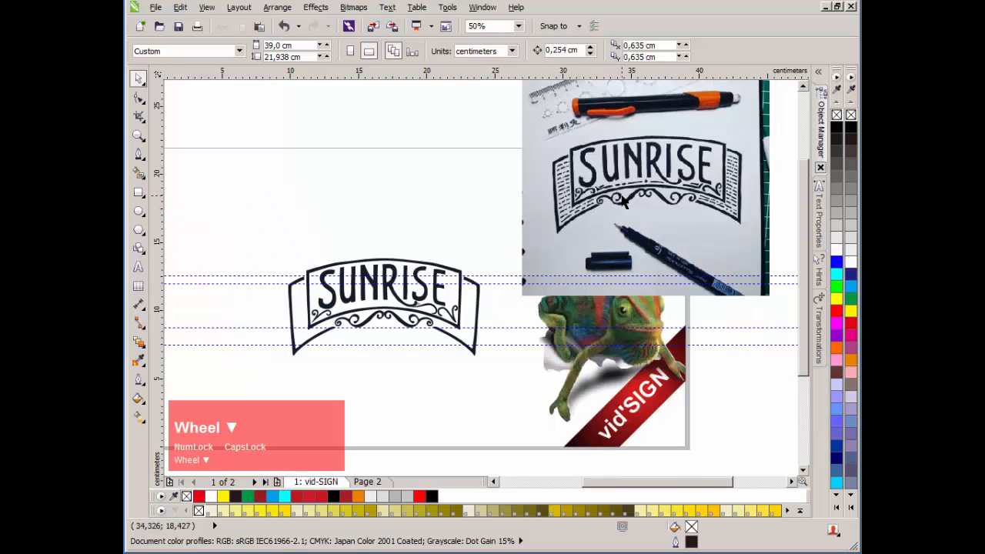
scroll(624, 200, "up", 4)
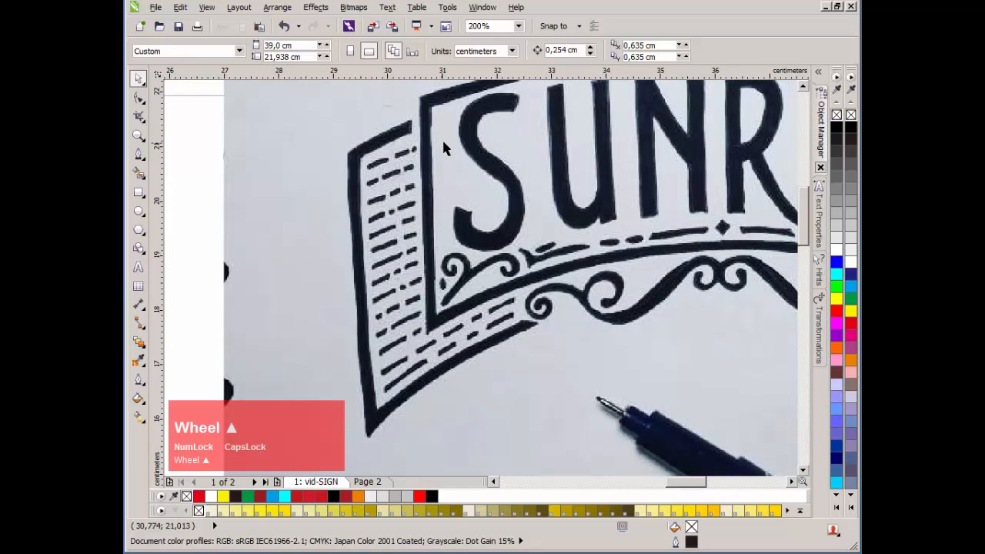
scroll(443, 146, "down", 1)
scroll(480, 283, "up", 1)
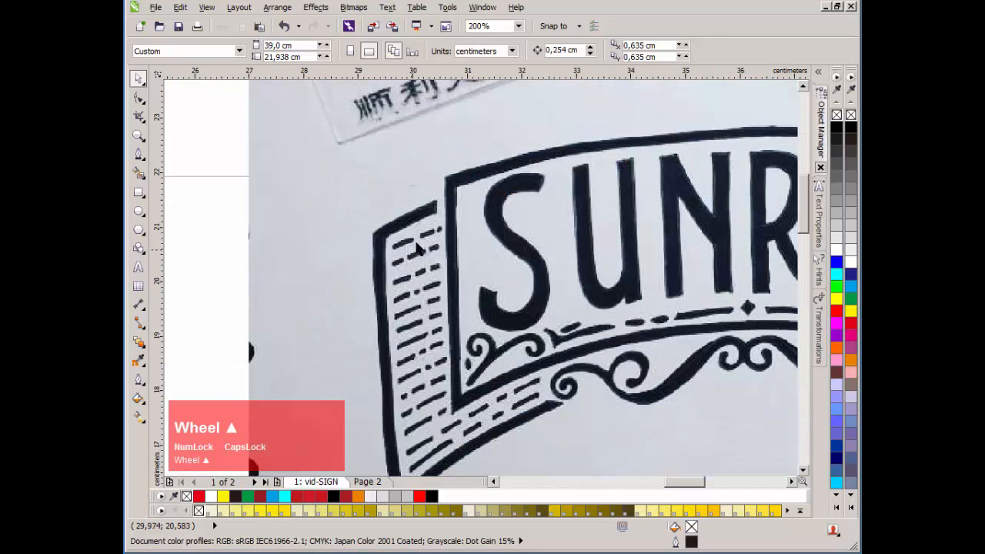
scroll(422, 276, "down", 3)
scroll(485, 285, "up", 2)
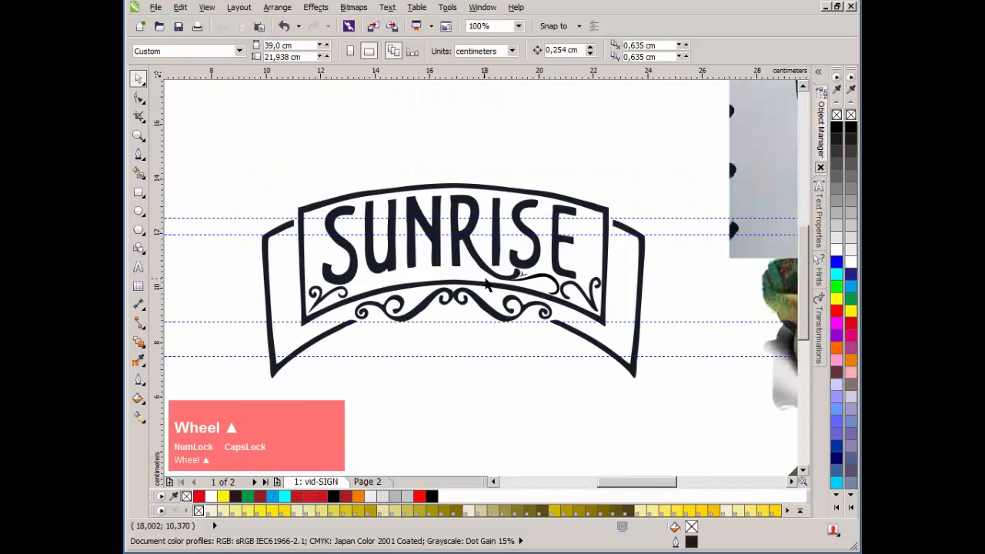
Step: Draw a straight horizontal line between the ribbon's lower ends, convert it to a curve and bend it upward into an arch
left_click(138, 153)
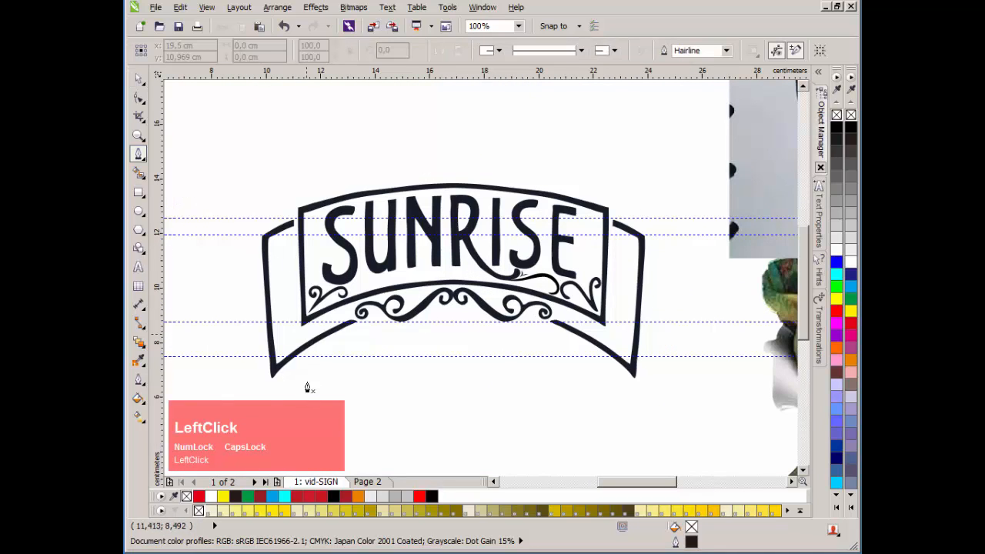
left_click(279, 355)
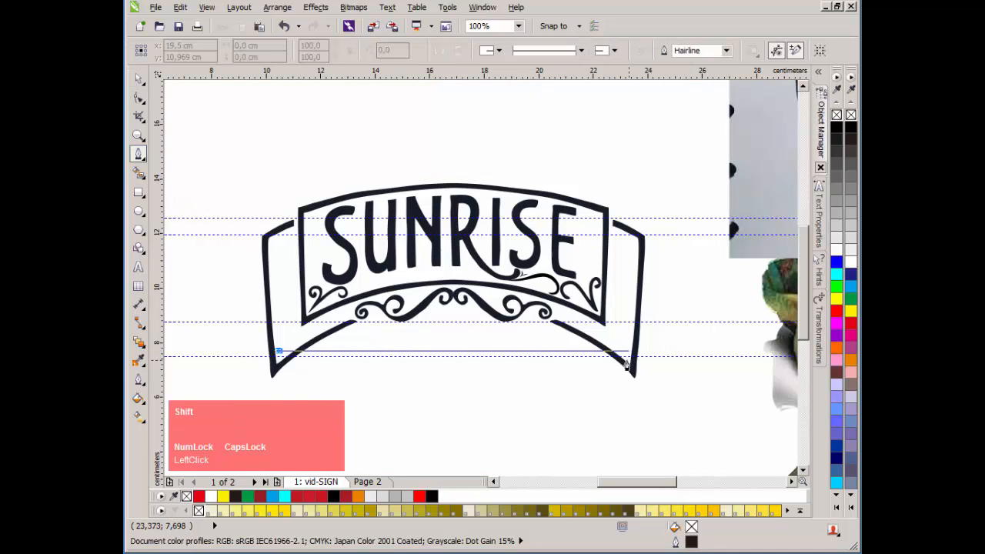
left_click(624, 354)
key("space")
double_click(450, 353)
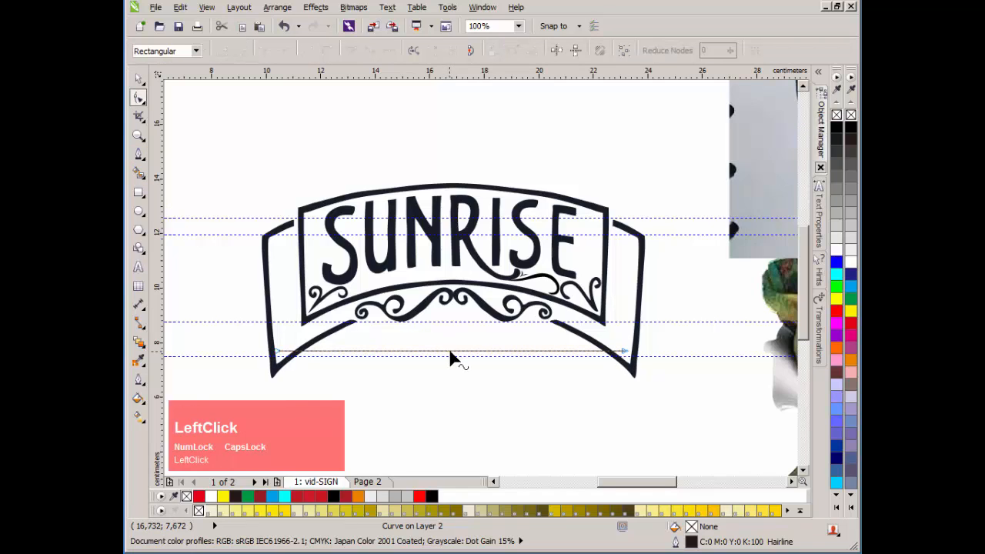
left_click(326, 53)
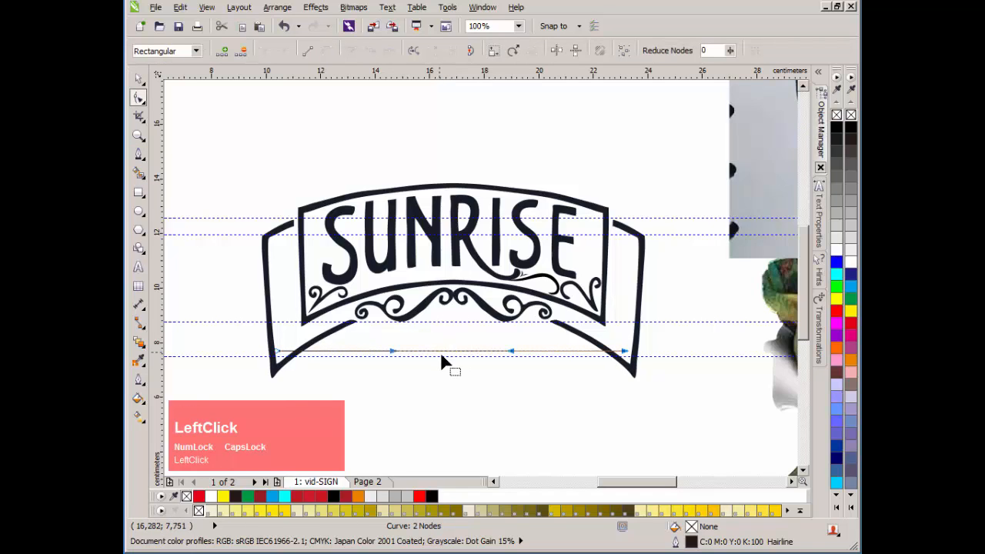
left_click_drag(451, 352, 473, 185)
Step: Duplicate the arch up to the ribbon's upper ends and reshape the copy into a flatter arc about 13.07 cm wide and 1.64 cm high
key("space")
right_click(473, 184, "shift")
double_click(460, 185)
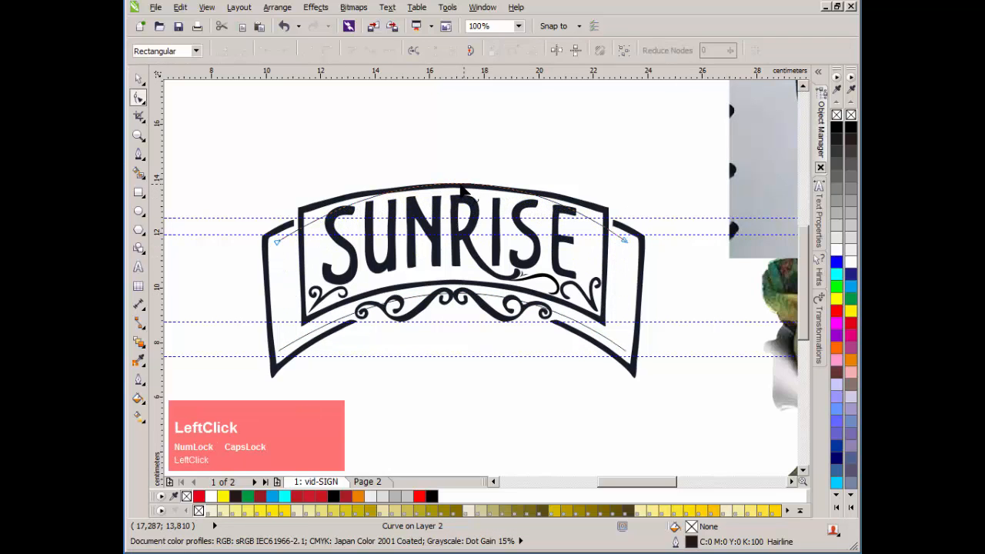
left_click(625, 240)
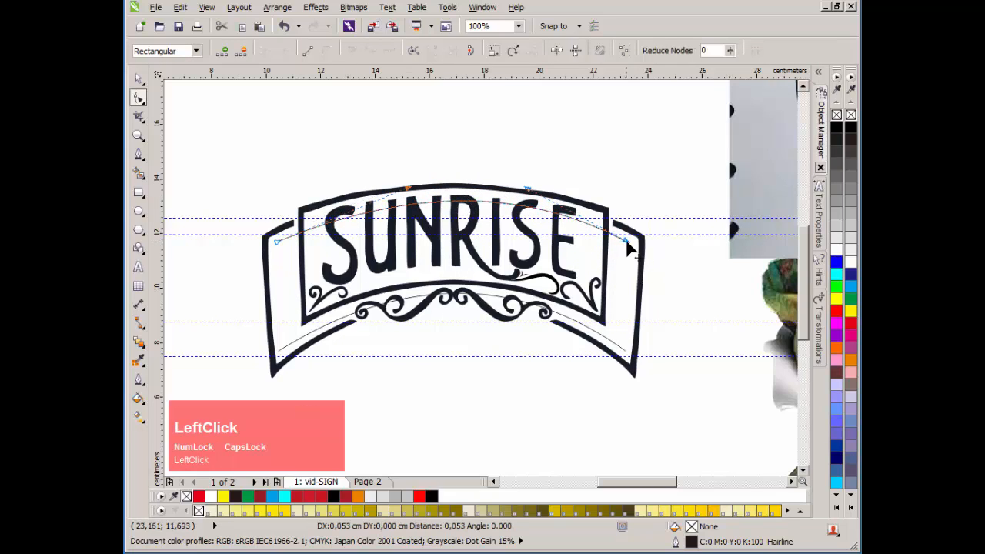
left_click_drag(627, 240, 631, 241)
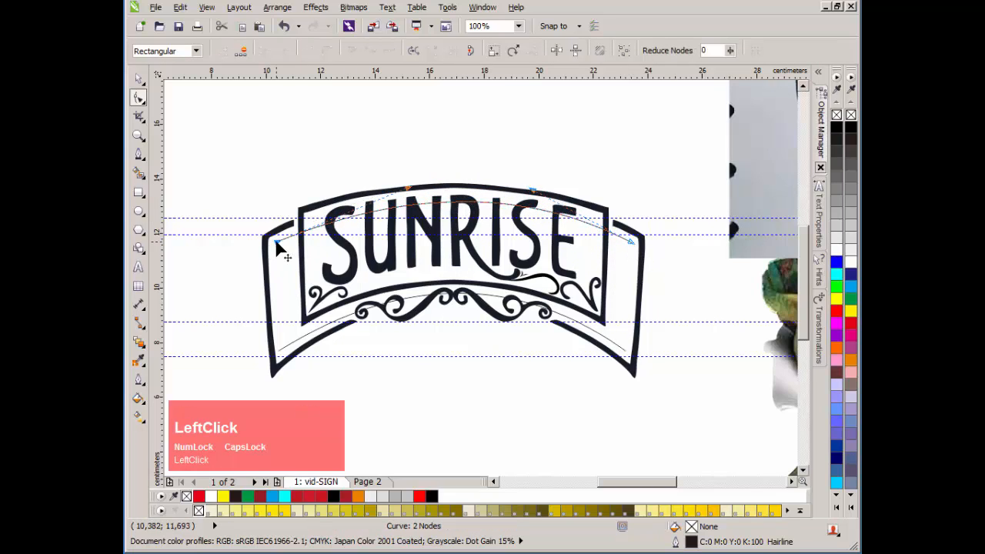
left_click_drag(278, 248, 274, 241)
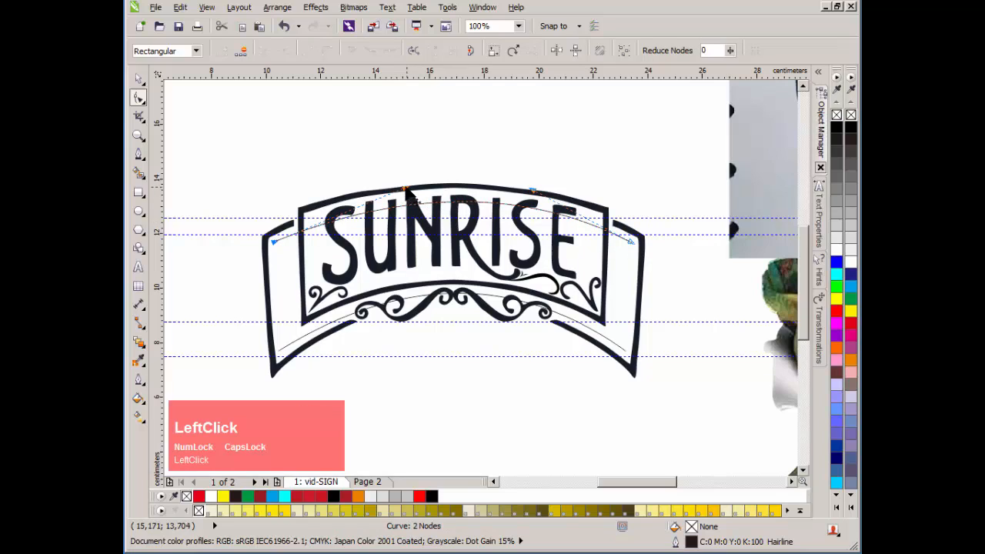
left_click_drag(404, 187, 404, 182)
left_click_drag(528, 195, 535, 198)
key("space")
scroll(483, 302, "down", 1)
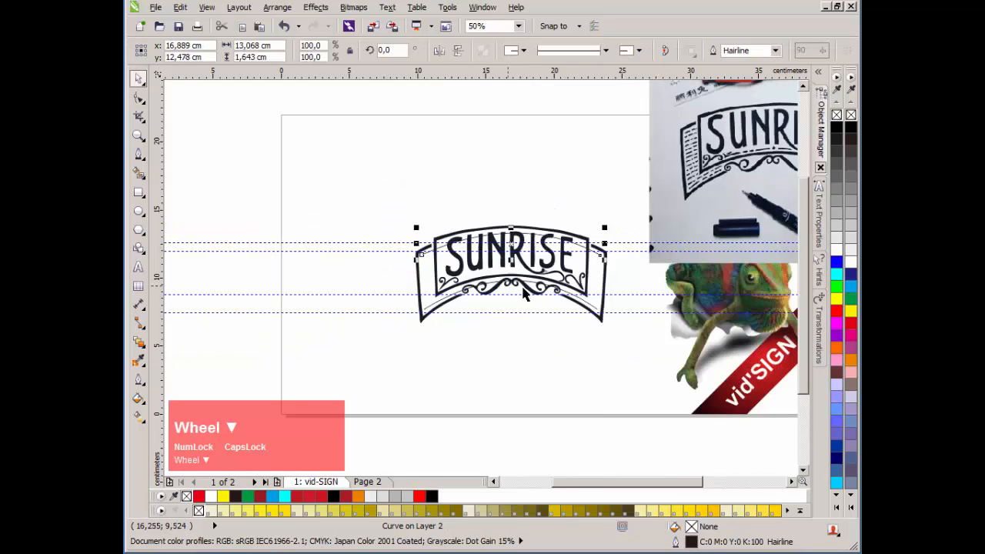
Step: Set the upper arc's outline width to 3 pt with the Outline Pen
scroll(485, 286, "up", 2)
scroll(616, 121, "down", 2)
scroll(461, 278, "up", 2)
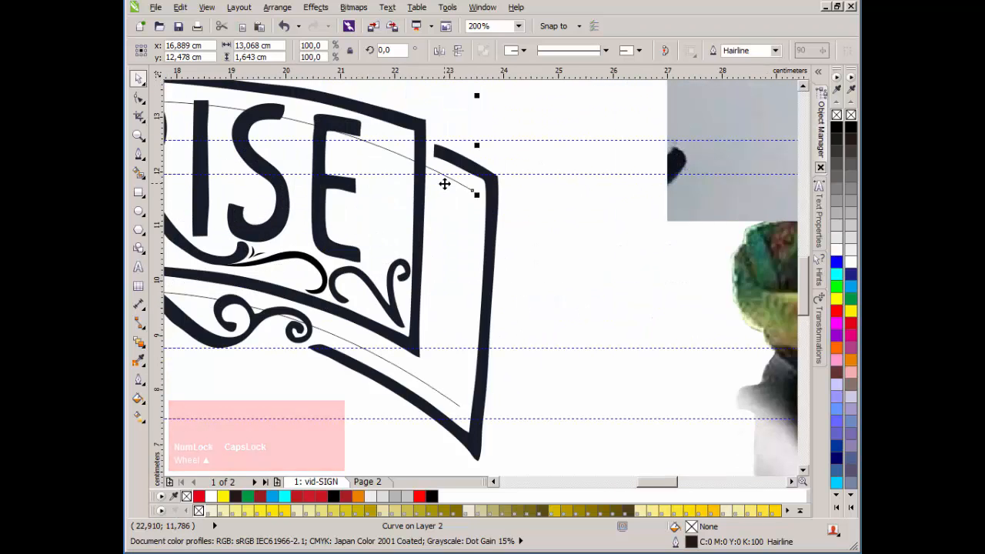
left_click(139, 377)
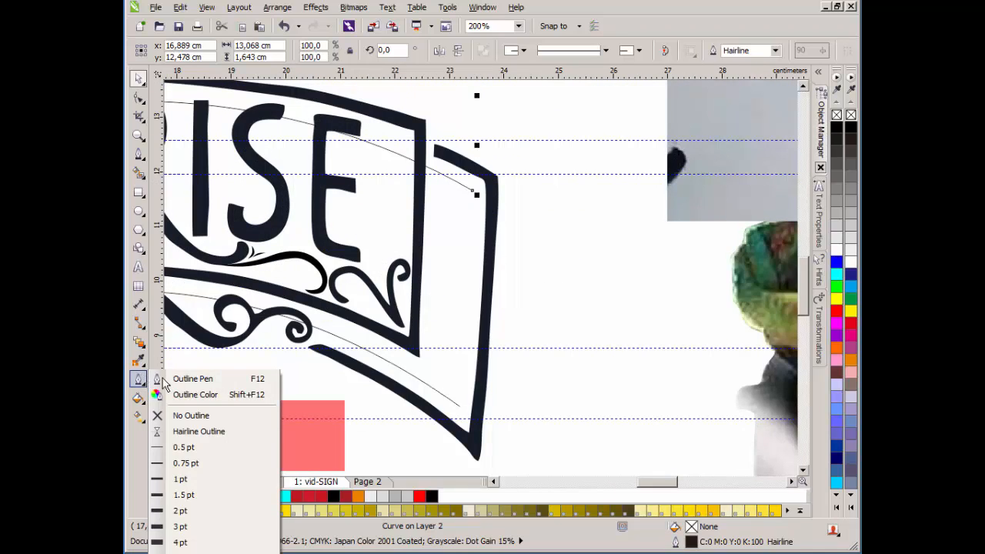
left_click(165, 379)
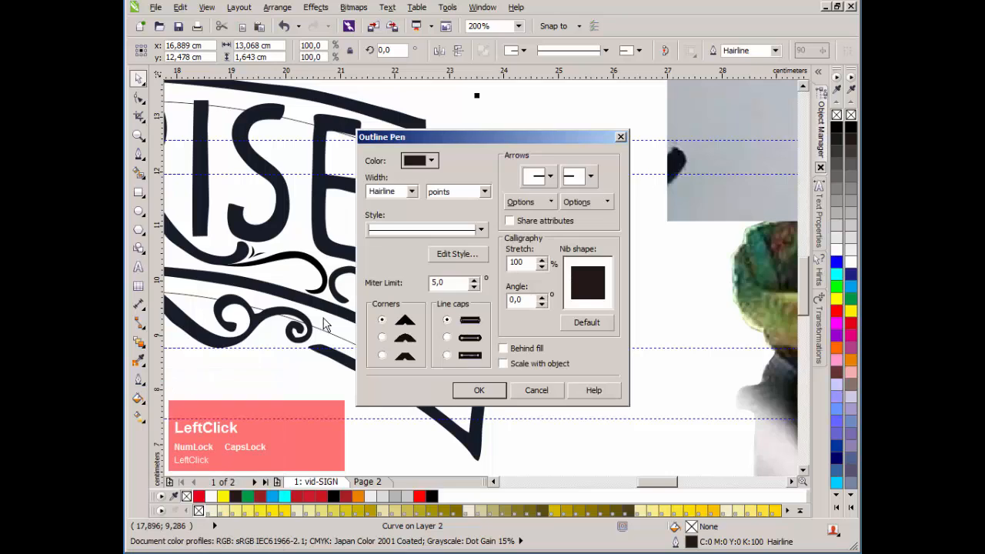
left_click(413, 194)
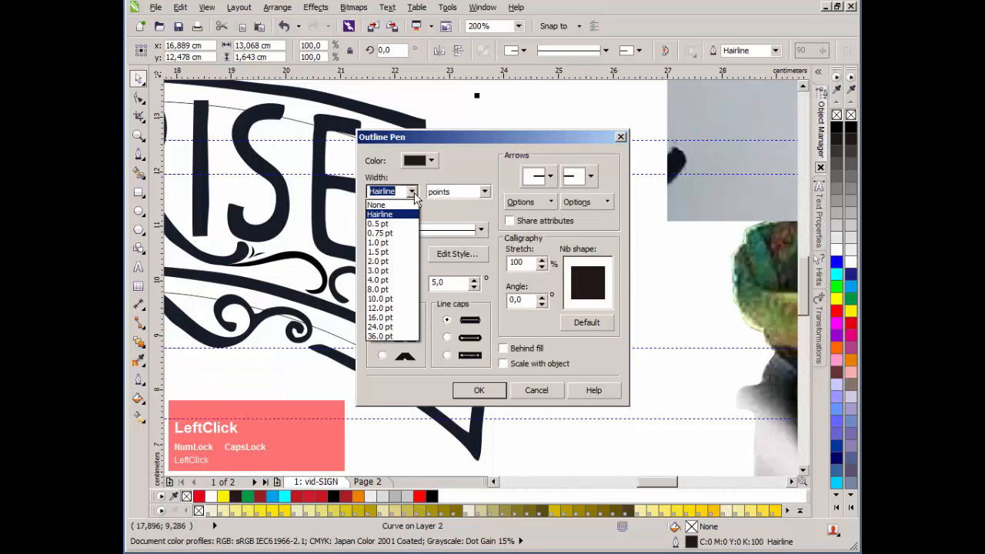
left_click(400, 270)
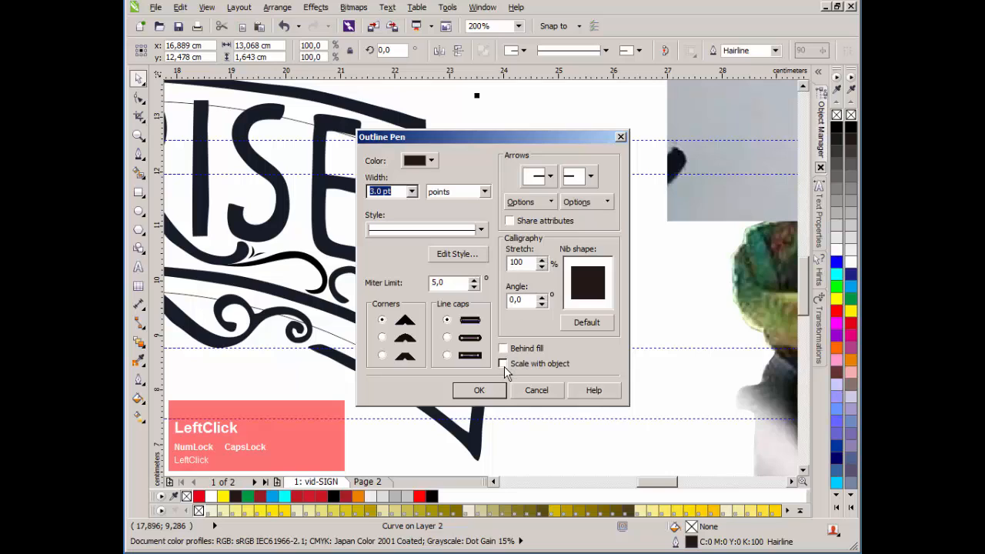
left_click(497, 389)
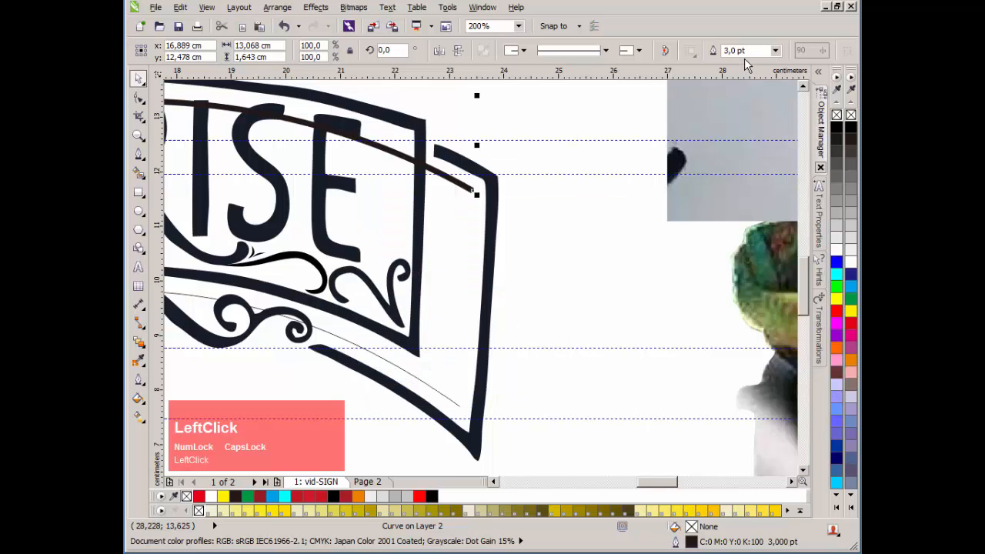
Step: Thicken the upper arc's outline through 4 pt to a custom width of 5 pt
left_click(775, 50)
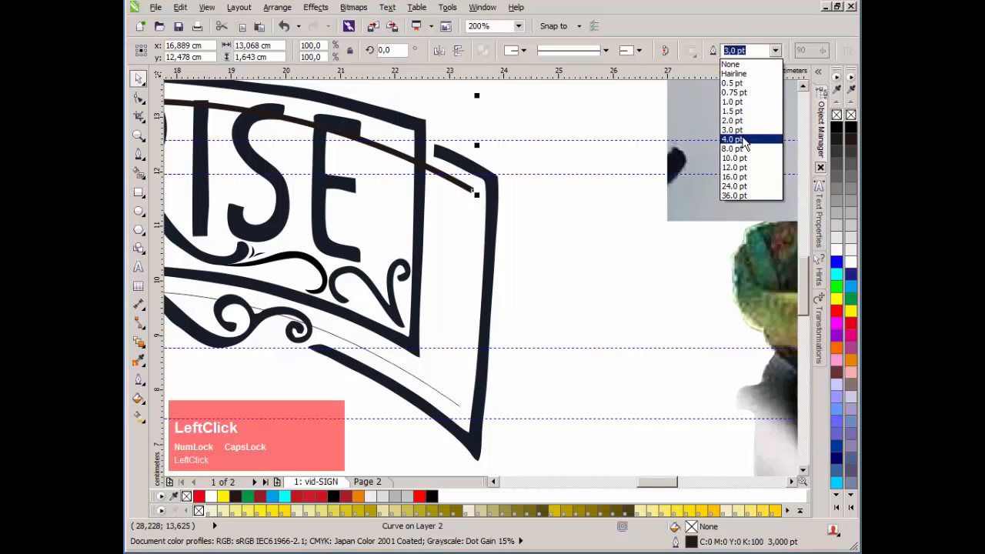
left_click(735, 140)
left_click(774, 50)
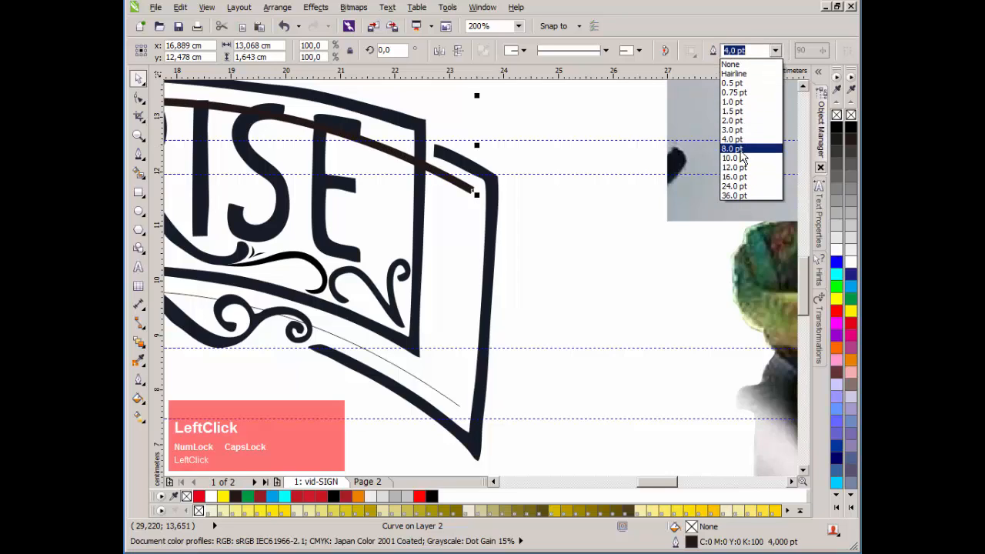
left_click(759, 50)
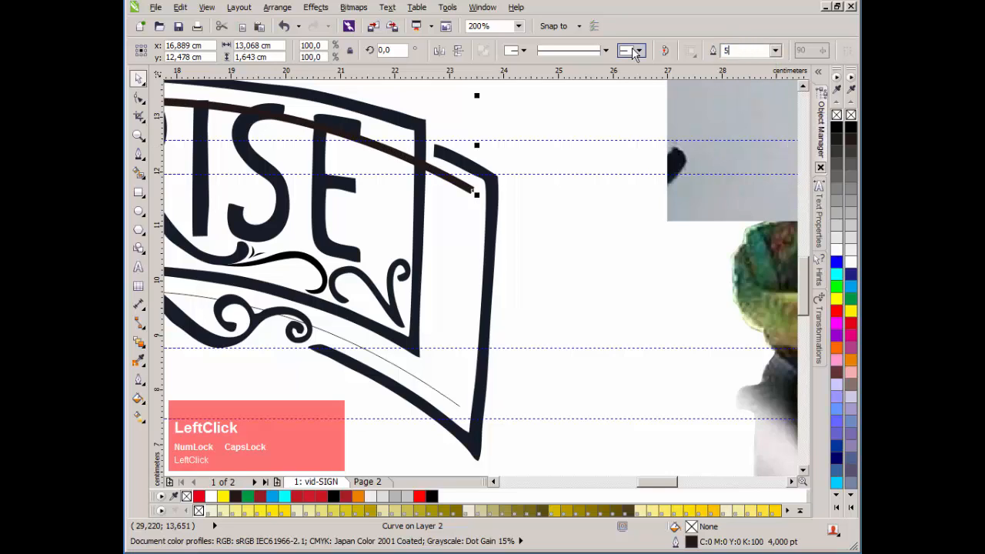
key("Return")
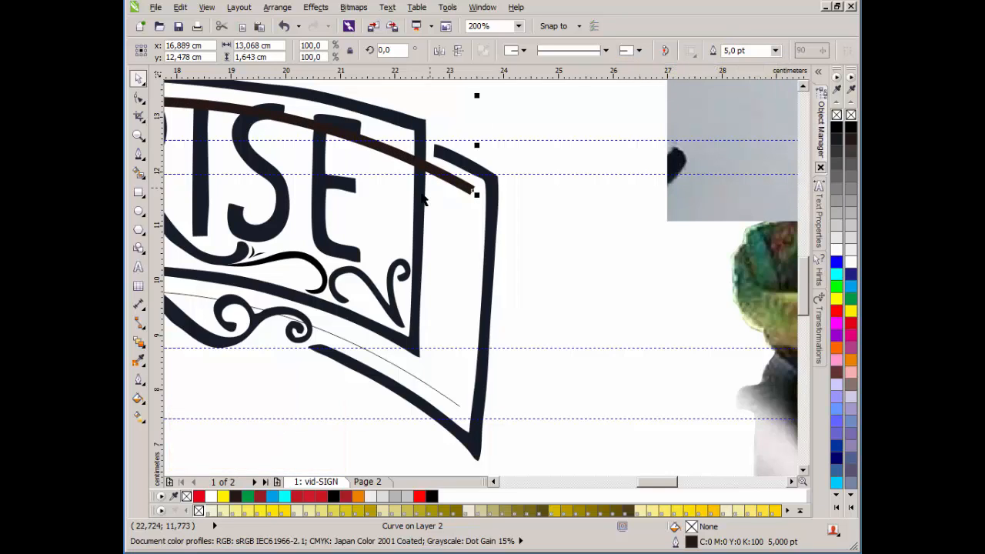
Step: Extend both ends of the upper arc closer to the ribbon's outer side edges, making it about 13.33 cm wide
scroll(598, 236, "up", 2)
scroll(599, 236, "up", 1)
double_click(593, 332)
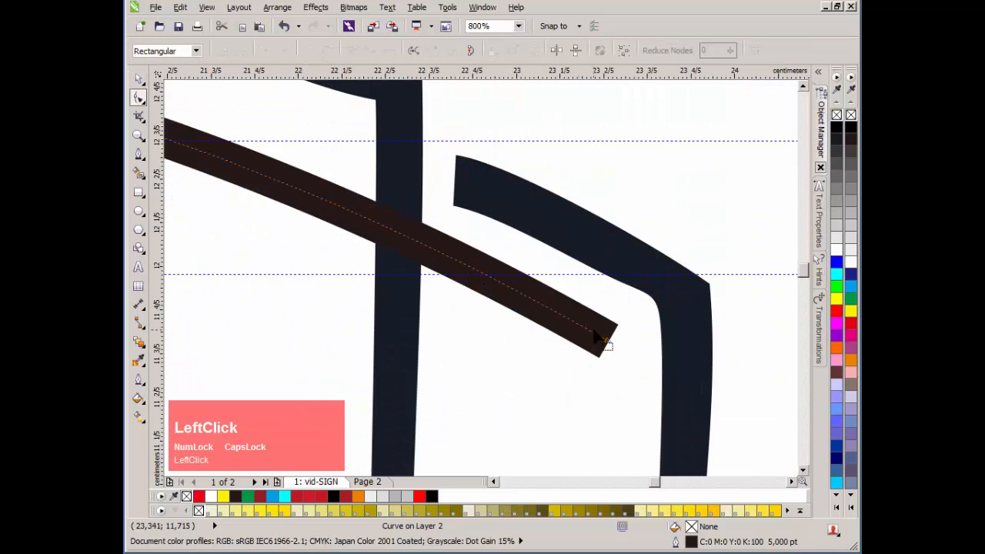
left_click_drag(609, 343, 634, 356)
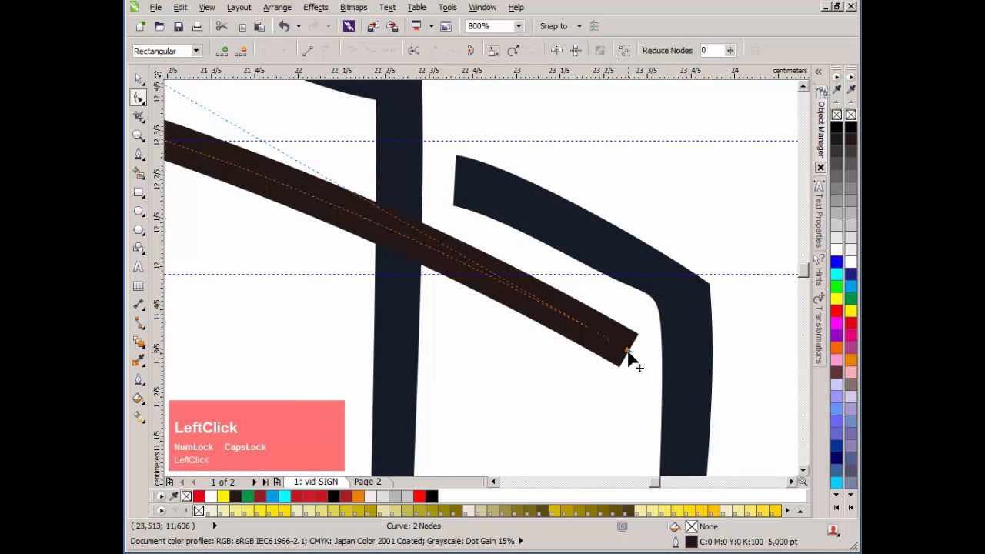
scroll(462, 283, "down", 3)
scroll(457, 280, "up", 2)
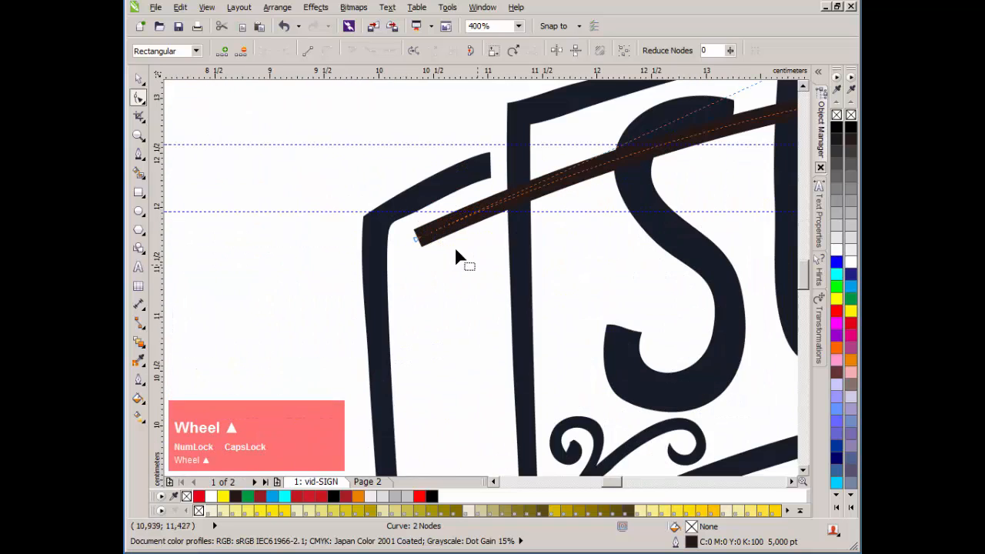
left_click_drag(418, 245, 405, 252)
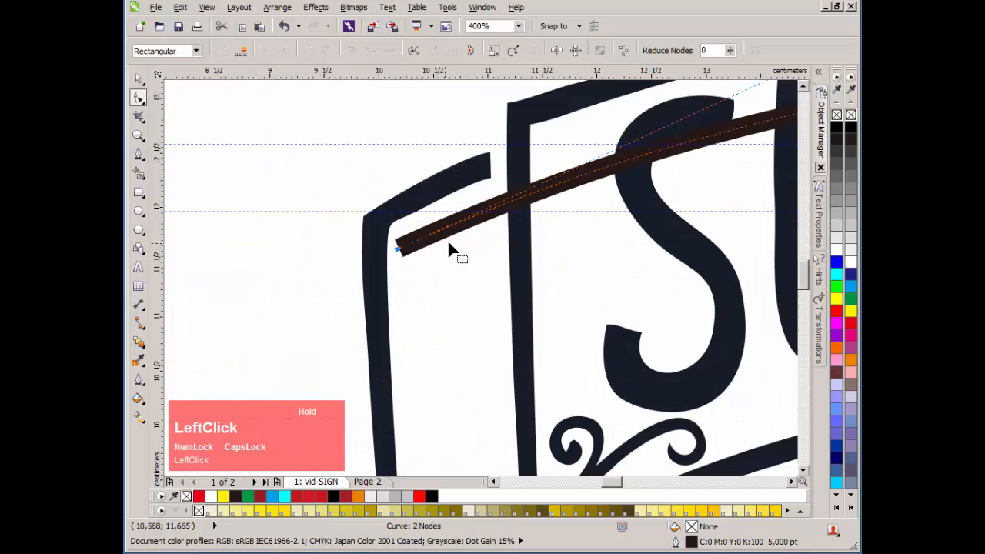
scroll(483, 278, "down", 3)
scroll(586, 293, "up", 2)
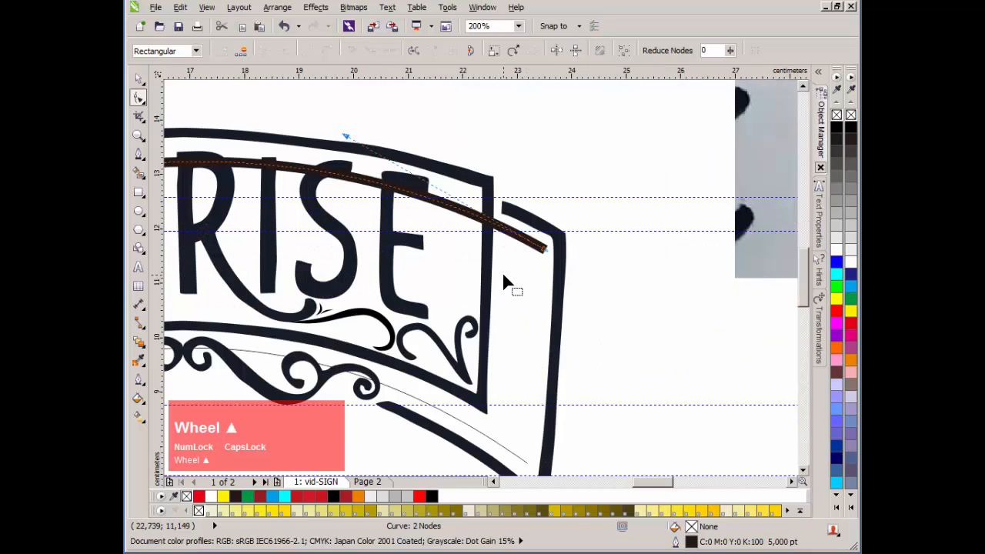
scroll(517, 269, "down", 1)
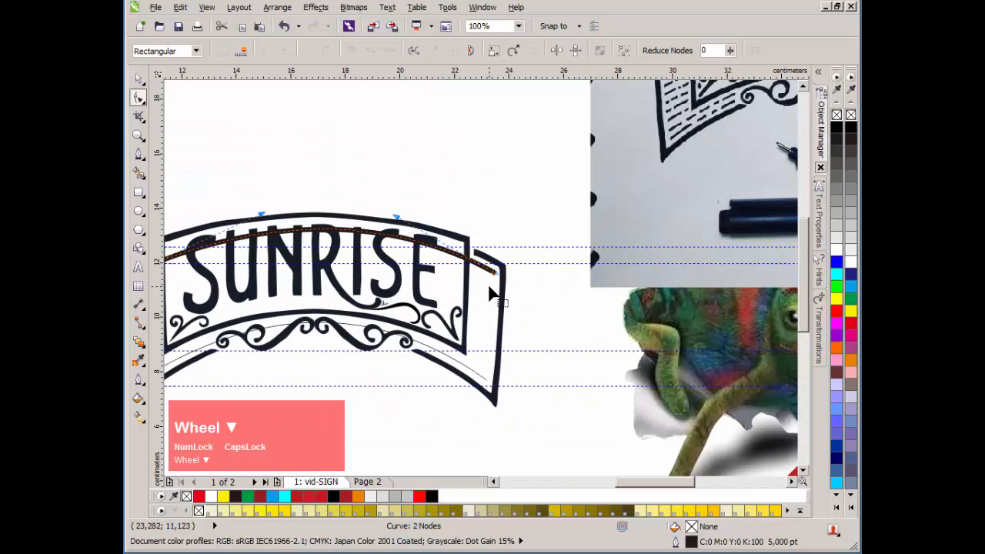
scroll(486, 281, "up", 2)
scroll(480, 275, "down", 2)
scroll(492, 277, "up", 1)
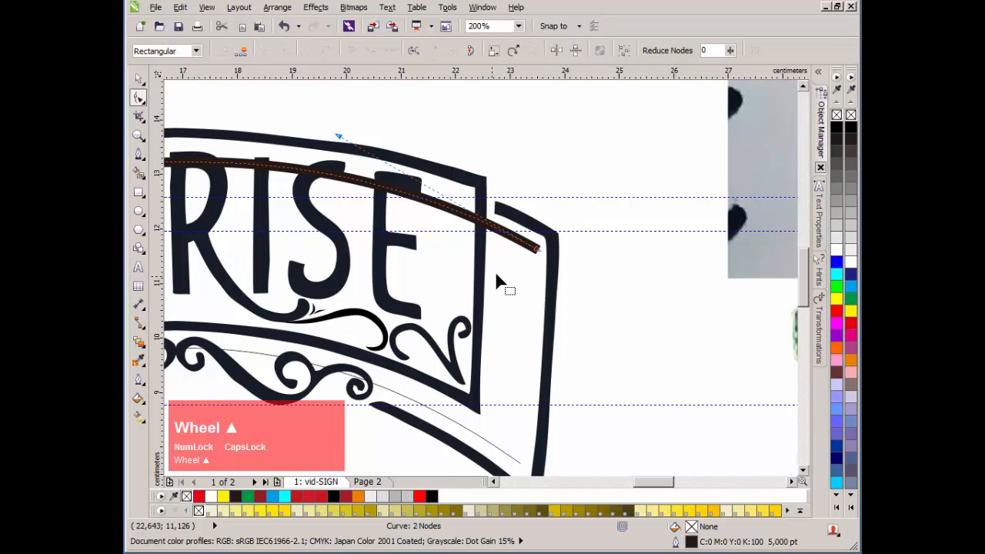
Step: Apply a preset style of short dashes with wide gaps to the upper arc's outline
key("space")
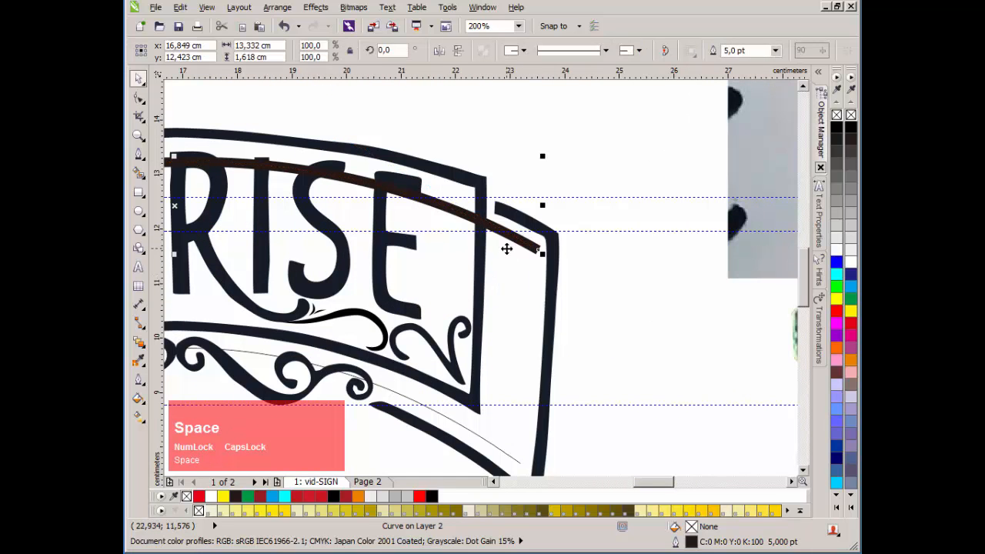
key("F12")
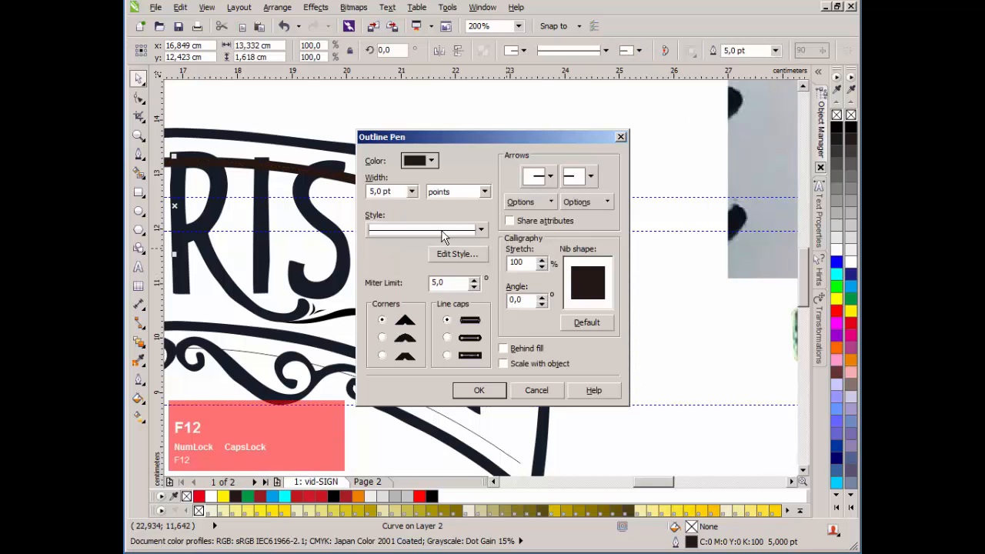
left_click(428, 230)
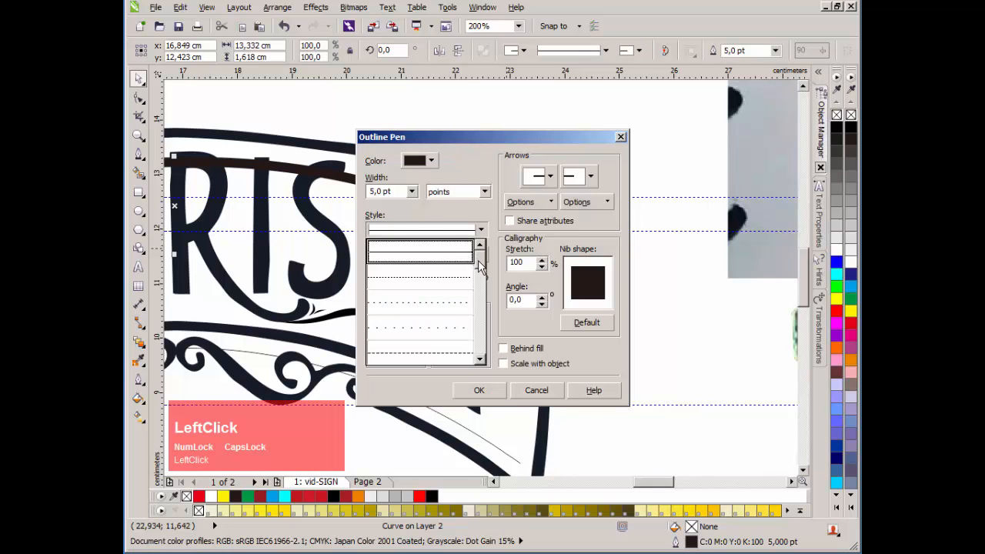
left_click_drag(480, 260, 480, 277)
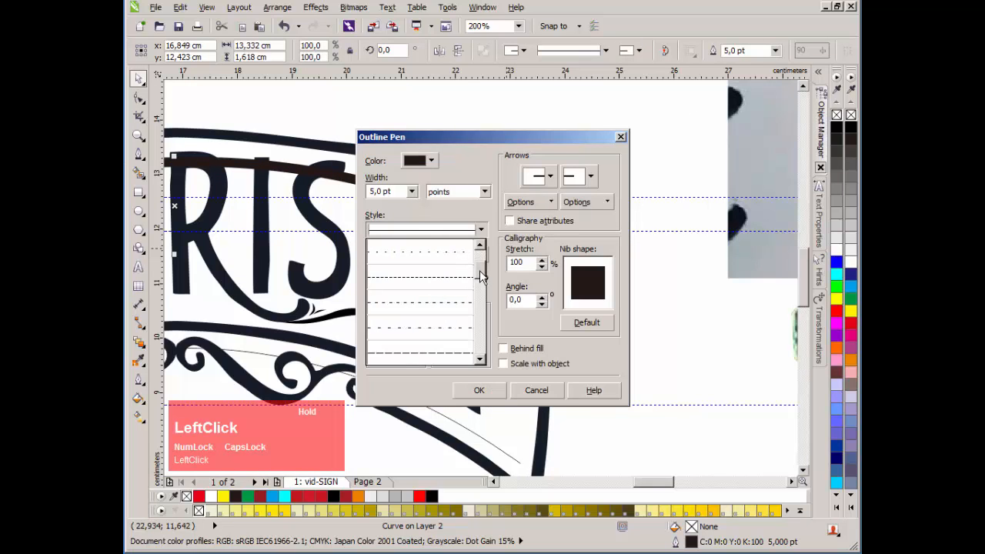
left_click(460, 327)
left_click(486, 389)
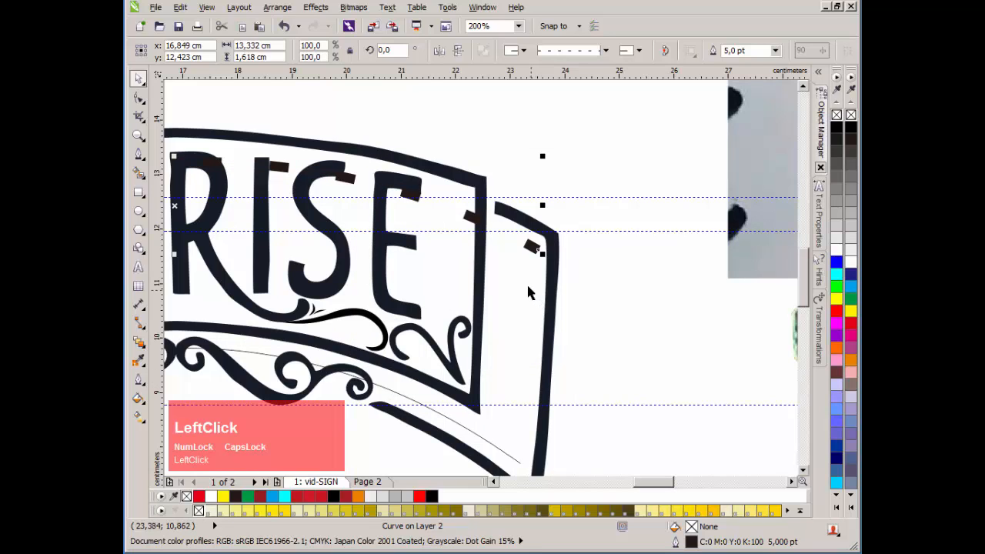
Step: Edit the arc's line style to a repeat of two filled dots and one space, replacing the preset pattern
left_click(604, 50)
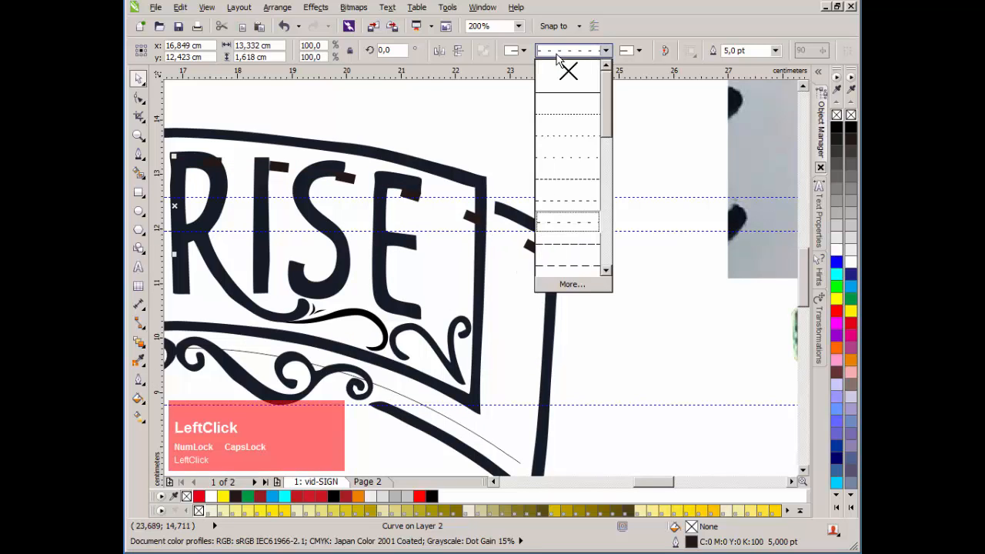
left_click(570, 285)
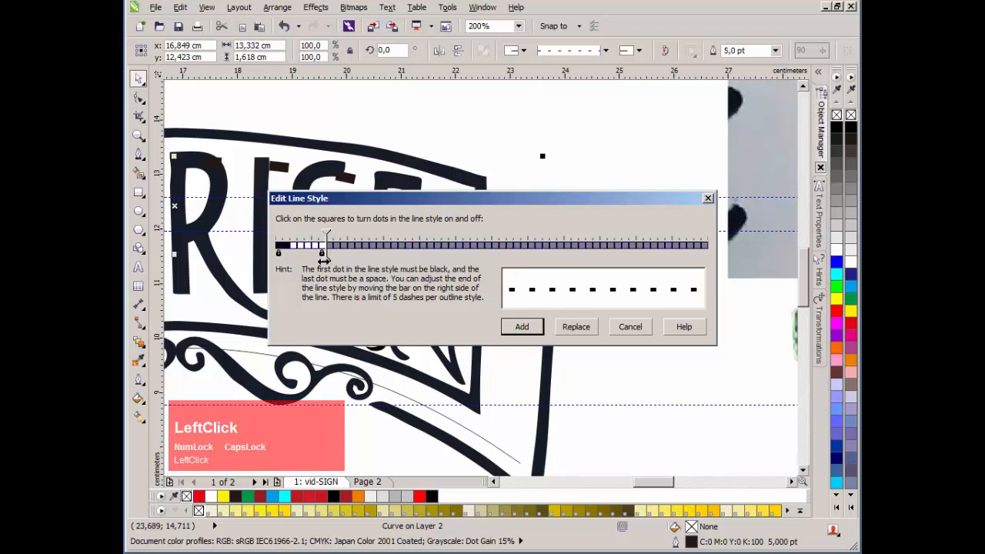
left_click_drag(324, 258, 341, 260)
left_click_drag(315, 257, 295, 263)
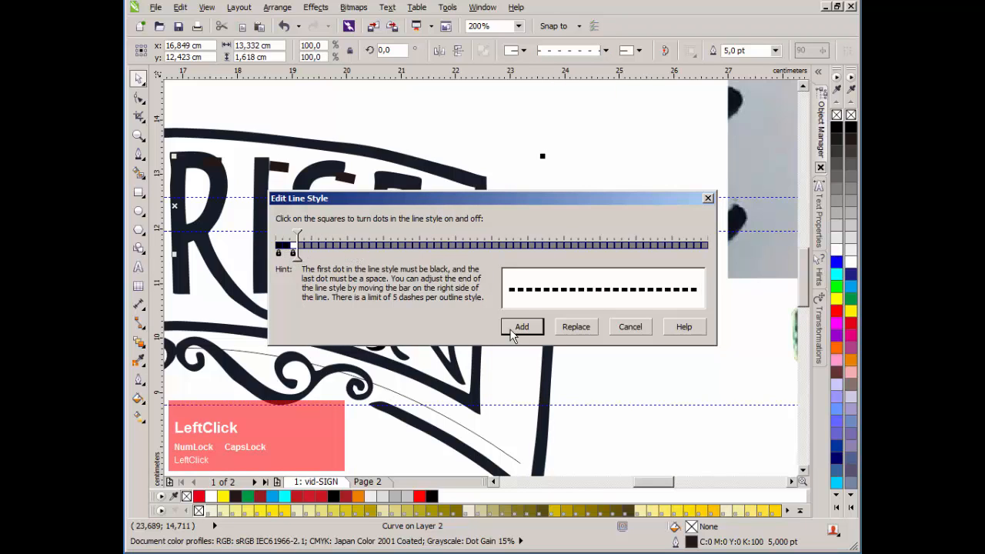
left_click_drag(530, 204, 559, 44)
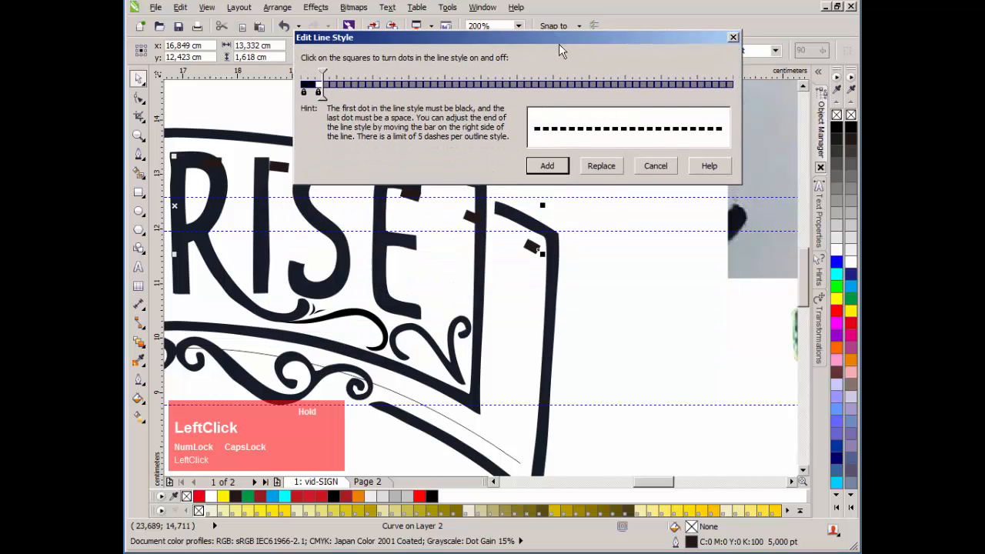
left_click(604, 166)
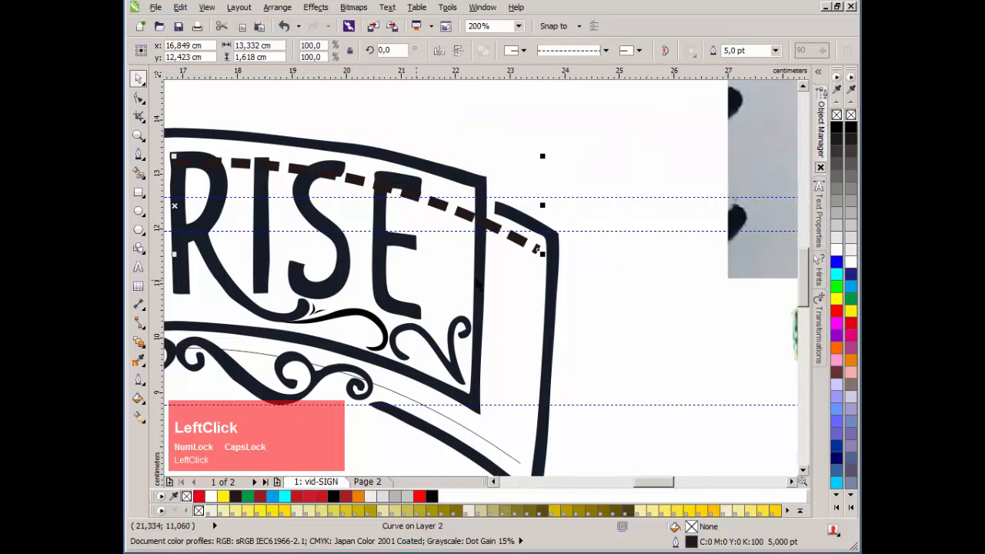
Step: Give the dashed upper arc round line caps with the Outline Pen
scroll(477, 283, "up", 3)
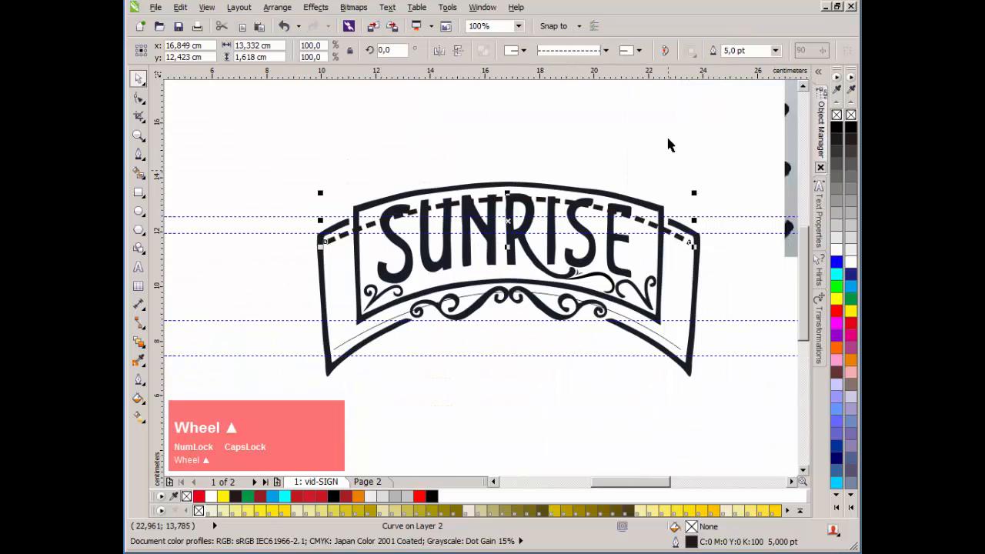
key("F12")
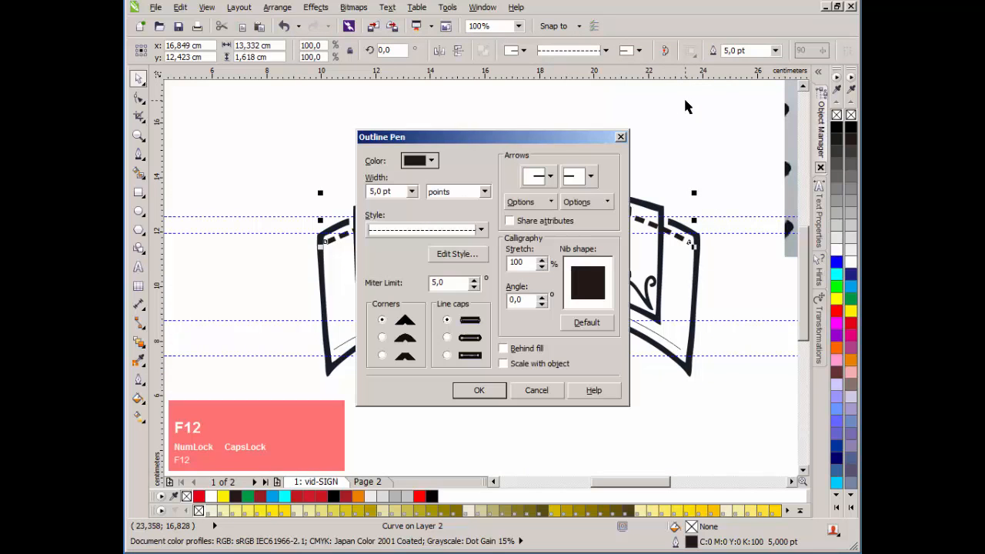
left_click(447, 337)
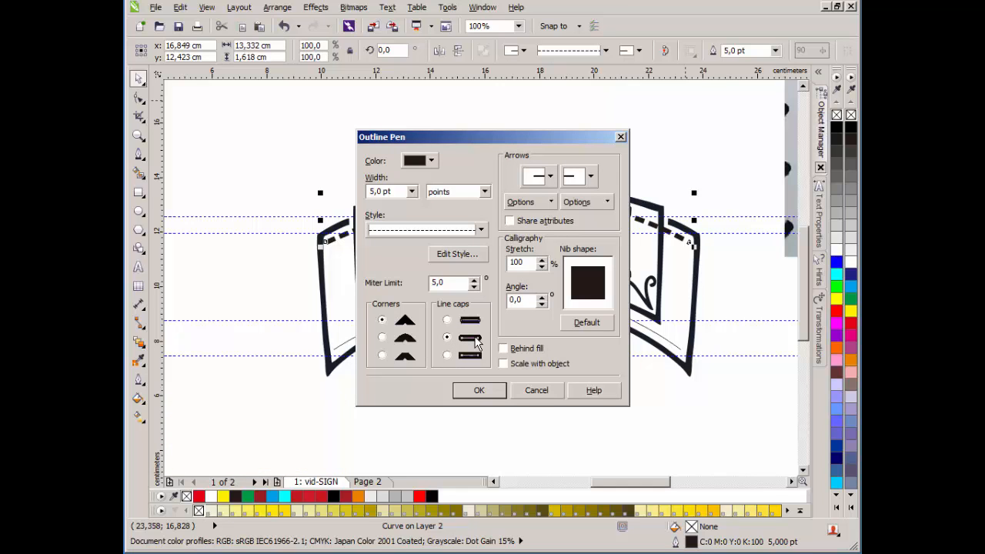
left_click(478, 390)
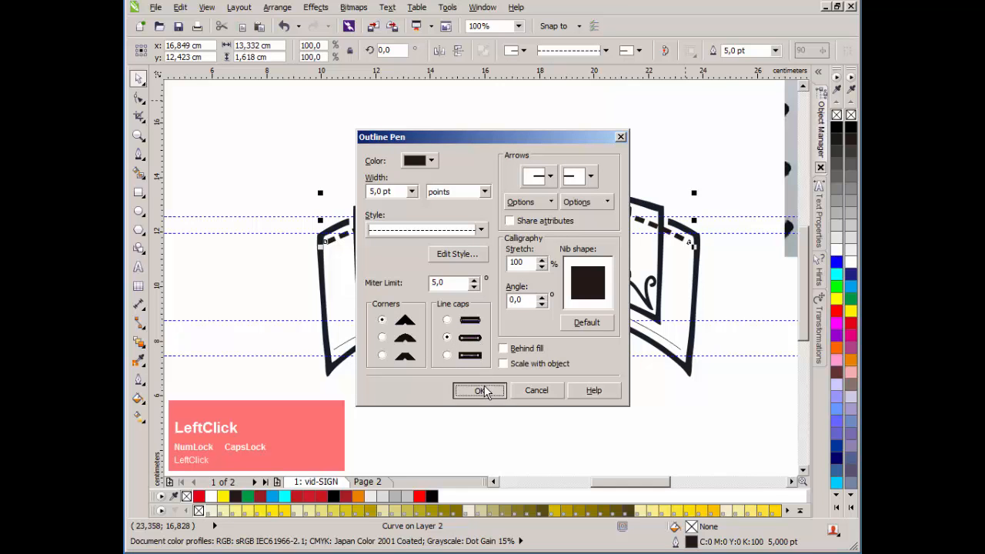
Step: Shorten the arc's line style to one filled dot and one space, replace the existing pattern, and deselect the arc
scroll(481, 279, "up", 5)
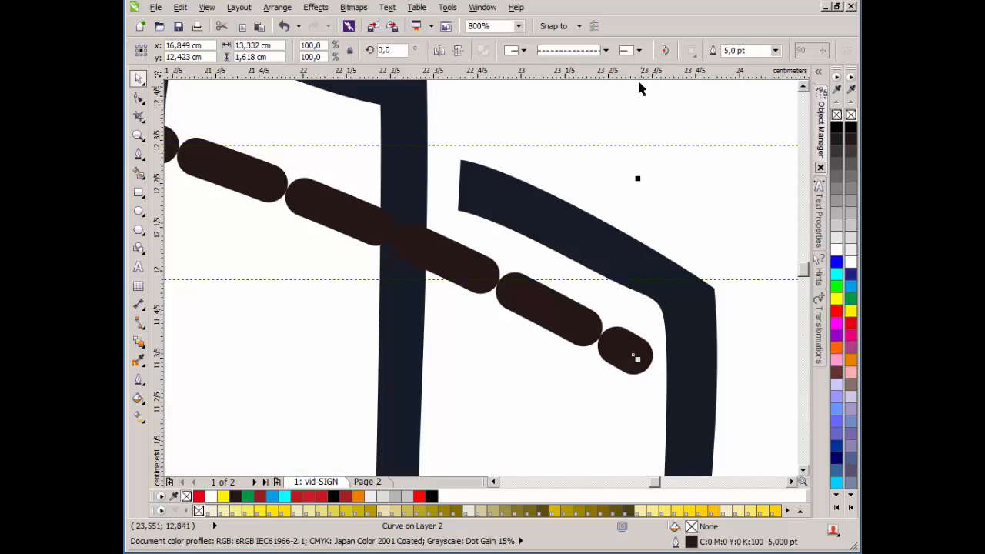
left_click(606, 50)
left_click(569, 282)
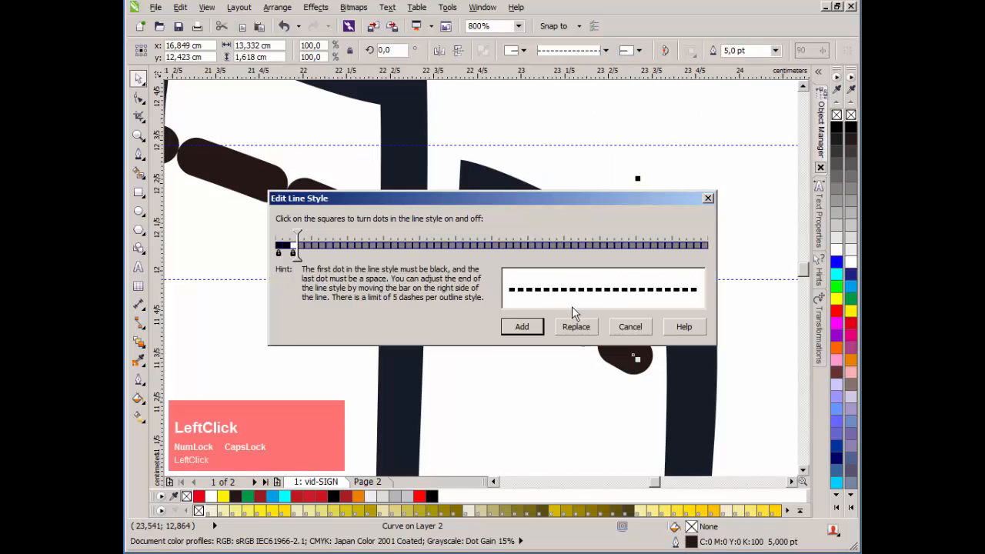
left_click_drag(294, 255, 291, 258)
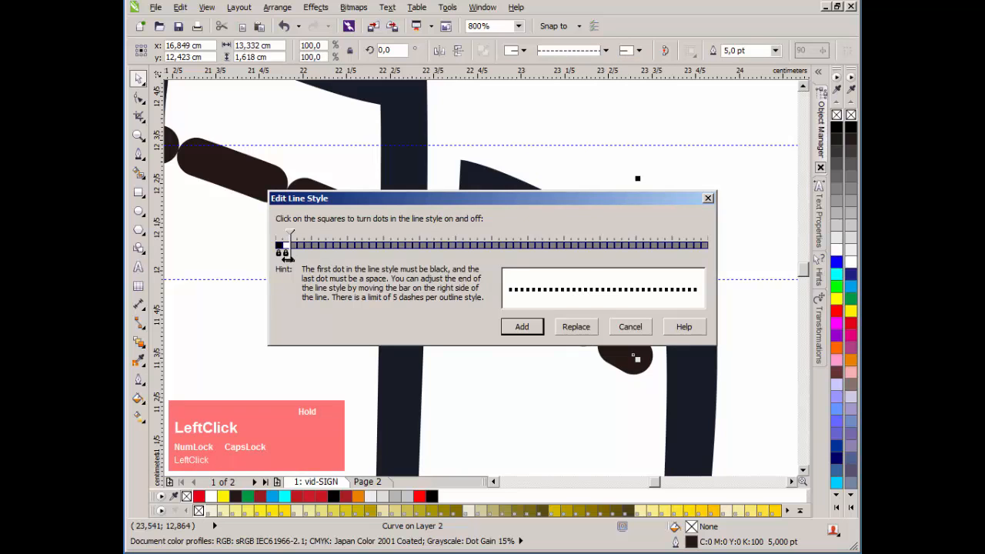
left_click(561, 329)
left_click(569, 273)
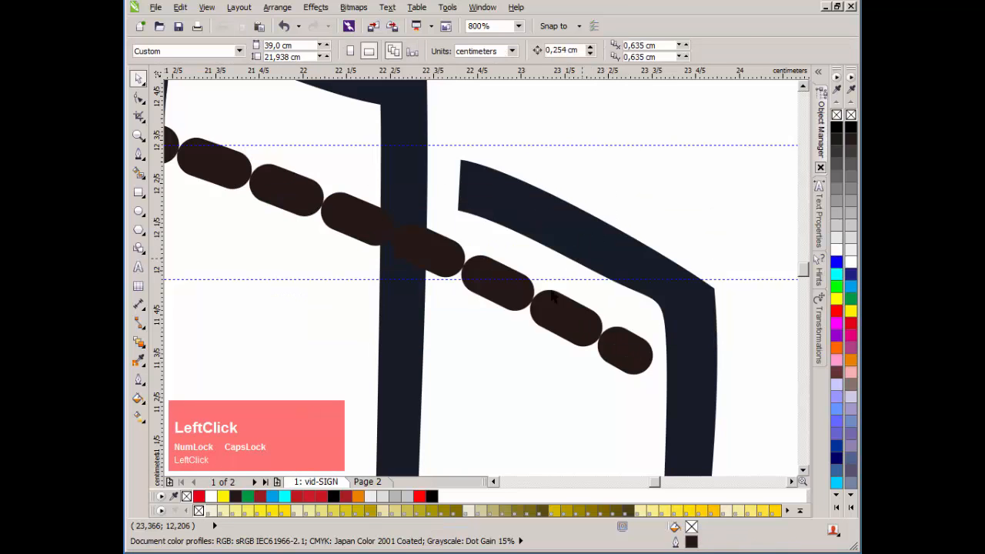
Step: Set the dashed upper arc's outline width to Hairline and deselect it
left_click(510, 288)
scroll(509, 289, "down", 3)
scroll(479, 282, "up", 1)
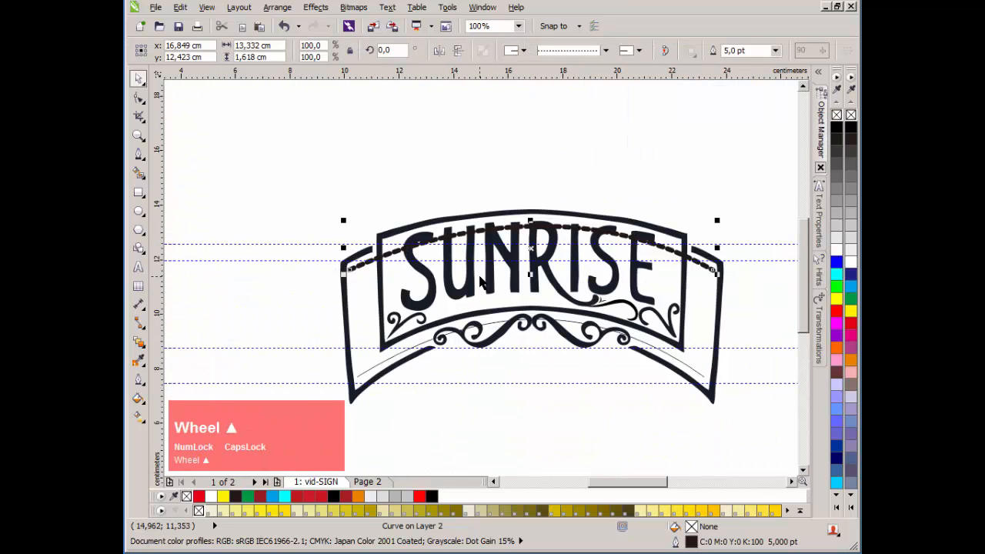
scroll(663, 211, "down", 2)
scroll(487, 279, "up", 2)
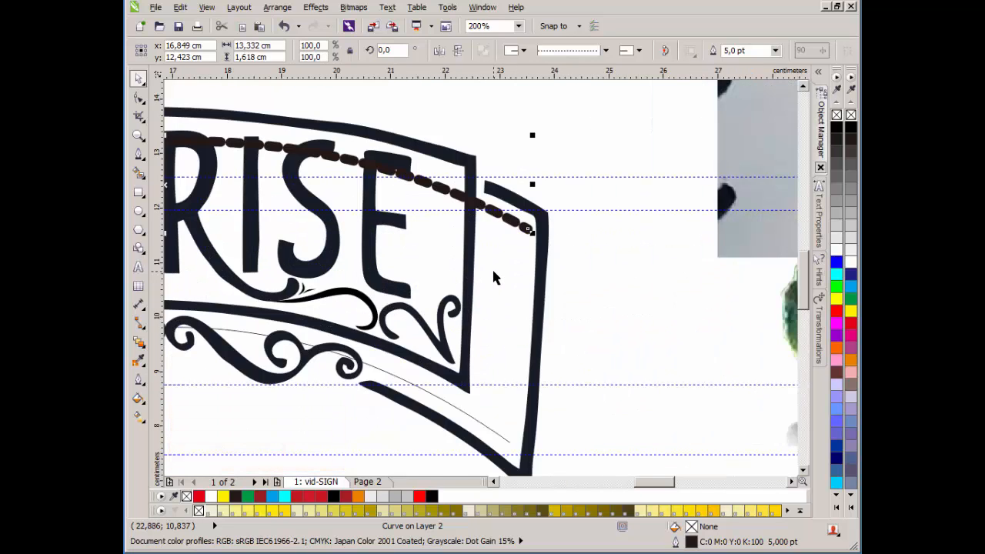
key("ctrl")
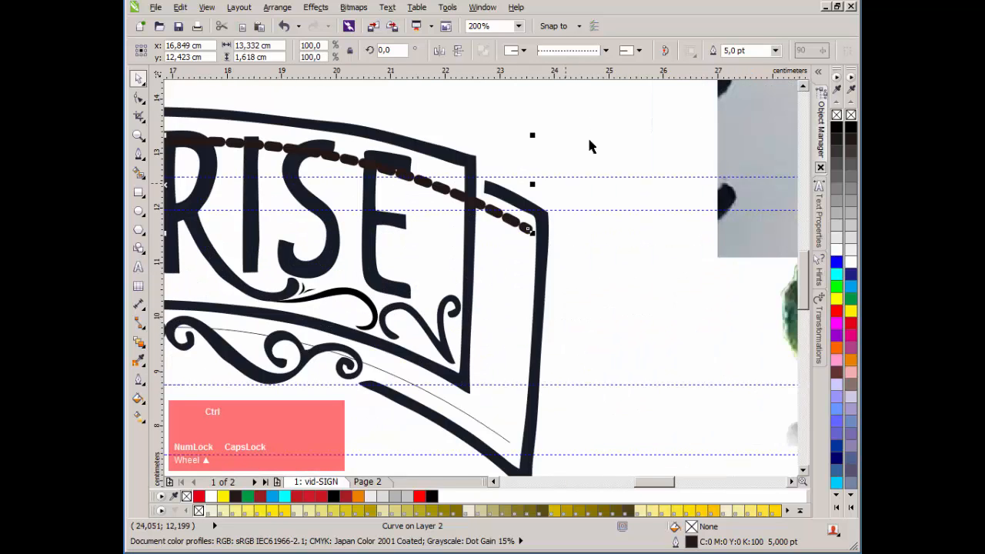
left_click(775, 50)
left_click(754, 73)
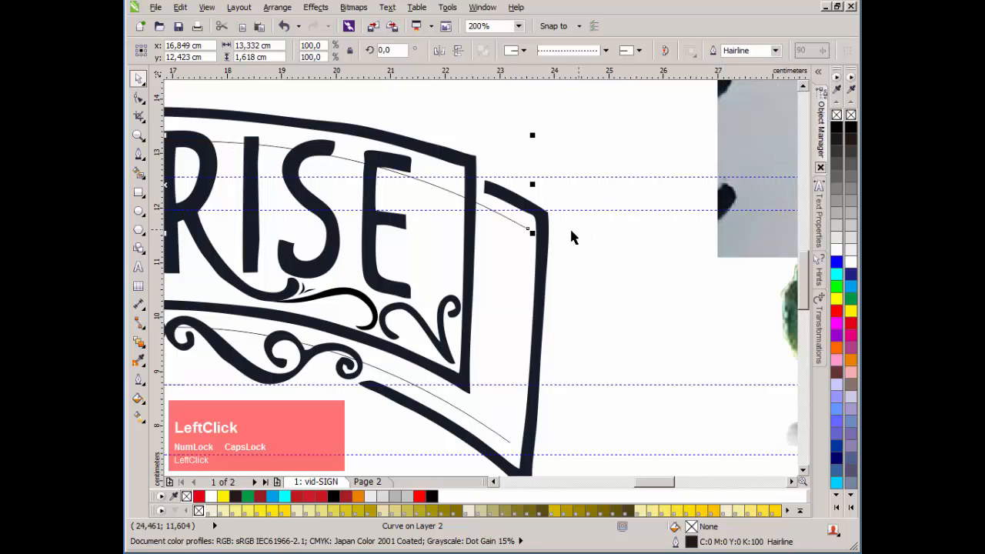
left_click(576, 280)
Step: Blend the upper guide arc into the lower guide arc to fill the ribbon with intermediate curved lines
scroll(504, 292, "down", 2)
scroll(410, 278, "up", 1)
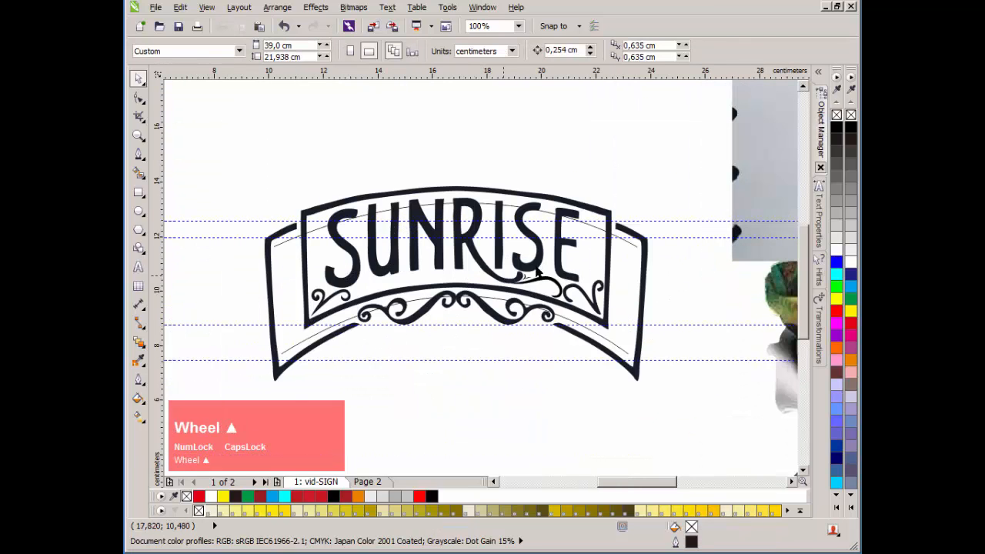
left_click(630, 245)
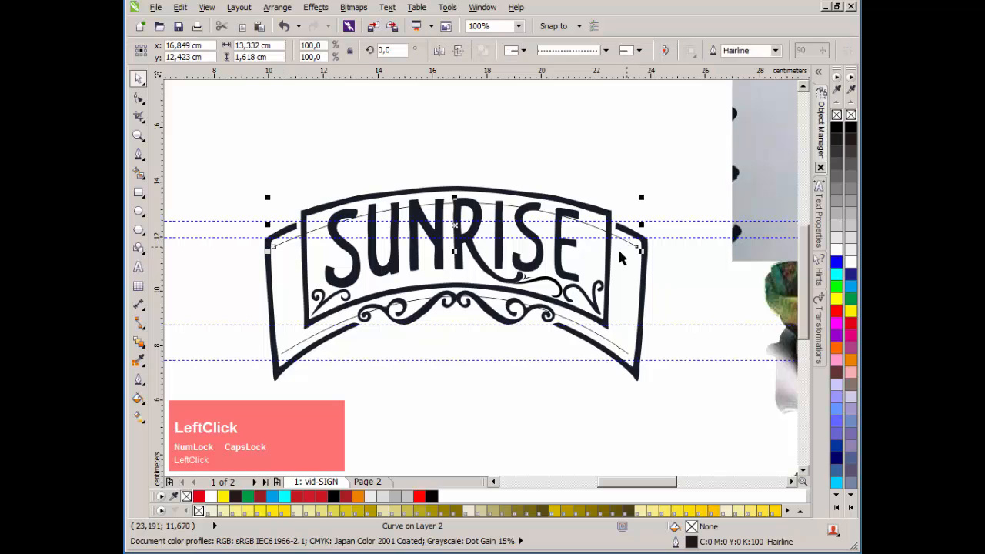
left_click(139, 343)
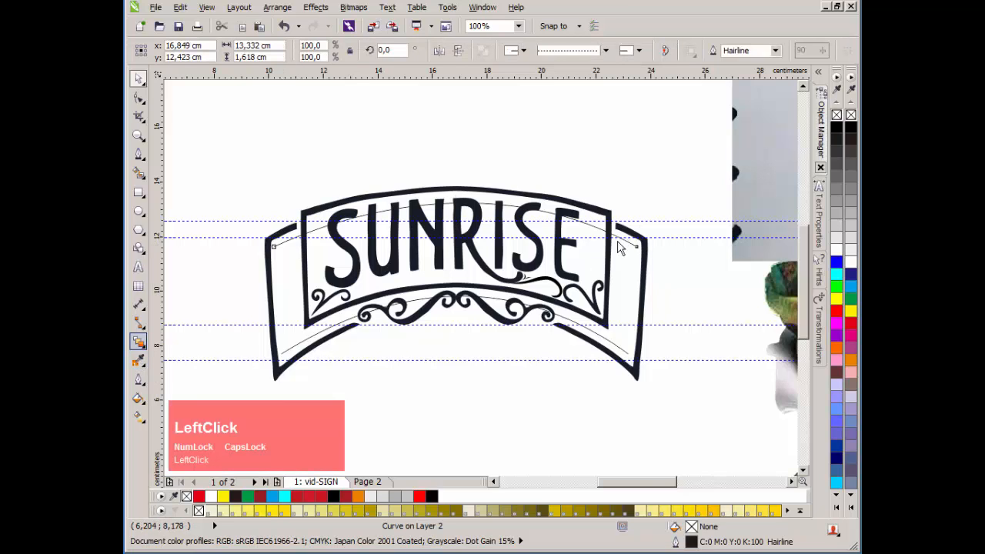
scroll(487, 323, "up", 1)
left_click_drag(525, 162, 503, 366)
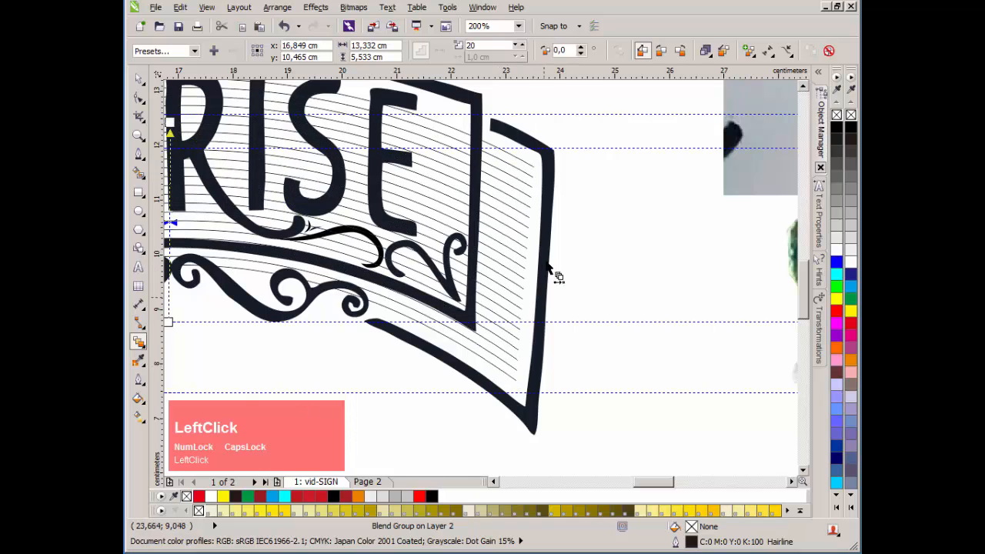
Step: Reduce the blend between the two arcs to 6 steps
key("space")
left_click(520, 49)
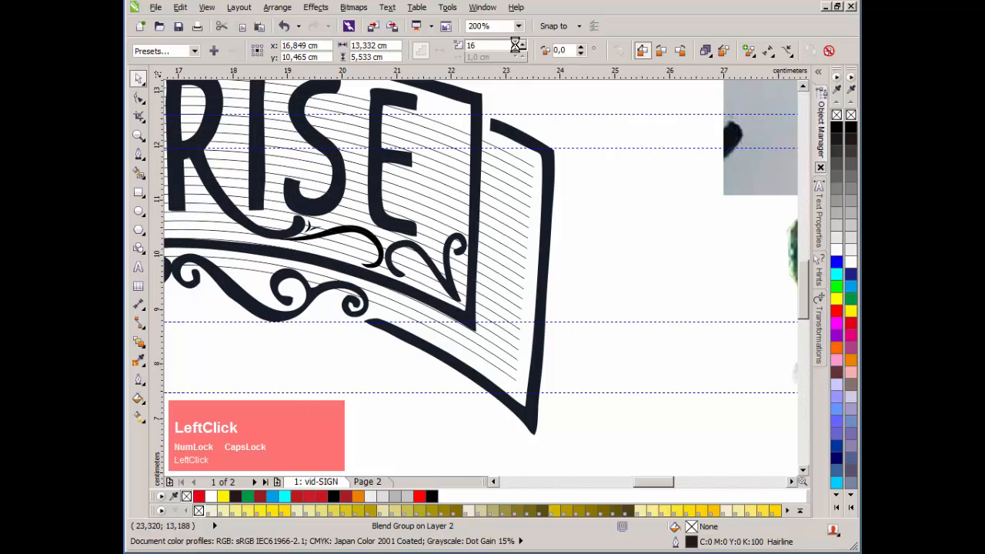
left_click(515, 49)
left_click(515, 49)
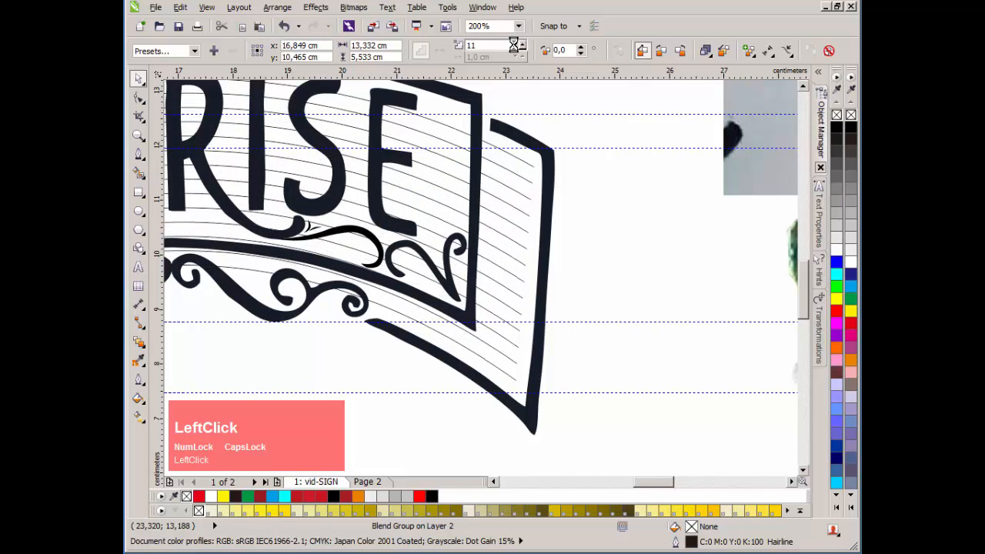
left_click(516, 48)
left_click(515, 49)
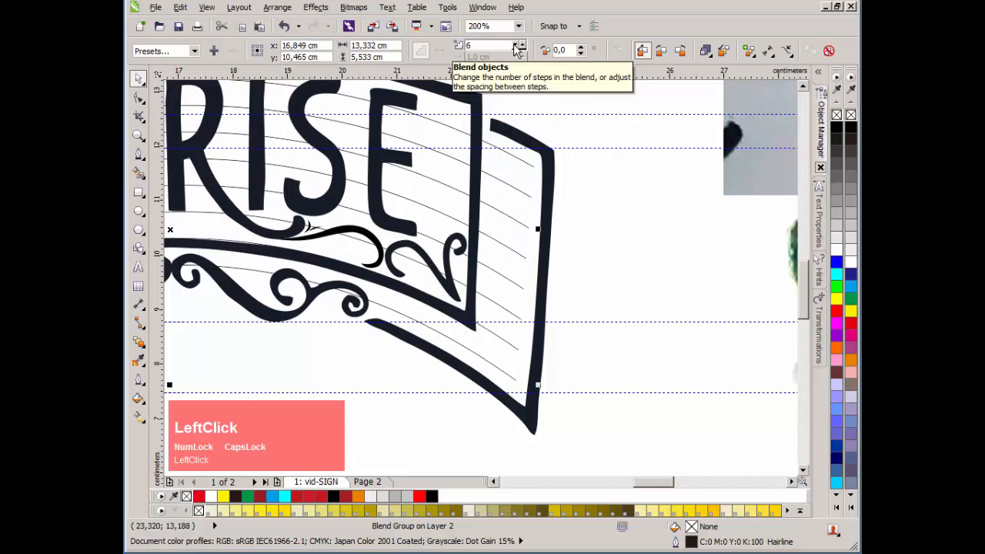
left_click(518, 50)
Step: Compare the line spacing with the hand-drawn sketch, set the blend to 8 steps, and deselect it
scroll(493, 273, "down", 1)
scroll(473, 277, "up", 1)
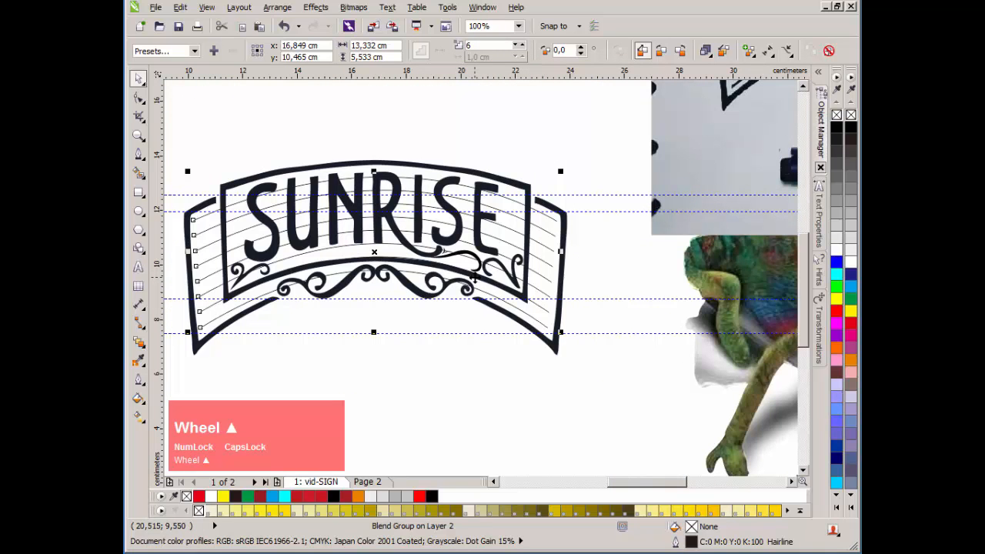
scroll(645, 202, "down", 1)
scroll(550, 232, "up", 1)
scroll(404, 189, "up", 1)
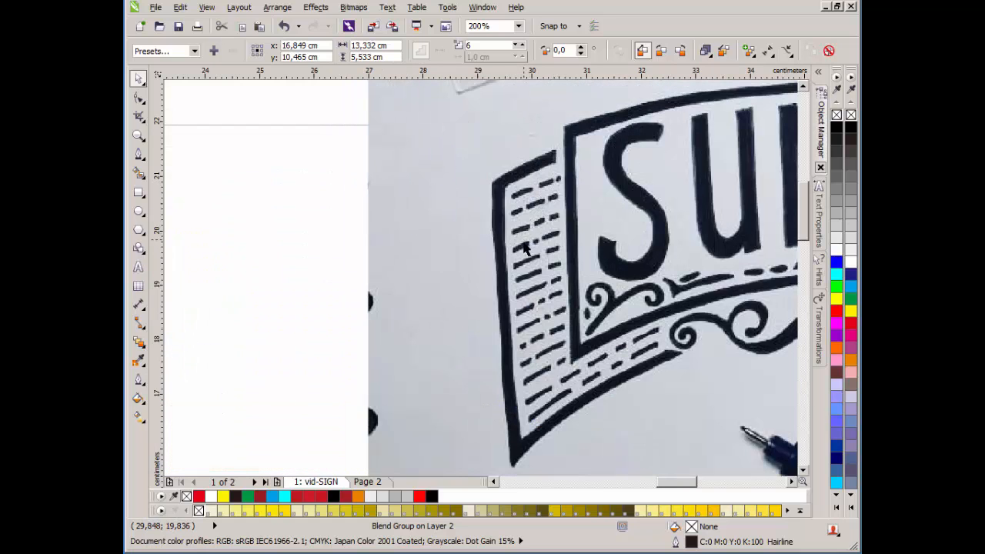
scroll(536, 324, "down", 2)
scroll(477, 274, "up", 3)
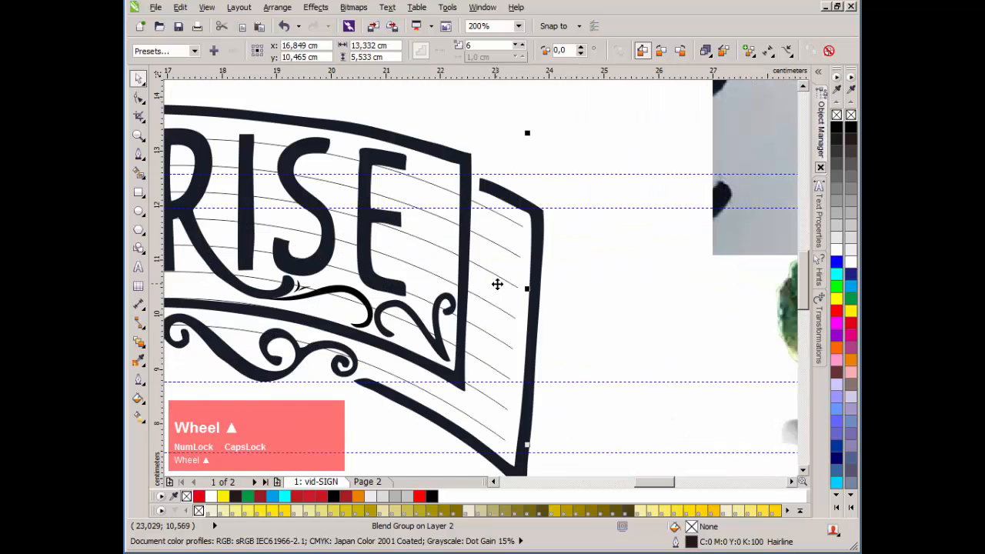
left_click(522, 46)
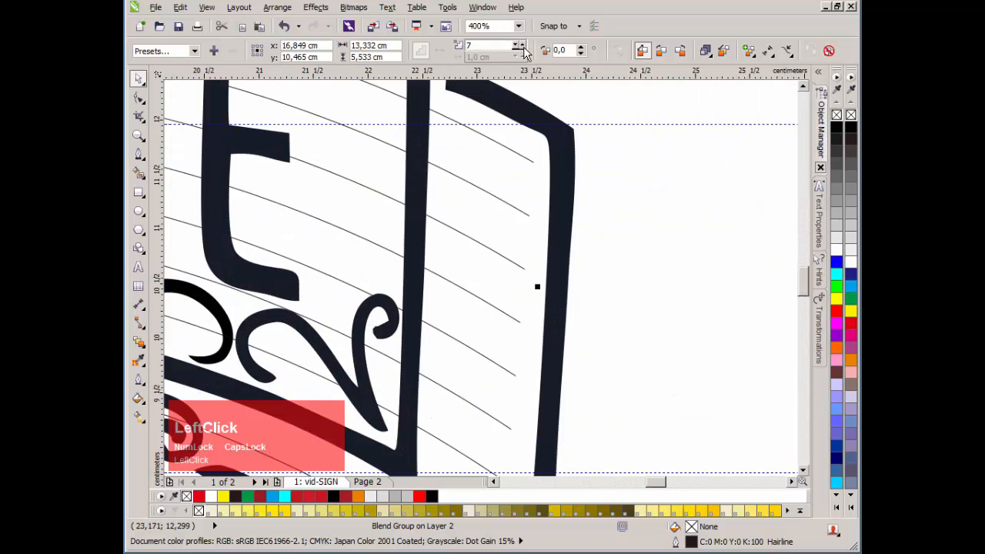
left_click(522, 47)
left_click(588, 152)
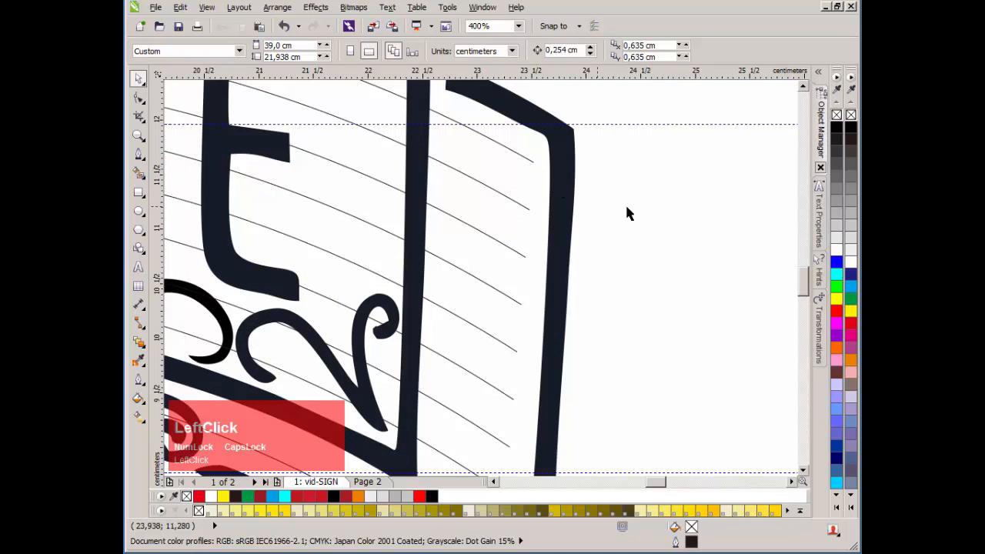
Step: Try to select a single line inside the blend group on the ribbon's right side
scroll(480, 285, "down", 1)
left_click(485, 271)
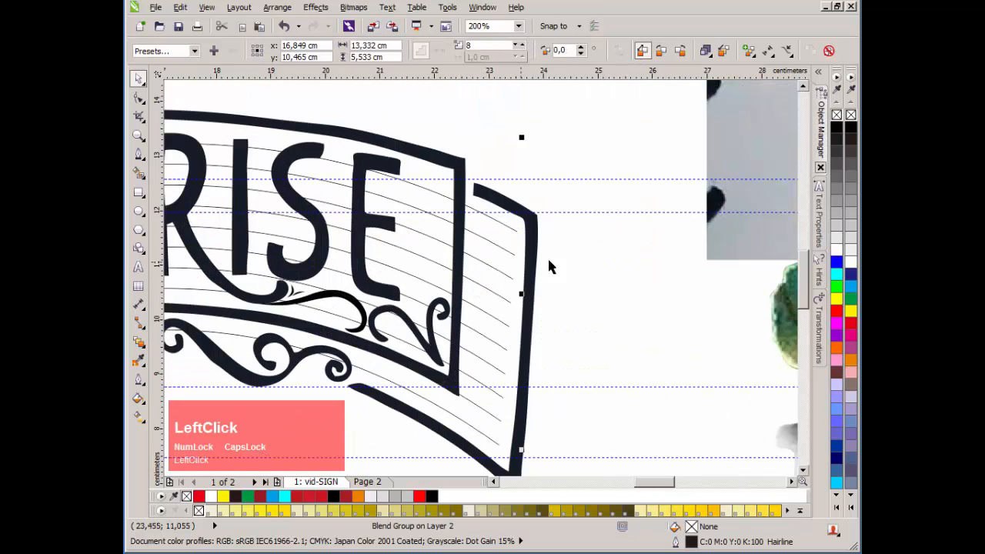
left_click(499, 263)
left_click(497, 254)
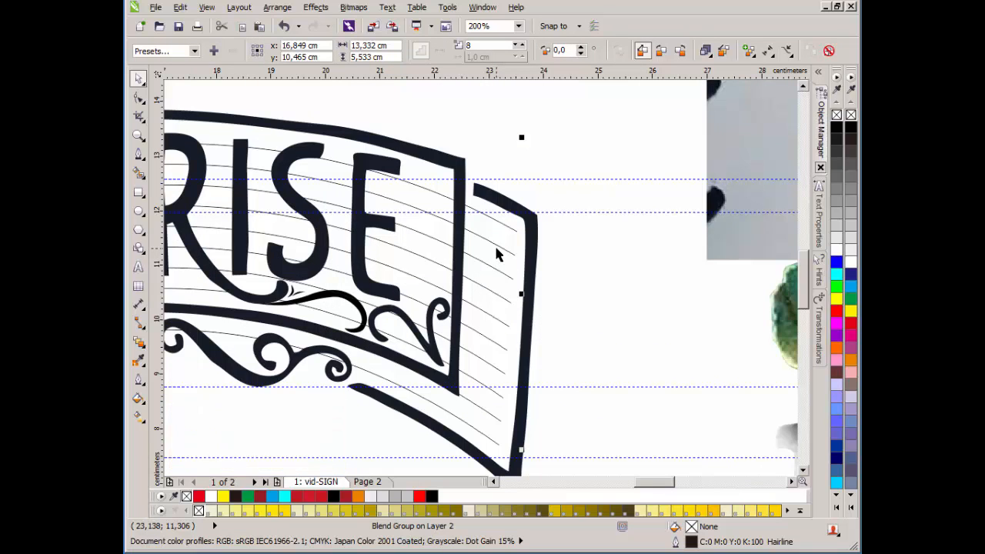
scroll(496, 248, "up", 1)
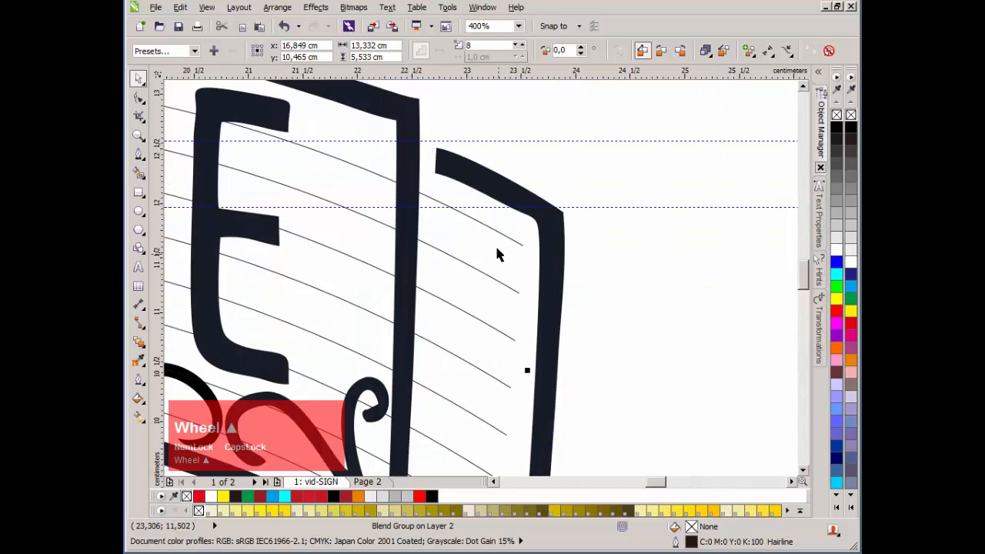
left_click(502, 250)
left_click(513, 243)
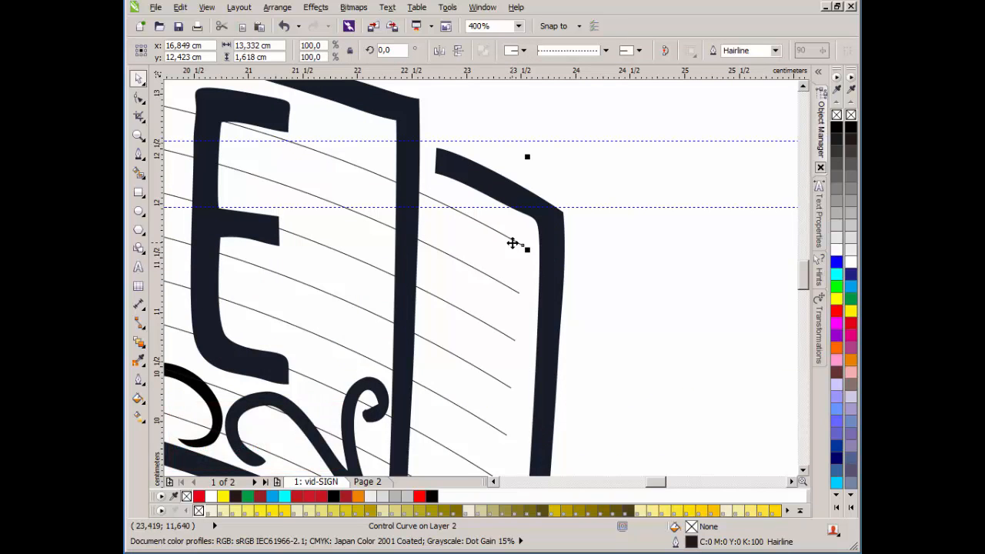
left_click(495, 278)
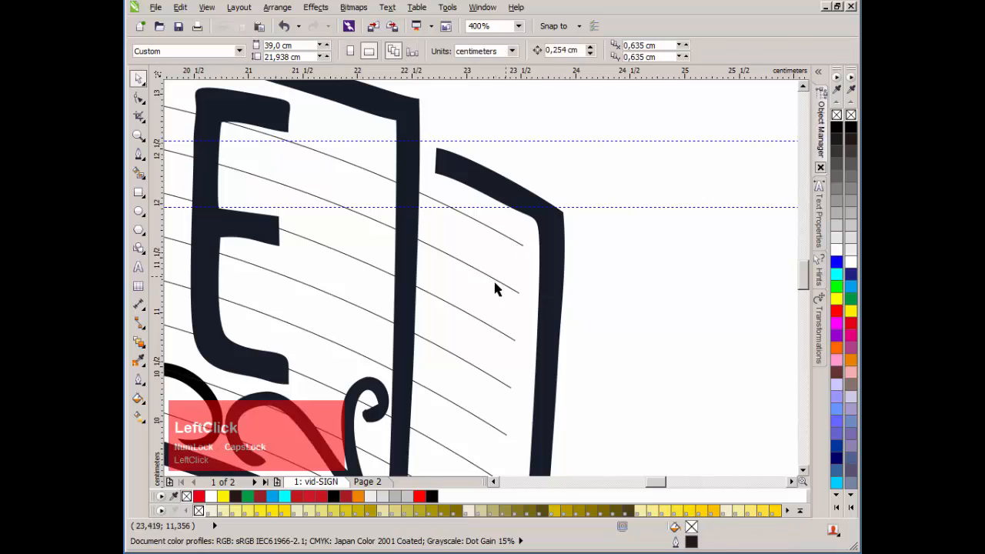
Step: Break the blend group apart, separate its lines into individual curves, and select the second line from the top
left_click(314, 8)
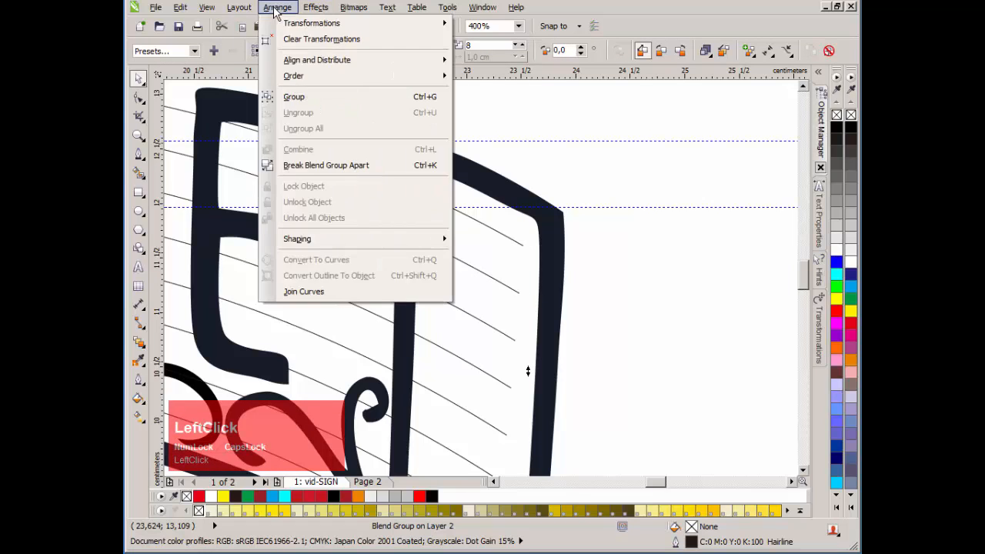
left_click(329, 160)
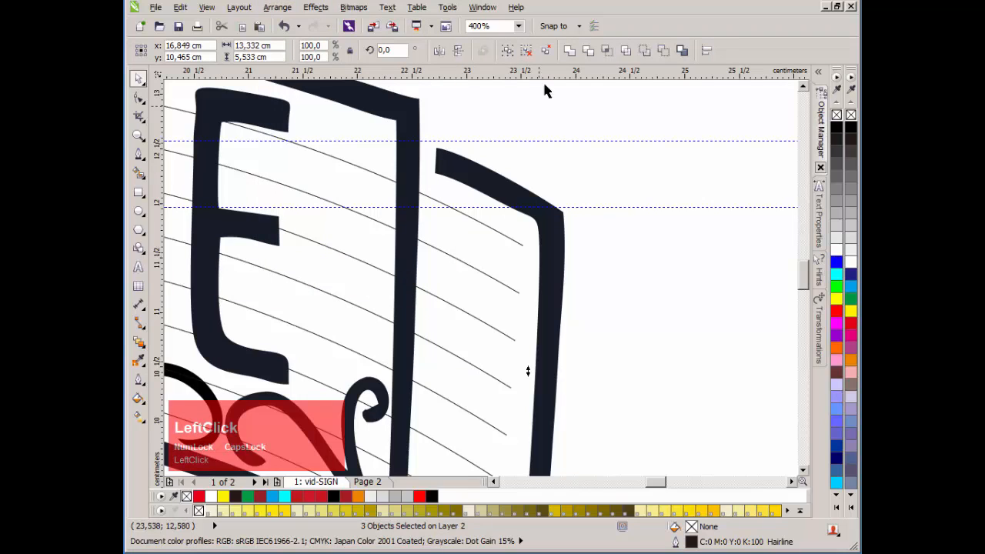
left_click(511, 289)
key("ctrl+z")
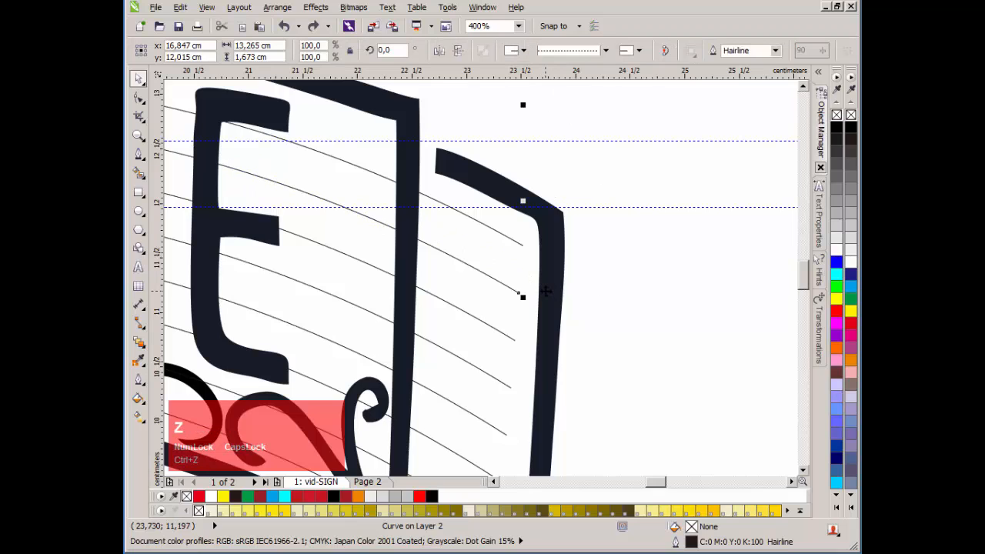
Step: Set the second line's outline width to 2.0 pt with the Outline Pen
key("F12")
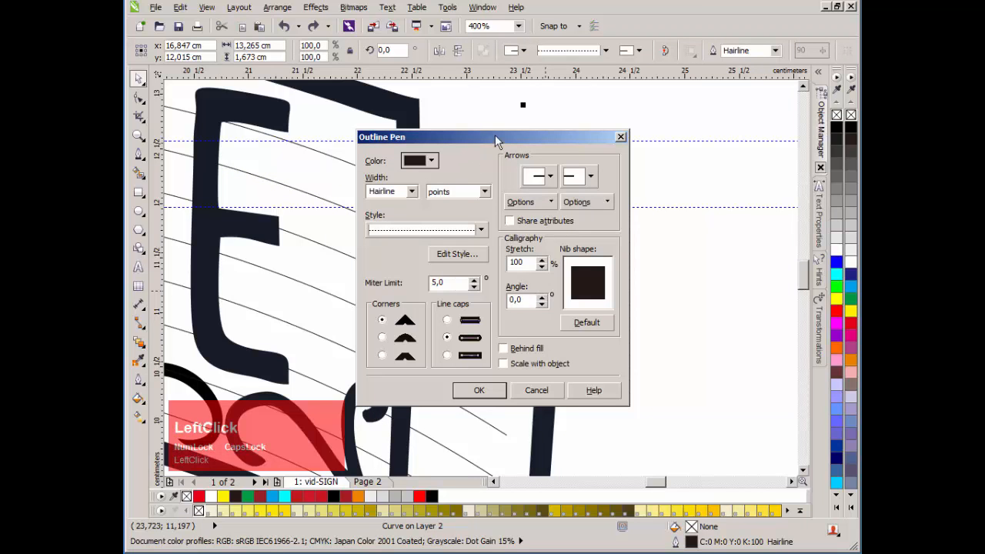
left_click_drag(494, 134, 634, 119)
left_click(551, 176)
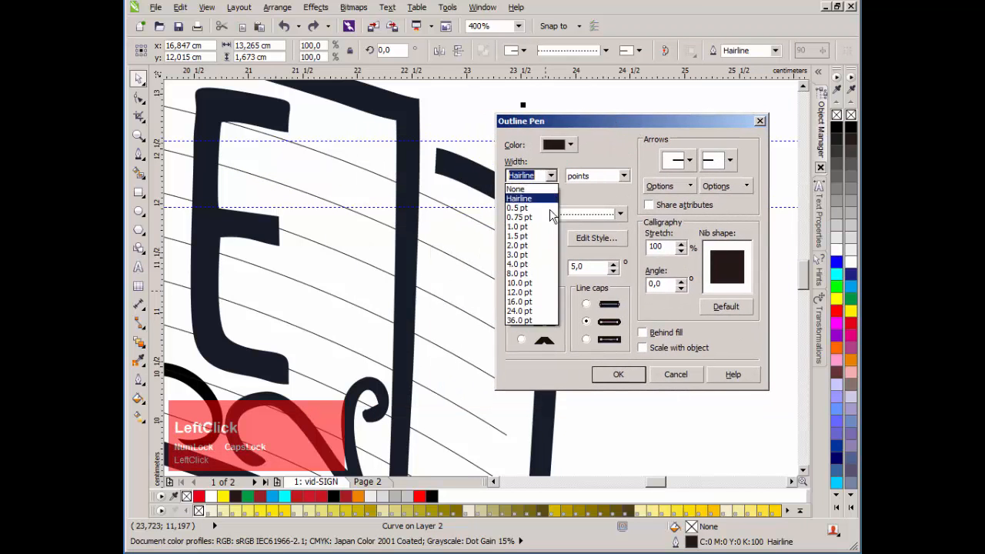
left_click(529, 244)
left_click(620, 375)
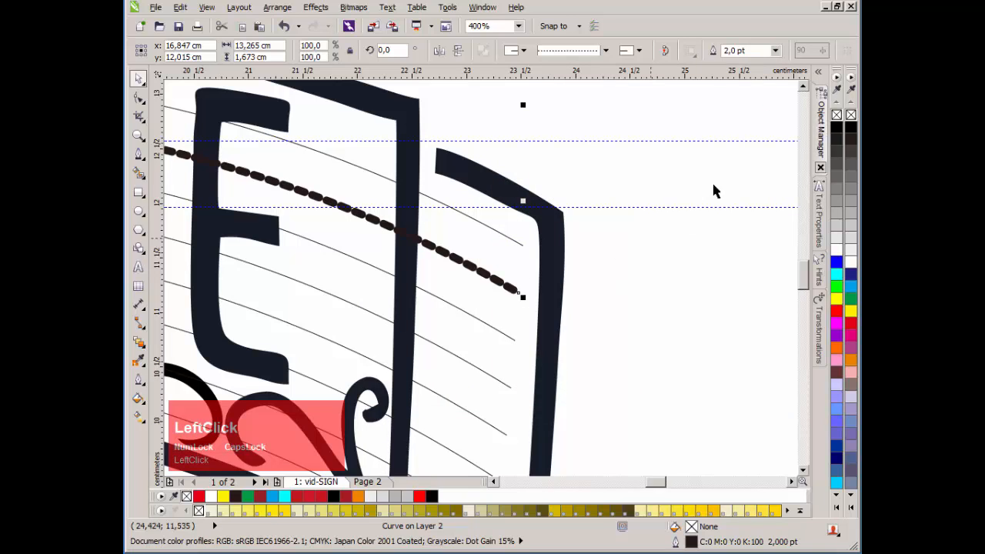
Step: Try a 1.5 pt outline width on the second line and return it to 2.0 pt
left_click(775, 50)
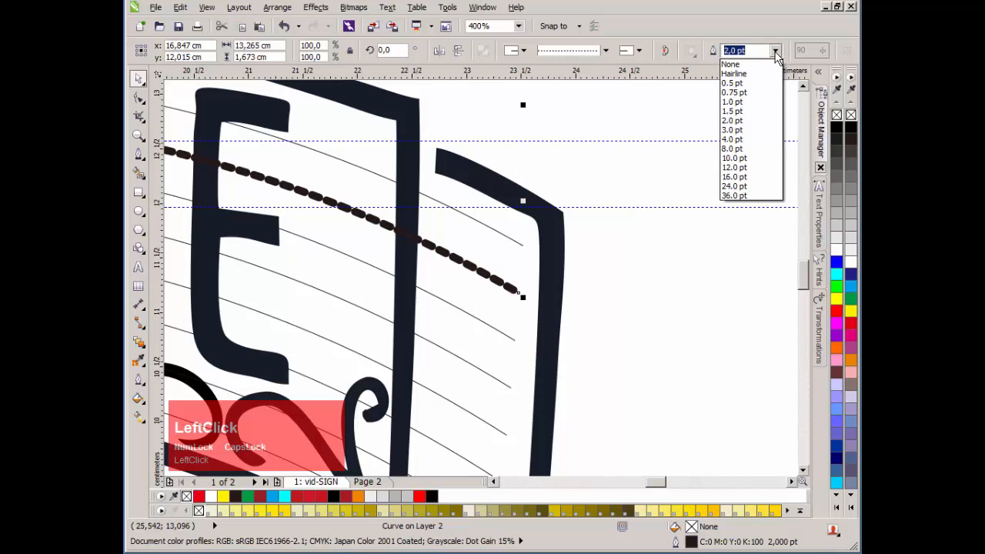
left_click(750, 114)
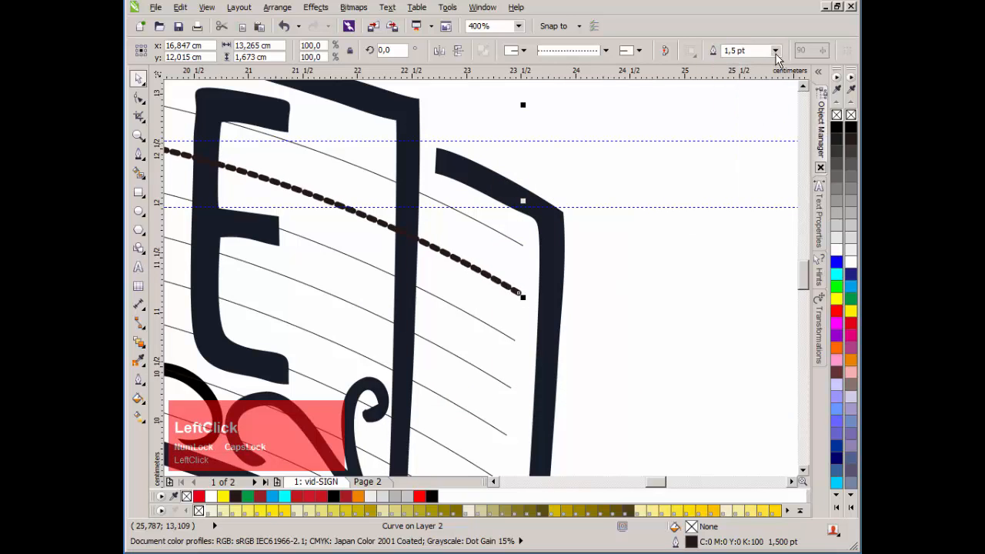
left_click(774, 50)
left_click(760, 126)
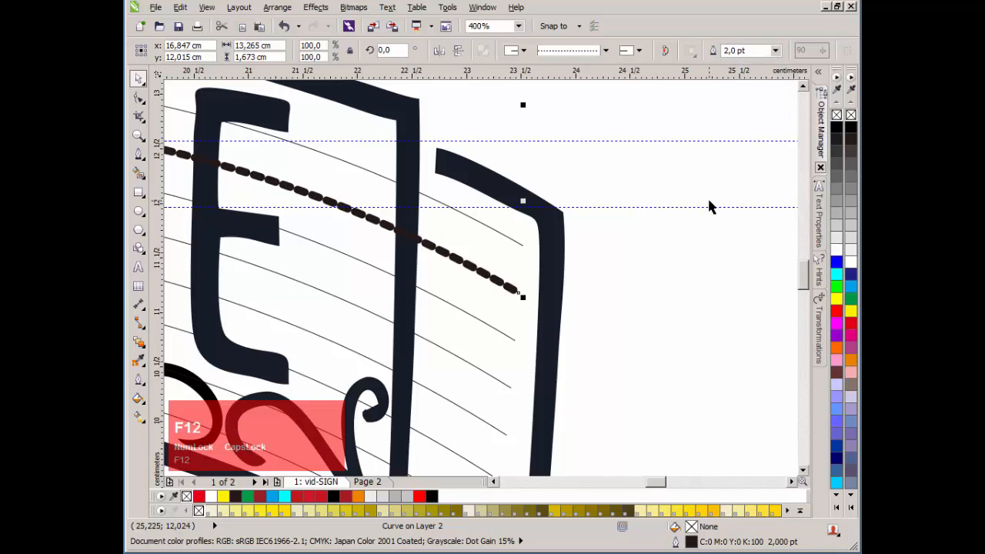
Step: Apply the last preset line style of widely spaced dashes and dots to the second line with the Outline Pen
key("F12")
left_click(406, 232)
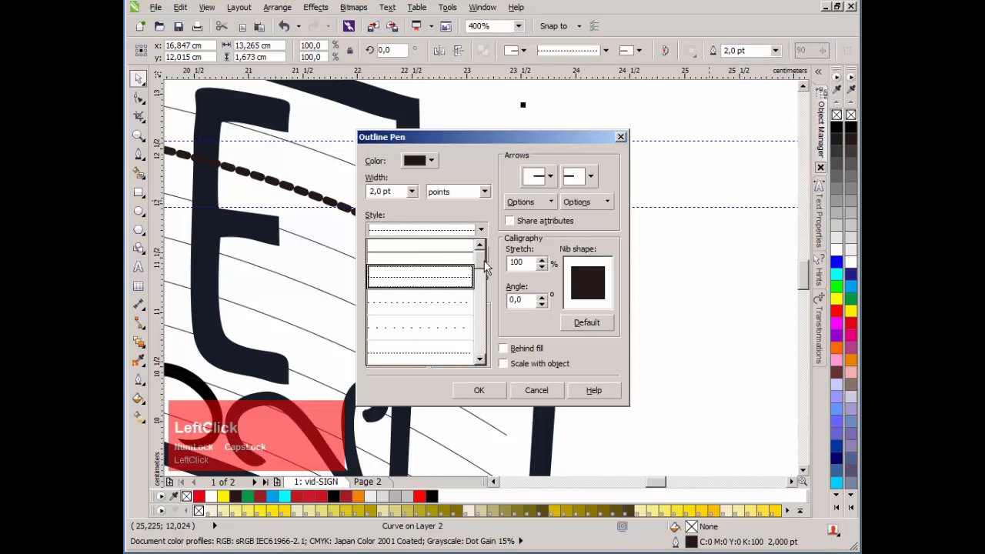
left_click_drag(482, 265, 478, 356)
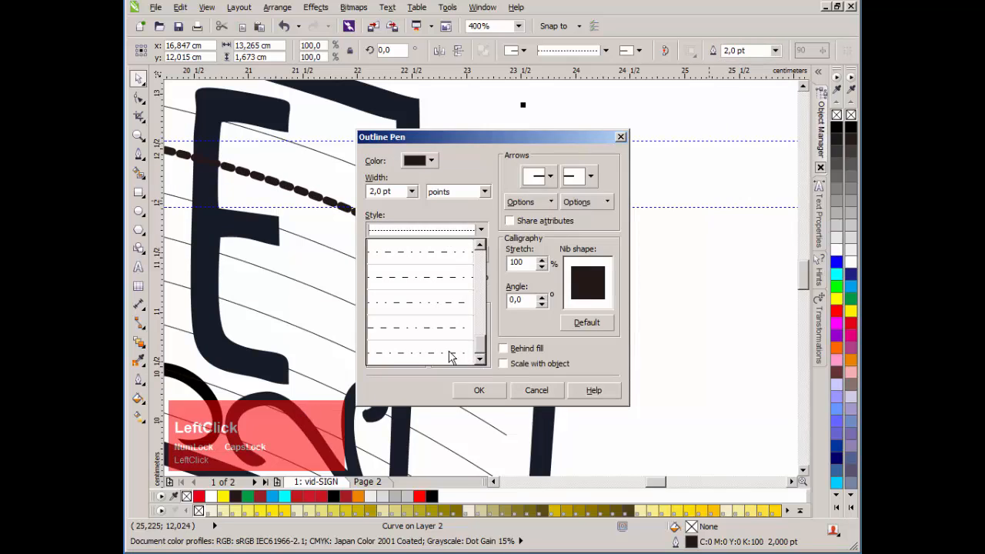
left_click(453, 355)
left_click_drag(529, 138, 735, 95)
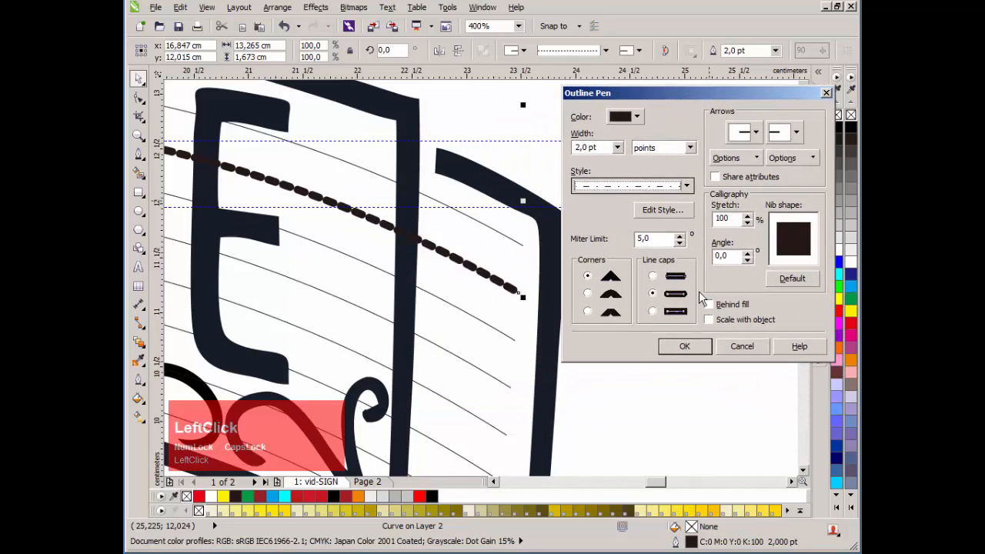
left_click(684, 347)
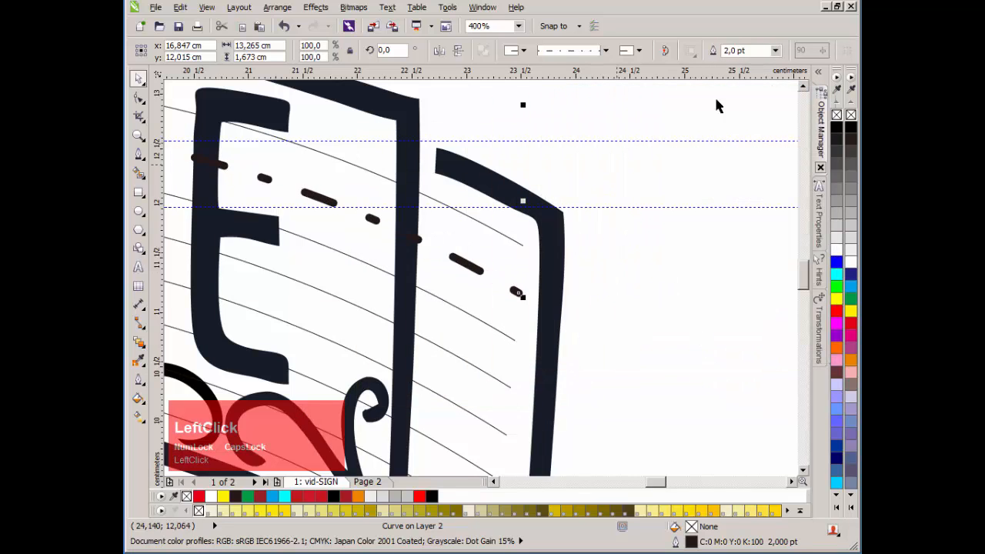
Step: Shorten the repeat of the second line's custom dash-and-dot pattern in the line style editor and replace the existing style with it
left_click(604, 50)
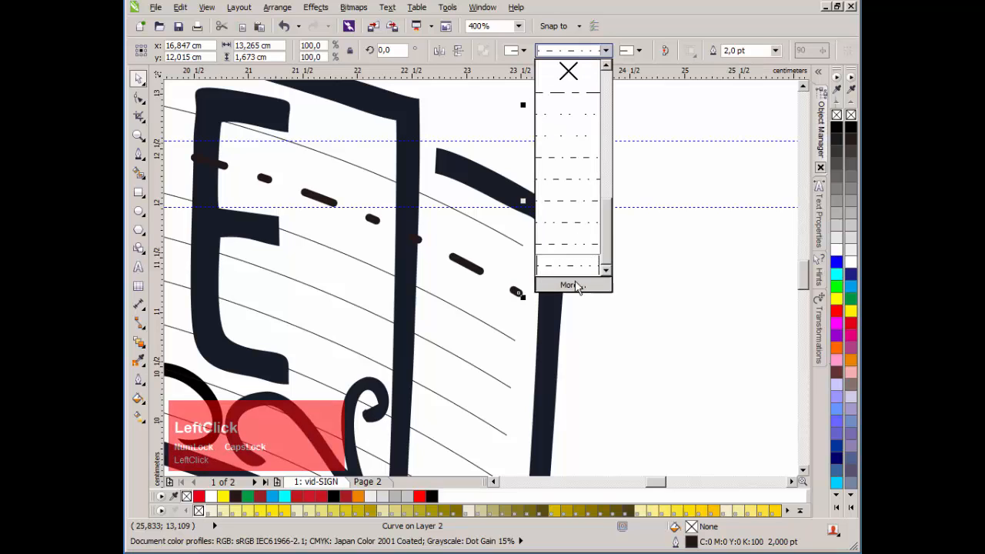
left_click(569, 285)
left_click_drag(534, 260, 408, 263)
left_click(575, 326)
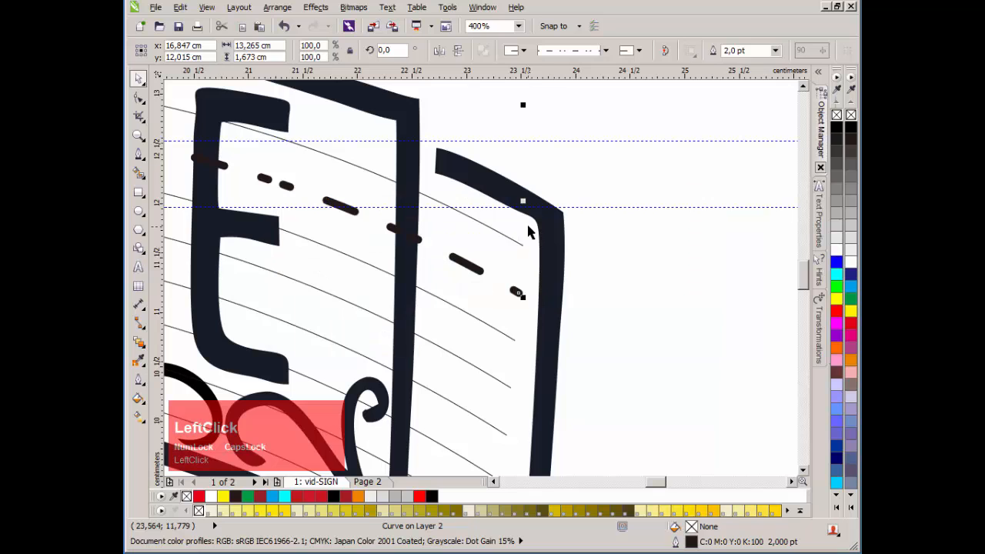
left_click(626, 247)
Step: Apply a dense dash-dot-dot preset line style to the topmost hairline arc with the Outline Pen
scroll(523, 237, "up", 2)
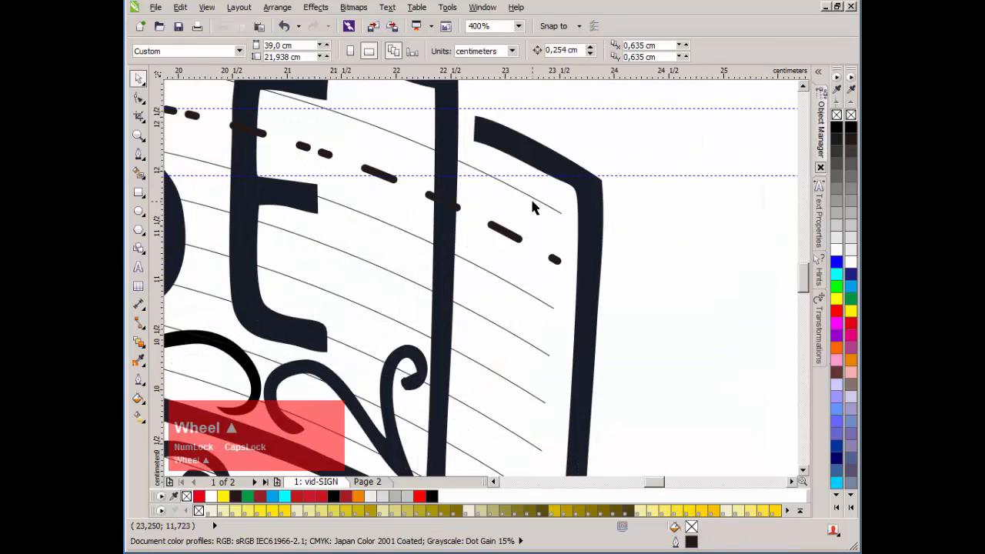
left_click(533, 208)
scroll(582, 192, "down", 2)
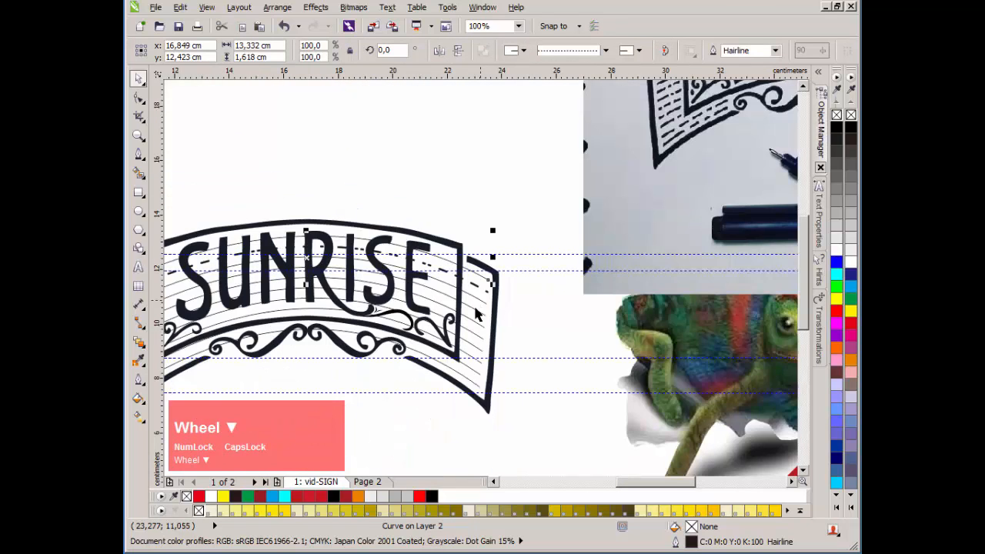
scroll(405, 225, "up", 1)
scroll(425, 216, "down", 3)
scroll(481, 273, "up", 4)
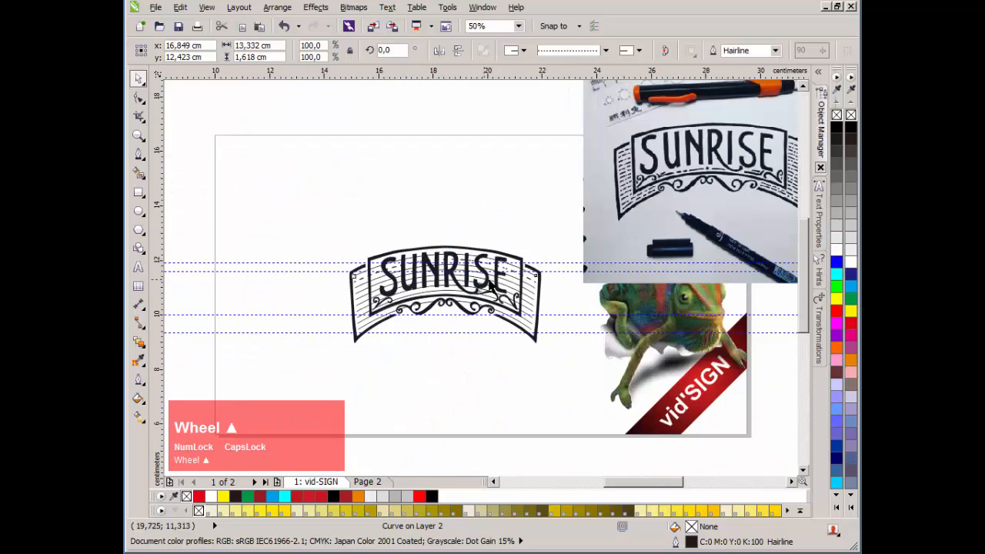
key("F12")
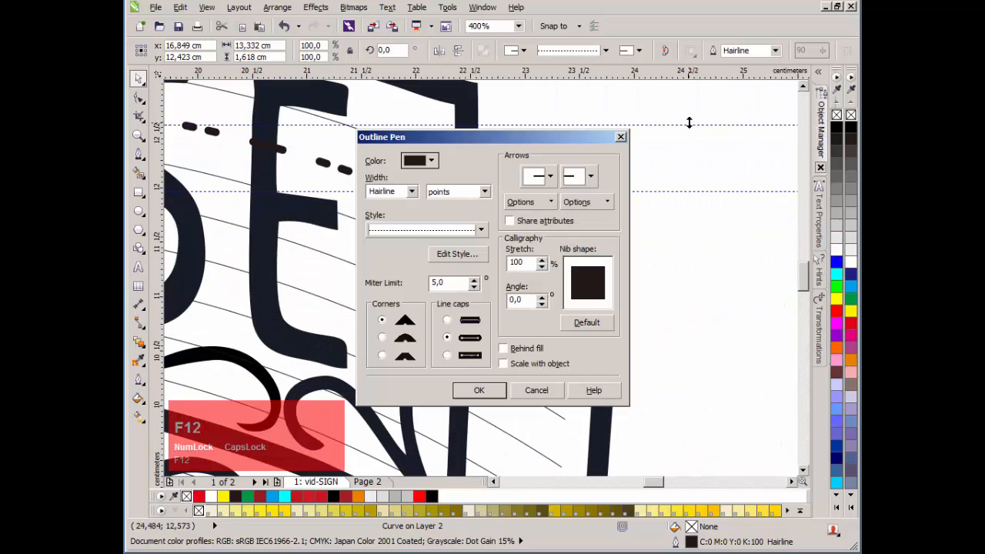
left_click(480, 229)
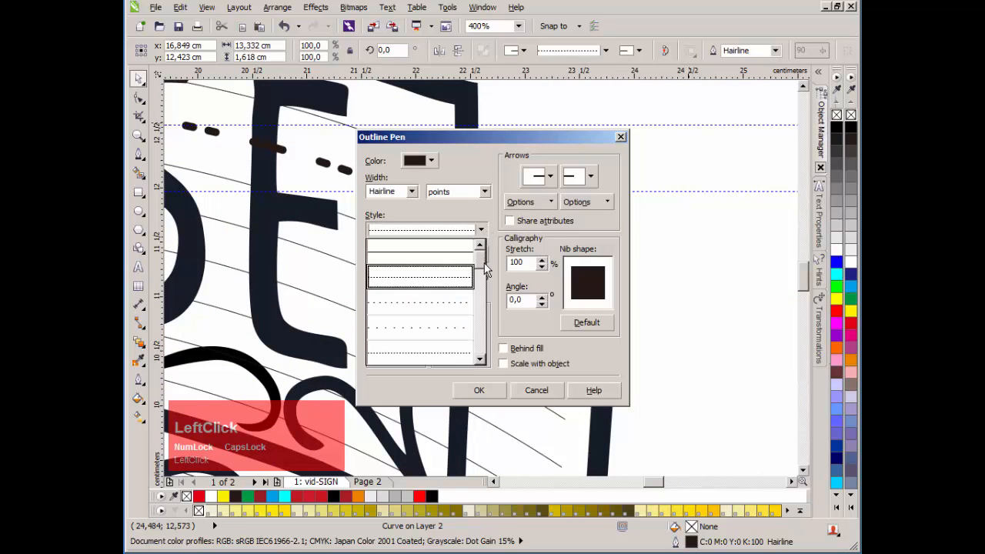
left_click_drag(484, 270, 482, 302)
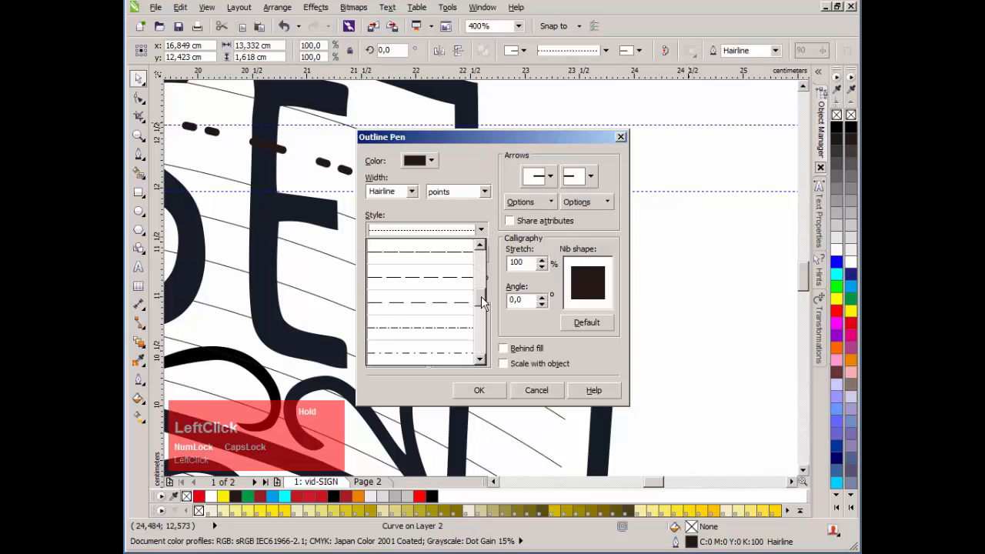
left_click(480, 360)
left_click(480, 359)
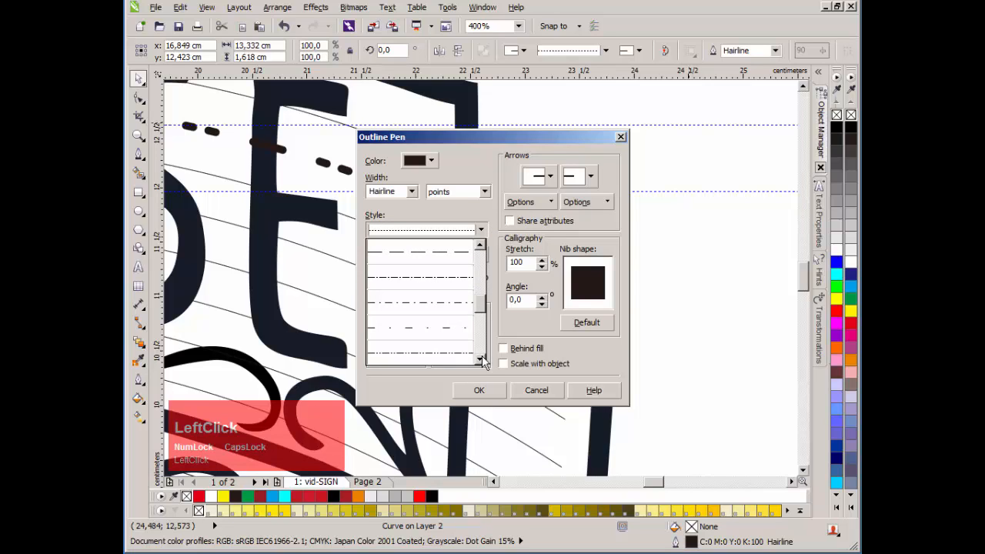
left_click(480, 359)
left_click(452, 333)
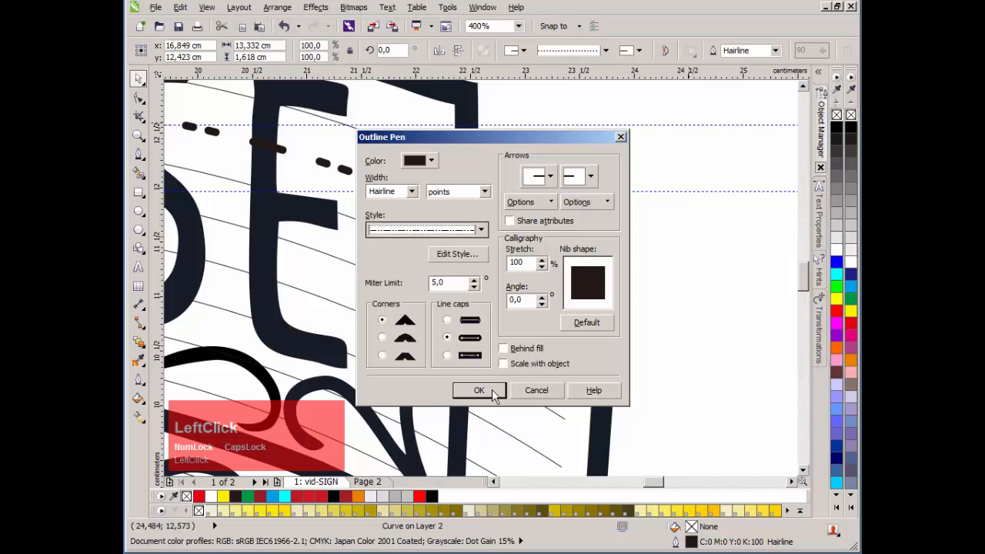
left_click(478, 390)
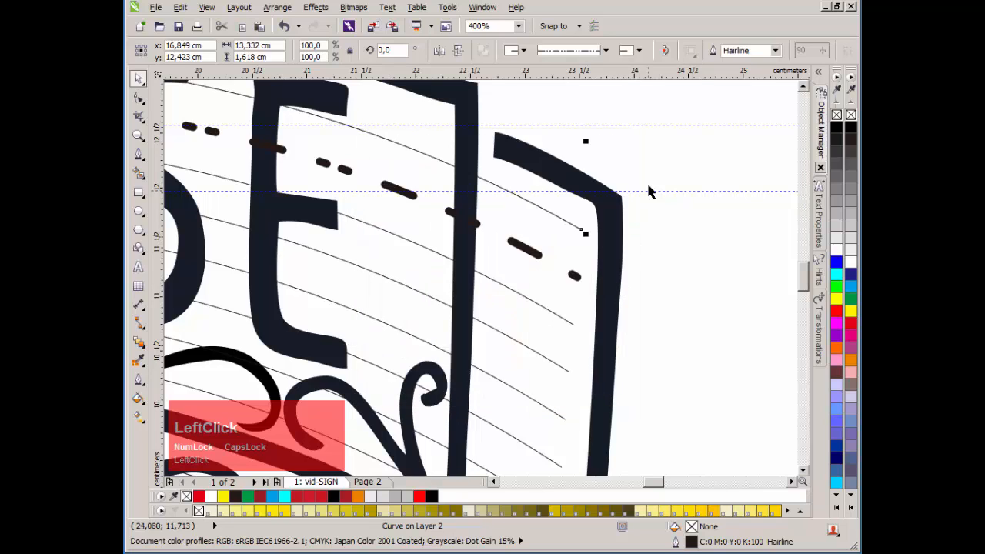
Step: Try a 1.5 pt outline width on the topmost line and settle on 2.0 pt
left_click(774, 51)
left_click(746, 120)
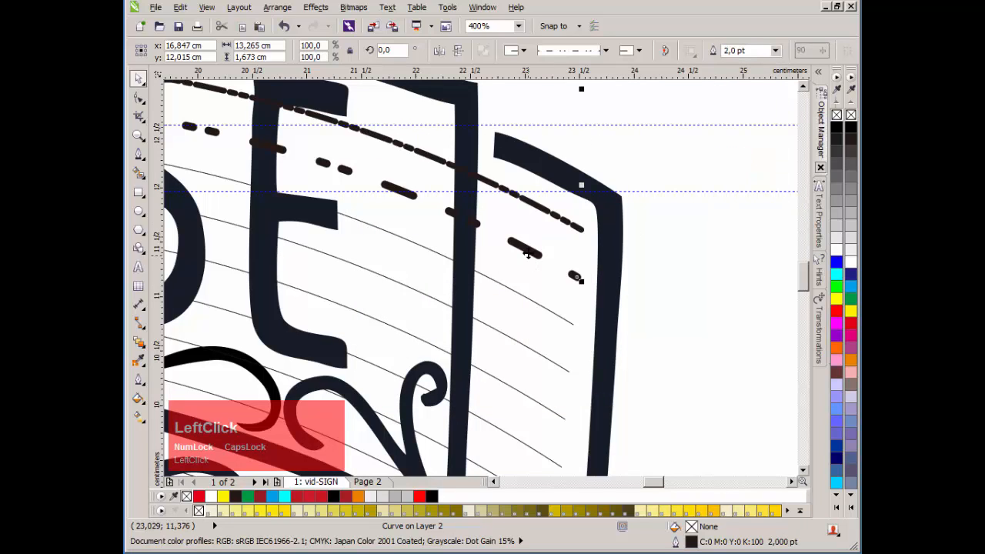
left_click(562, 221)
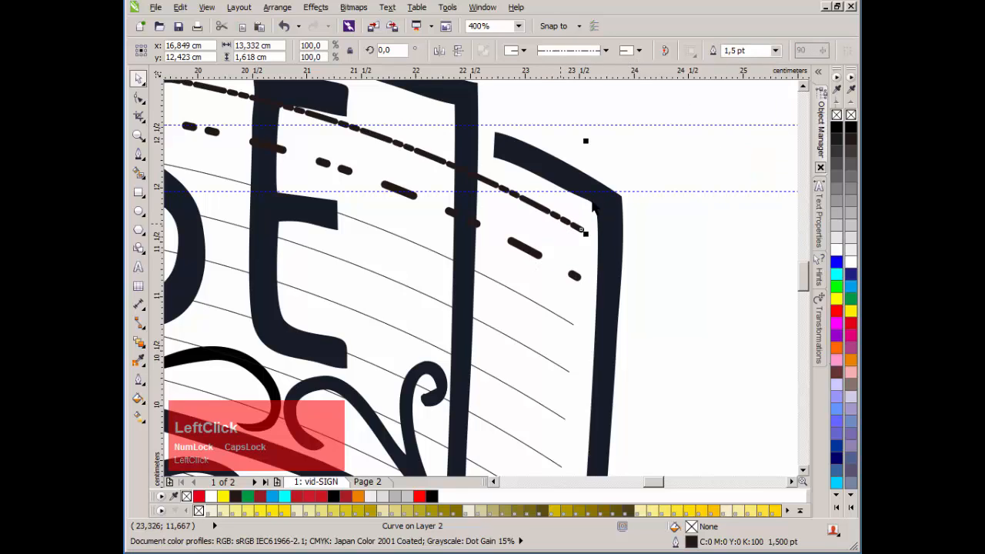
left_click(774, 53)
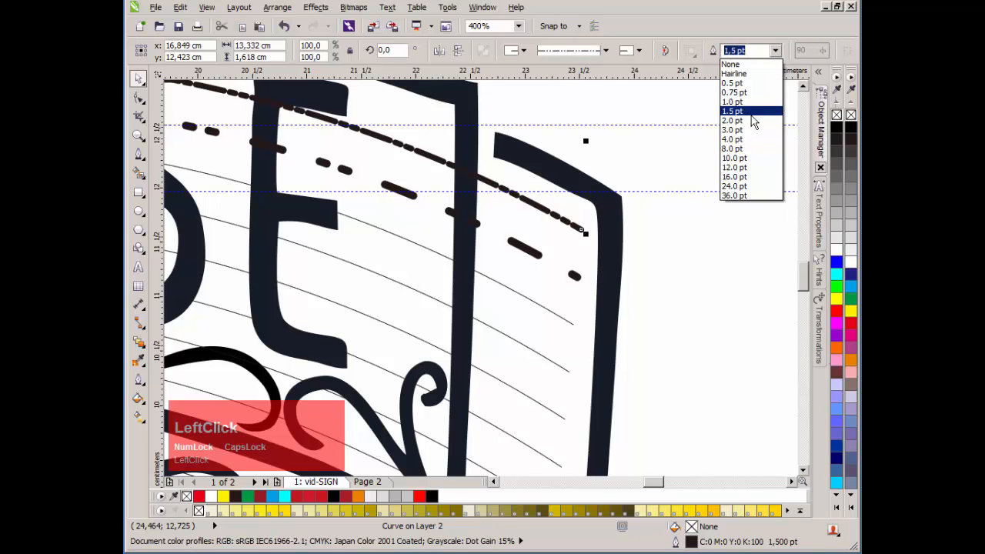
left_click(753, 125)
Step: Shorten the topmost line's dash-dot-dot pattern to one dash and one dot in the line style editor and add it
left_click(605, 52)
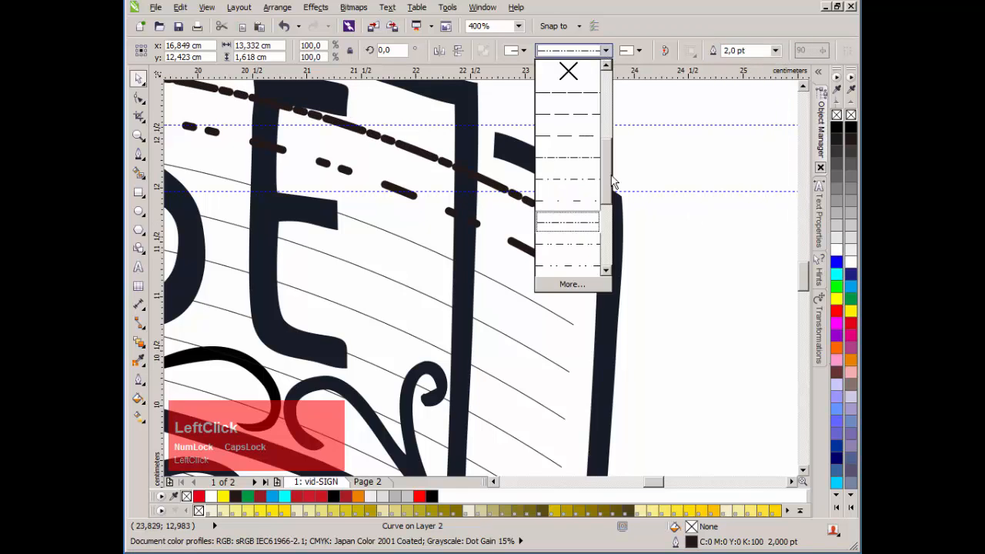
left_click(583, 282)
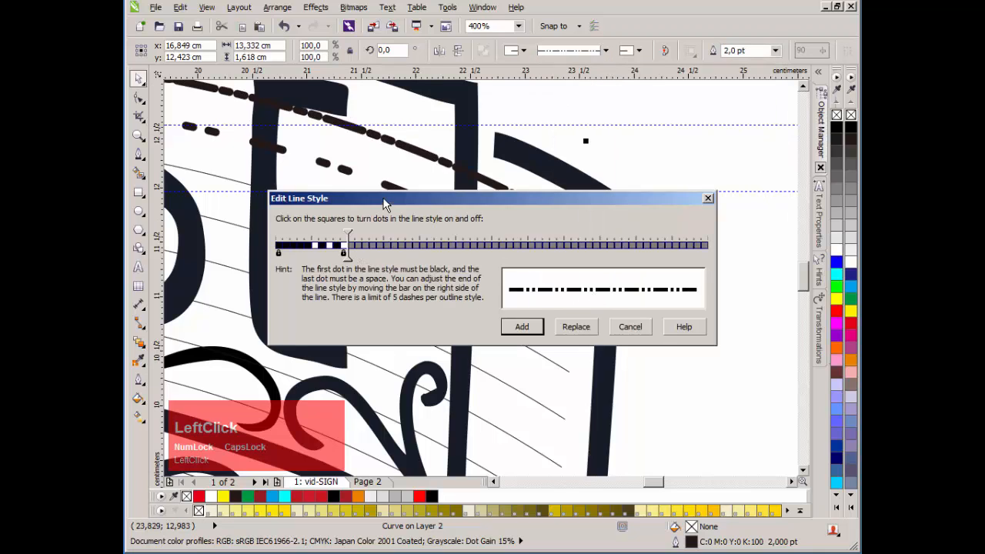
left_click_drag(384, 204, 435, 297)
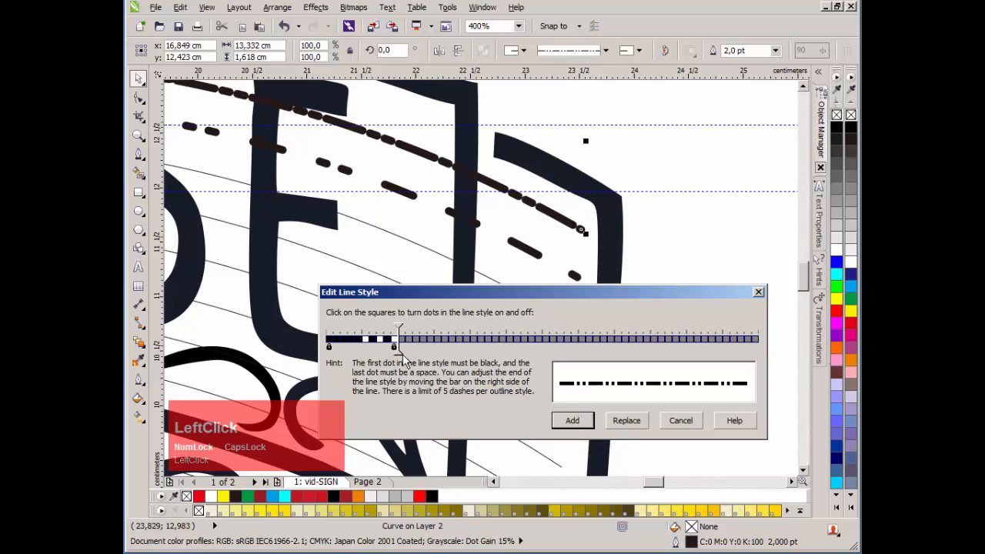
mouse_move(400, 356)
left_mouse_down()
mouse_move(359, 360)
mouse_move(395, 358)
left_mouse_up()
left_click_drag(393, 351, 383, 353)
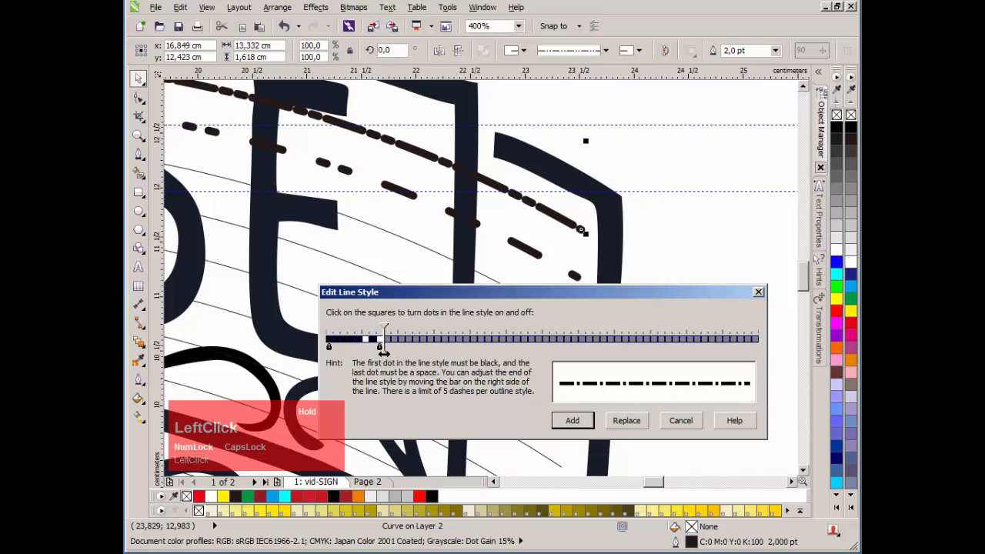
left_click(572, 420)
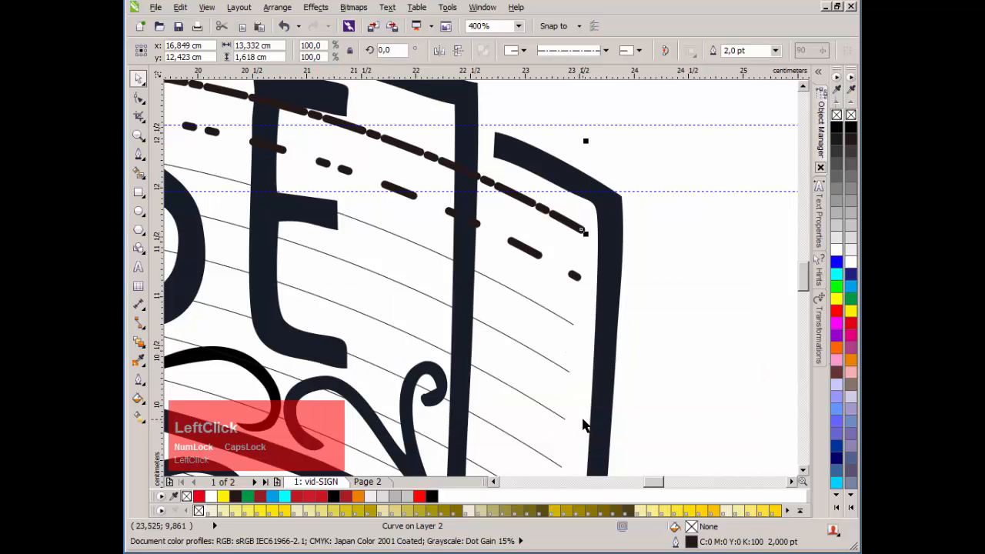
Step: Try moving the topmost dashed line slightly down and undo the move
left_click(667, 233)
left_click_drag(565, 223, 557, 256)
key("ctrl+z")
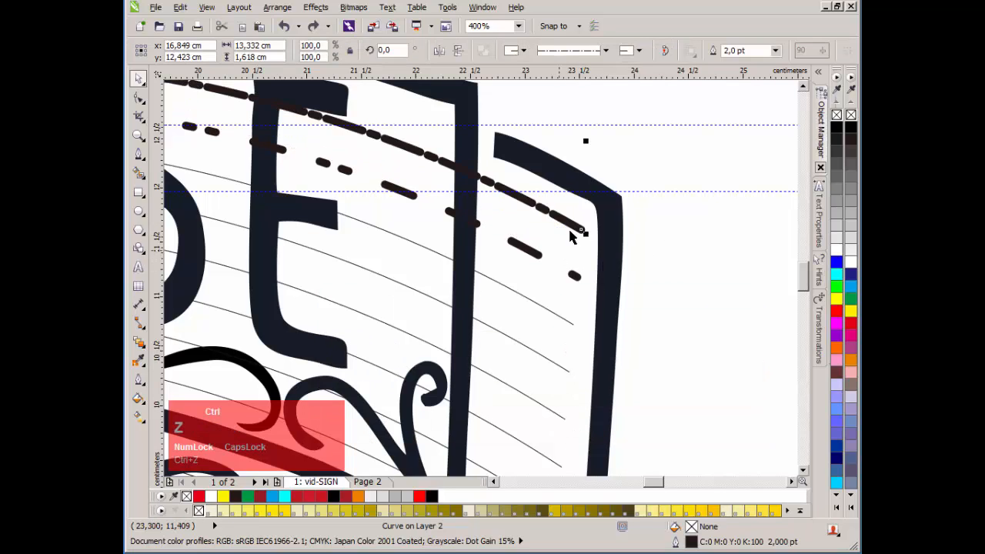
Step: Apply the last line style in the list, widely spaced dashes and dots, to the topmost line
left_click(593, 51)
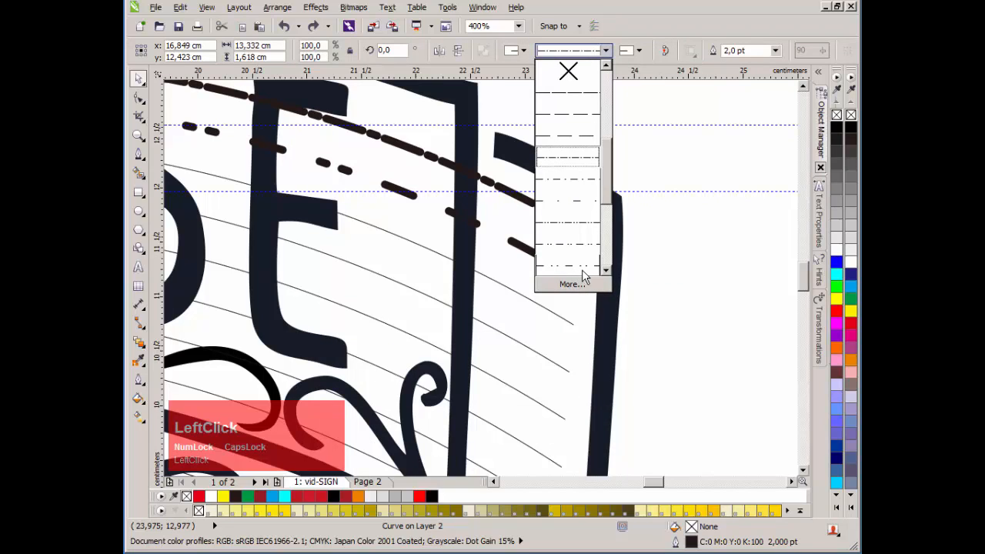
left_click_drag(609, 185, 610, 243)
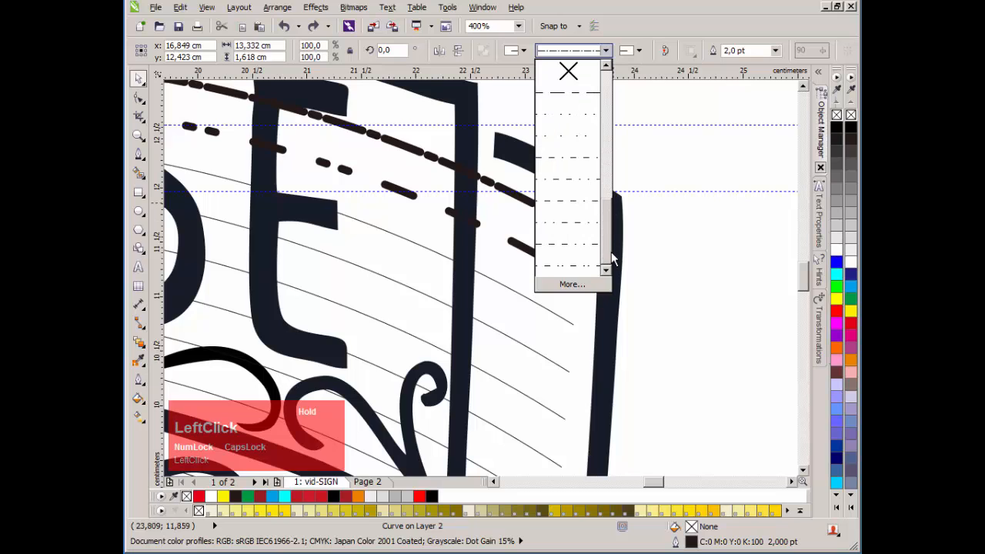
left_click(579, 268)
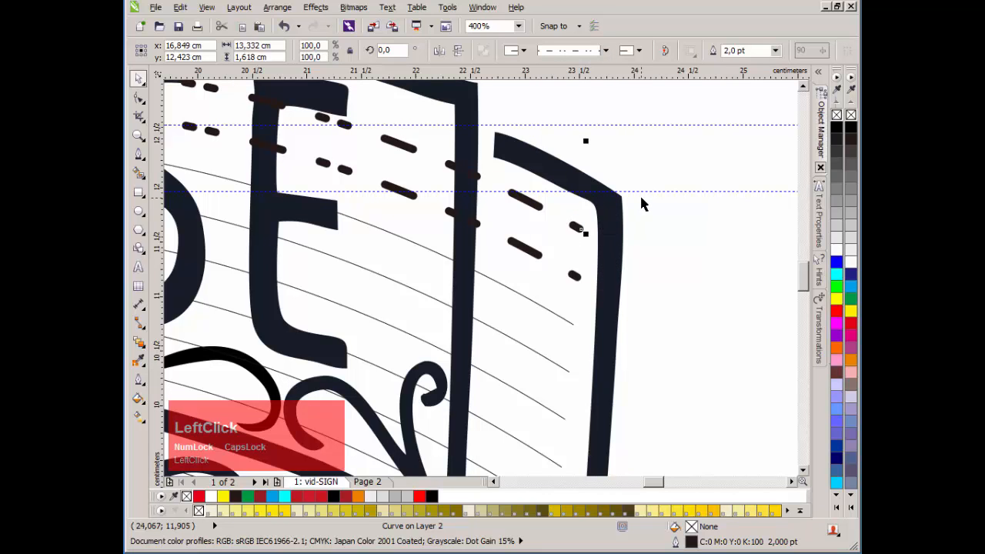
Step: Try stretching the topmost line's right end node beyond the ribbon with the Shape tool and undo the change
scroll(480, 278, "down", 2)
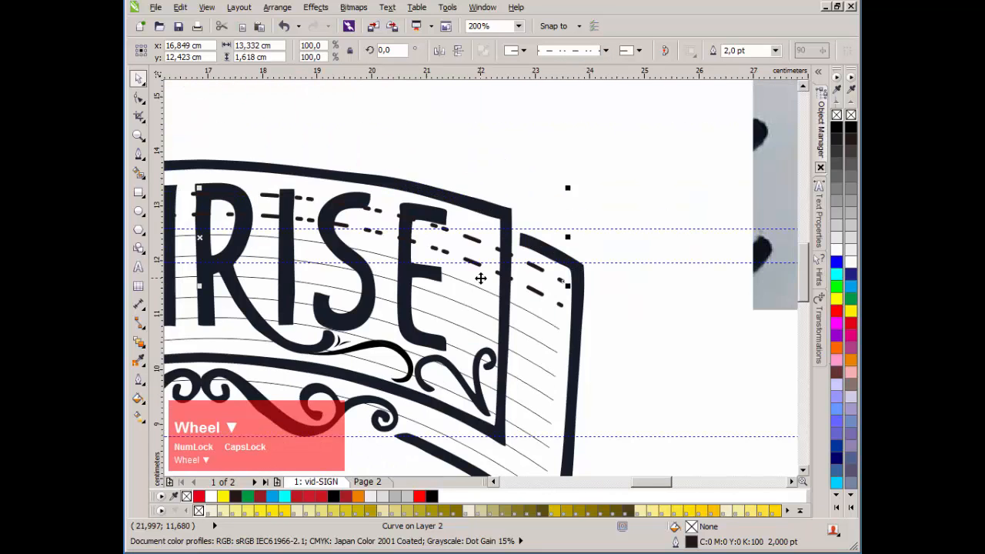
double_click(539, 273)
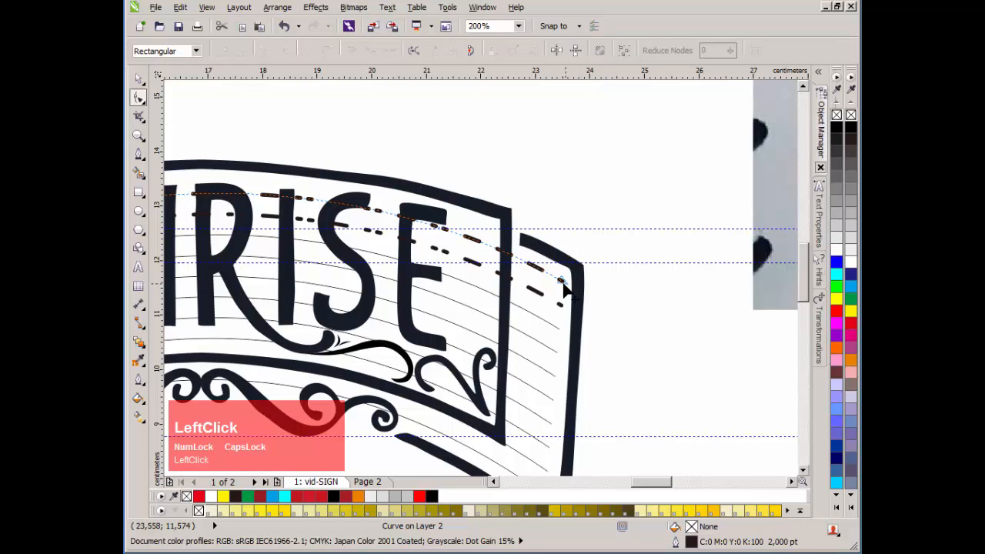
left_click_drag(573, 283, 692, 330)
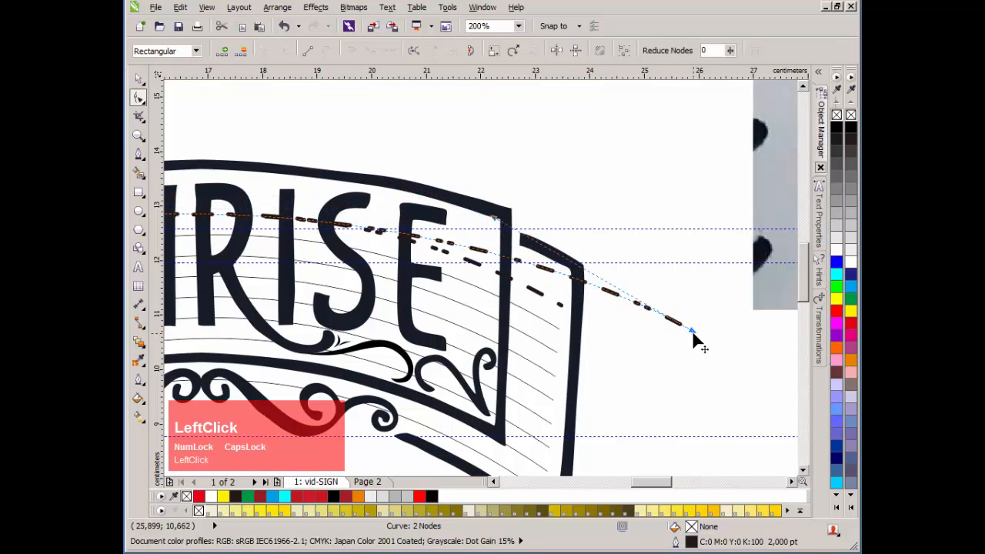
key("ctrl+z")
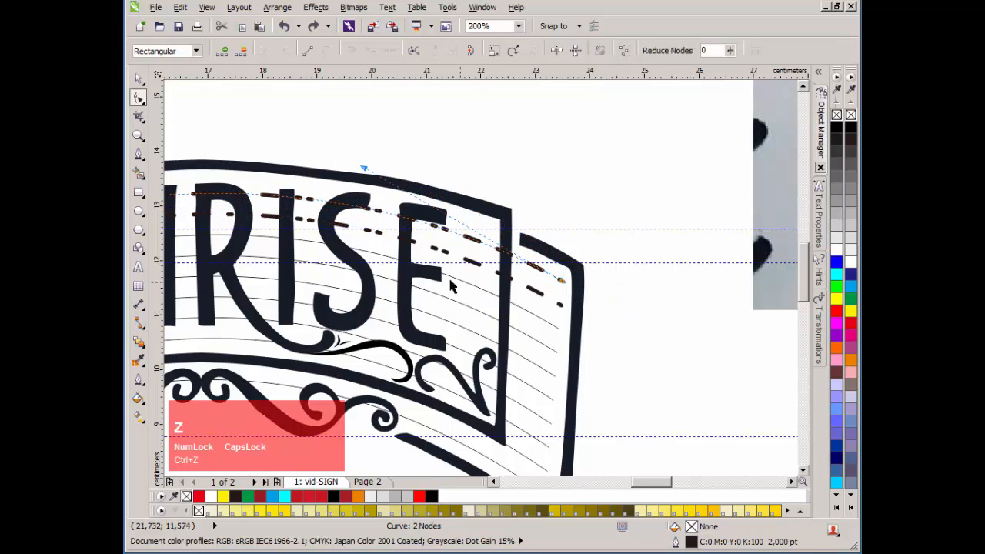
key("space")
Step: Examine the two dashed lines across both sides of the banner and compare them with the reference drawing
scroll(467, 286, "down", 2)
scroll(470, 286, "up", 4)
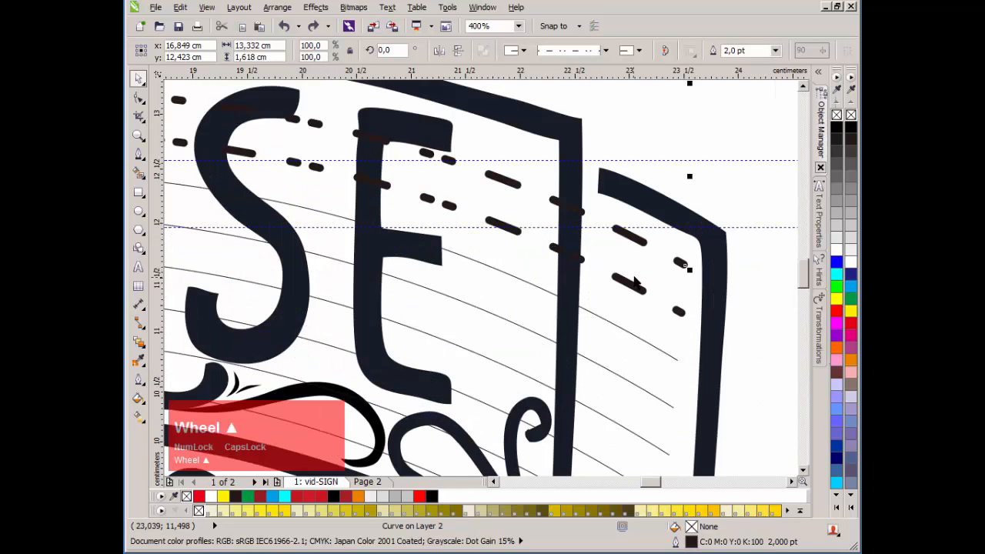
key("space")
left_click(738, 284)
scroll(734, 286, "down", 6)
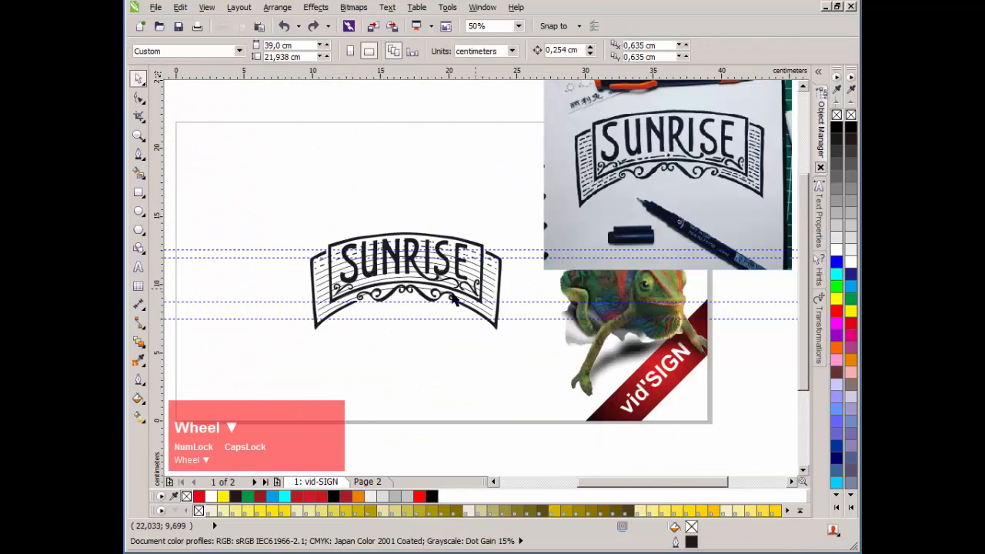
scroll(472, 272, "up", 4)
scroll(442, 248, "up", 2)
scroll(602, 222, "down", 4)
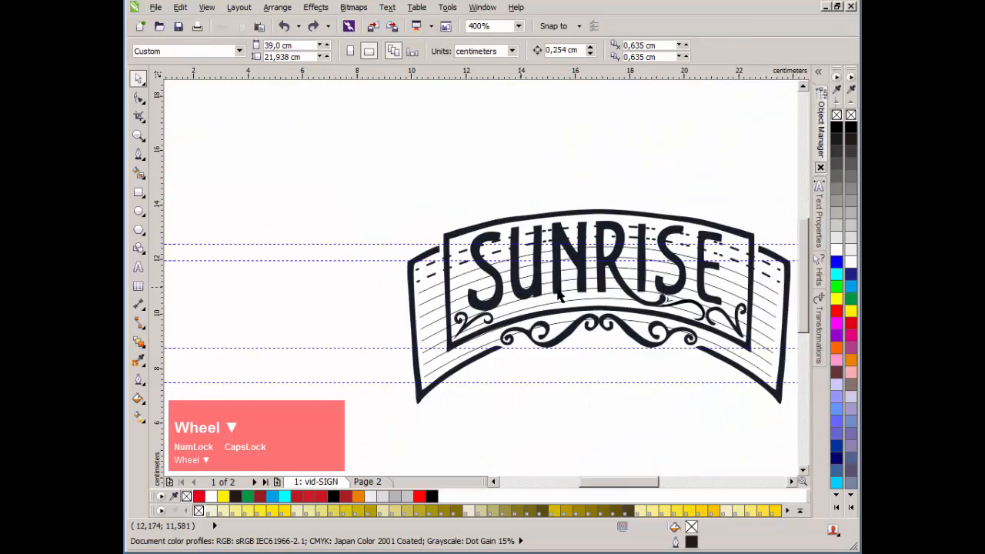
scroll(445, 271, "up", 3)
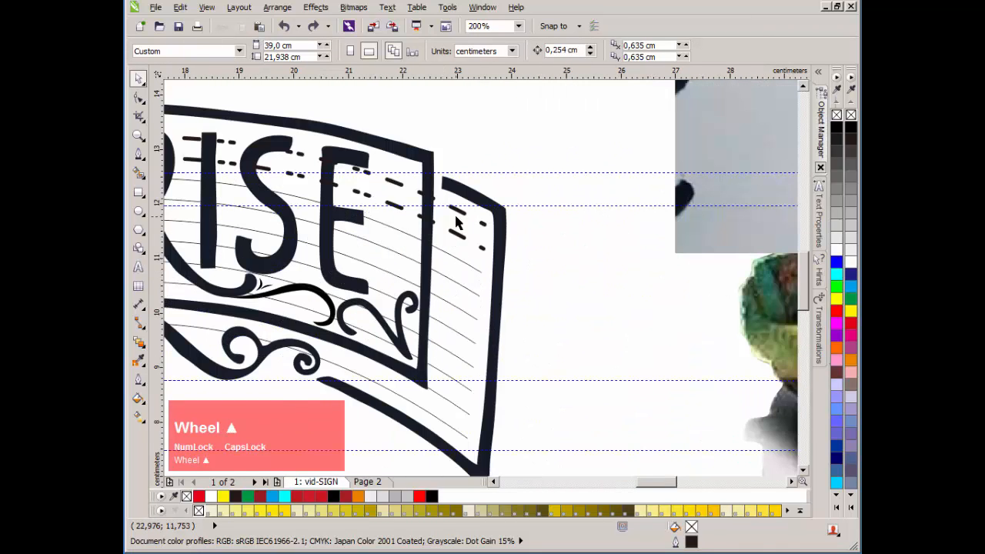
Step: Apply a different widely spaced dash-and-dot preset style to the topmost line so its dashes are staggered against the second line
left_click(456, 222)
left_click(606, 51)
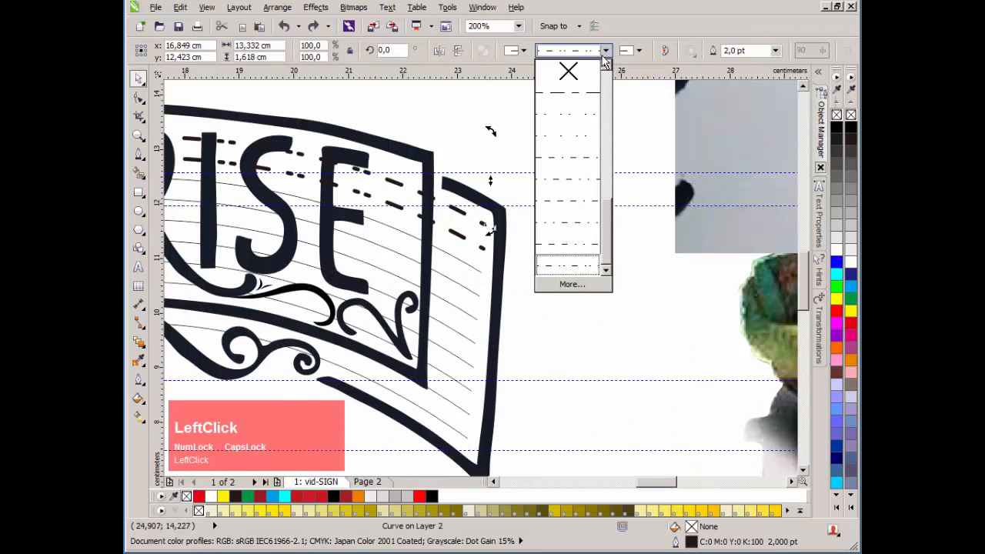
left_click(587, 185)
scroll(469, 232, "up", 3)
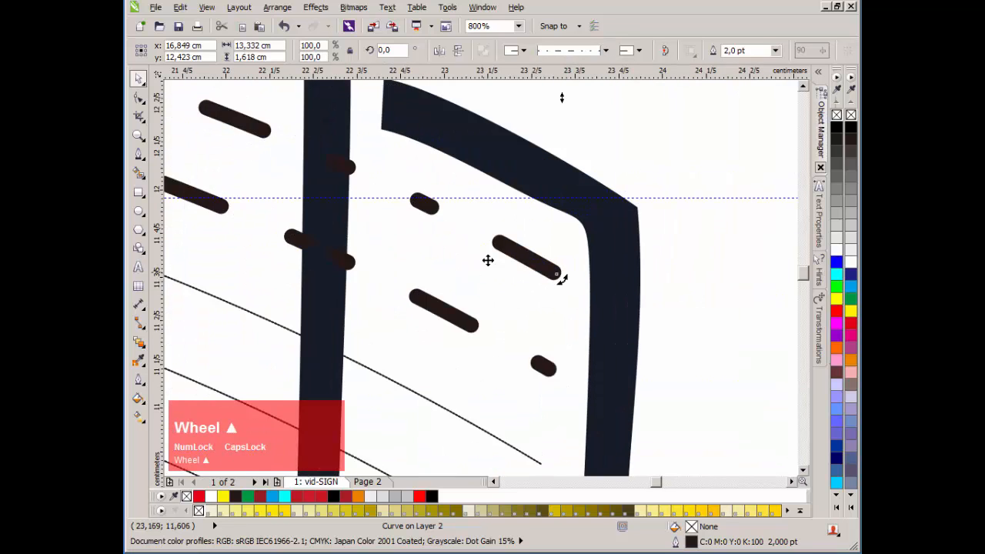
left_click(487, 343)
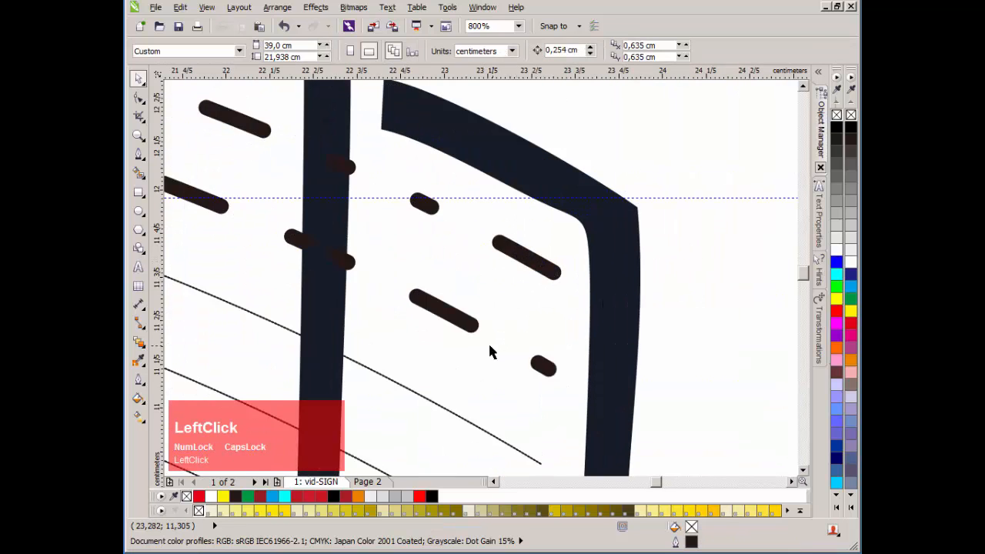
Step: Give the eight remaining arc lines below the two styled ones a 2.0 pt outline with rounded line caps
scroll(485, 292, "down", 1)
left_click(483, 287)
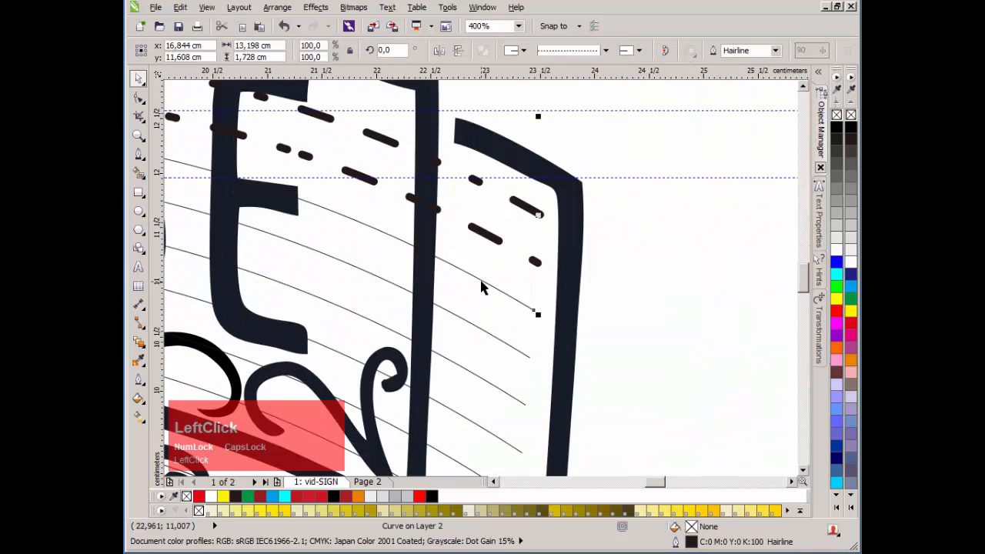
left_click(604, 50)
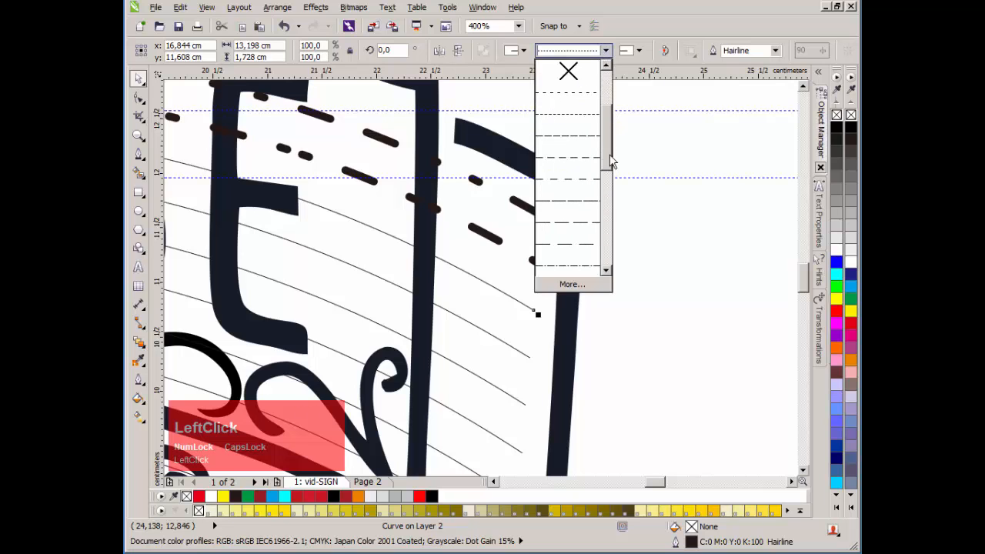
left_click(510, 346, "shift")
left_click(508, 401, "shift")
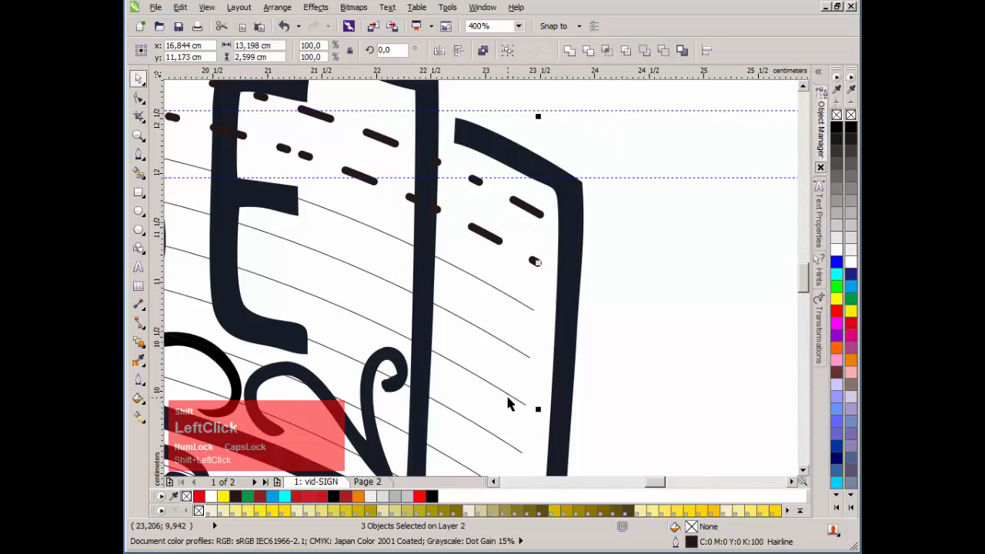
scroll(496, 338, "down", 5)
scroll(485, 278, "up", 3)
left_click(493, 330, "shift")
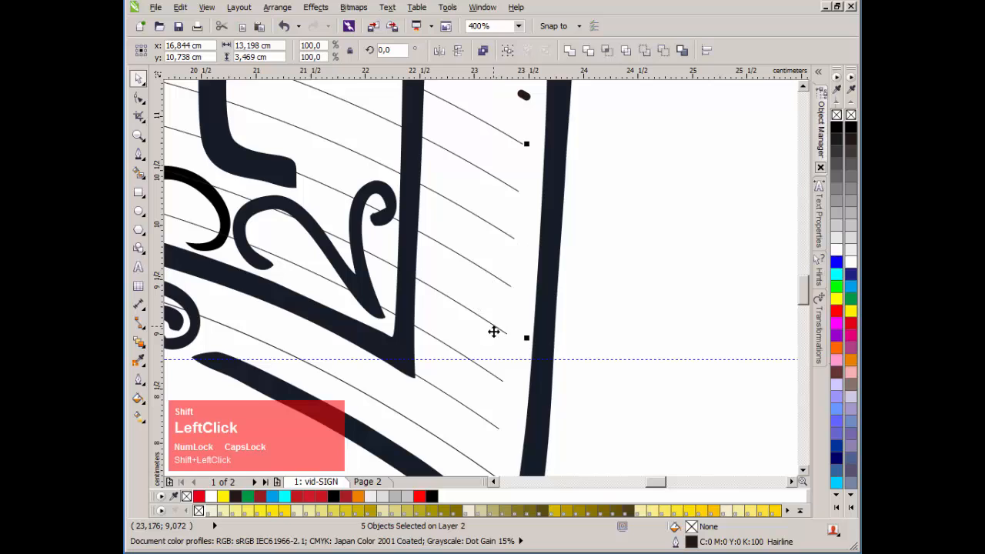
left_click(488, 377, "shift")
left_click(479, 422, "shift")
left_click(471, 457, "shift")
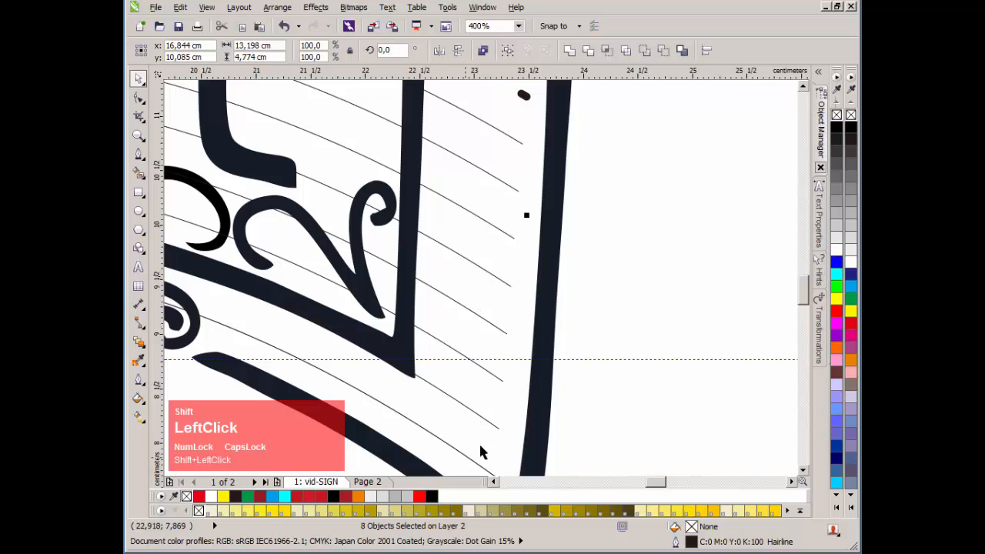
key("F12")
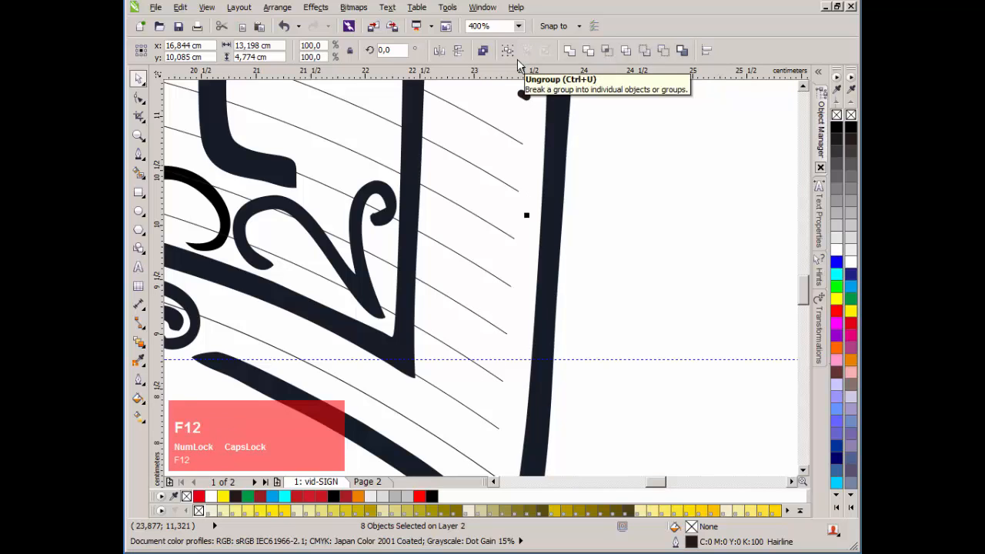
left_click(411, 191)
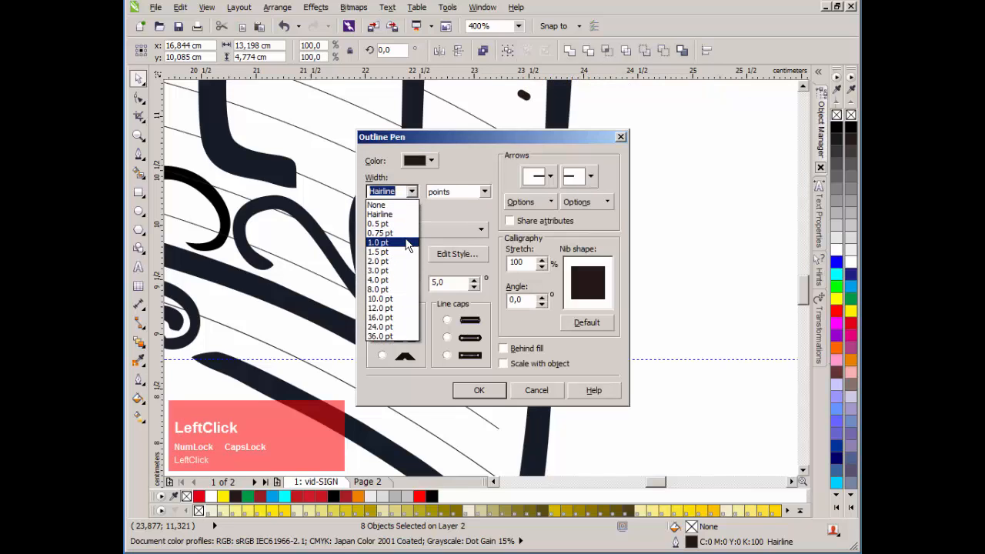
left_click(388, 268)
left_click(481, 393)
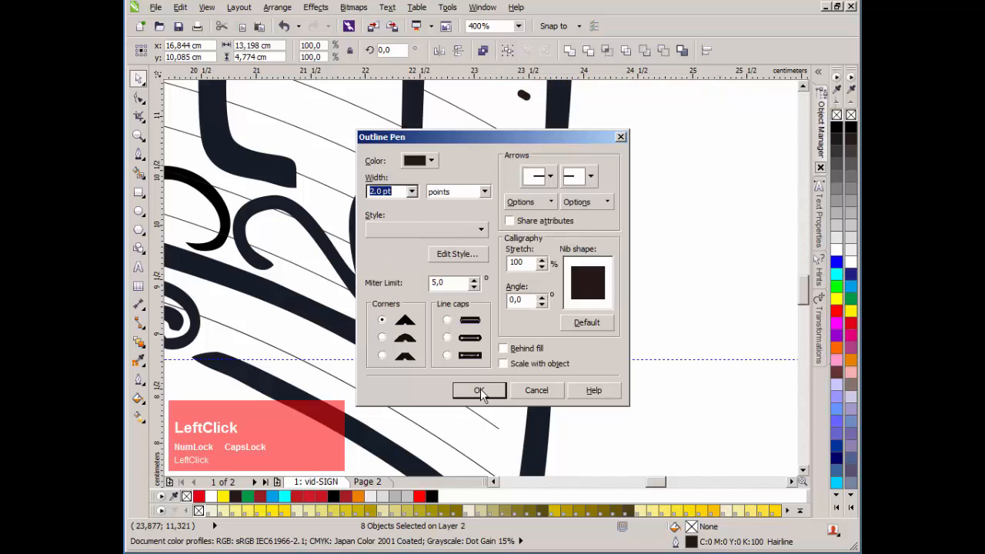
left_click(480, 392)
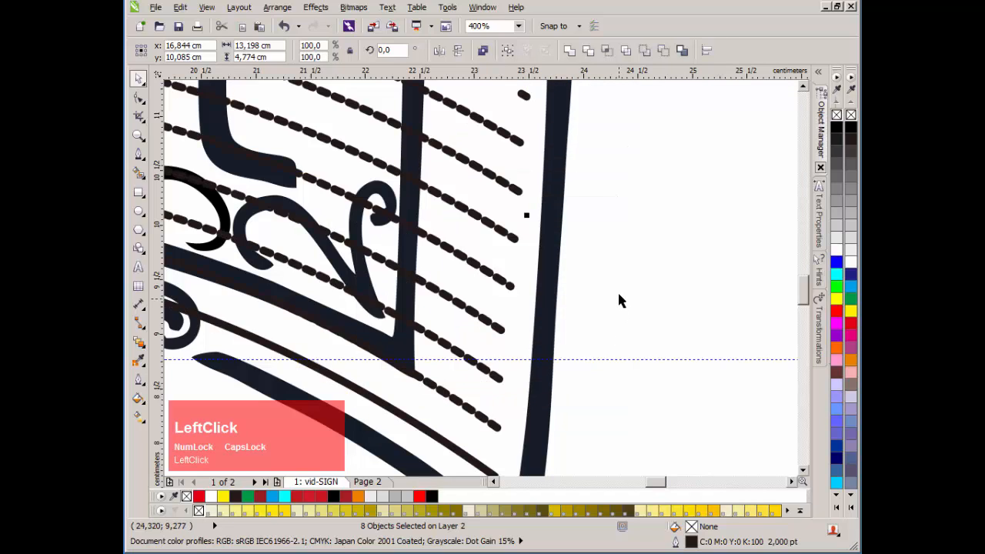
left_click(617, 300)
Step: Apply the last preset in the line style list, widely spaced dashes and dots, to the third line from the top
scroll(618, 300, "down", 2)
scroll(508, 165, "up", 2)
left_click(507, 166)
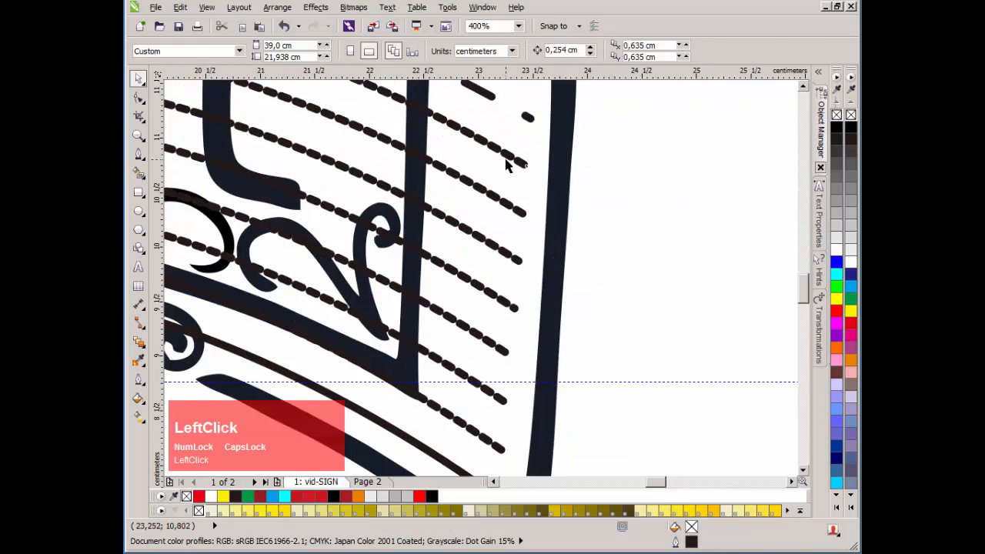
left_click(605, 50)
left_click_drag(605, 115, 598, 261)
left_click(594, 258)
scroll(496, 214, "down", 2)
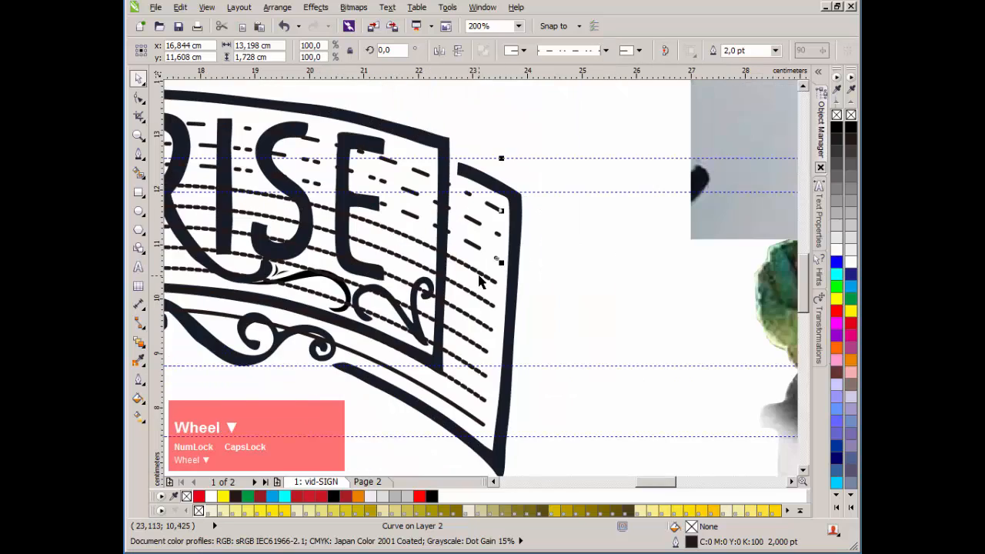
scroll(489, 275, "up", 2)
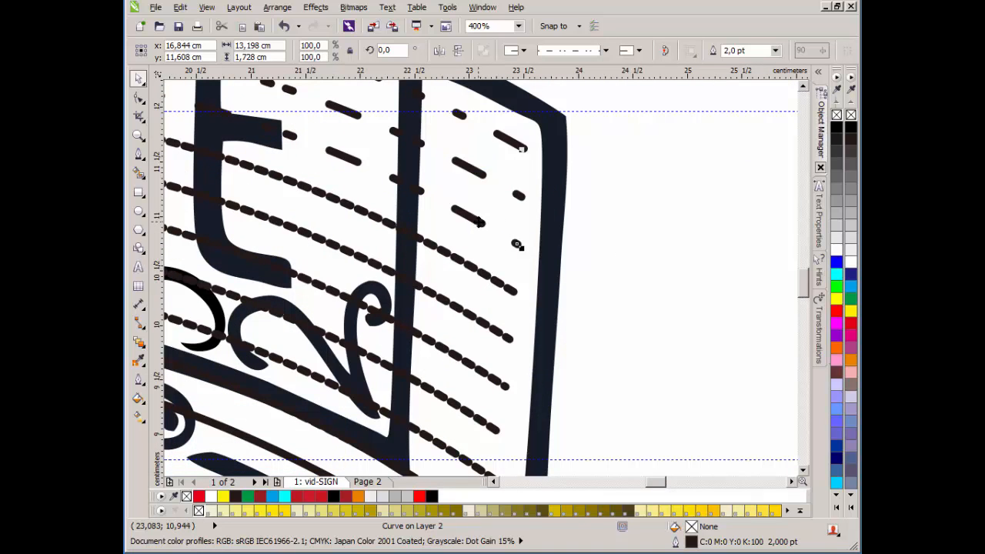
Step: Apply the second-to-last preset line style, widely spaced dashes followed by dots, to the fourth line from the top
left_click(479, 278)
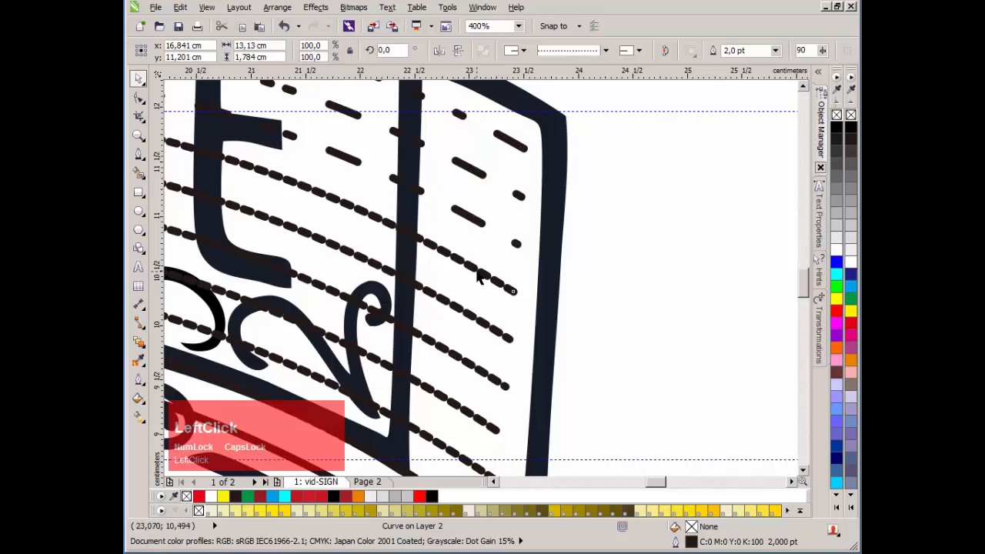
left_click(605, 50)
left_click_drag(609, 129, 606, 263)
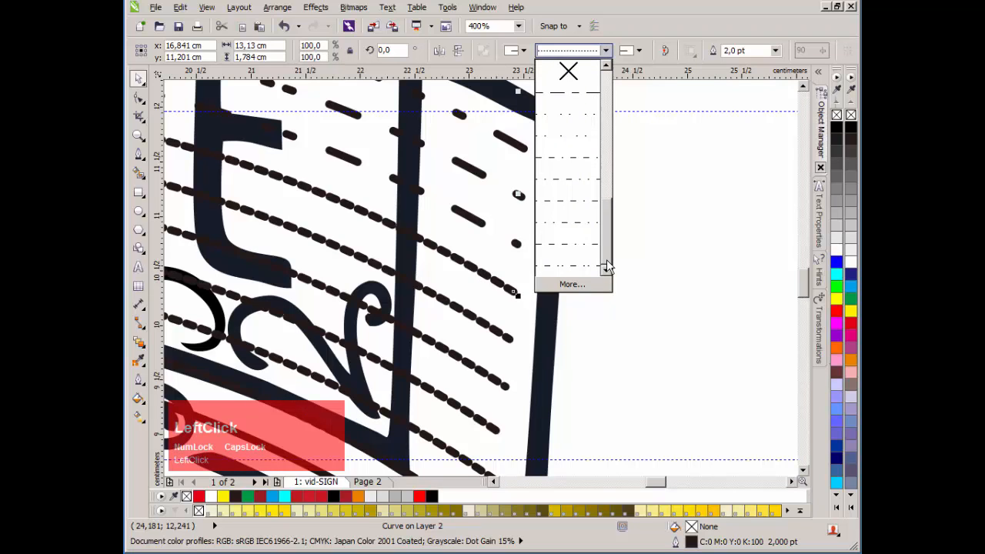
left_click(590, 247)
left_click(577, 329)
Step: Apply the fourth-from-last preset line style, alternating dots and long dashes, to the fifth line from the top
left_click(510, 341)
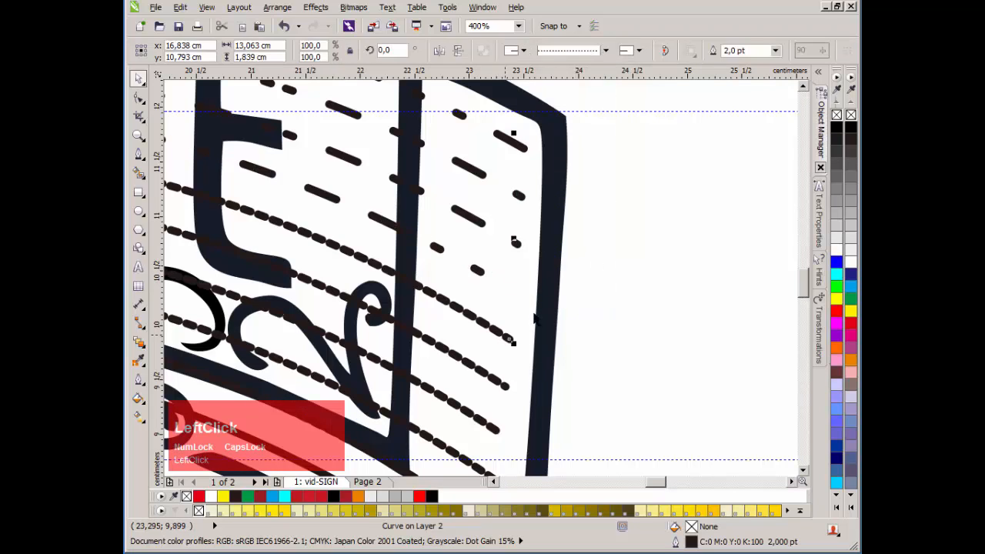
left_click(604, 51)
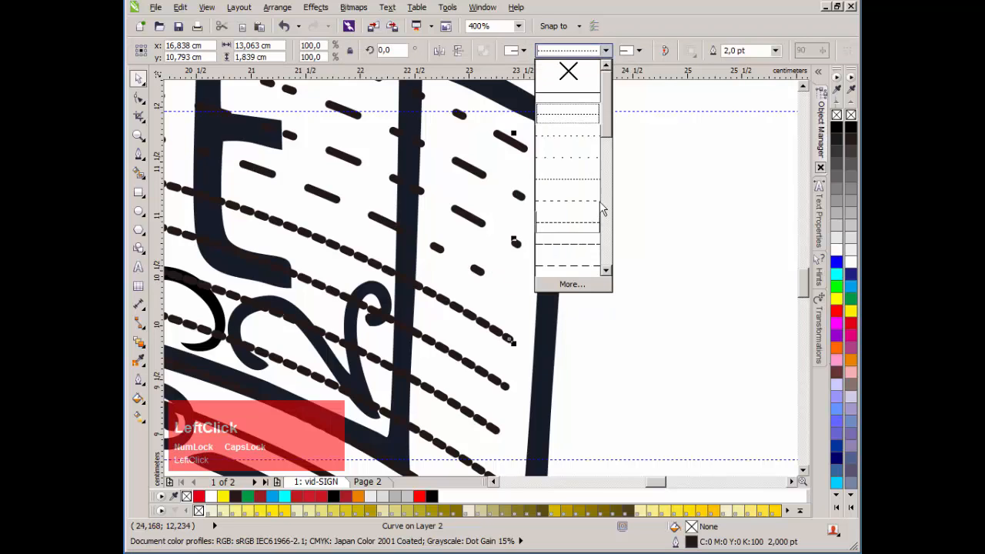
left_click_drag(609, 110, 620, 270)
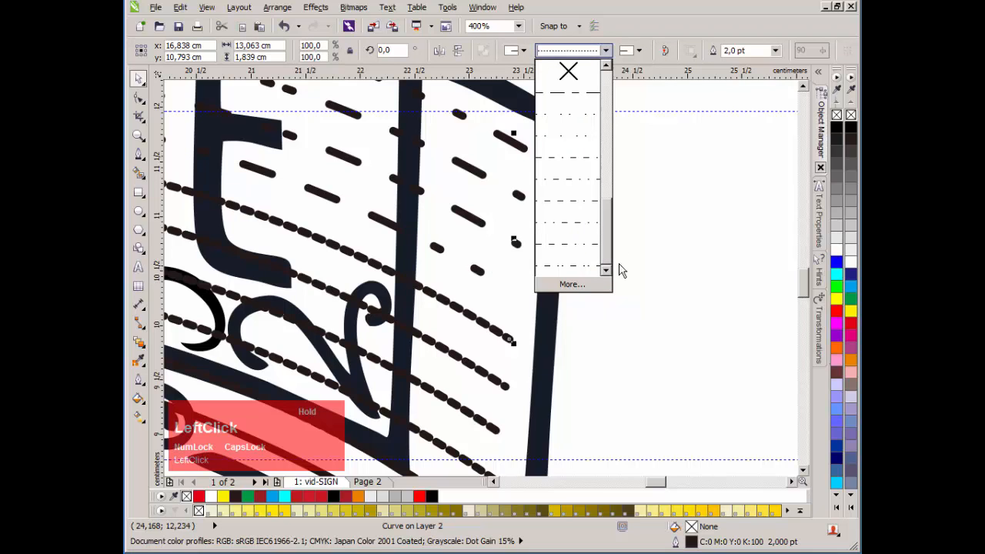
left_click(576, 196)
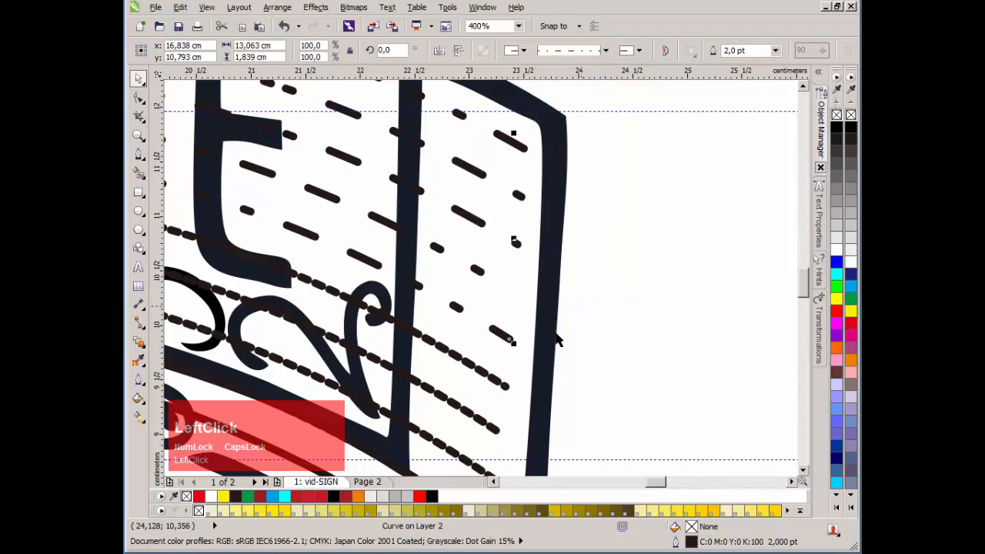
Step: Apply a widely spaced dots-only preset line style to the sixth line from the top
left_click(603, 51)
left_click_drag(610, 123, 606, 264)
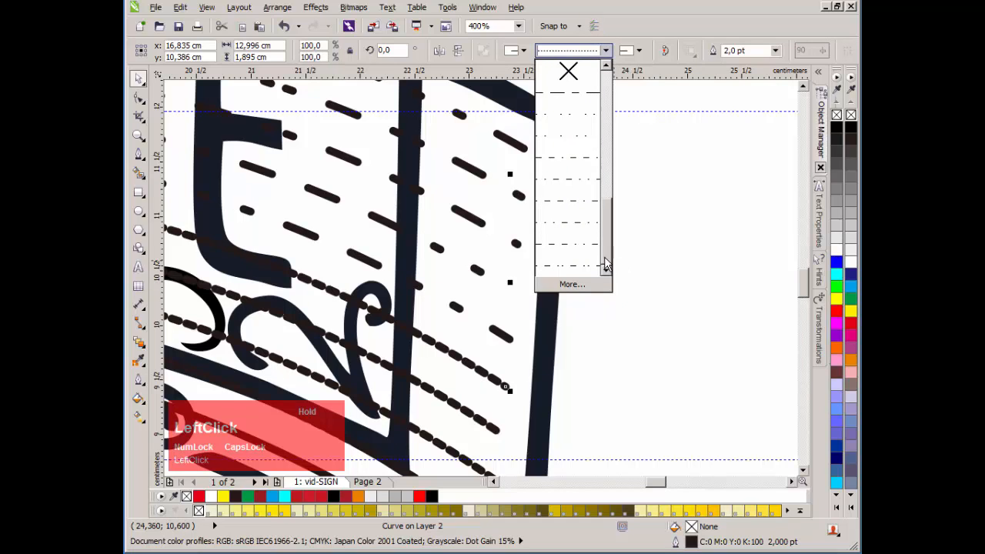
left_click(579, 139)
Step: Apply the last preset line style in the list to the seventh line from the top
left_click(487, 431)
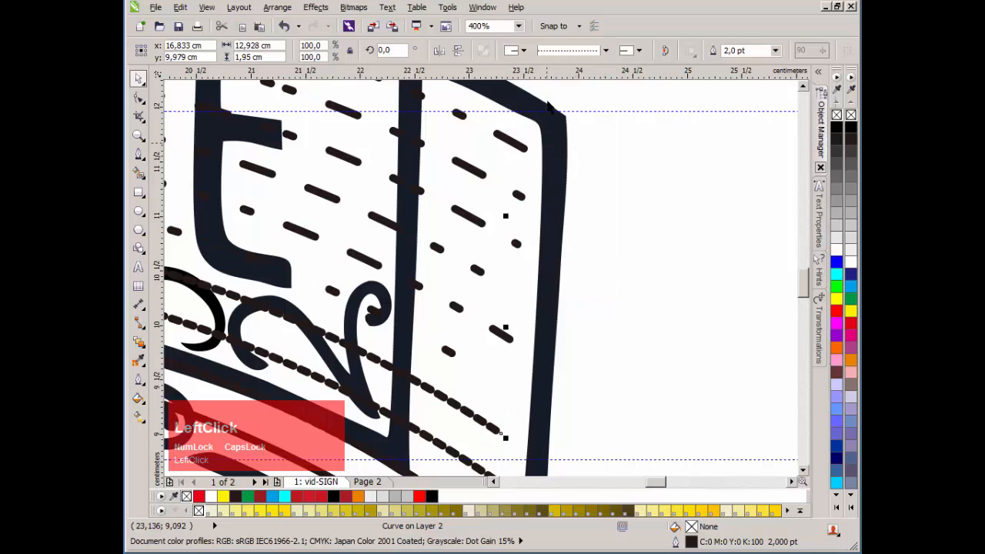
left_click(605, 51)
left_click_drag(609, 102, 619, 242)
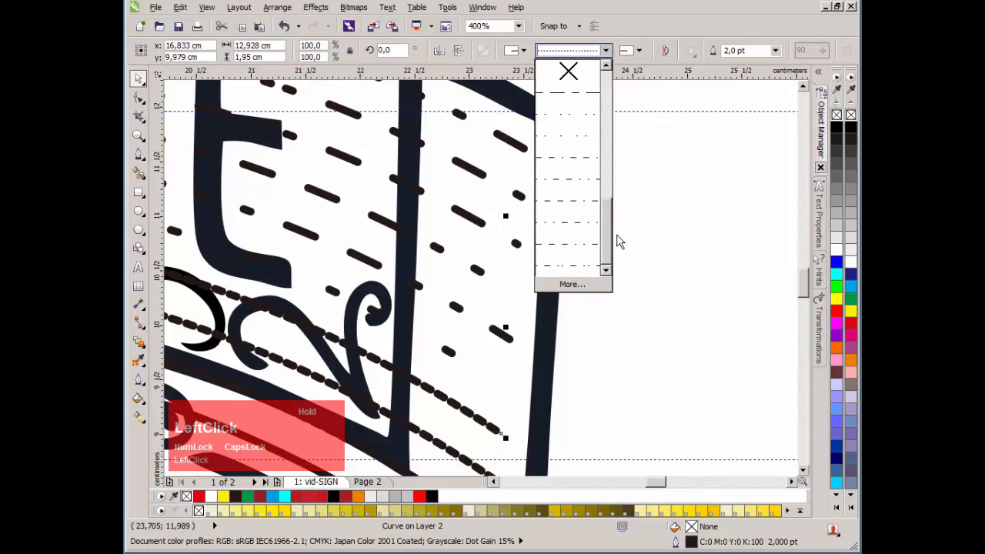
left_click(594, 262)
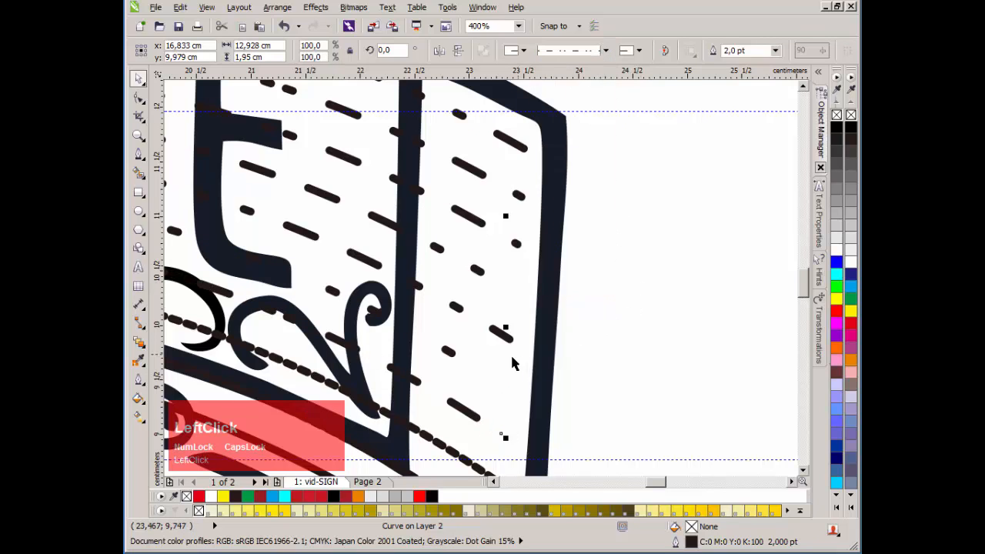
Step: Apply the sixth-from-last preset line style, widely spaced dashes and dots, to the eighth line from the top
scroll(481, 279, "up", 2)
left_click(484, 323)
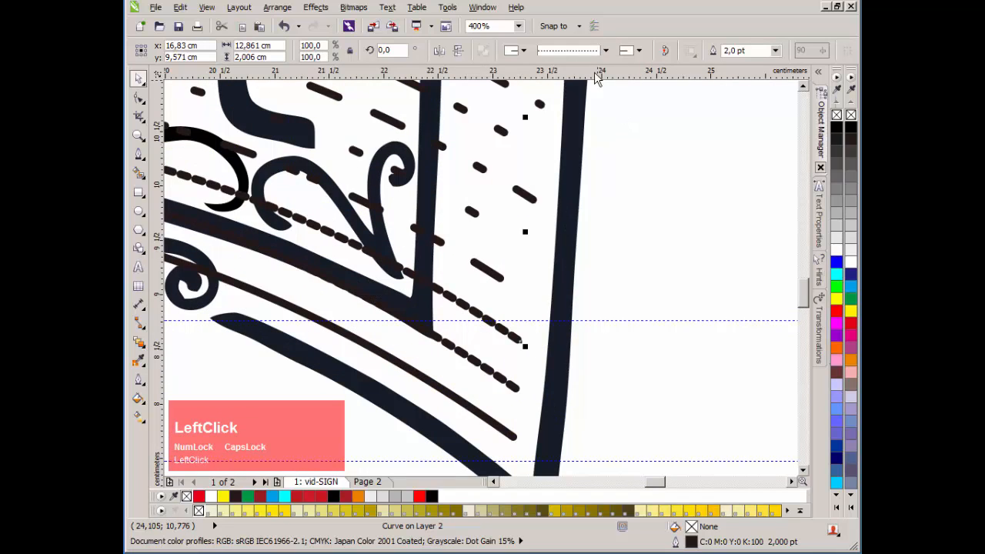
left_click(605, 50)
left_click_drag(605, 106, 616, 257)
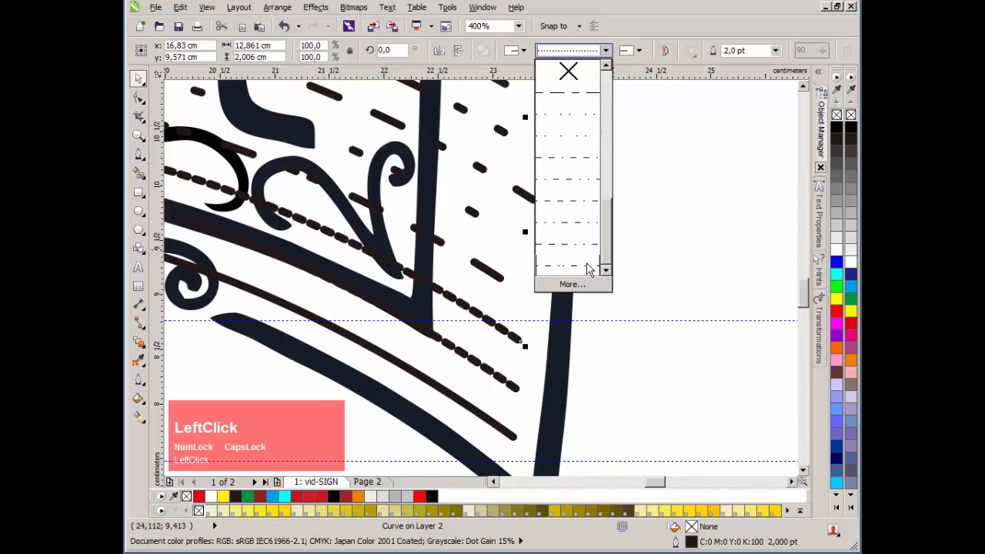
left_click(577, 159)
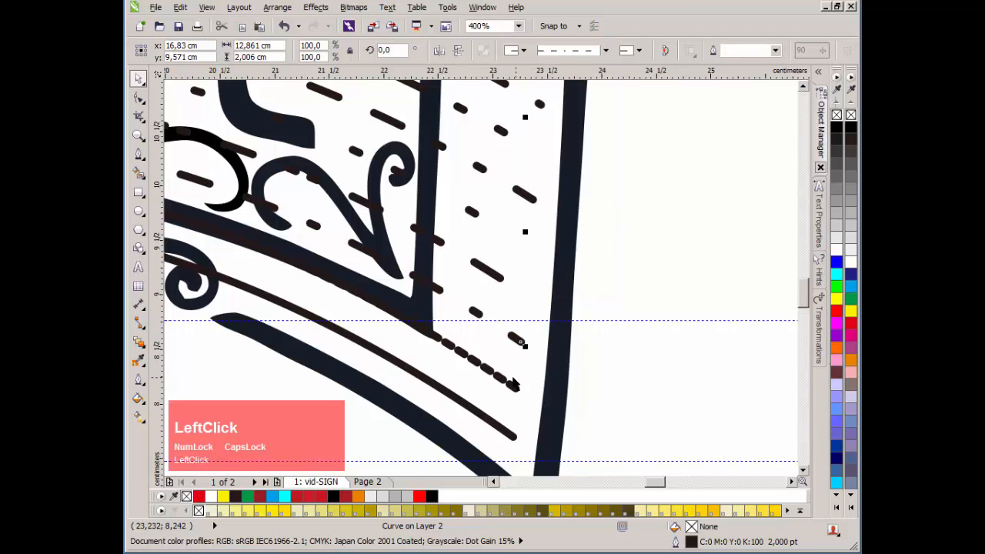
Step: Apply a more closely spaced dash-and-dot style from the middle of the preset list to the ninth line from the top
scroll(471, 283, "down", 2)
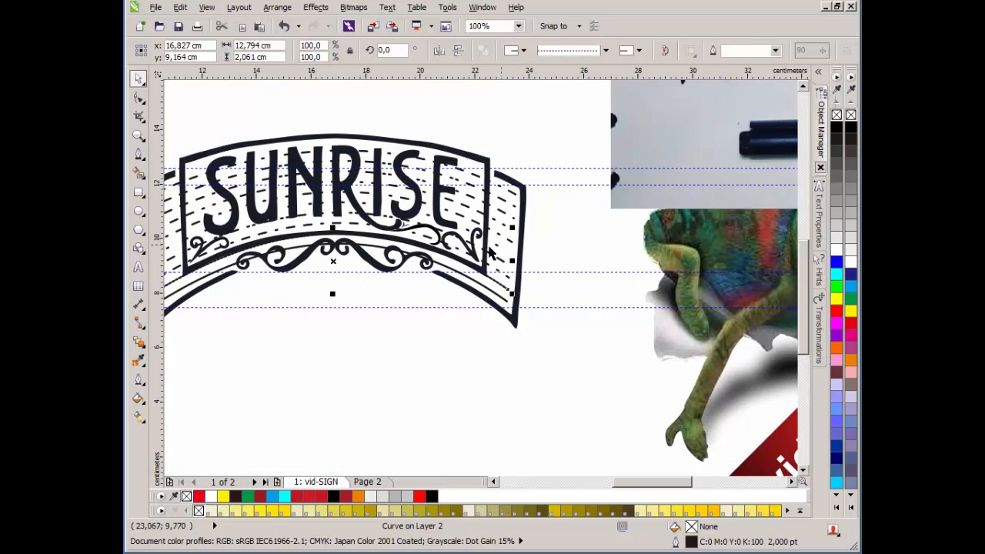
scroll(490, 254, "up", 1)
left_click(605, 50)
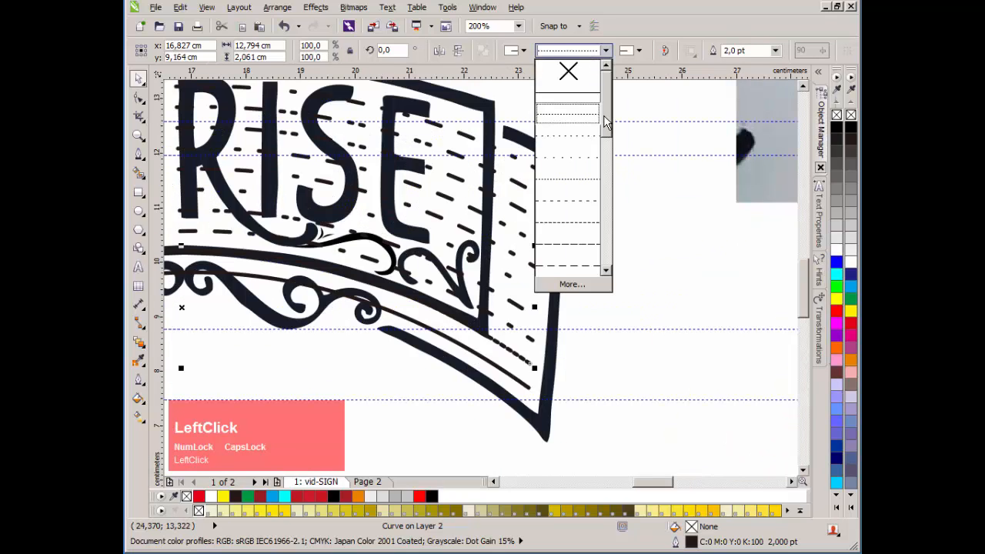
left_click_drag(607, 119, 605, 175)
left_click(567, 222)
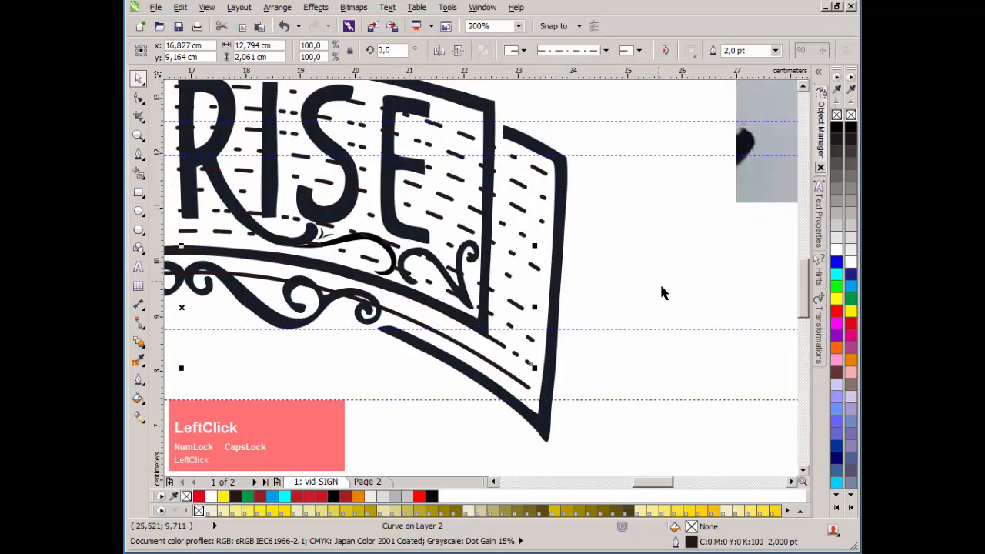
Step: Apply a widely spaced dash-and-dot preset style to the lowest, solid arc line and check the whole banner
left_click(515, 384)
left_click(585, 53)
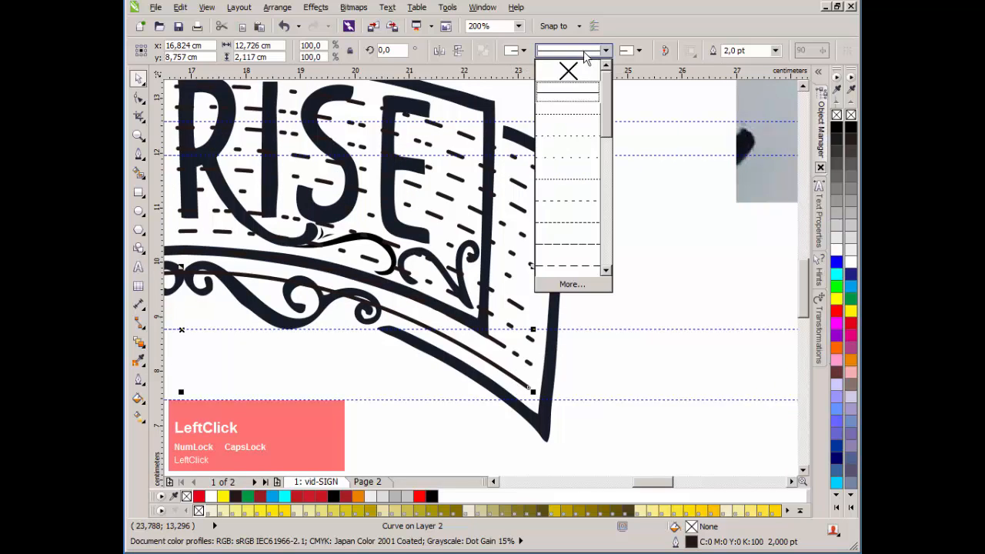
left_click_drag(608, 100, 608, 269)
left_click(654, 272)
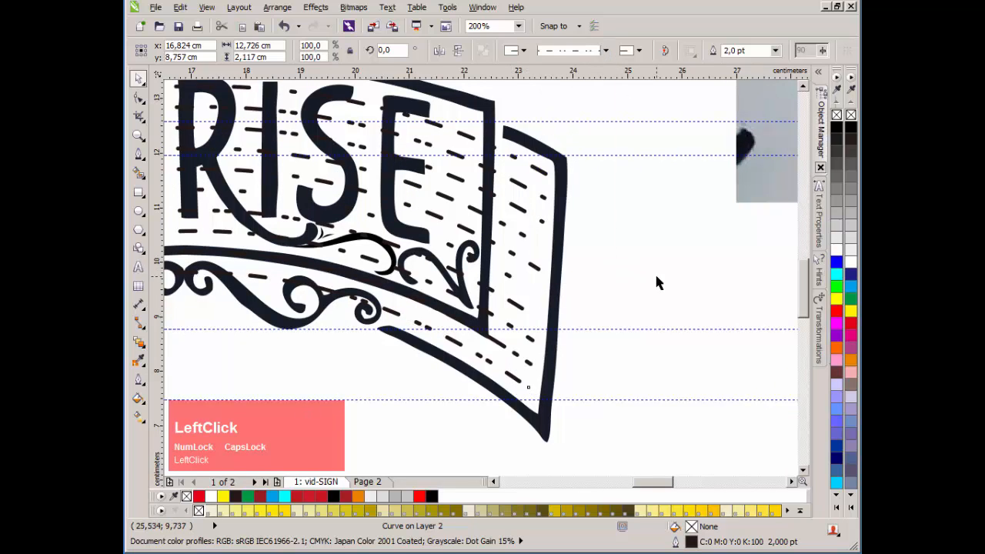
scroll(465, 281, "down", 2)
scroll(406, 285, "up", 1)
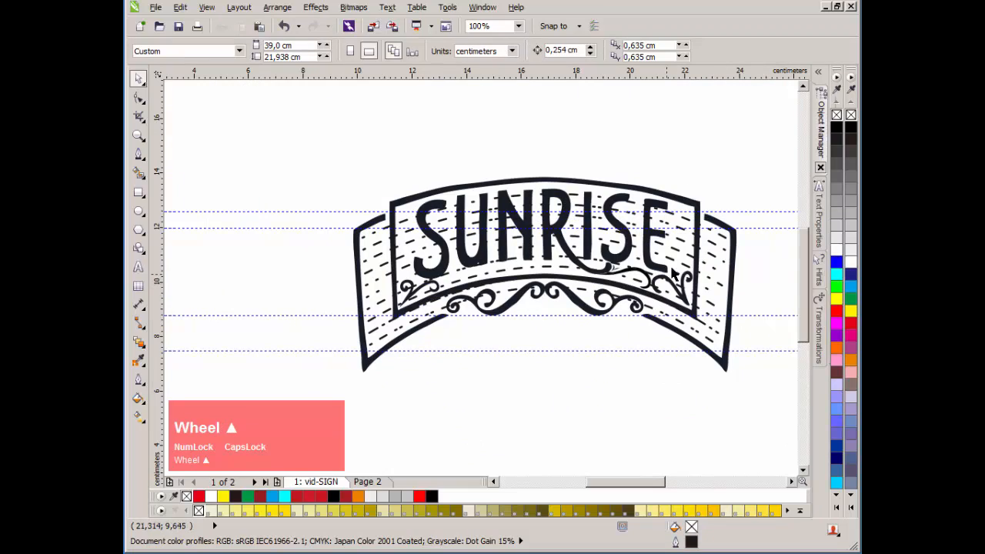
Step: Draw a rectangle about 11.35 cm wide and 4 cm high over the upper part of the banner's central SUNRISE panel
left_click(723, 248)
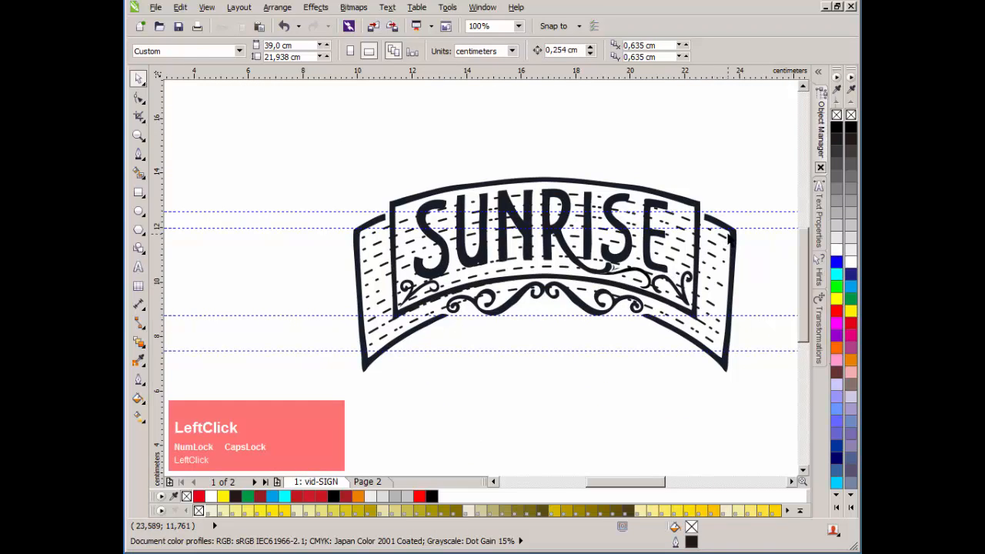
left_click(723, 248)
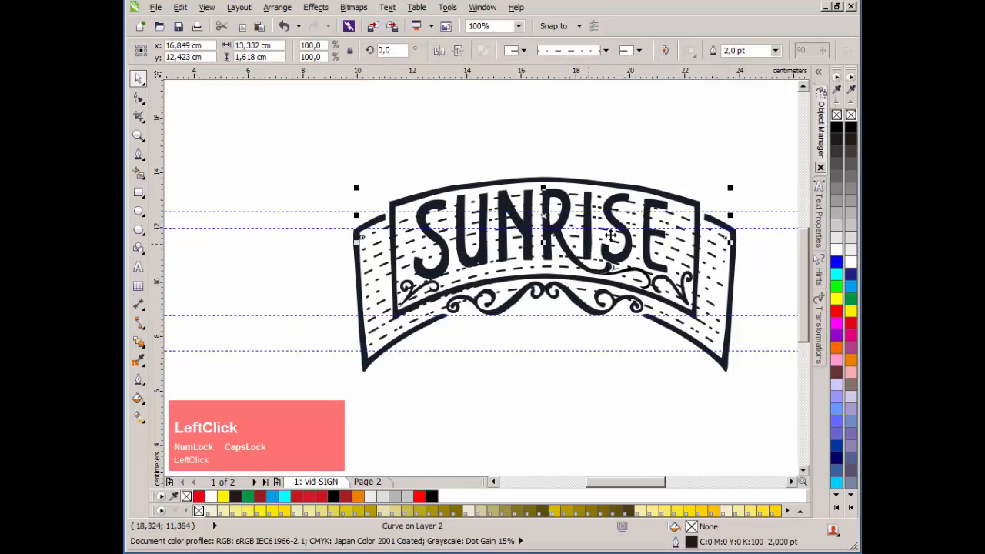
left_click(138, 193)
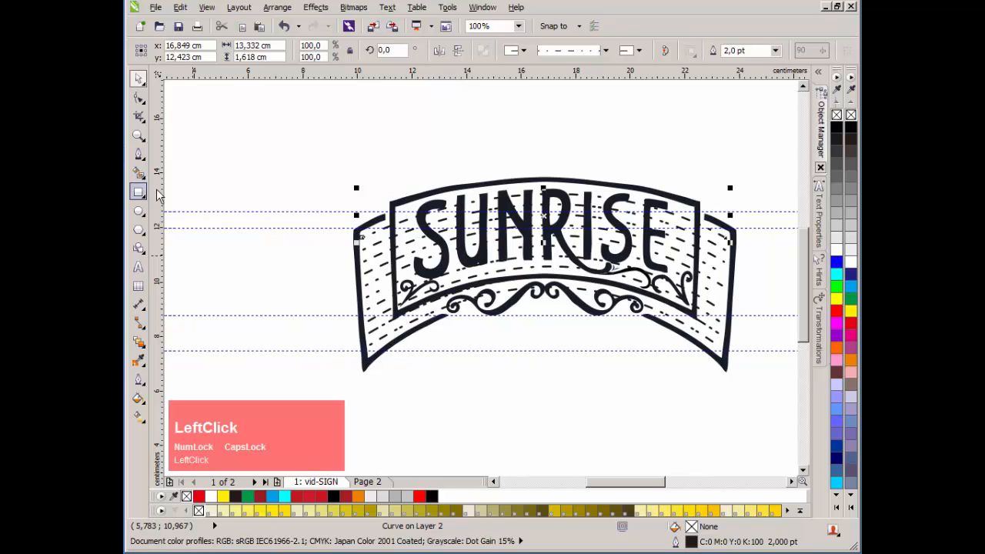
left_click_drag(388, 155, 698, 265)
key("space")
scroll(389, 217, "up", 2)
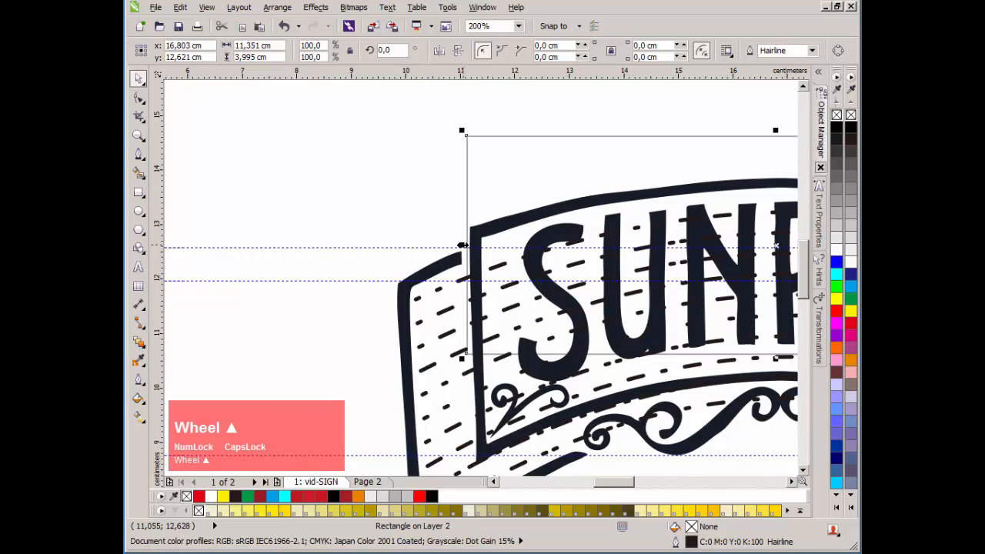
Step: Narrow the rectangle to about 11.25 cm wide, trim the uppermost dashed line with it, and remove the rectangle from the panel
left_click_drag(462, 246, 467, 246)
key("space")
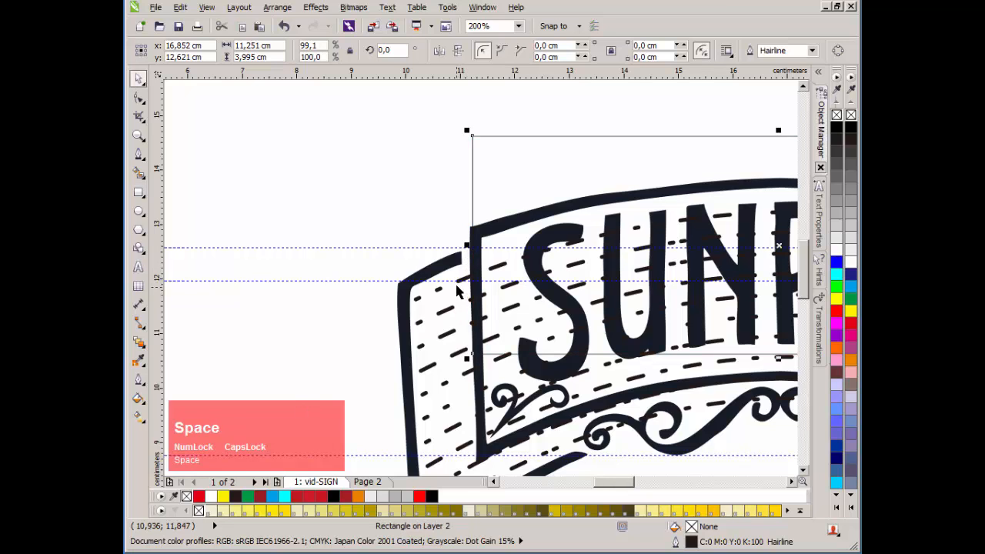
scroll(457, 290, "up", 3)
left_click(510, 256, "shift")
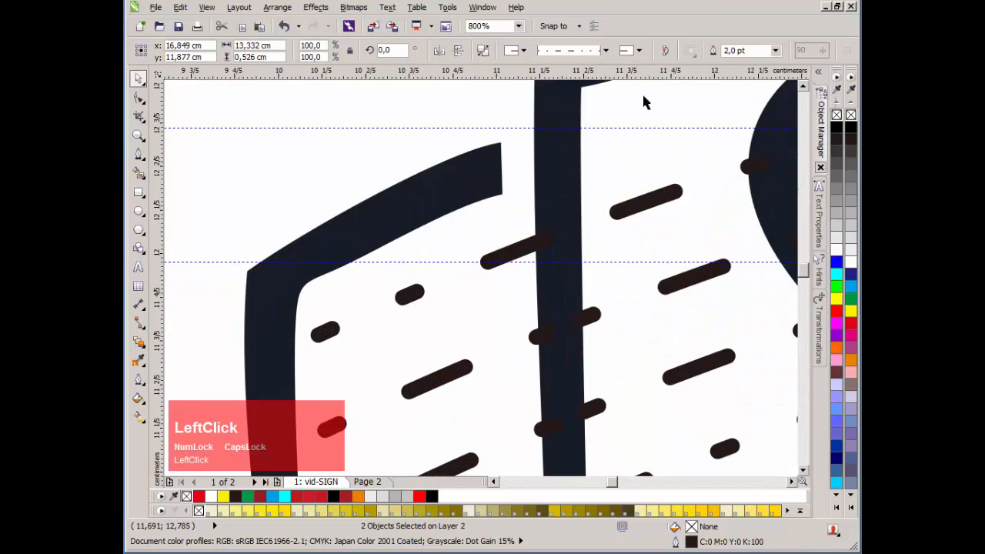
left_click(484, 281)
scroll(484, 282, "down", 4)
scroll(483, 283, "up", 2)
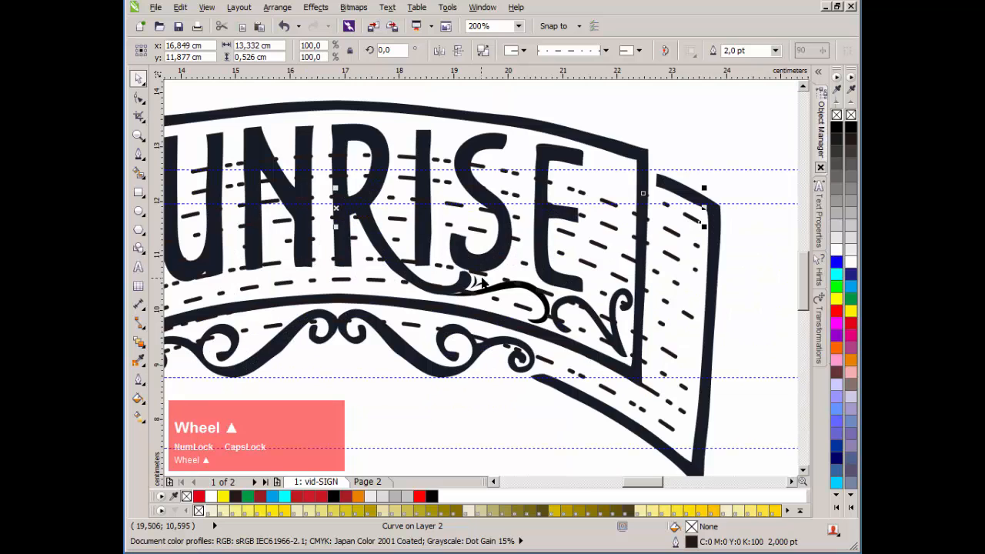
scroll(585, 256, "down", 1)
left_click(578, 247)
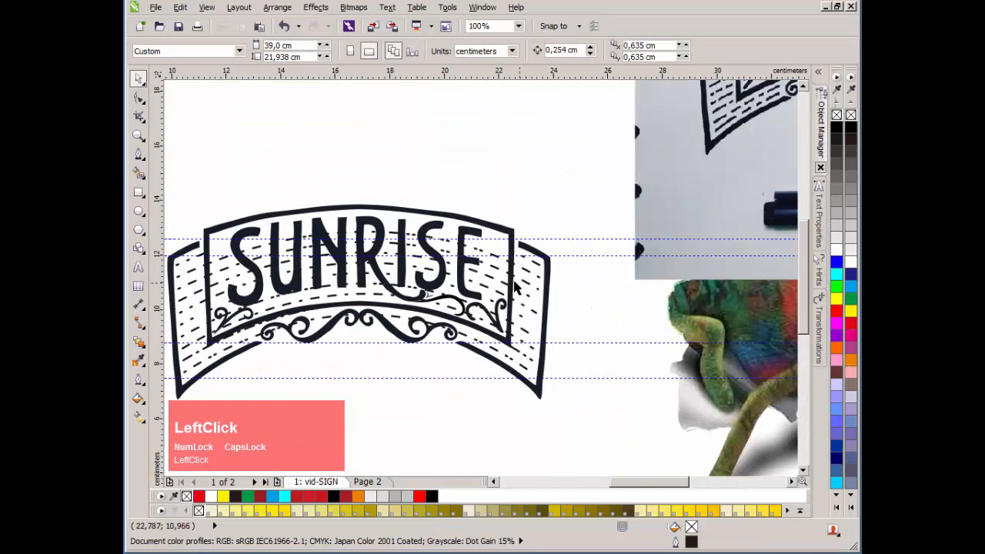
scroll(513, 286, "up", 2)
scroll(479, 282, "down", 2)
scroll(400, 287, "up", 1)
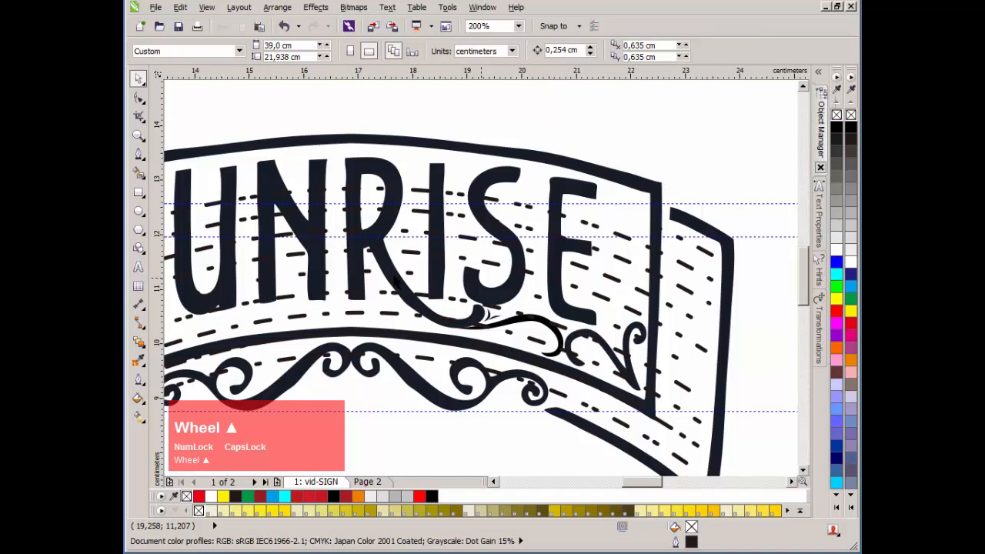
scroll(465, 291, "down", 1)
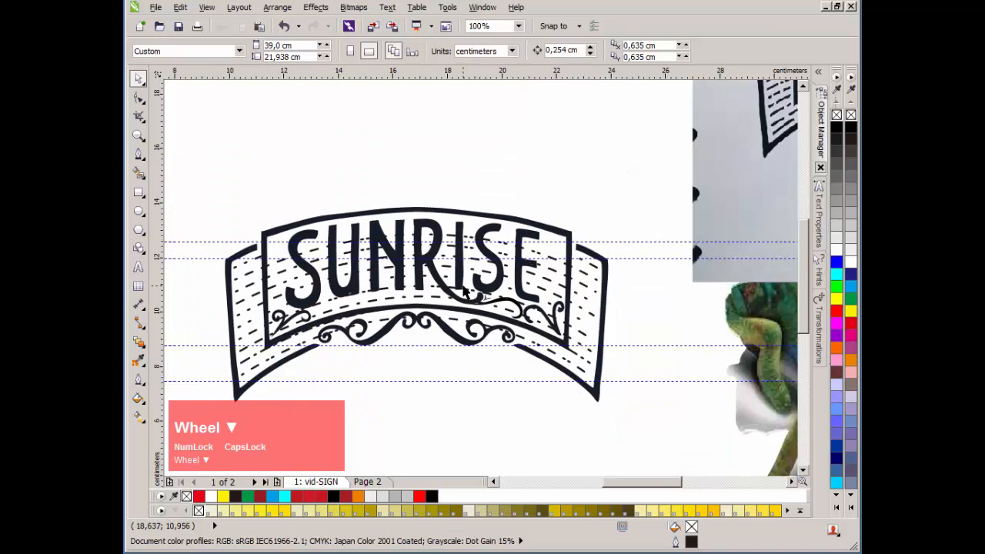
Step: Start a Pen outline with a segment about 4.67 cm high along the central panel's right edge, from above its top corner to its lower corner
left_click(138, 154)
scroll(566, 170, "up", 1)
left_click(558, 136)
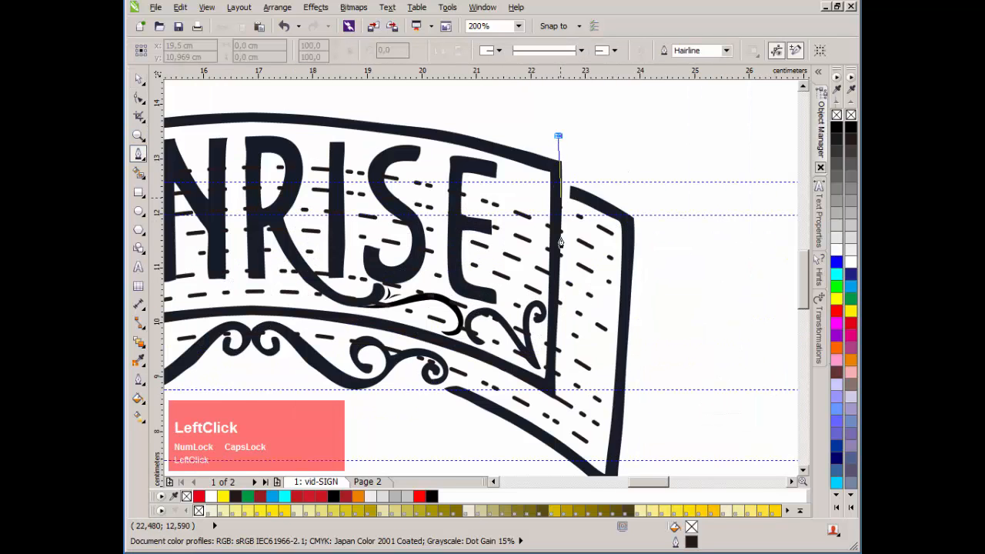
left_click(548, 392)
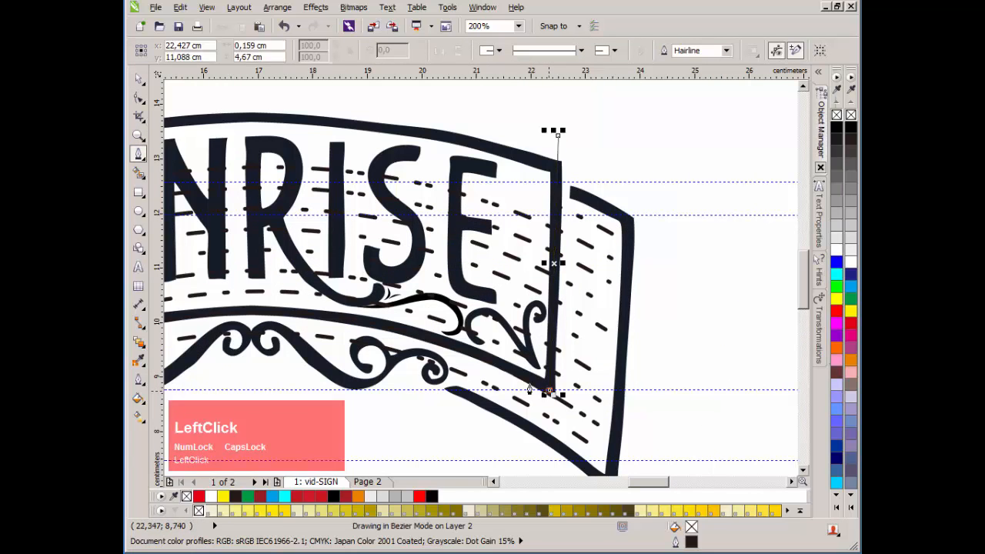
Step: Continue the outline along the panel's lower arc, curving under the middle and ending at the panel's lower-left corner
scroll(547, 385, "down", 1)
scroll(589, 279, "up", 1)
scroll(502, 292, "down", 1)
scroll(503, 288, "up", 1)
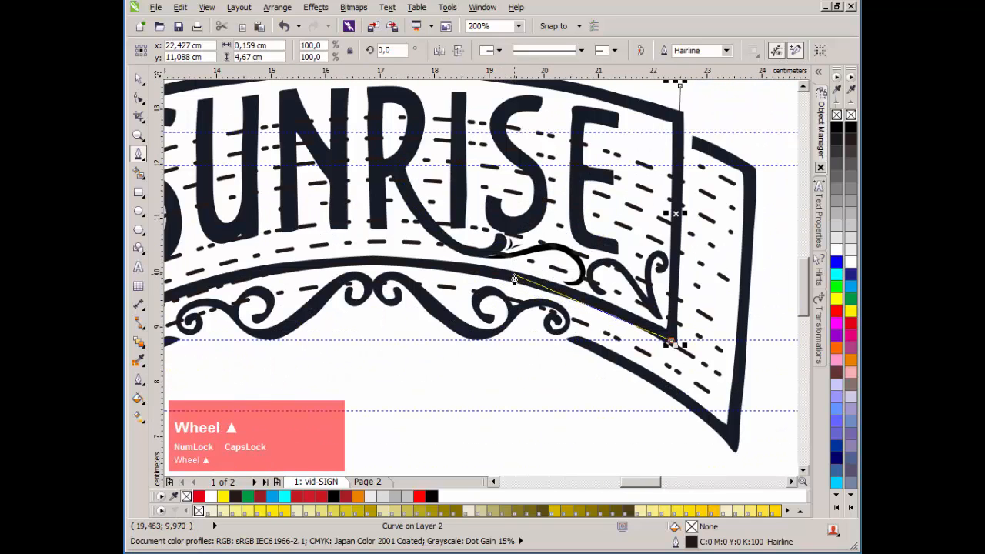
left_click_drag(515, 277, 447, 267)
left_click_drag(329, 266, 283, 272)
scroll(263, 274, "down", 1)
scroll(446, 299, "up", 1)
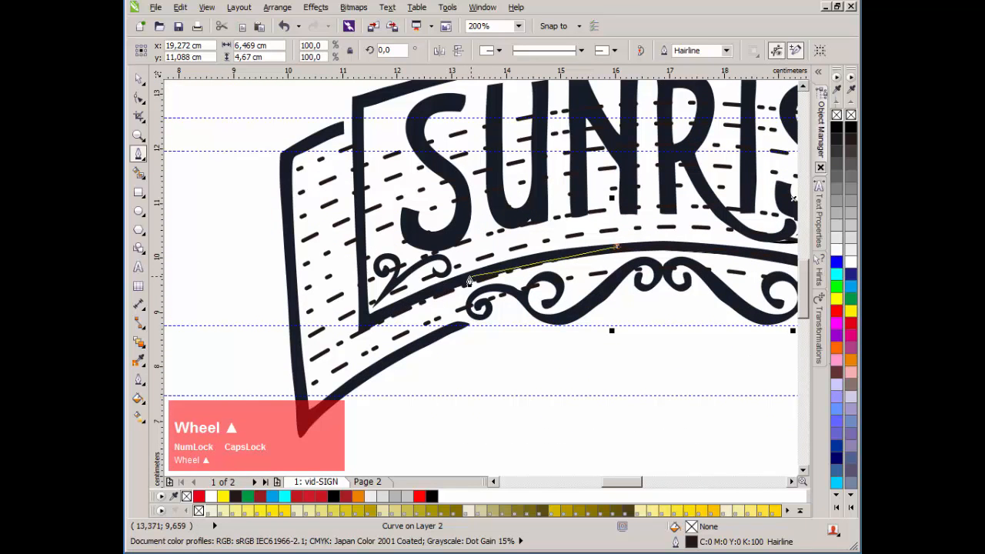
left_click(499, 278)
left_click(390, 326)
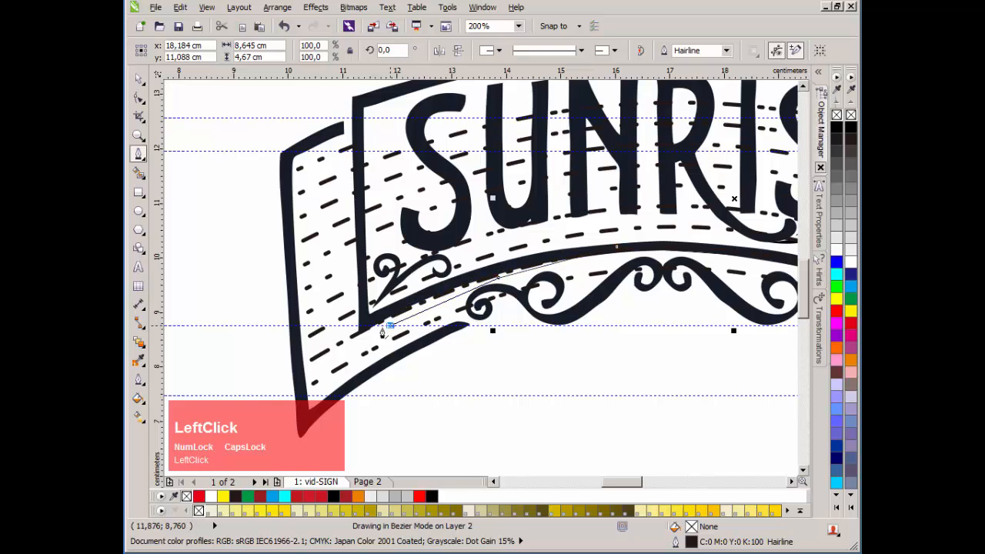
left_click(361, 337)
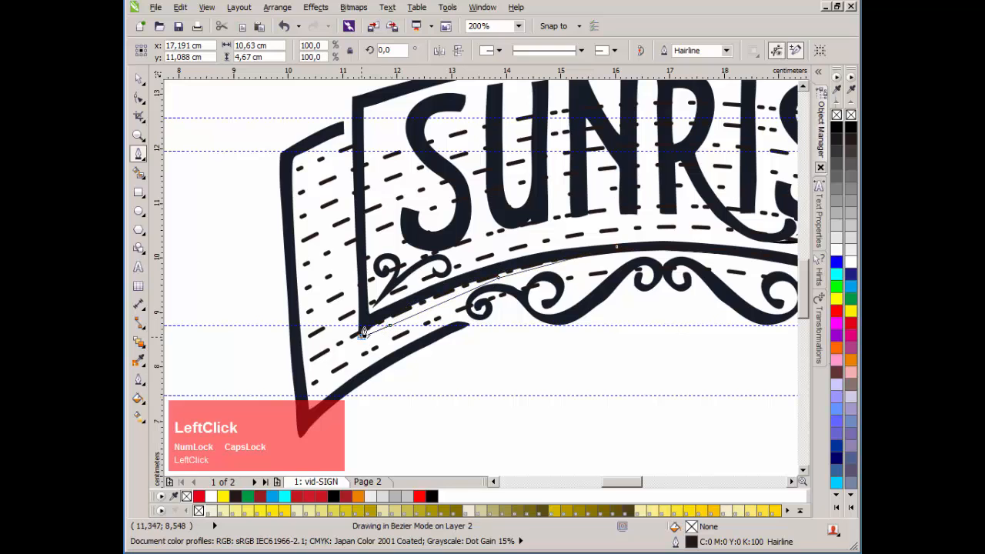
Step: Carry the outline up the panel's left edge and above its top arc, closing it as a shape about 11.25 by 5.59 cm
left_click(354, 98)
scroll(480, 282, "up", 1)
left_click(535, 207)
left_click(650, 189)
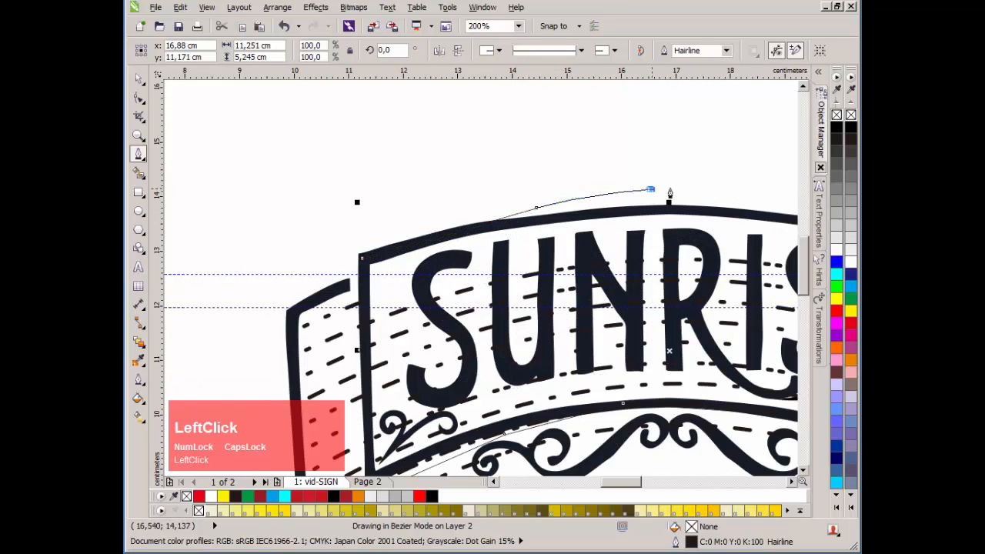
scroll(740, 211, "down", 1)
scroll(514, 292, "up", 1)
left_click(586, 243)
left_click(651, 268)
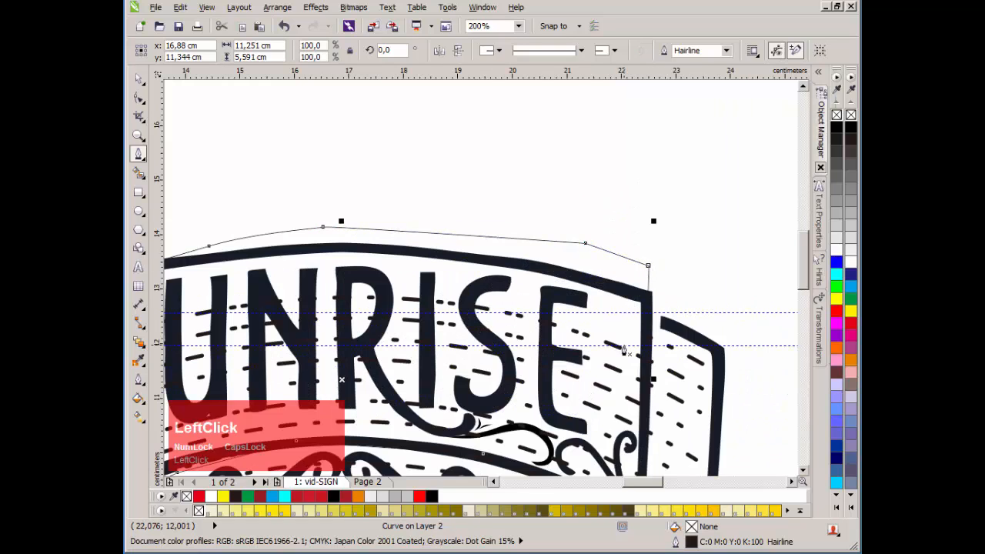
scroll(654, 270, "down", 1)
scroll(548, 256, "up", 1)
key("space")
key("shift")
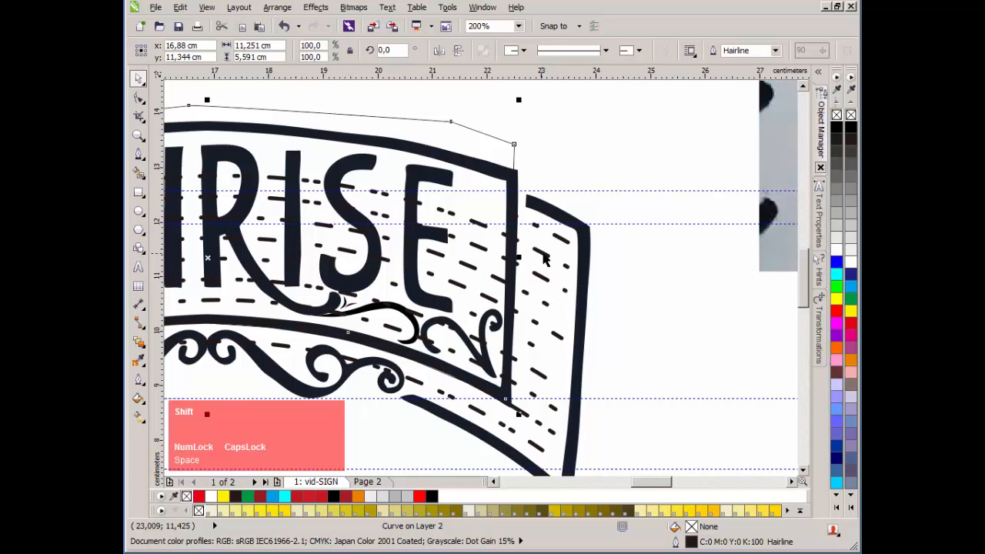
left_click_drag(511, 151, 470, 102)
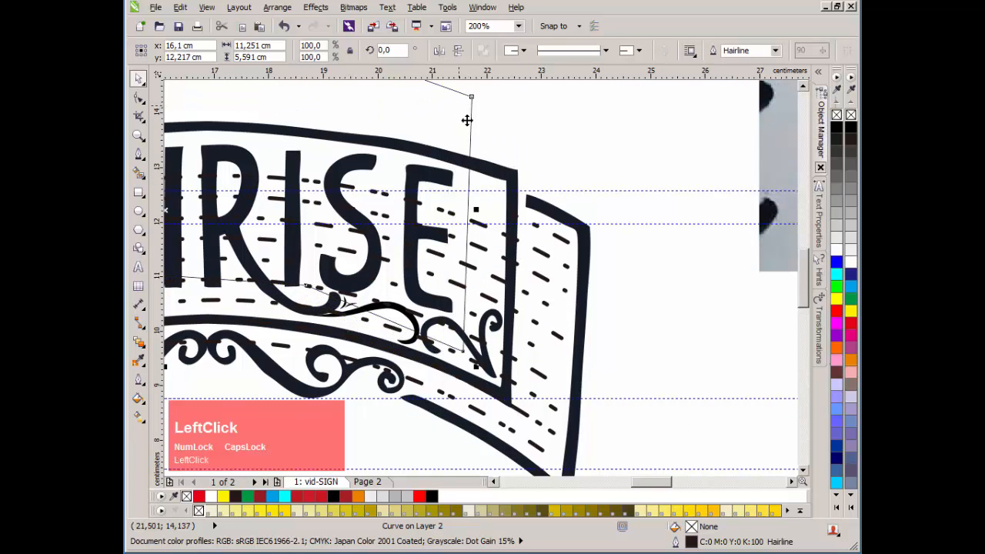
key("ctrl")
key("ctrl+z")
left_click_drag(541, 252, 608, 140)
key("ctrl+z")
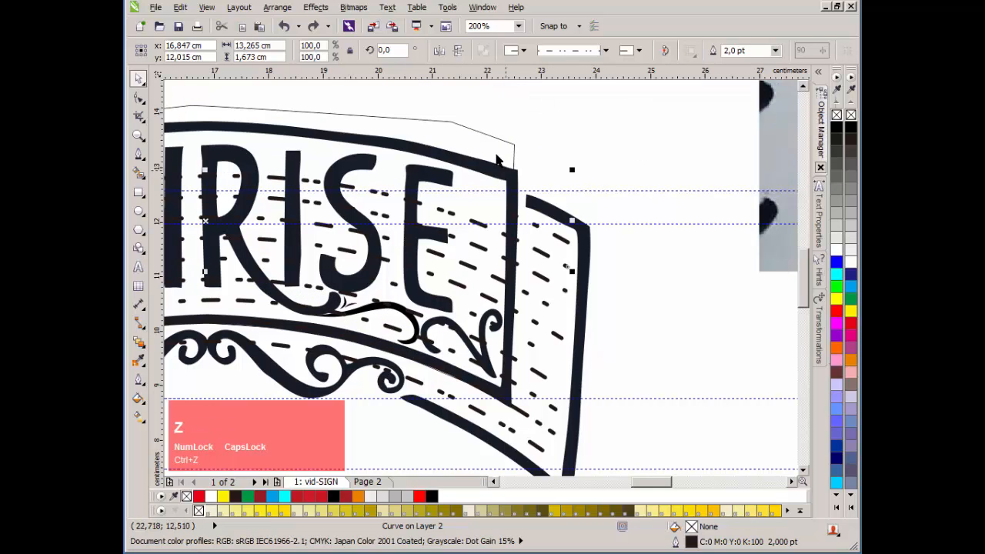
Step: Trim the second and third dashed lines from the top with the closed panel outline
left_click(496, 141)
left_click(540, 254, "shift")
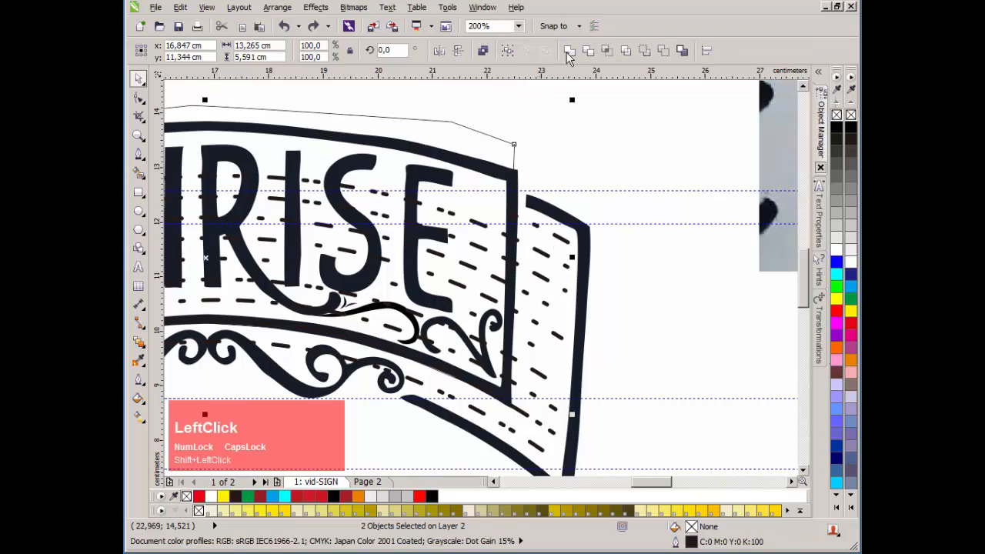
left_click(588, 51)
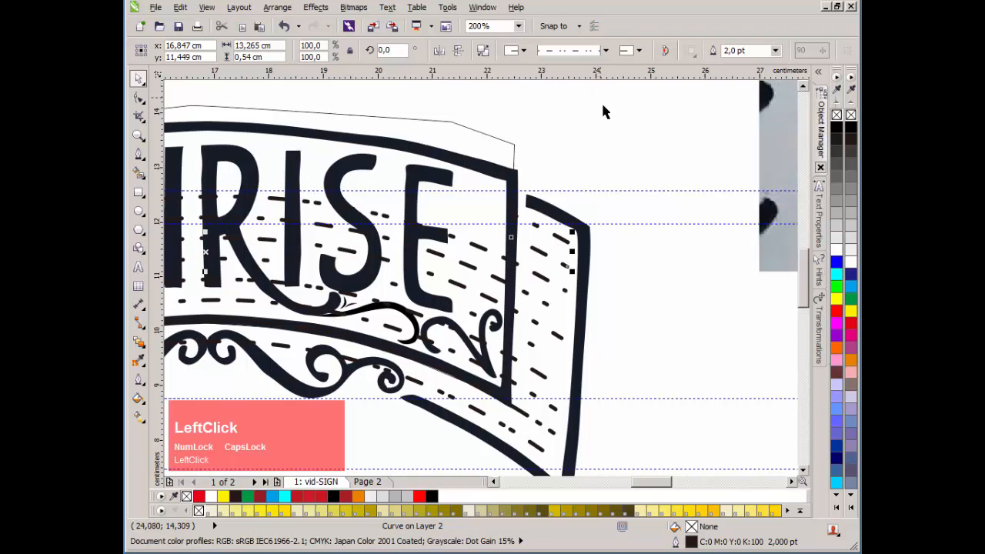
left_click(495, 140)
left_click(544, 281, "shift")
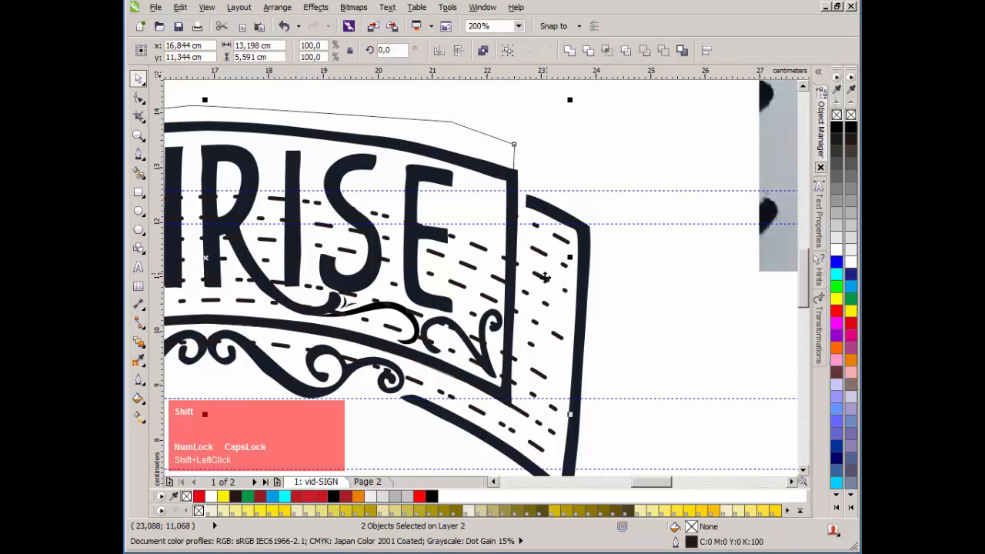
left_click(545, 280, "shift")
left_click(542, 279, "shift")
left_click(589, 51)
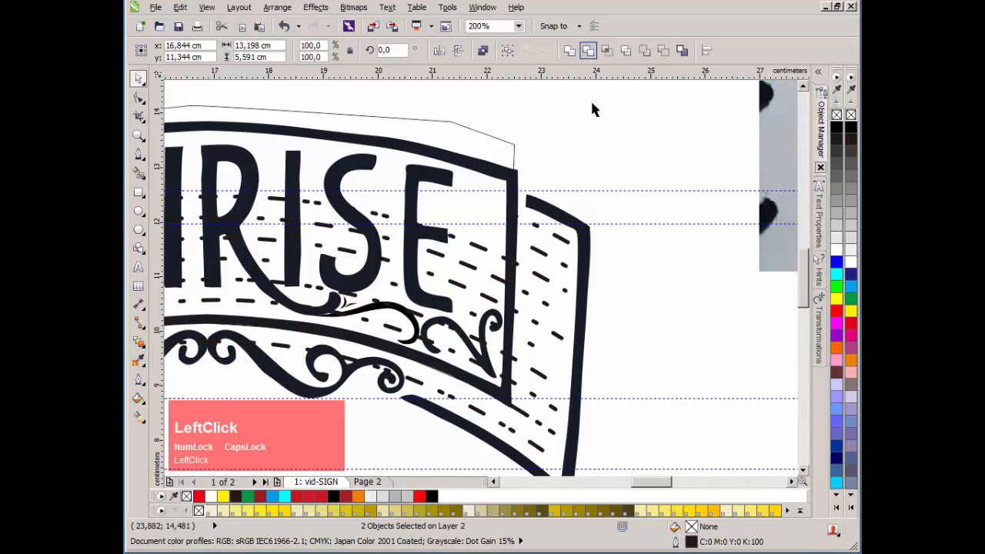
left_click(546, 128)
Step: Trim the fourth and fifth dashed lines from the top with the closed panel outline
left_click(504, 158)
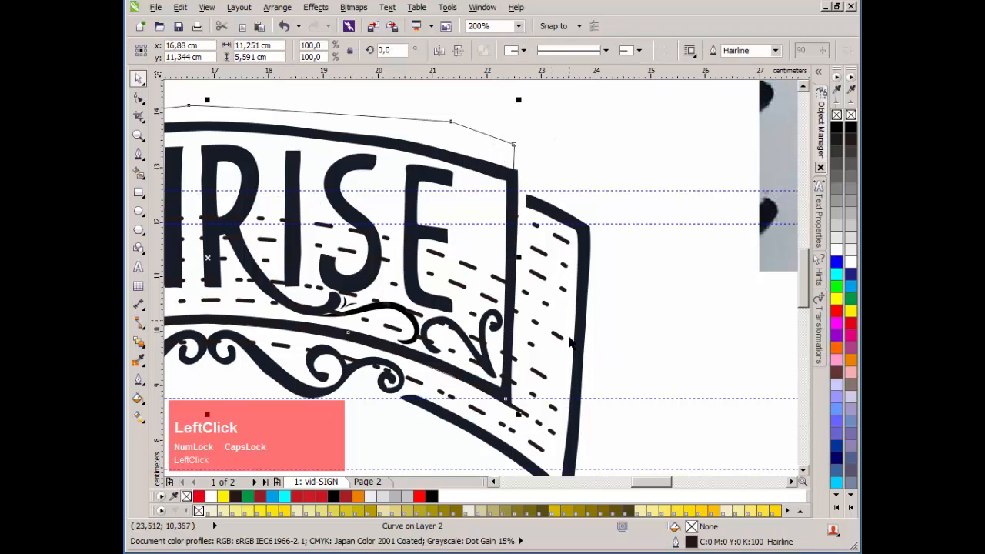
left_click(538, 307, "shift")
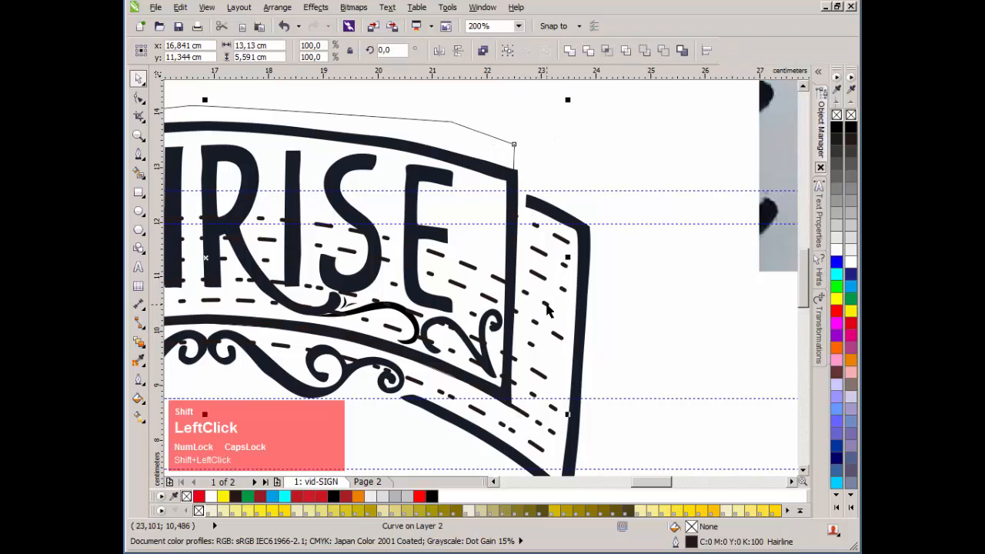
left_click(588, 51)
left_click(601, 111)
left_click(484, 143)
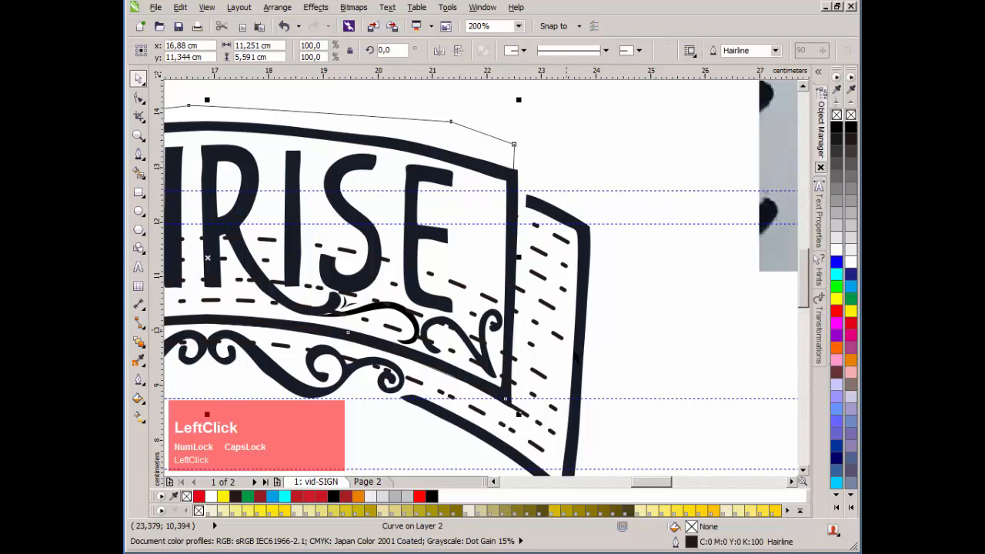
left_click(557, 338, "shift")
left_click(588, 50)
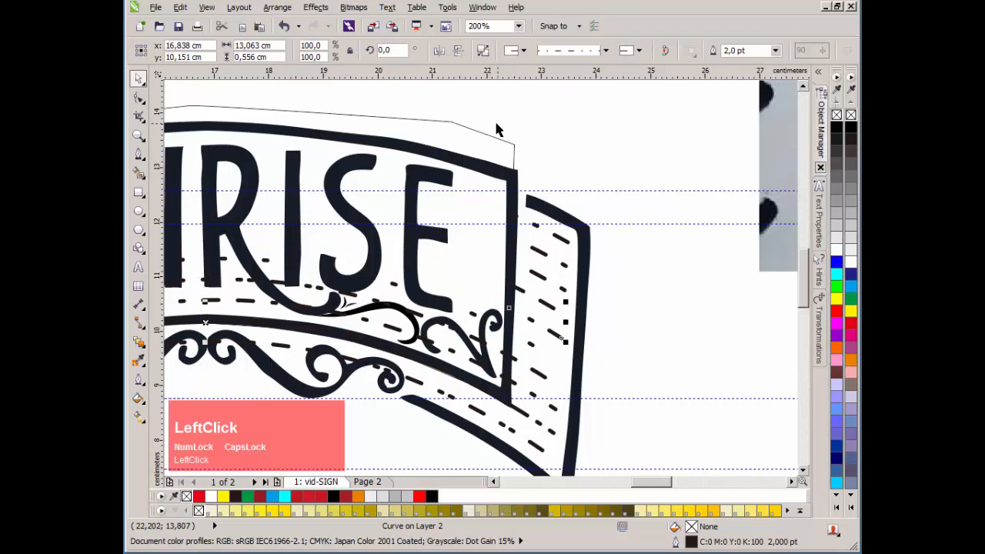
Step: Trim the sixth and seventh dashed lines from the top with the closed panel outline
left_click(483, 135)
left_click(535, 349, "shift")
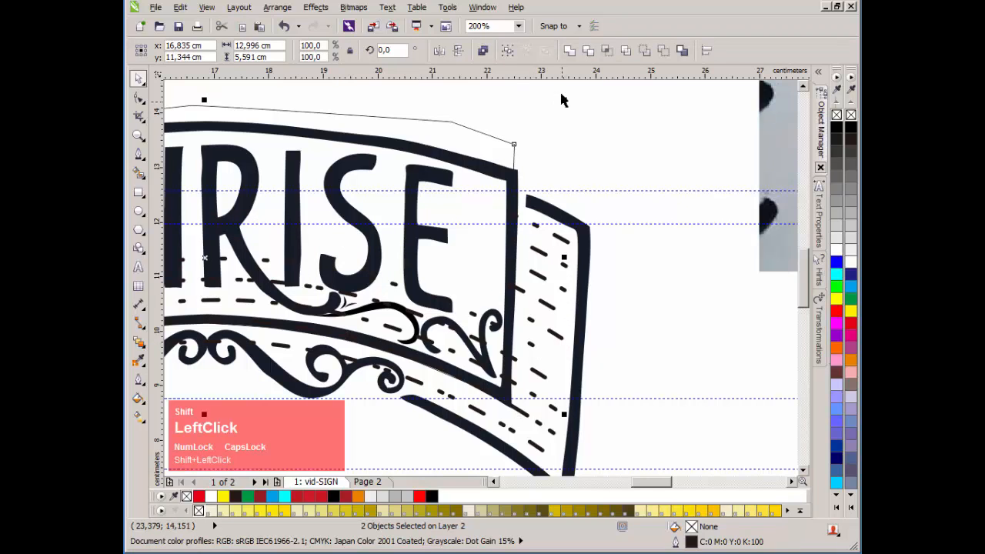
left_click(587, 51)
left_click(551, 263)
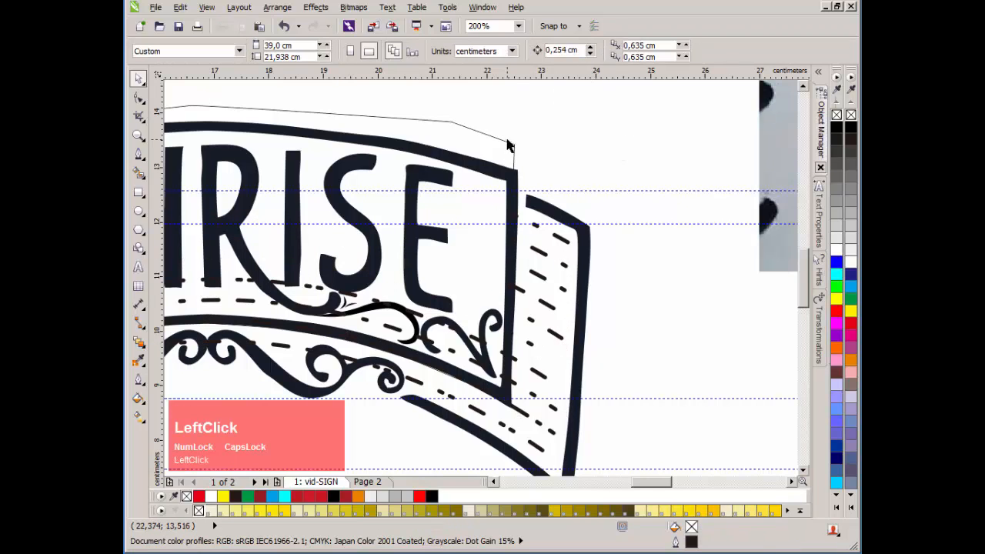
left_click(515, 166)
left_click(547, 356, "shift")
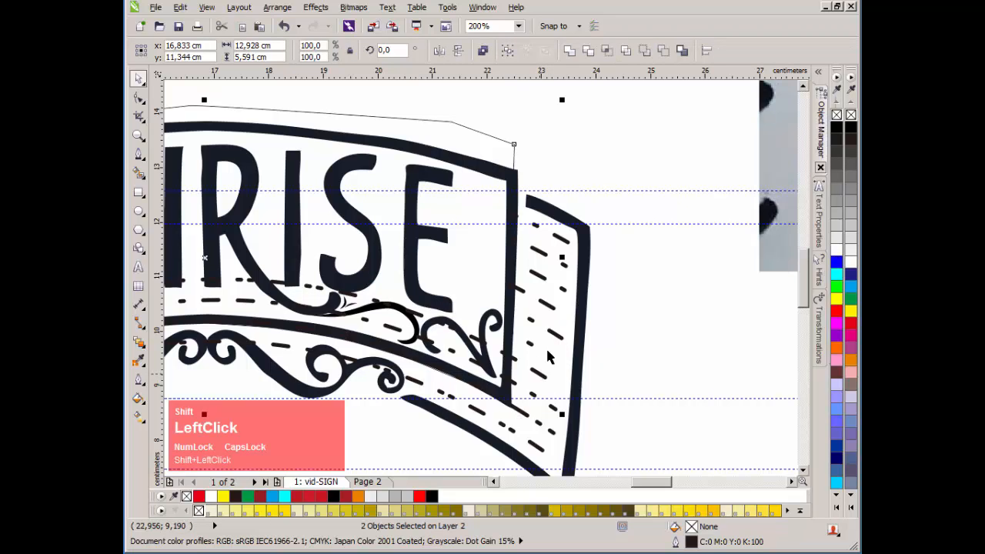
left_click(588, 50)
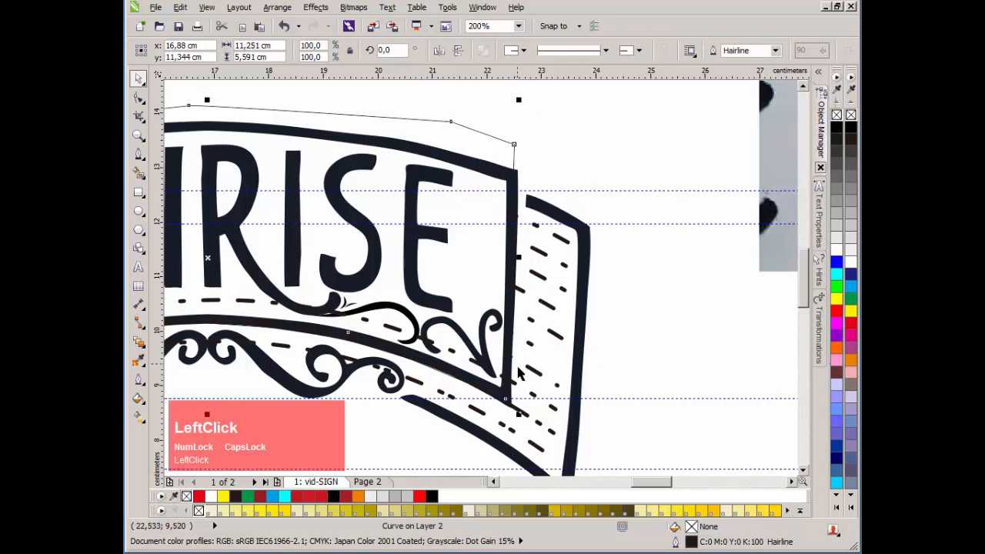
Step: Trim the eighth dashed line from the top with the closed panel outline and clear the selection
left_click(556, 408, "shift")
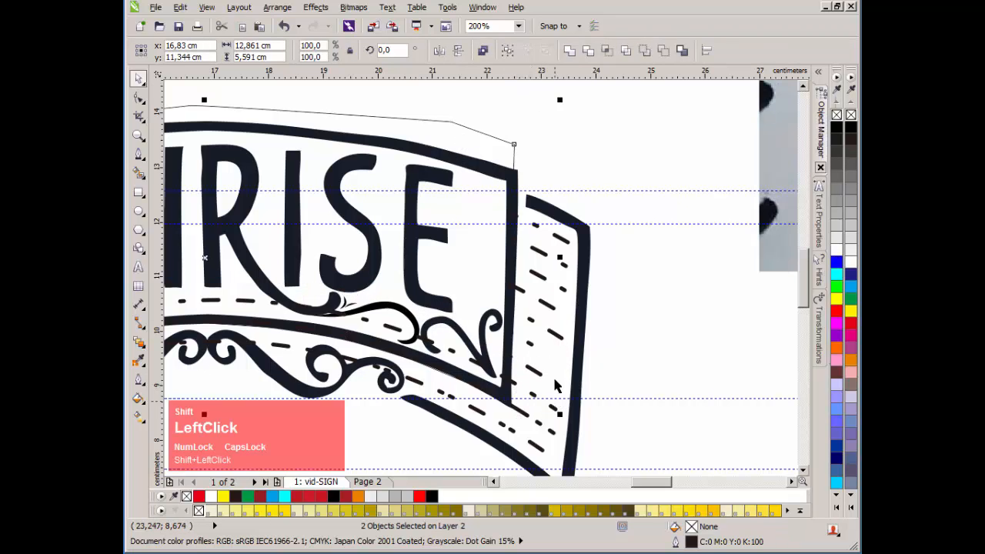
left_click(587, 51)
left_click(514, 160)
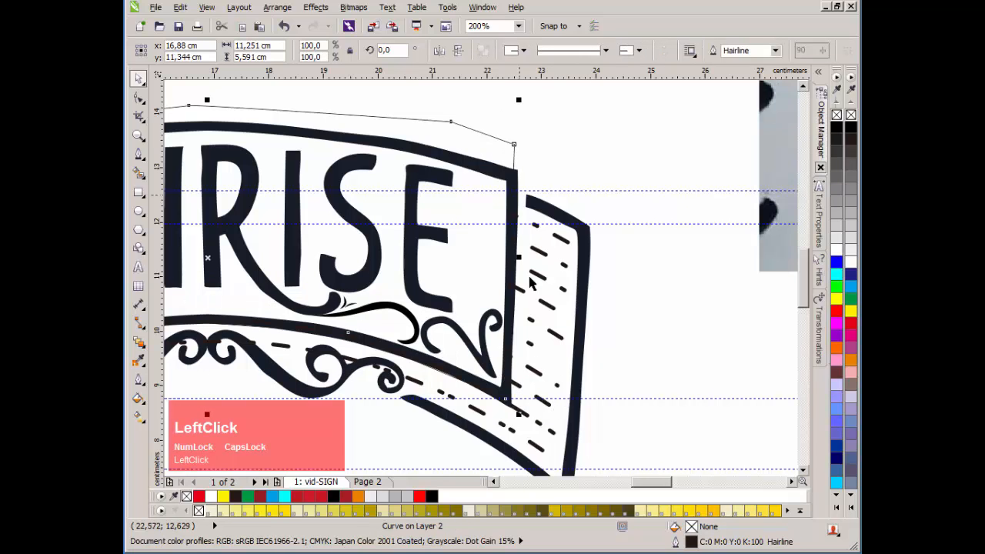
left_click(537, 424, "shift")
left_click(604, 101)
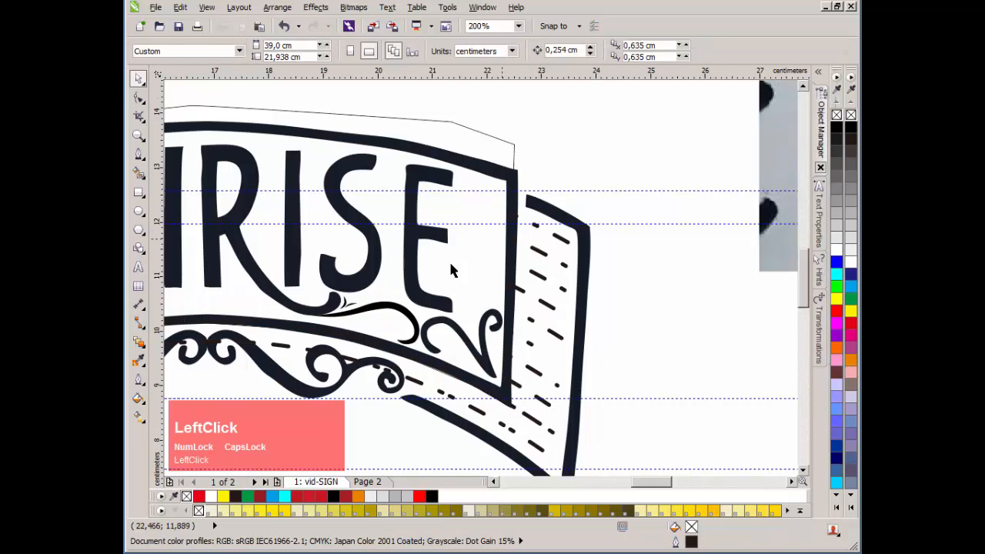
Step: Delete the closed outline used for trimming around the central panel and check the whole banner
left_click(485, 139)
scroll(485, 140, "down", 2)
scroll(495, 283, "up", 1)
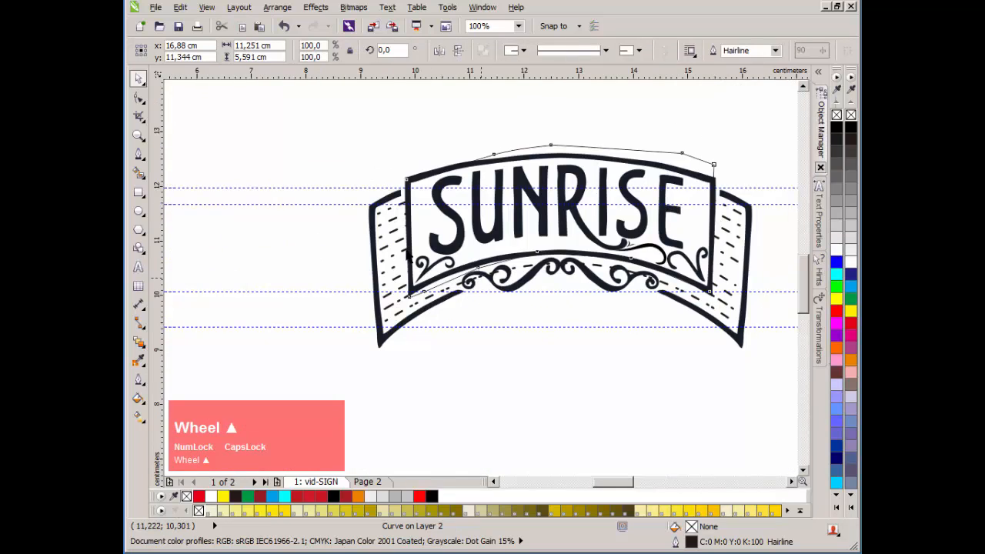
scroll(495, 283, "down", 1)
key("Delete")
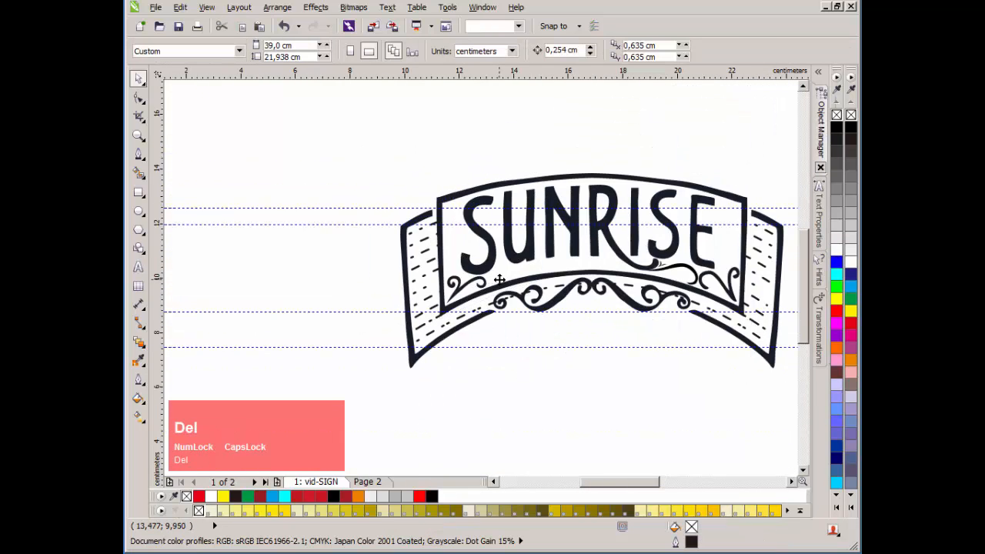
scroll(499, 279, "down", 1)
scroll(501, 252, "up", 1)
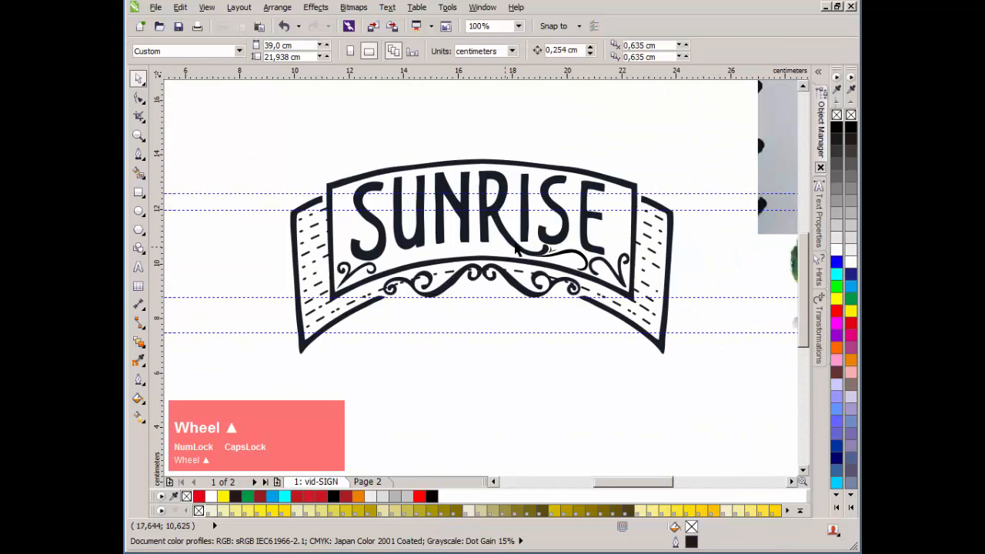
Step: Enlarge the two small accent strokes beside the curl of the R's tail to about 0.46 by 0.33 cm and shift them slightly
scroll(482, 278, "down", 1)
scroll(523, 248, "up", 1)
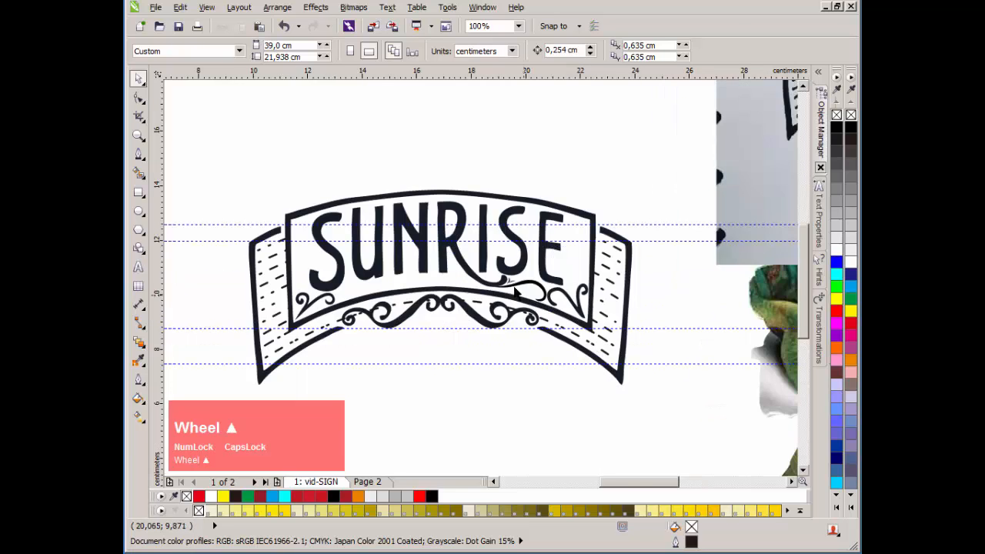
scroll(514, 291, "up", 5)
left_click(463, 241)
scroll(452, 272, "down", 1)
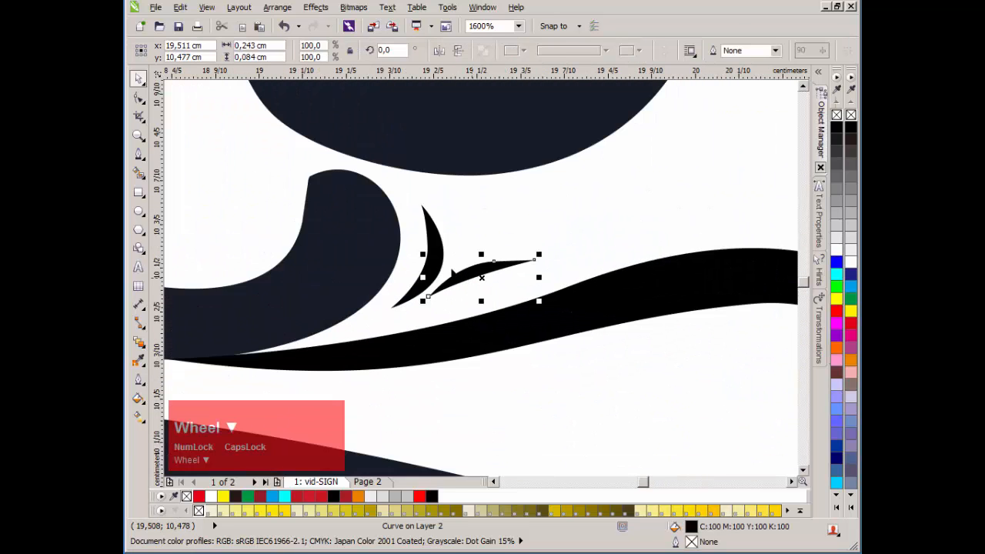
left_click(442, 260, "shift")
left_click_drag(538, 312, 567, 330)
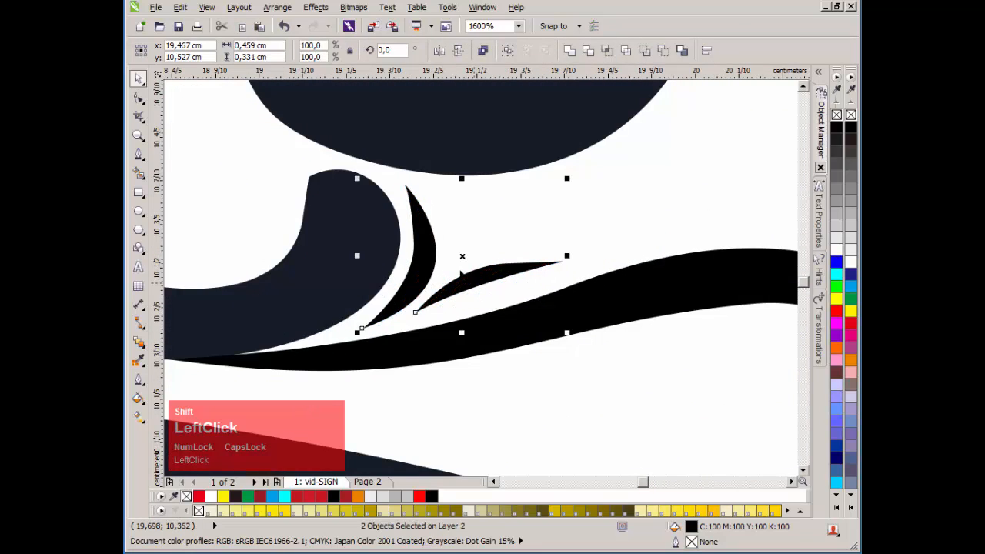
left_click_drag(425, 246, 434, 246)
left_click(527, 282)
scroll(528, 281, "down", 6)
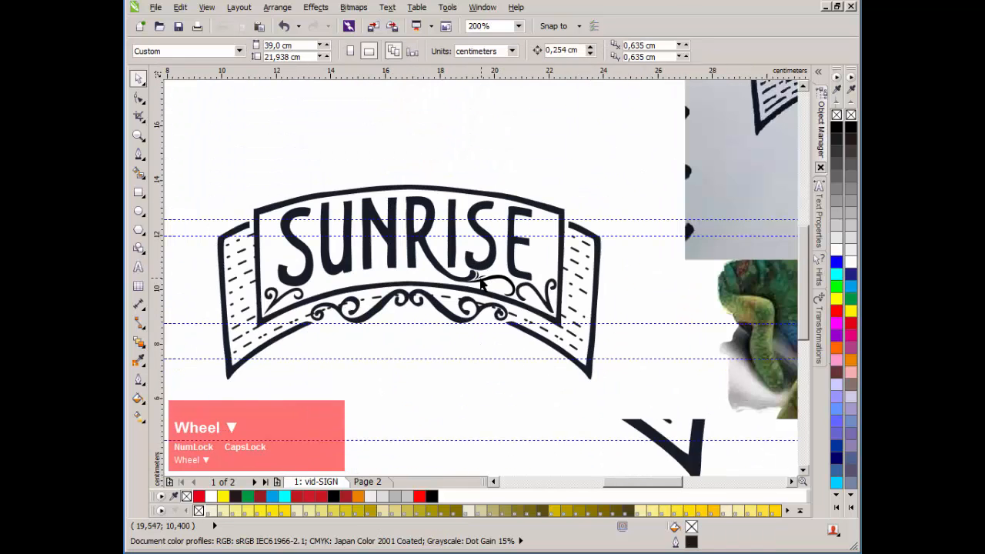
scroll(474, 283, "down", 1)
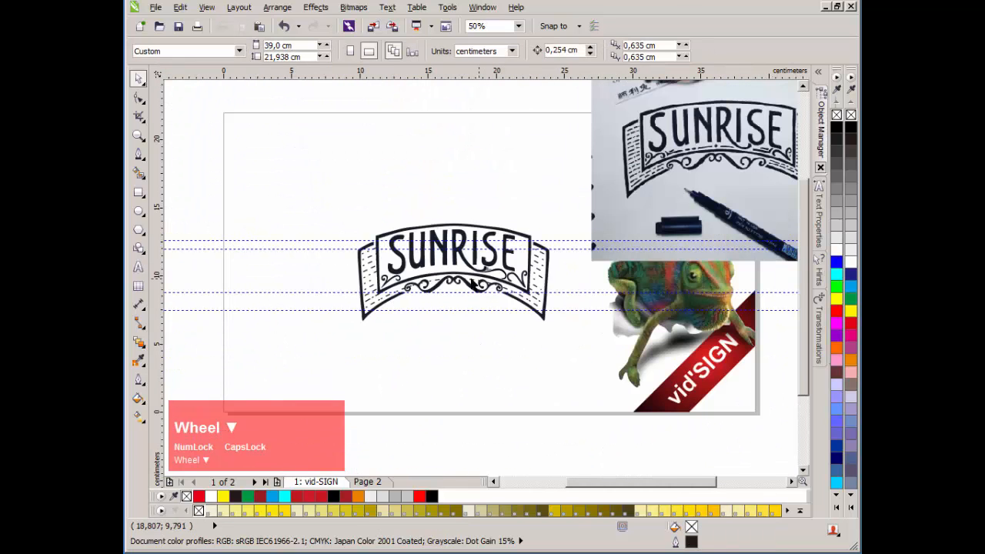
left_click_drag(331, 197, 581, 342)
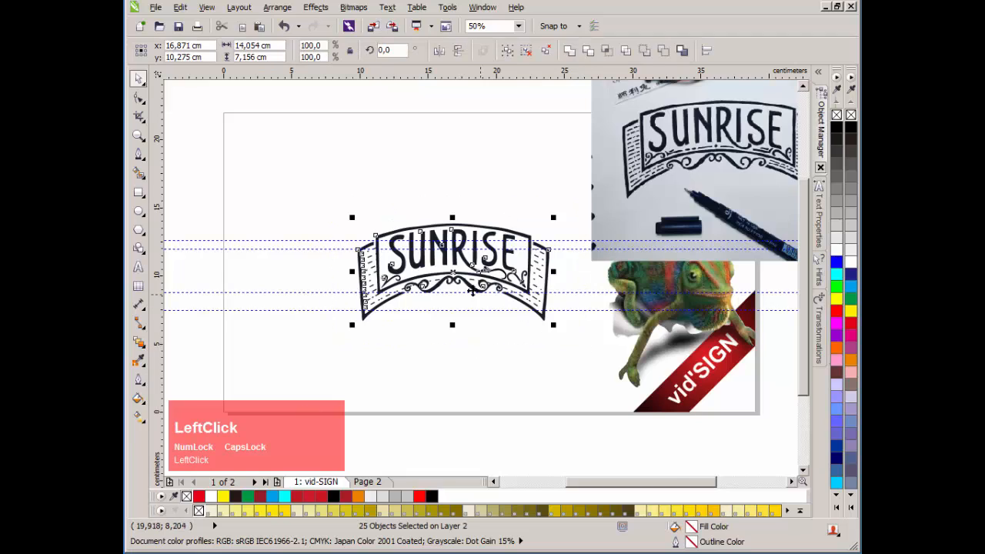
scroll(455, 296, "up", 1)
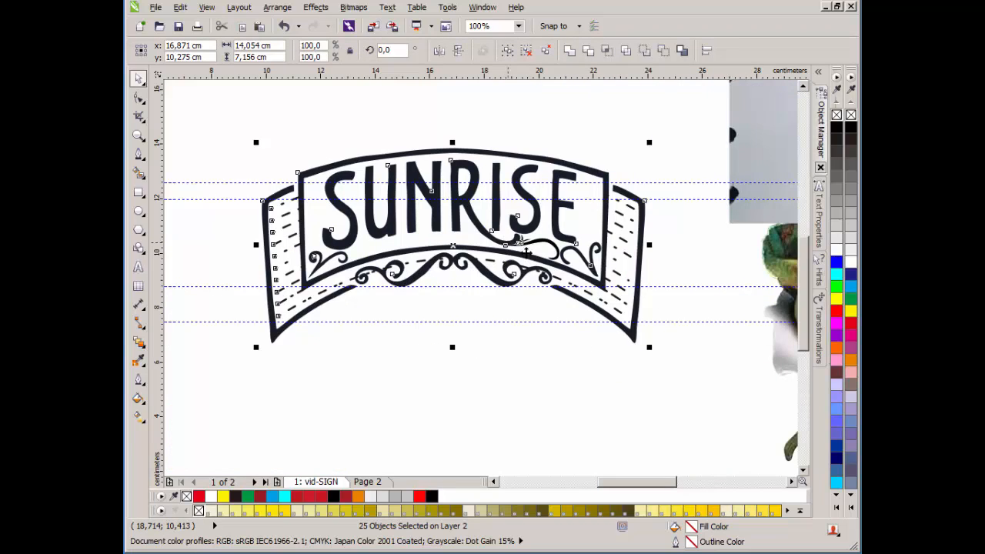
scroll(499, 273, "up", 1)
left_click(528, 361)
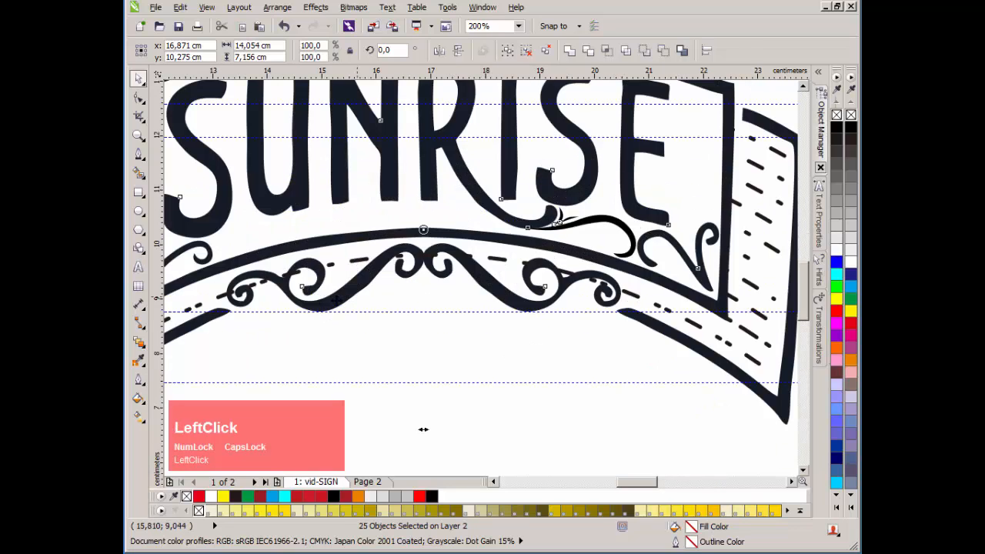
Step: Draw a closed curved outline about 8.03 by 1.71 cm around the scroll ornament below the central panel with the Pen tool
left_click(140, 157)
left_click_drag(223, 312, 262, 324)
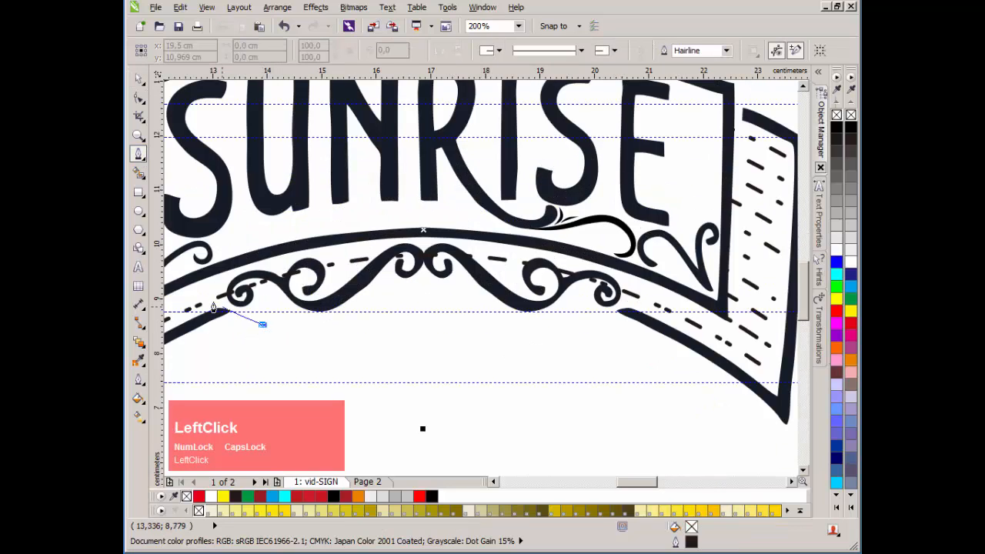
left_click_drag(200, 279, 200, 278)
left_click_drag(239, 247, 269, 241)
left_click_drag(482, 232, 514, 233)
left_click_drag(615, 238, 644, 249)
left_click_drag(647, 297, 636, 301)
left_click(607, 314)
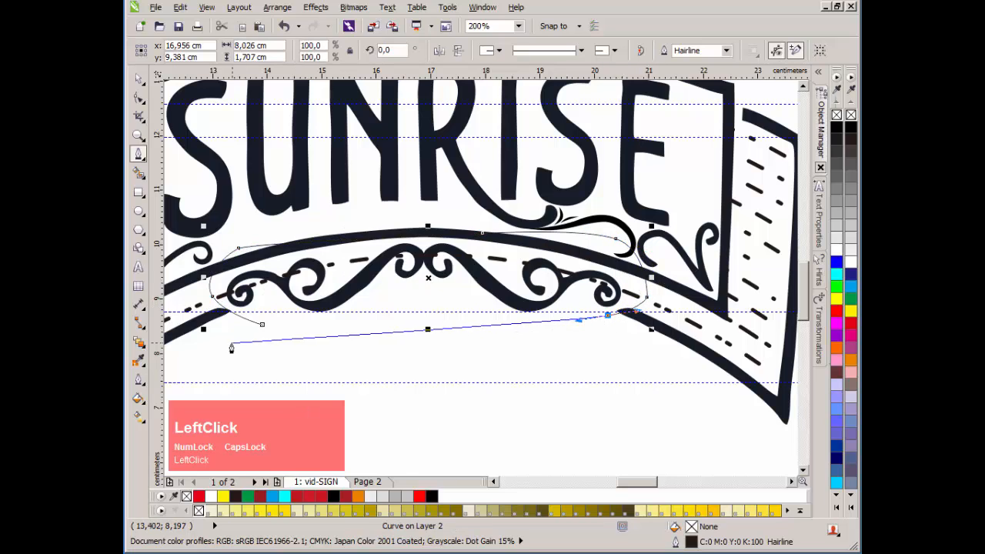
left_click(263, 324)
key("space")
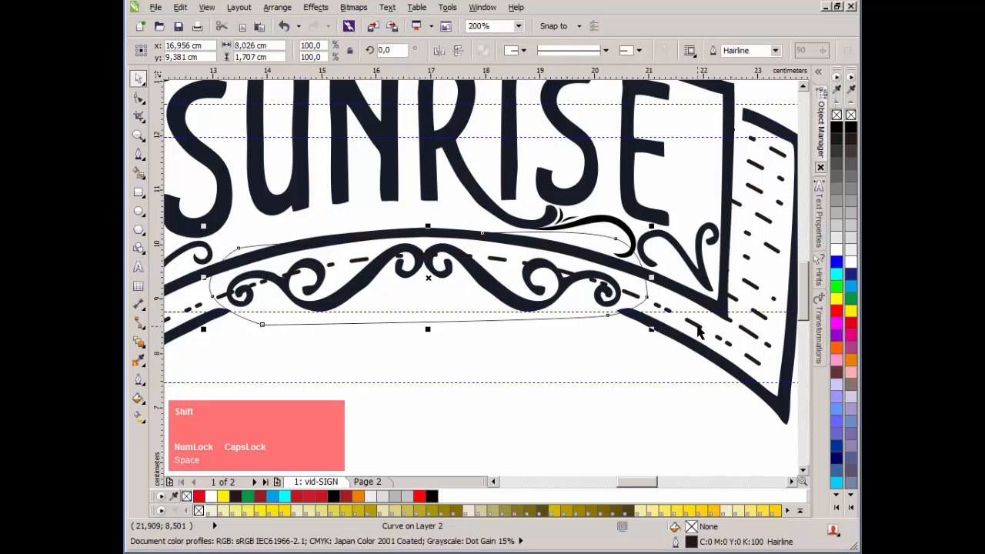
Step: Trim the dashed line running behind the scroll ornament with the closed outline and delete the outline
left_click(766, 202, "shift")
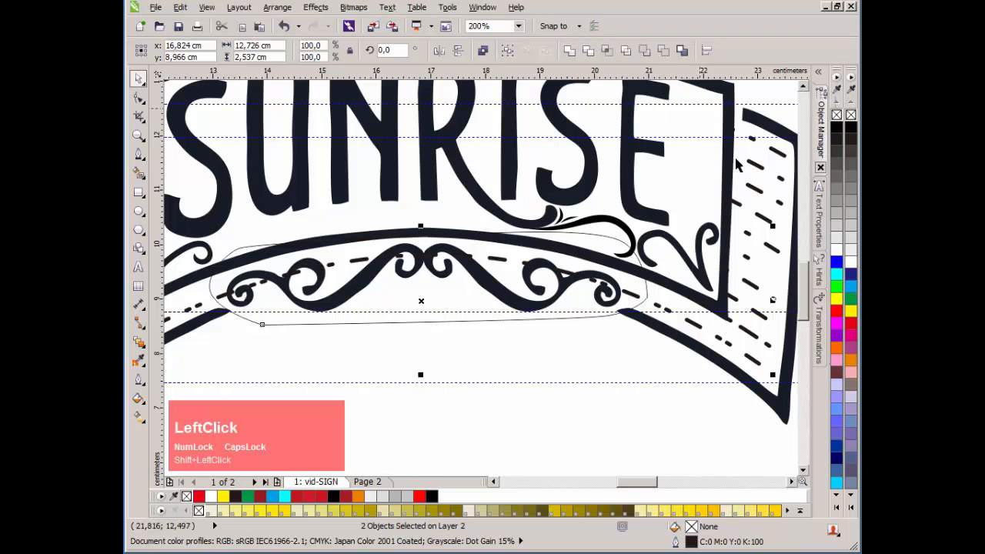
left_click(700, 328)
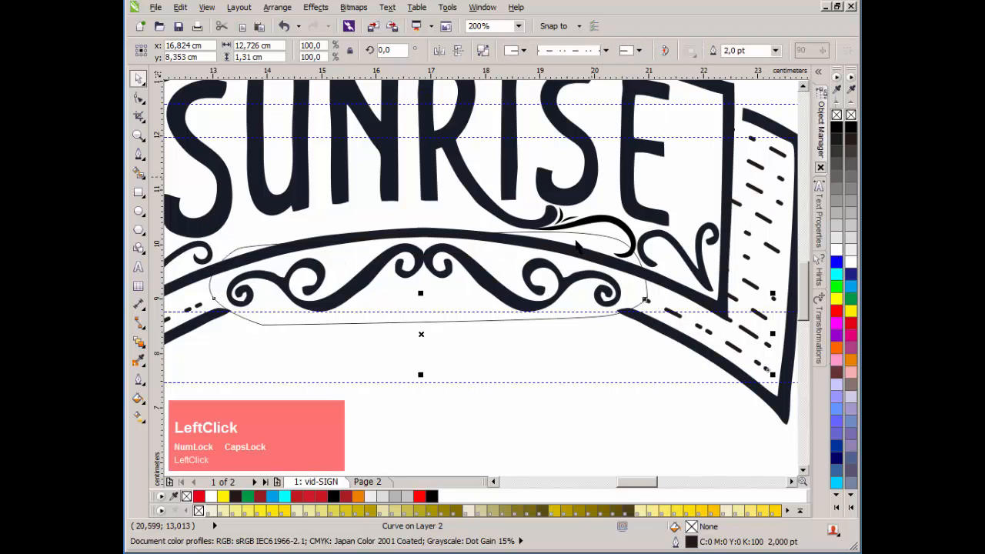
left_click(587, 364)
left_click(452, 314)
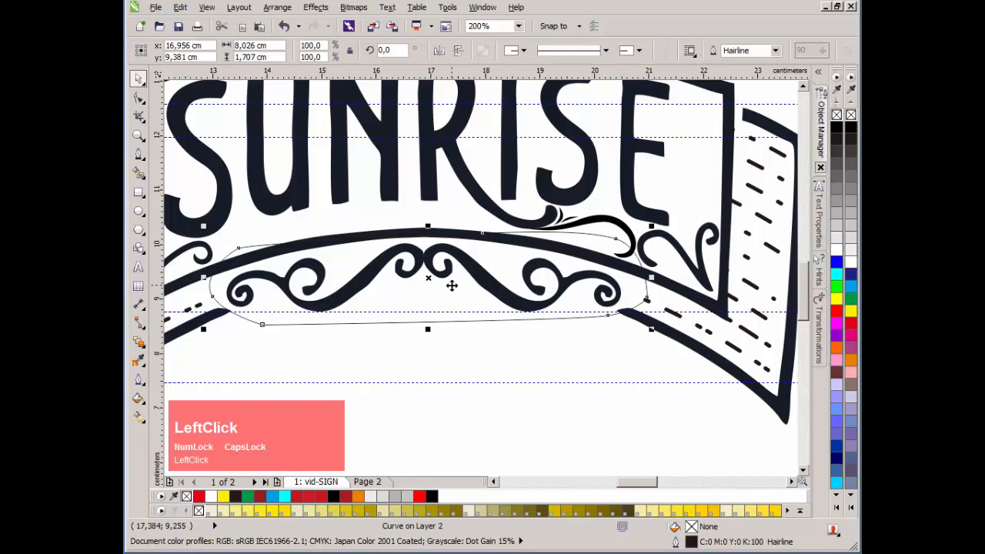
key("Delete")
scroll(565, 275, "down", 5)
scroll(550, 254, "up", 2)
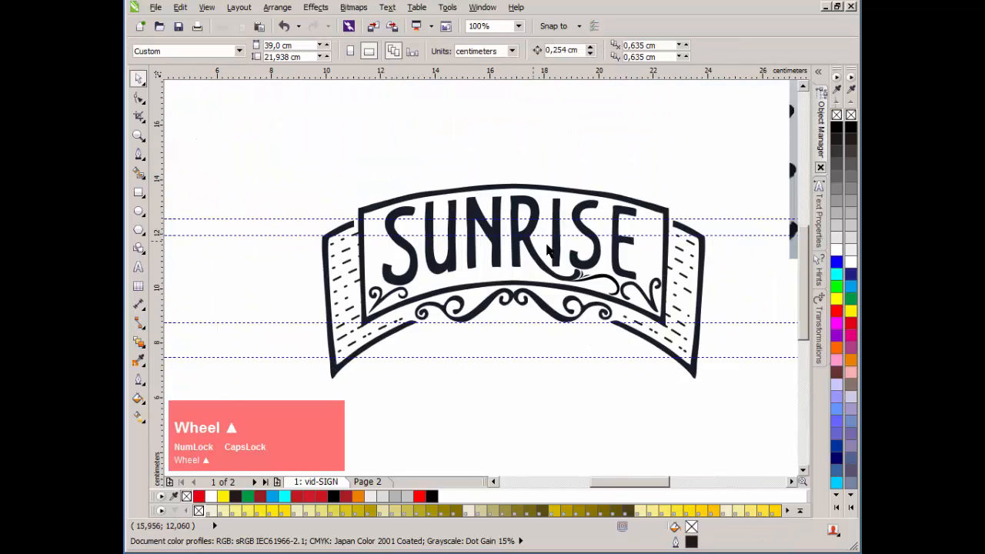
Step: Delete the reference photo of the hand-lettered SUNRISE banner
scroll(560, 290, "down", 3)
scroll(485, 278, "up", 1)
left_click(542, 216)
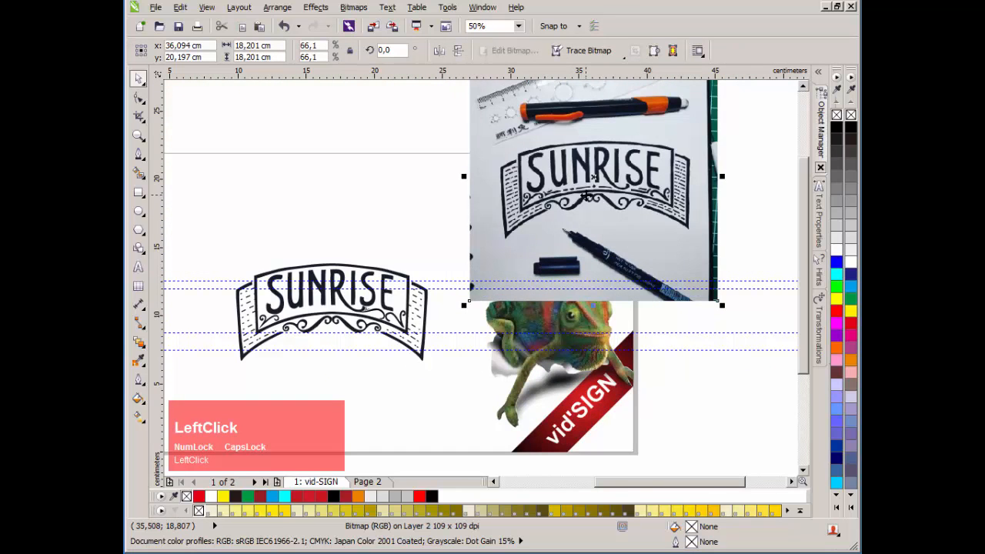
left_click_drag(588, 196, 547, 207)
key("Delete")
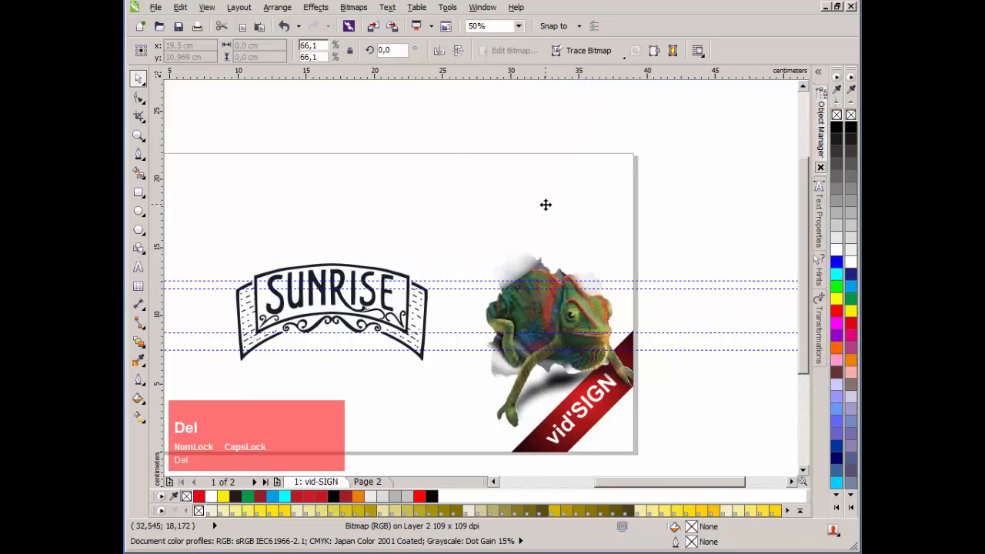
scroll(485, 298, "up", 1)
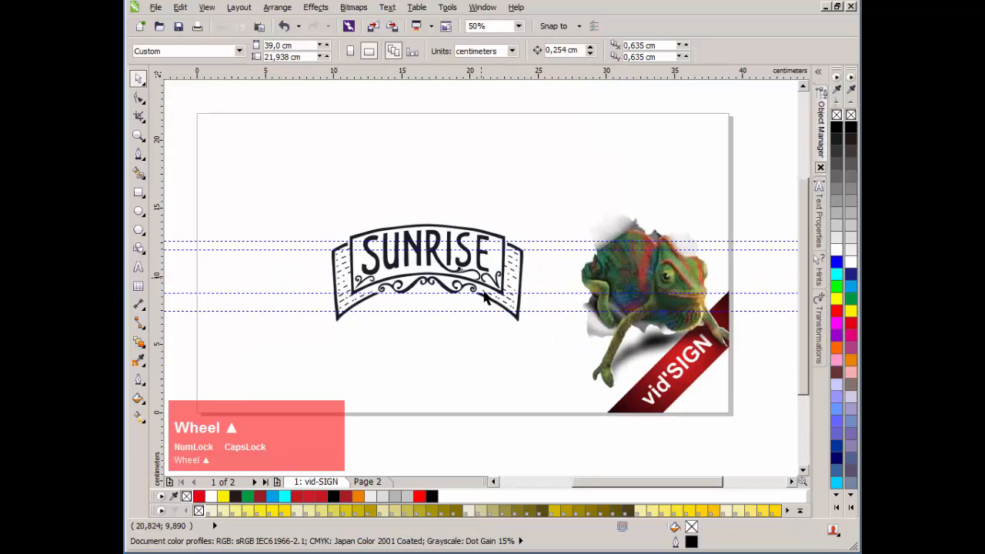